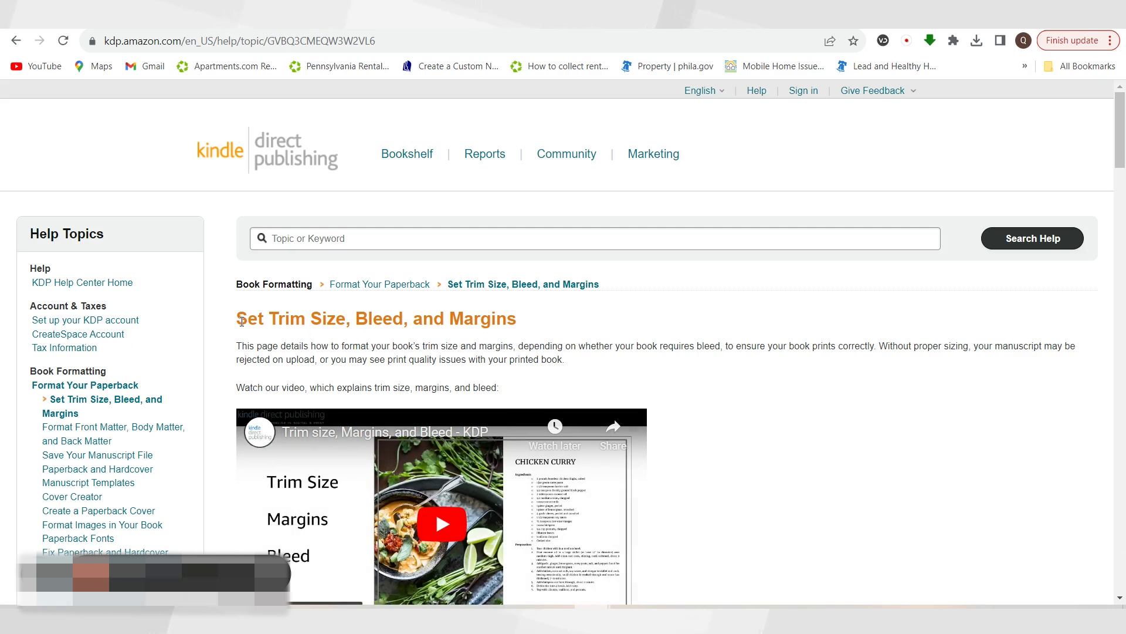
- Read the KDP help page on trim size, bleed, and margins from its key terms through the Bleed section
mouse_move(237, 320)
mouse_down()
mouse_move(364, 319)
mouse_move(421, 346)
mouse_move(446, 327)
mouse_move(519, 320)
mouse_up()
click(790, 433)
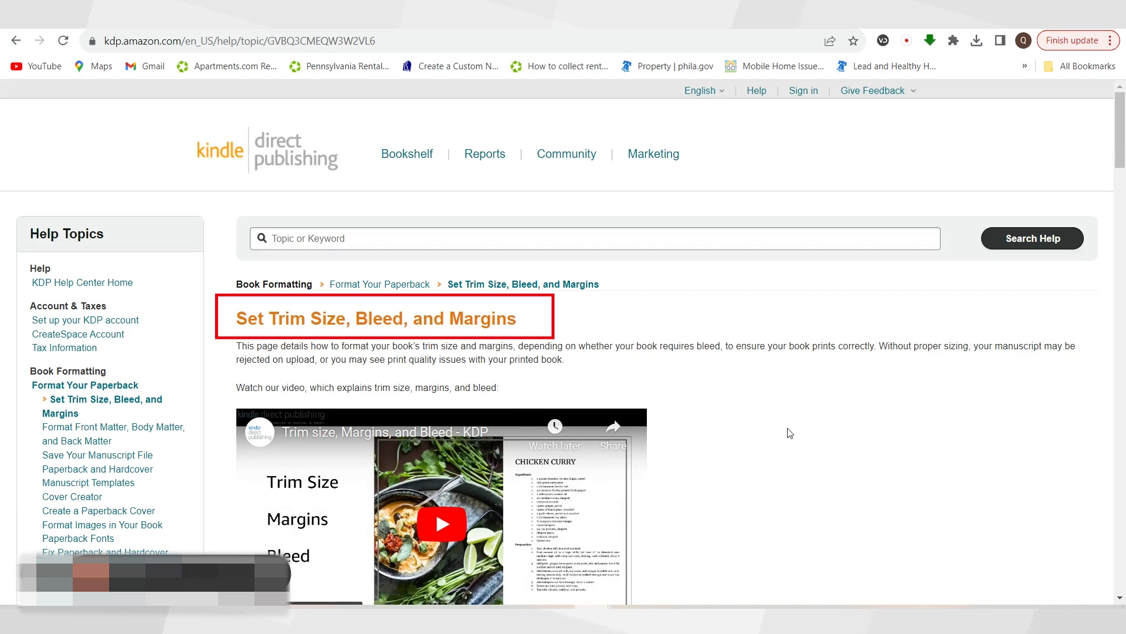
scroll(789, 433, down, 2)
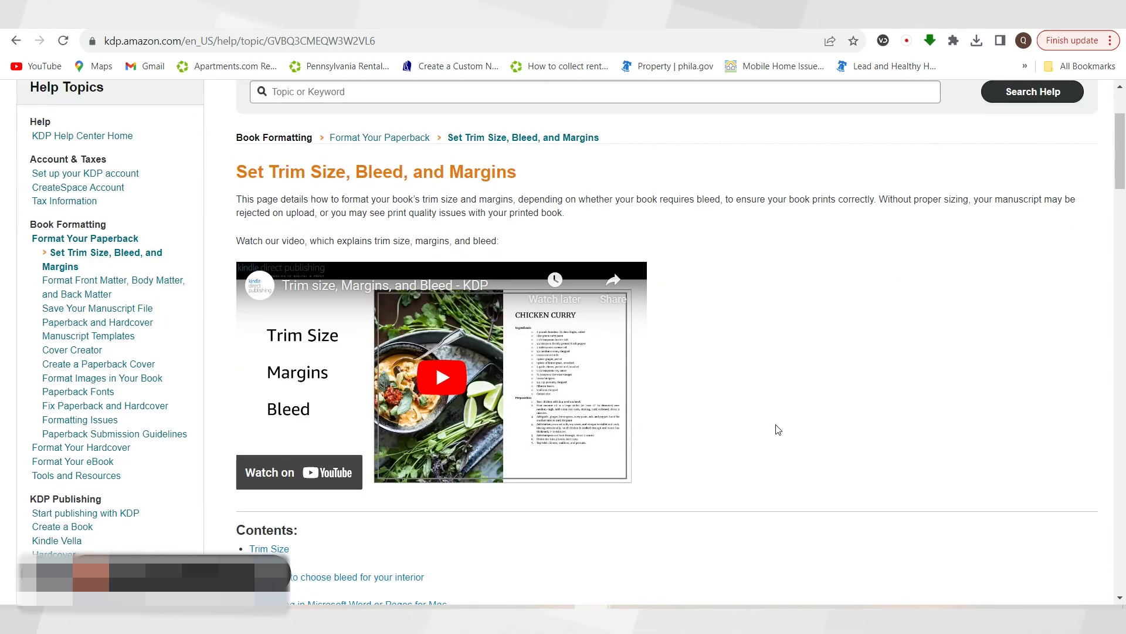
scroll(789, 433, down, 5)
scroll(792, 327, down, 2)
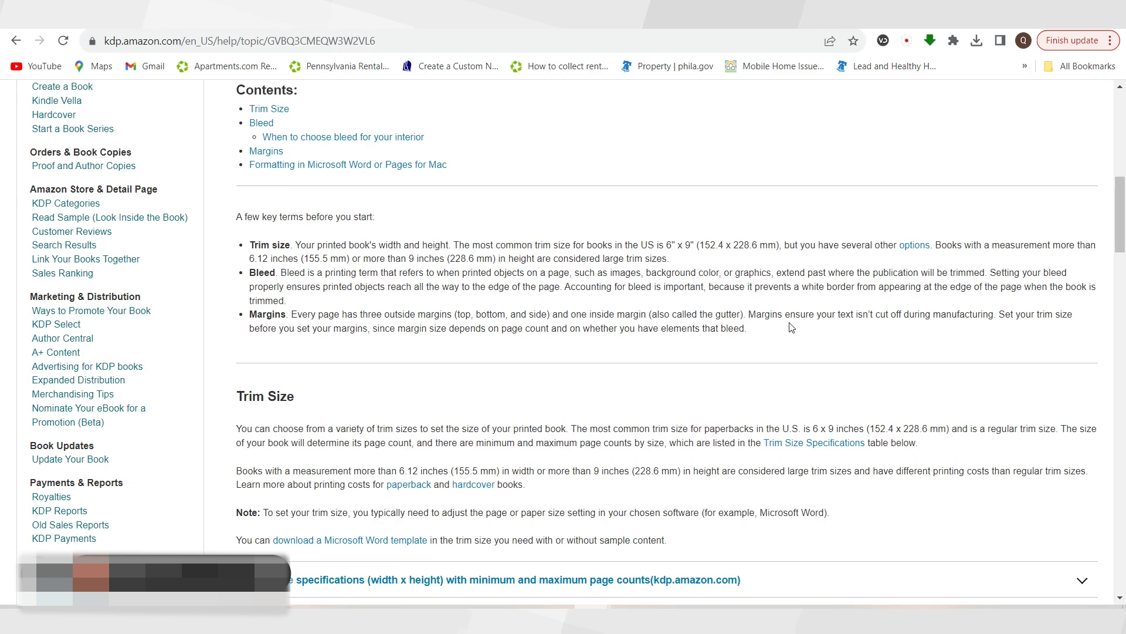
scroll(792, 327, down, 11)
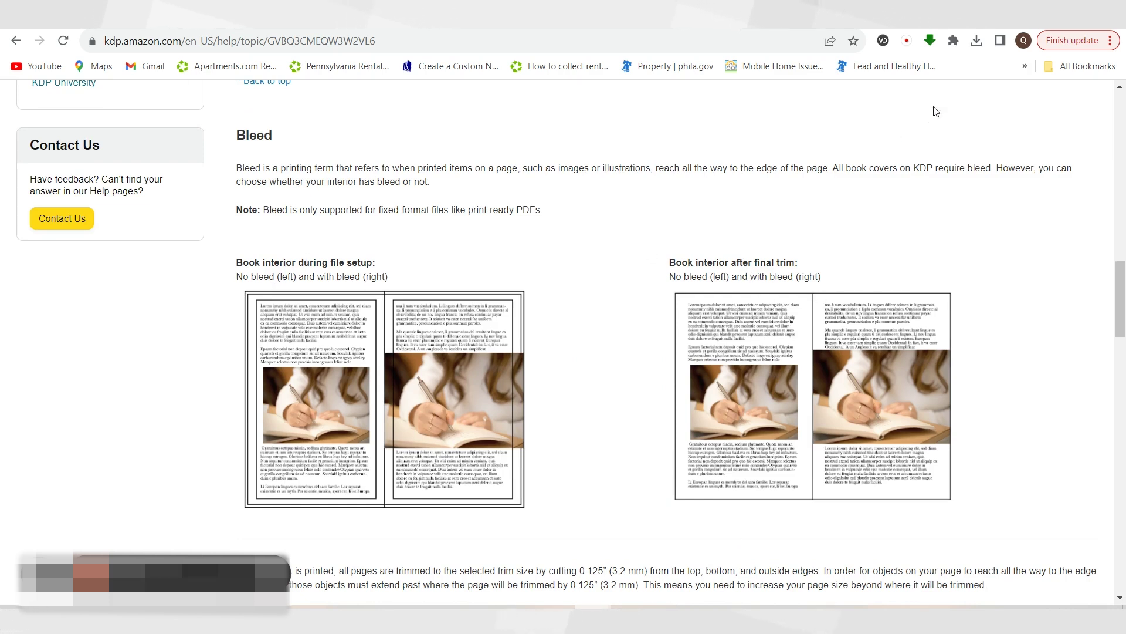
scroll(385, 376, up, 3)
scroll(385, 376, down, 3)
- Enlarge the page and examine the book interior illustrations during file setup and after final trim, without and with bleed
click(1111, 41)
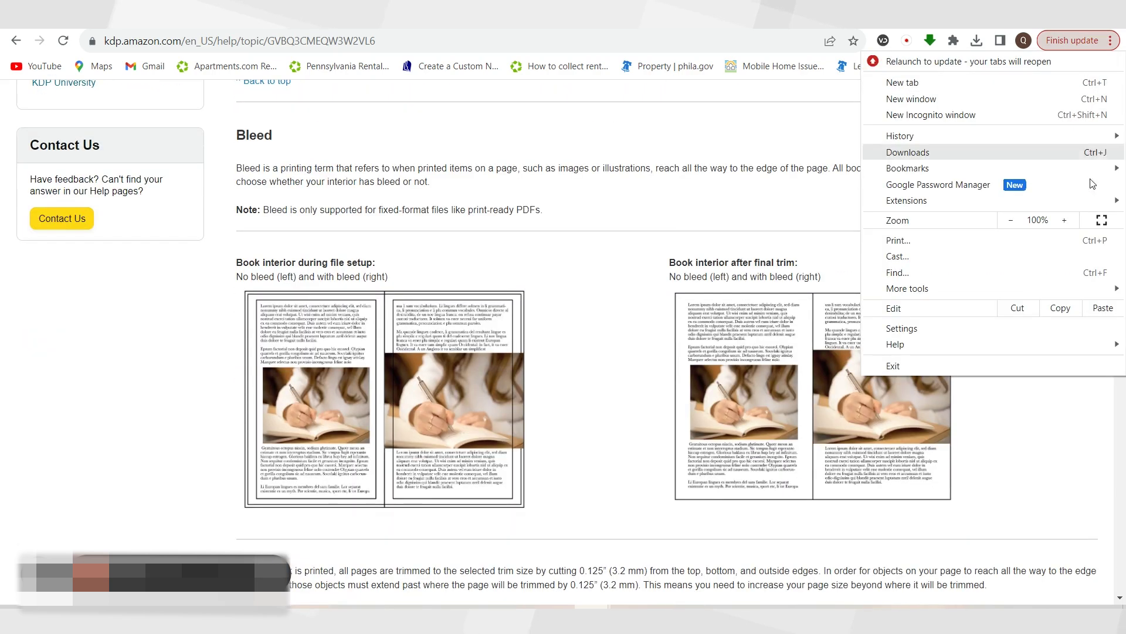
click(1065, 220)
click(633, 326)
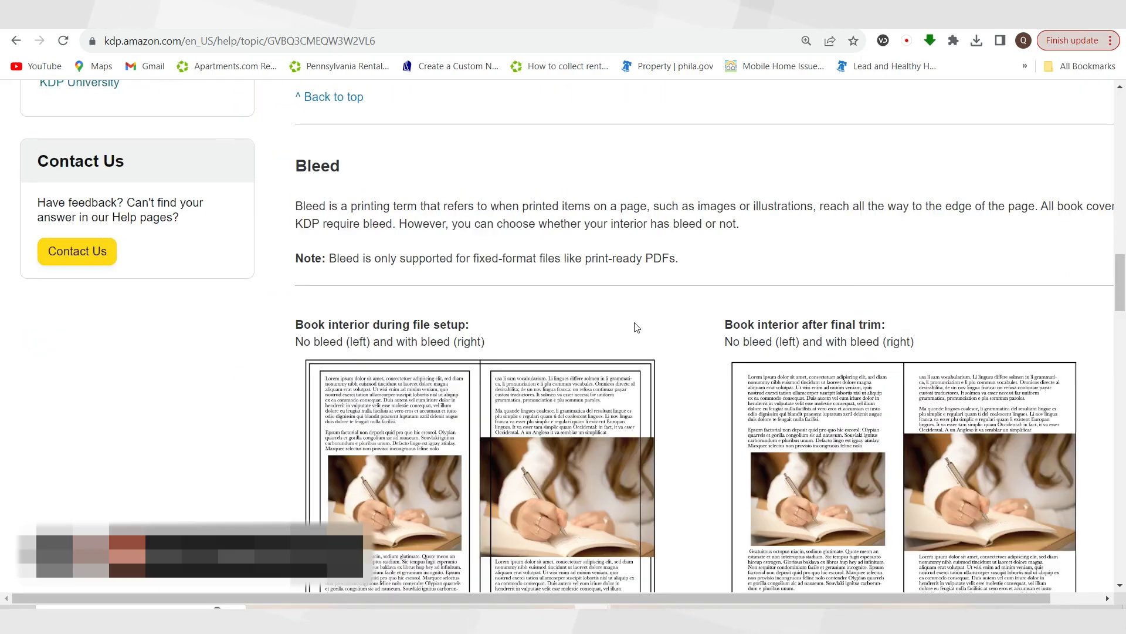
scroll(635, 322, down, 2)
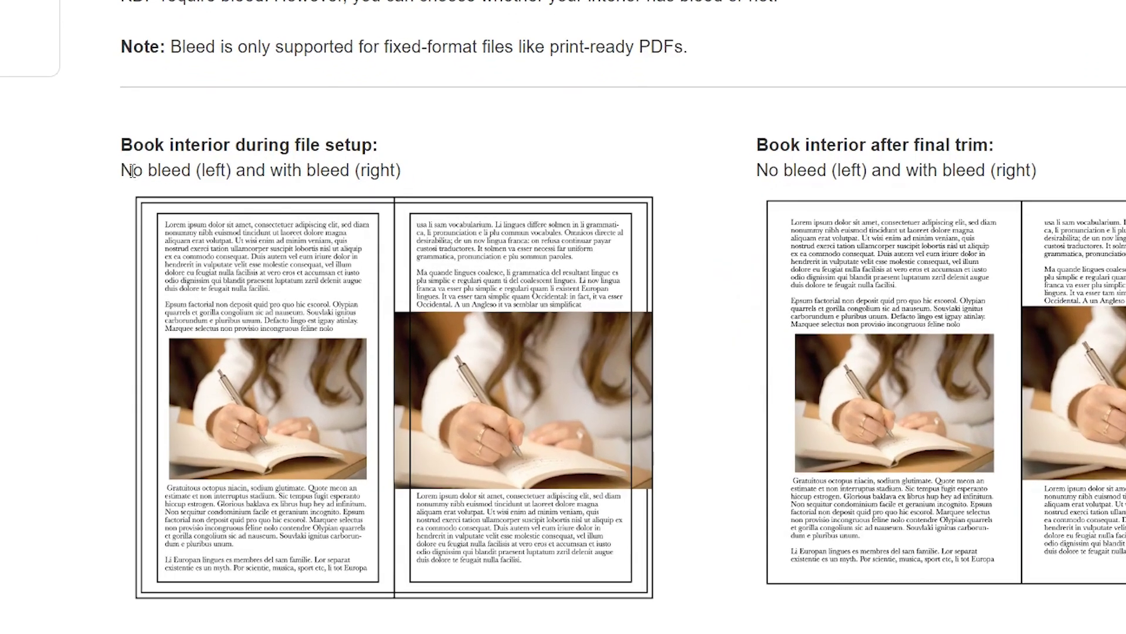
drag(296, 198, 358, 200)
drag(214, 175, 410, 181)
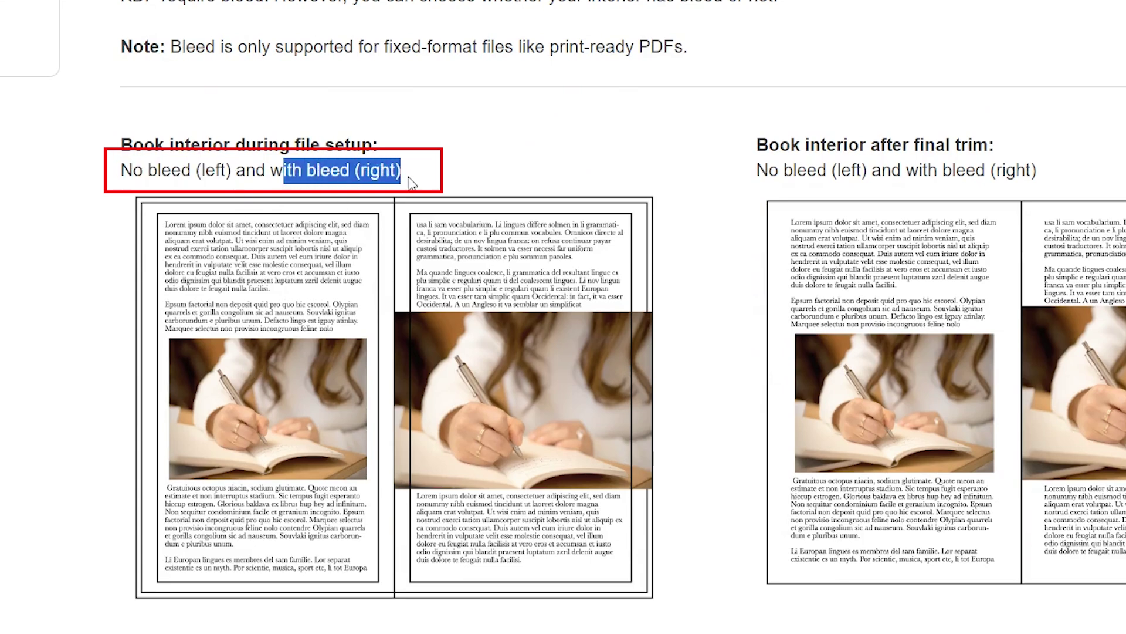
click(491, 175)
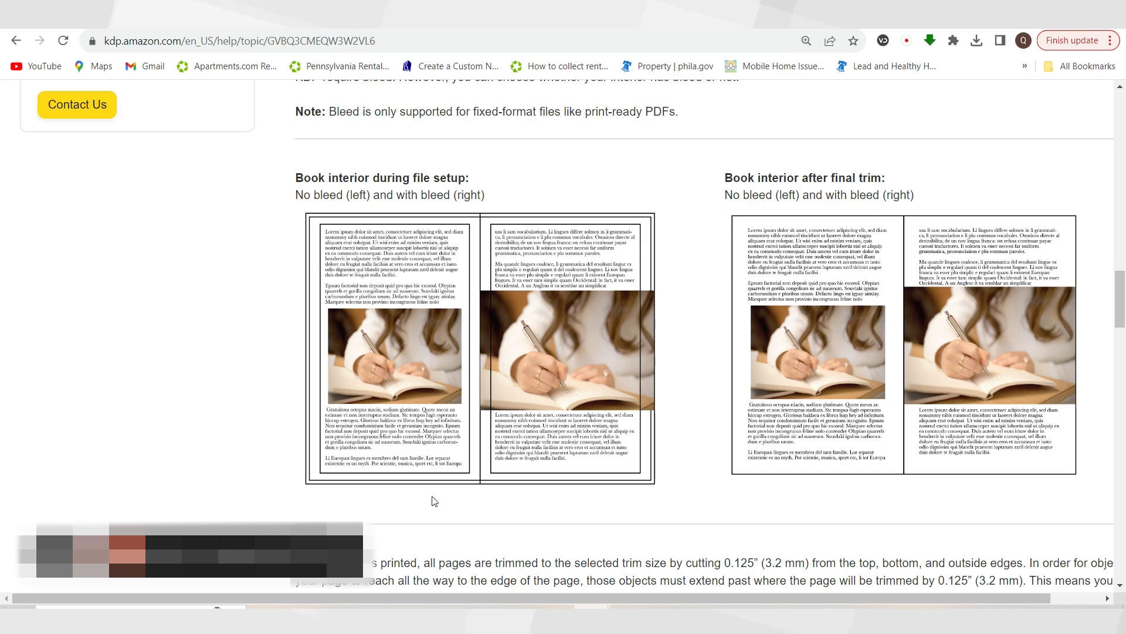
- Reset the page zoom to 100% and expand the kdp.amazon.com examples of page size with and without bleed
click(1109, 40)
click(1011, 220)
click(1011, 220)
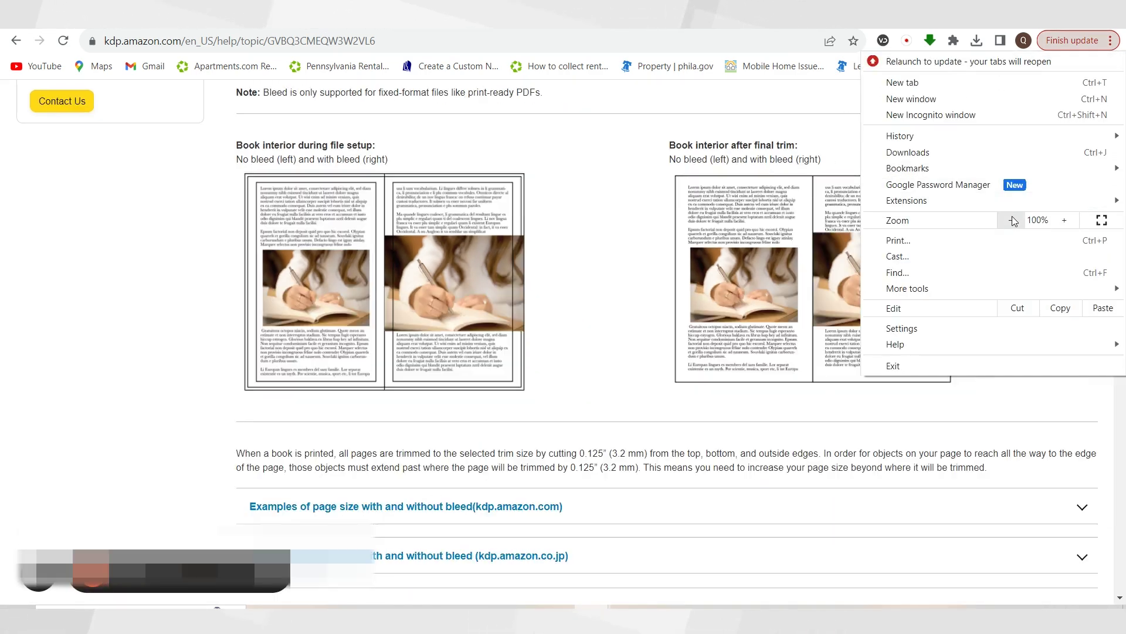
scroll(595, 298, down, 3)
scroll(596, 298, down, 5)
scroll(382, 217, up, 3)
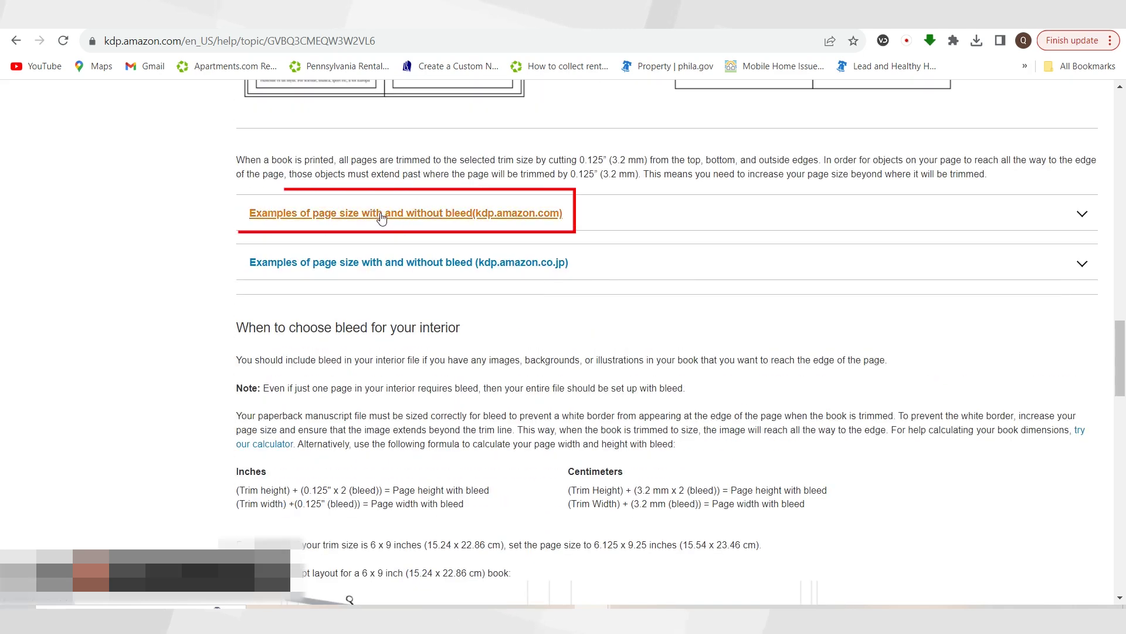
click(1077, 224)
scroll(530, 244, down, 3)
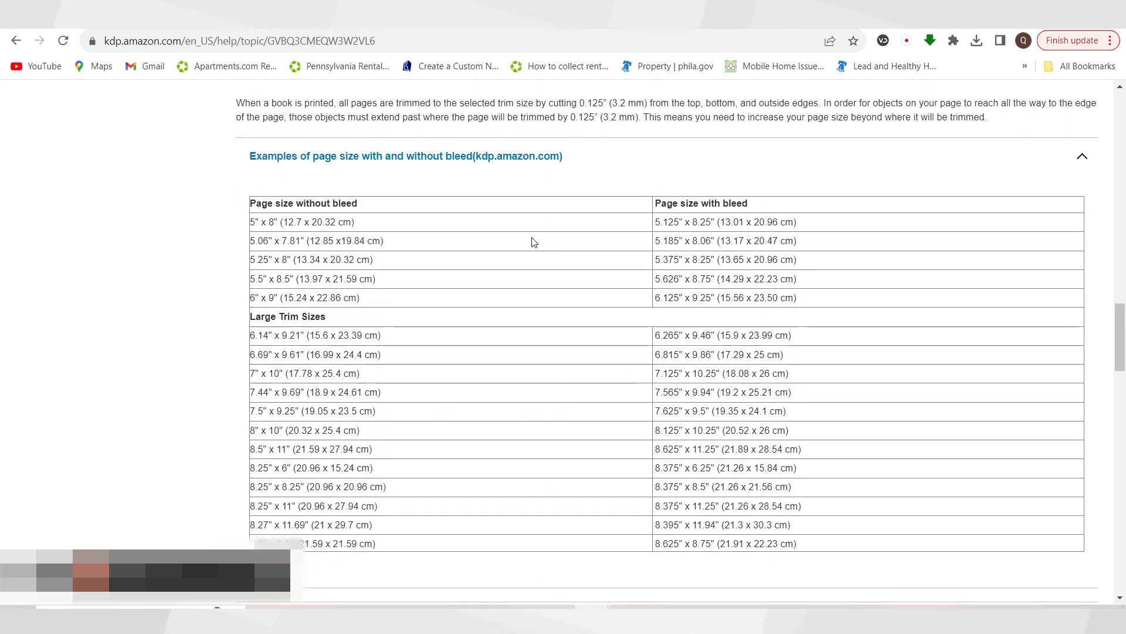
- Compare the listed page sizes without and with bleed, then review the bleed formulas and the 6 x 9 inch layout diagram
drag(250, 111, 385, 362)
click(384, 362)
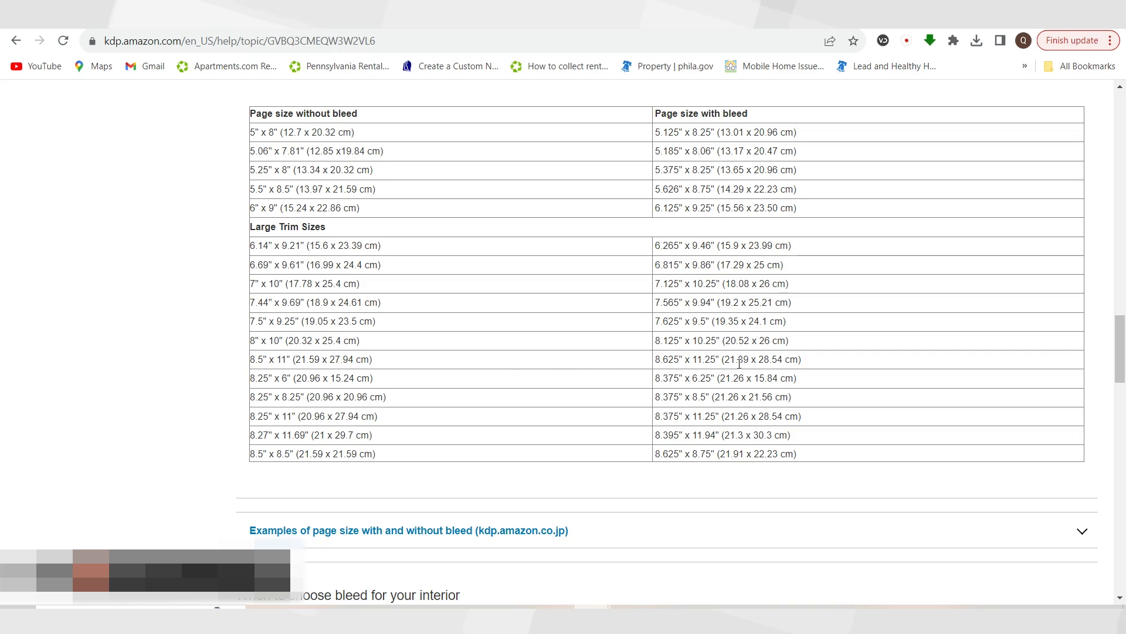
scroll(845, 397, down, 1)
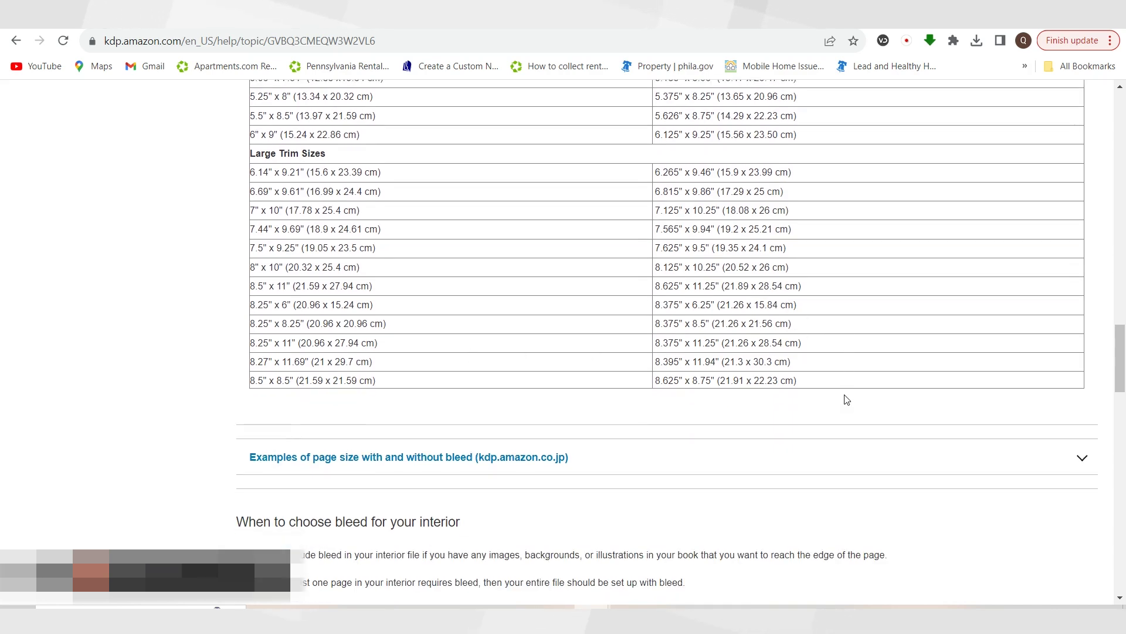
scroll(845, 397, up, 2)
scroll(731, 211, down, 4)
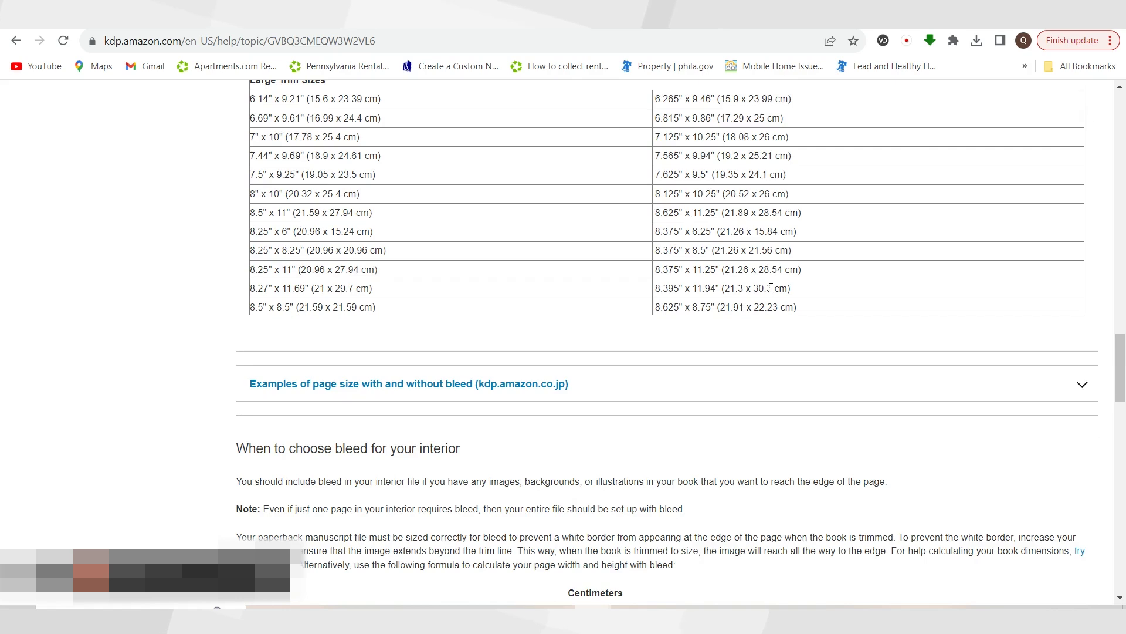
scroll(770, 288, down, 8)
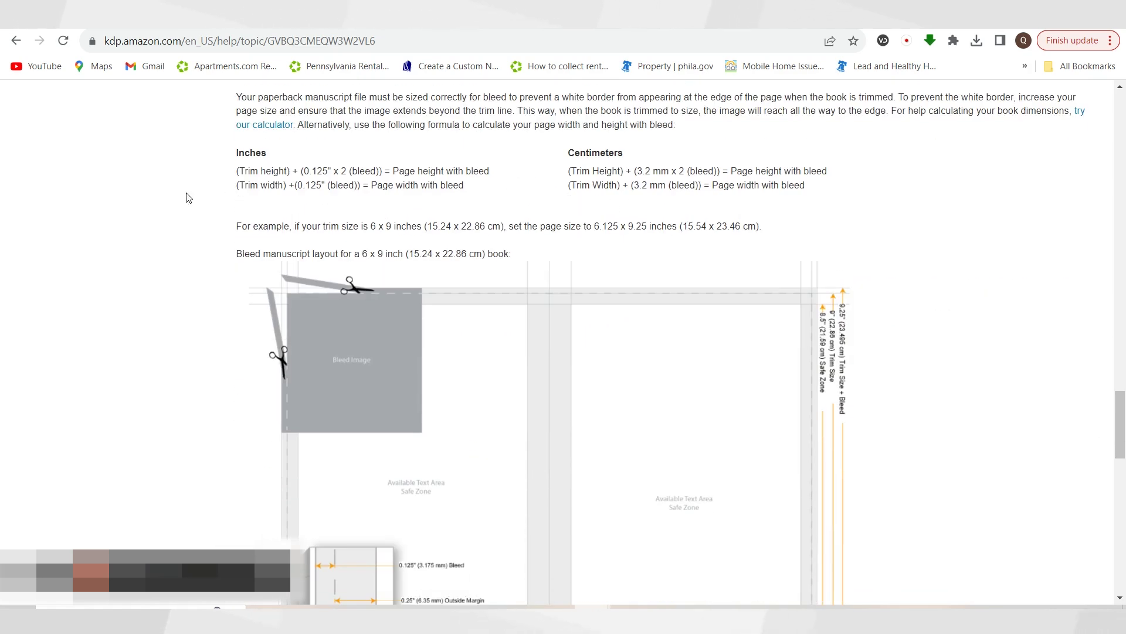
scroll(627, 271, down, 10)
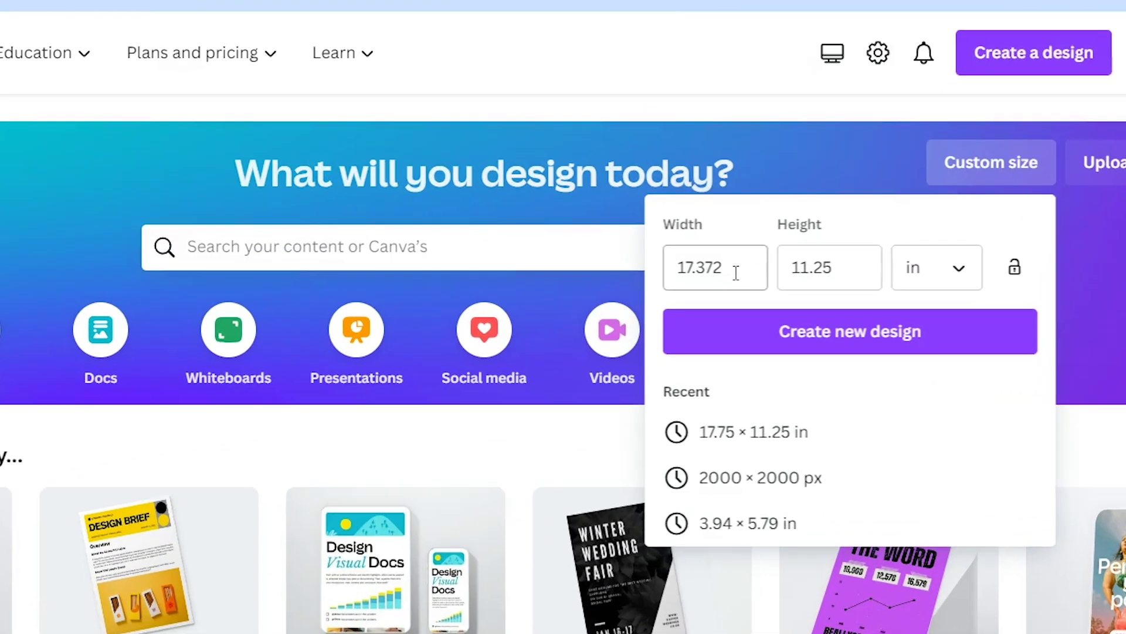
- In Canva, set the custom design size to 8.5 in wide and 11 in high
drag(808, 286, 735, 269)
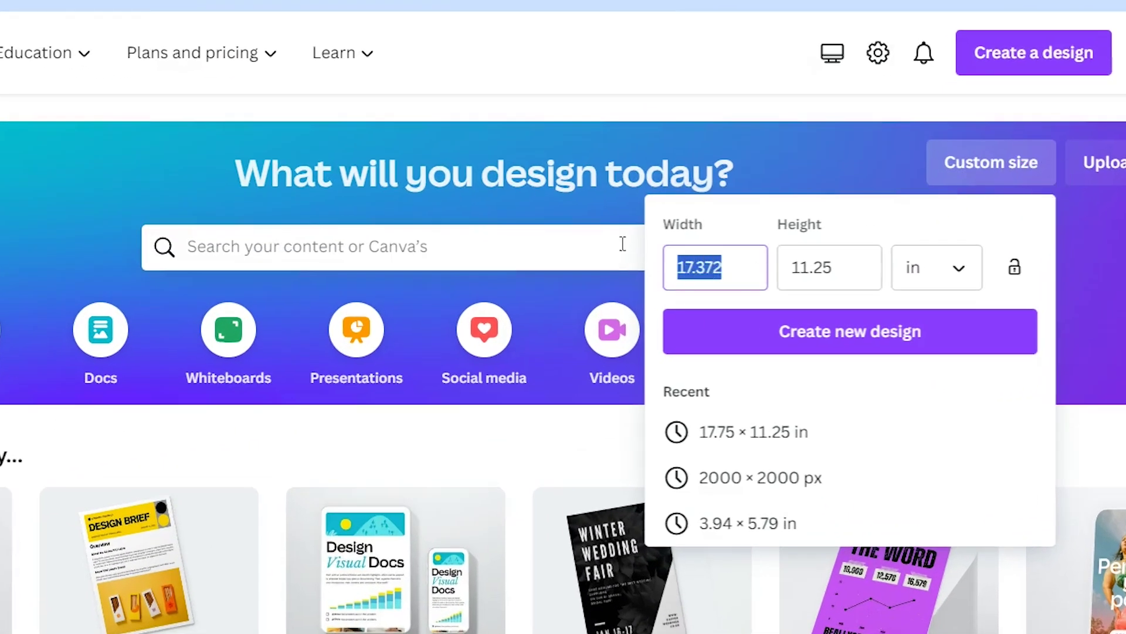
key(BackSpace)
text(8.5)
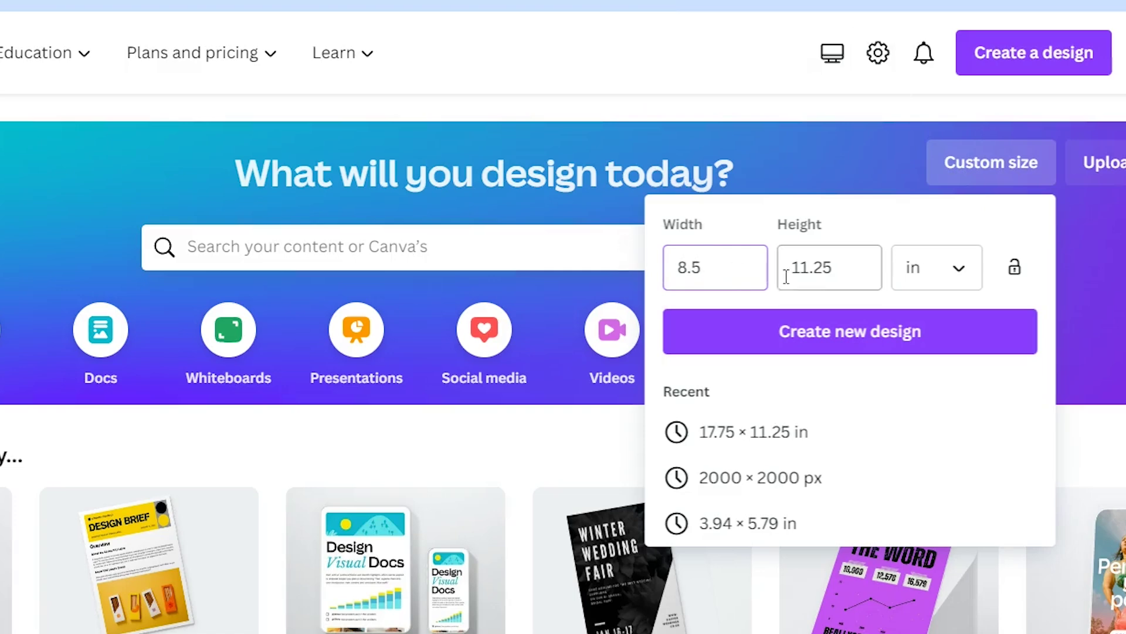
click(839, 273)
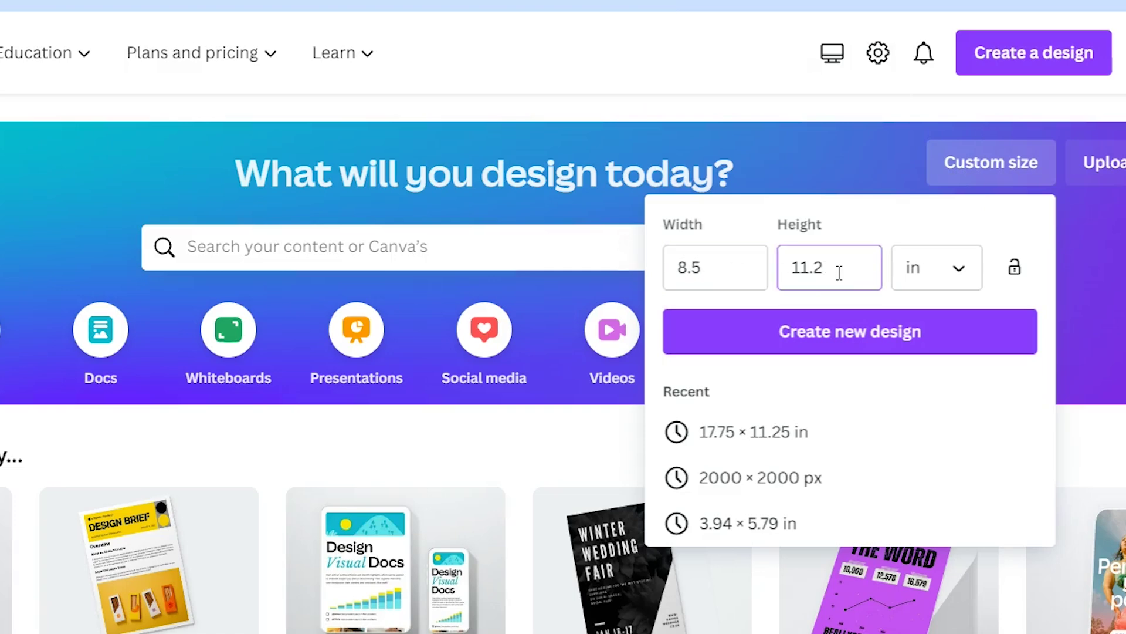
key(BackSpace)
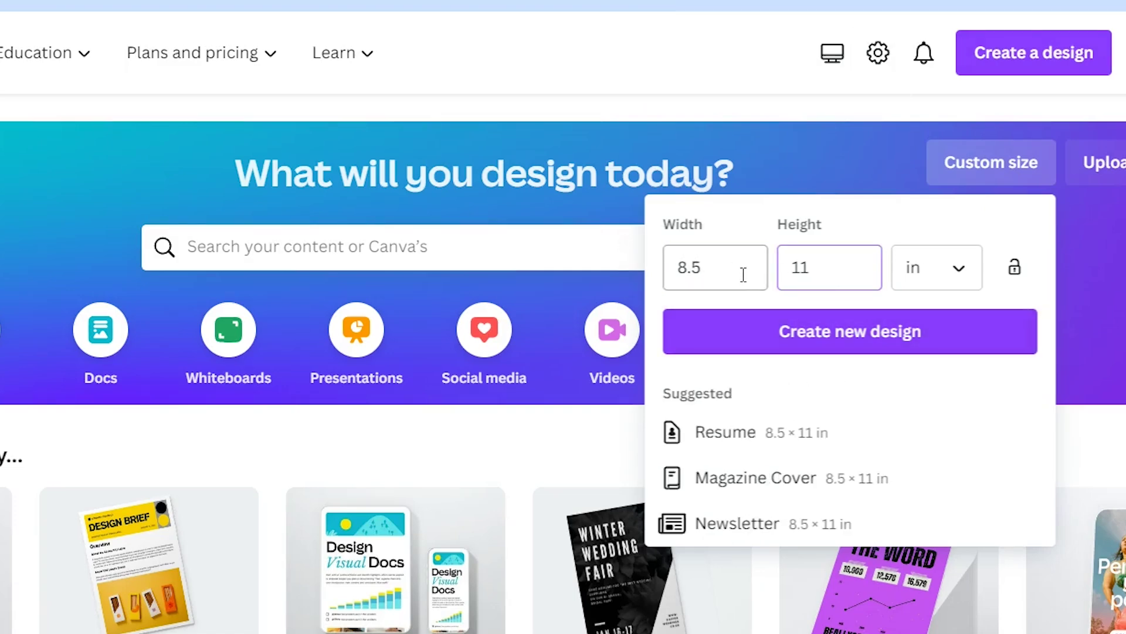
- Set the custom design width to 8.625 in and put the height value into editing
drag(744, 268, 656, 280)
key(BackSpace)
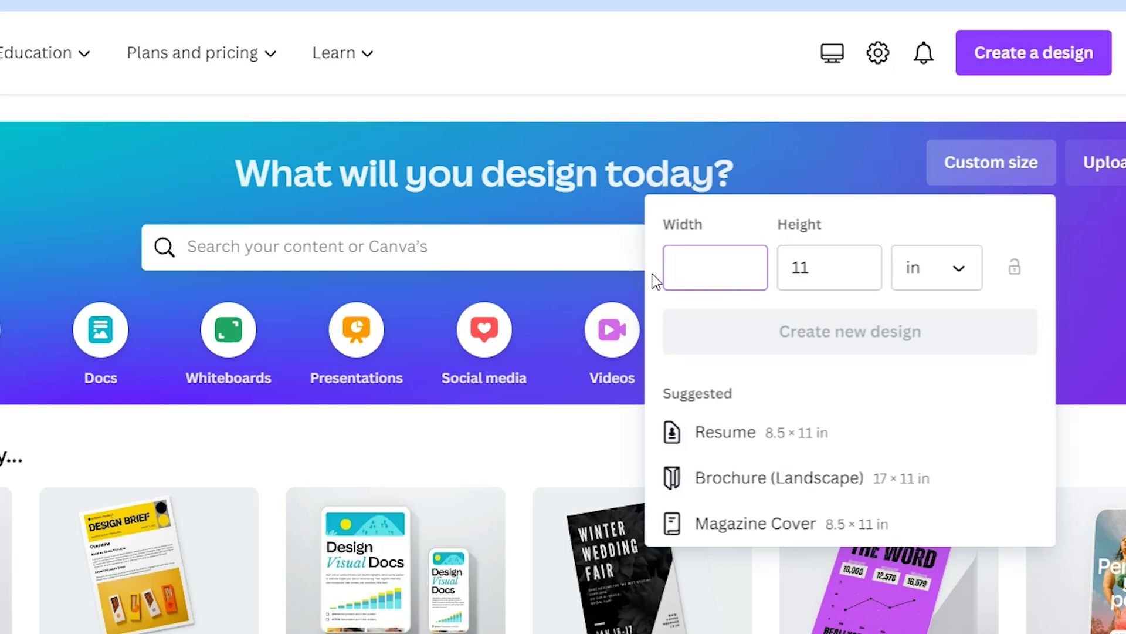
text(8)
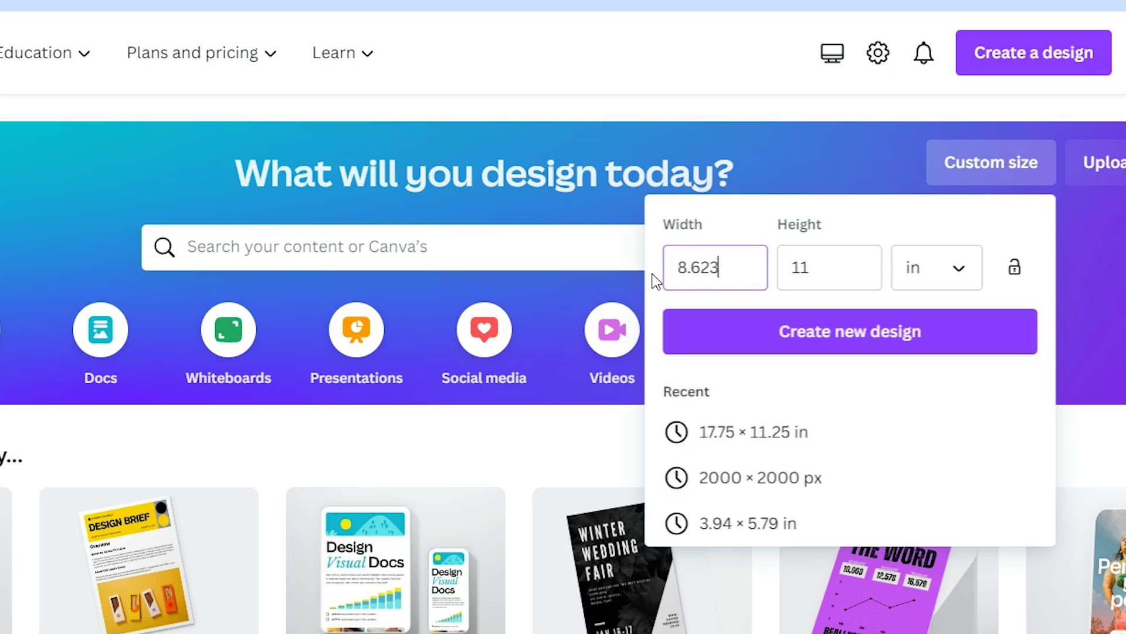
text(.625)
click(808, 271)
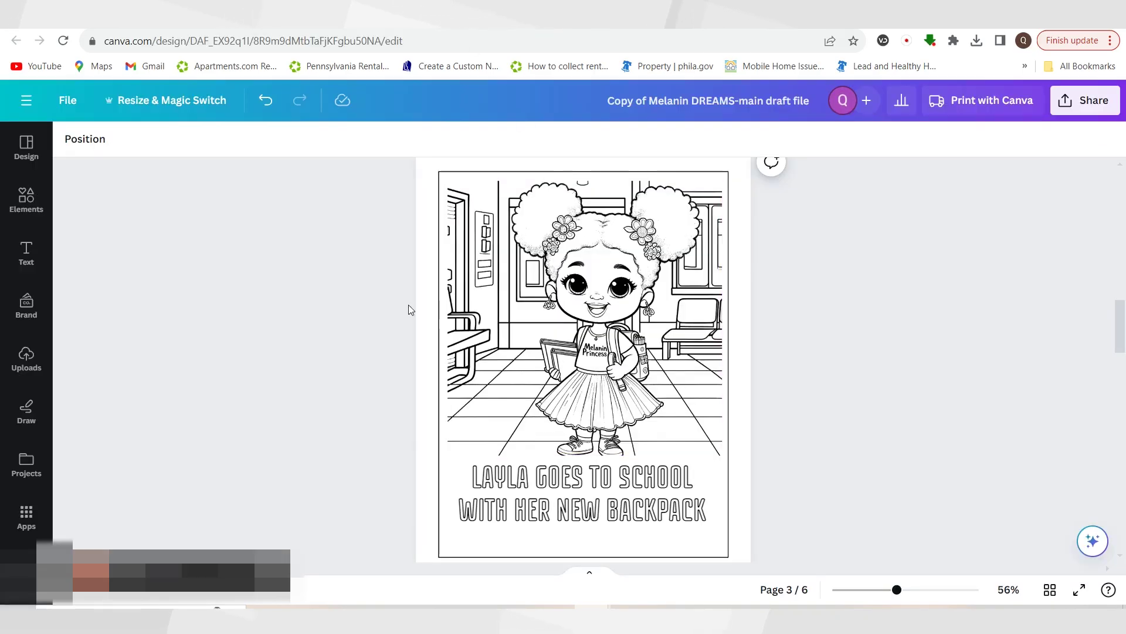
- Add a blank page after the colored cover on page 2 of the coloring book draft
click(573, 260)
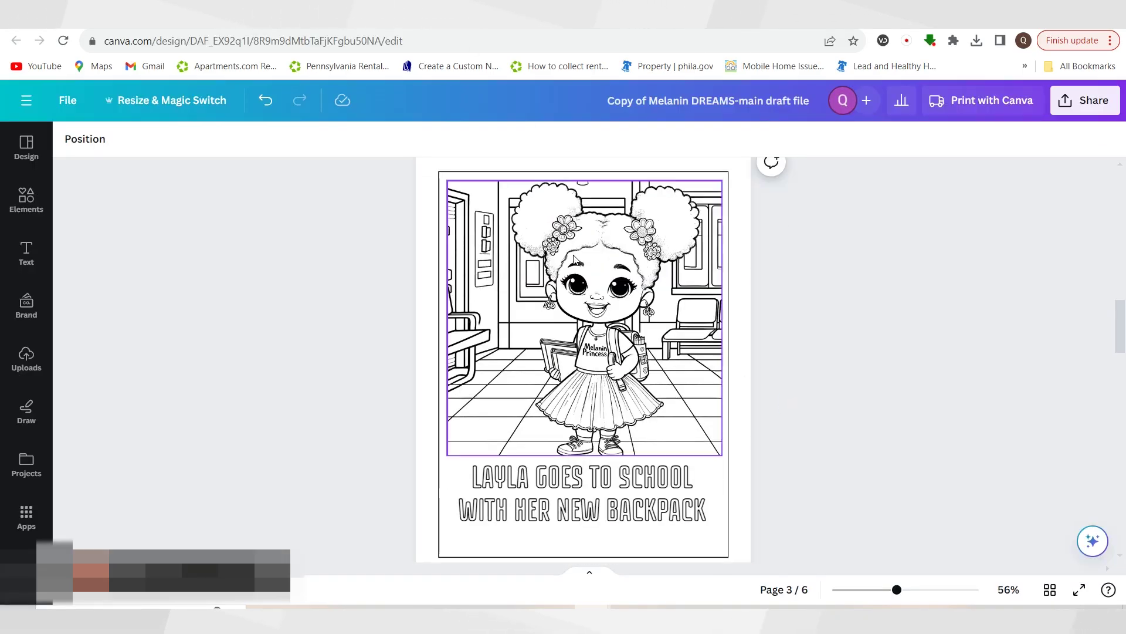
scroll(694, 291, up, 8)
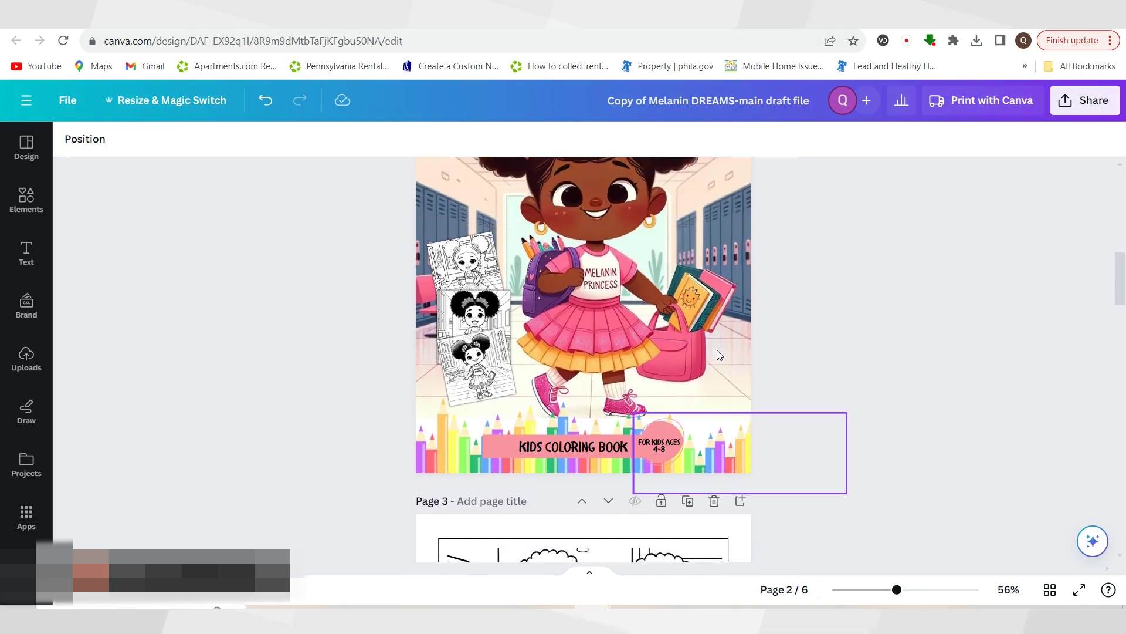
click(740, 171)
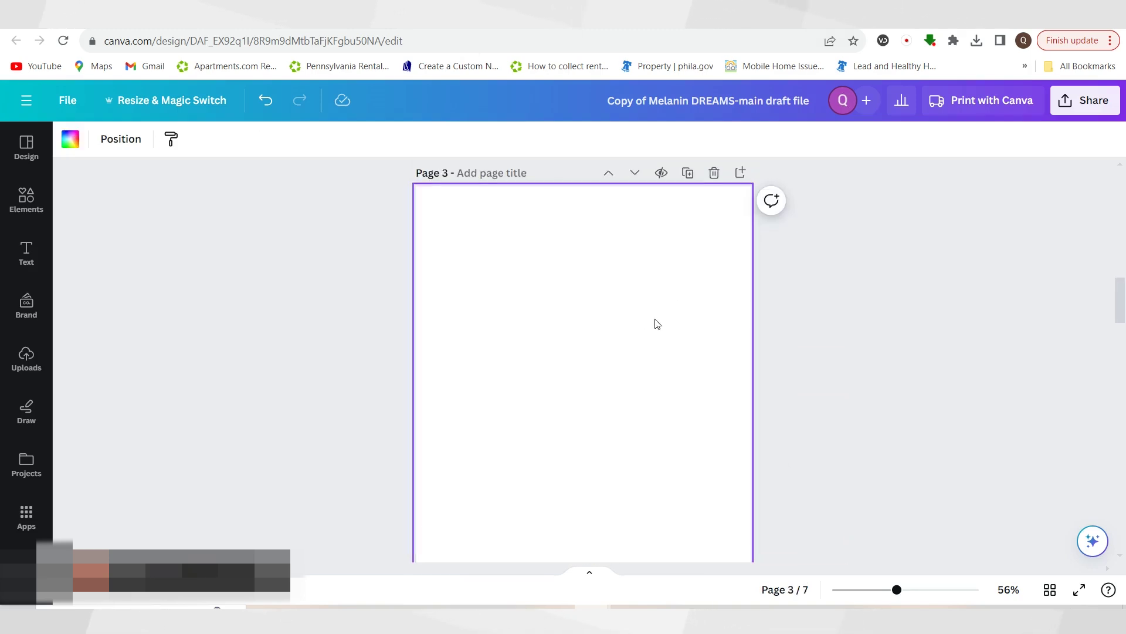
- Show the rulers and guides and the margins in the coloring book design
click(67, 100)
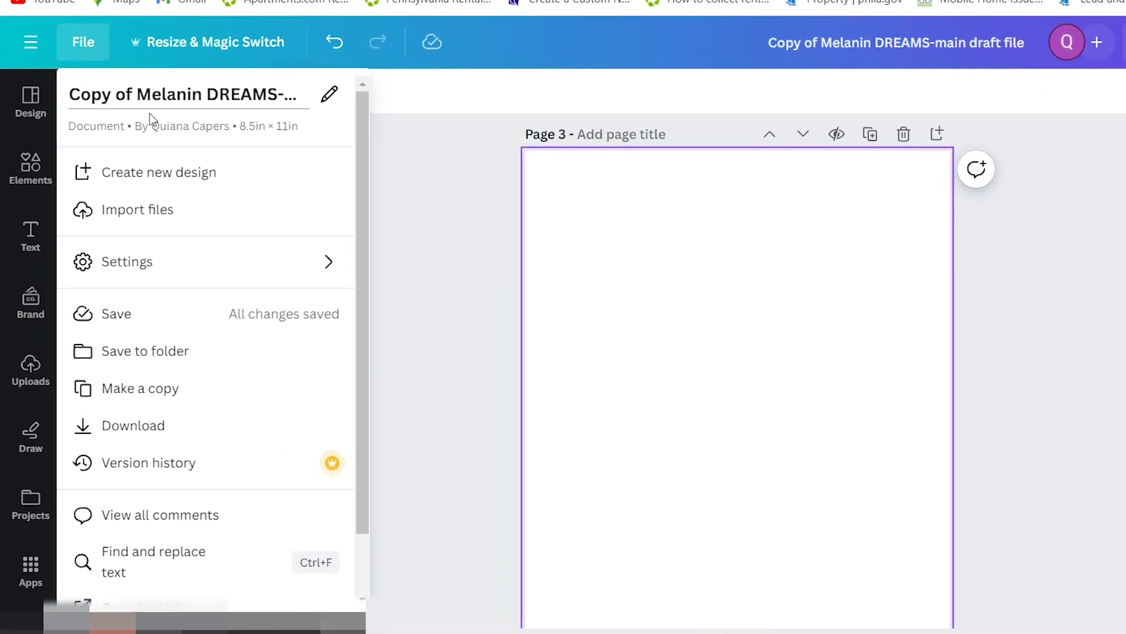
click(186, 262)
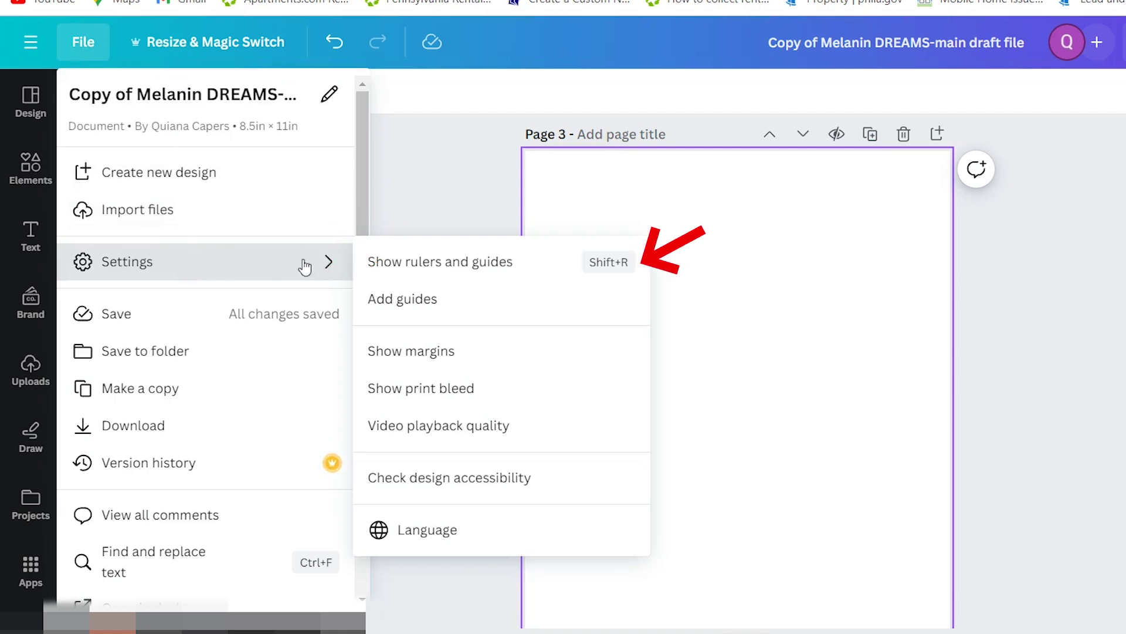
click(417, 267)
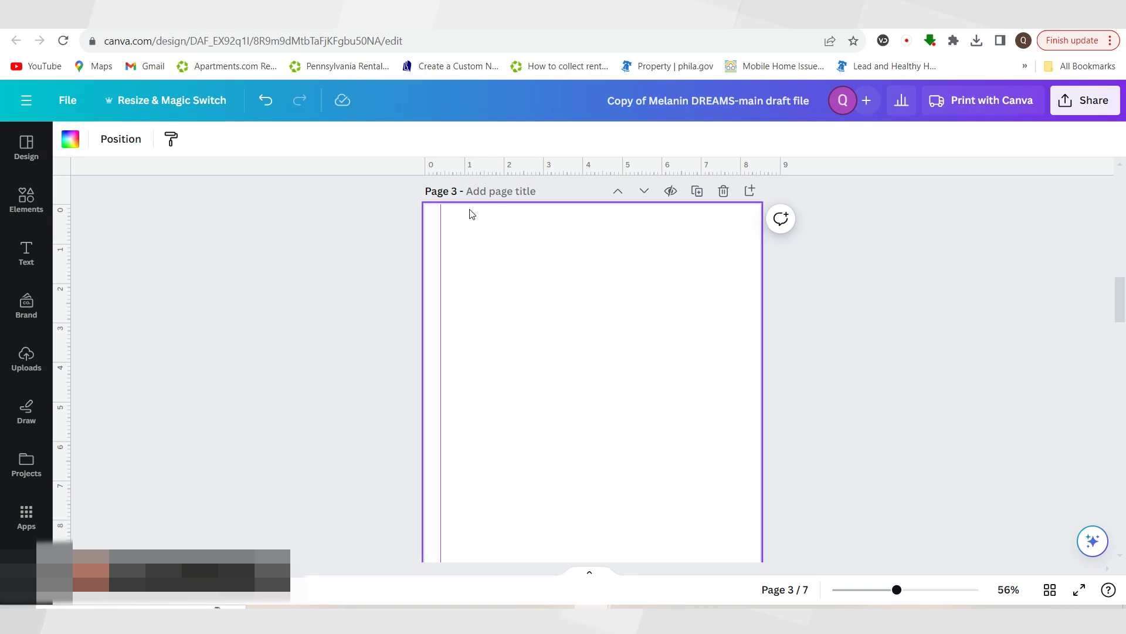
click(67, 100)
mouse_move(139, 280)
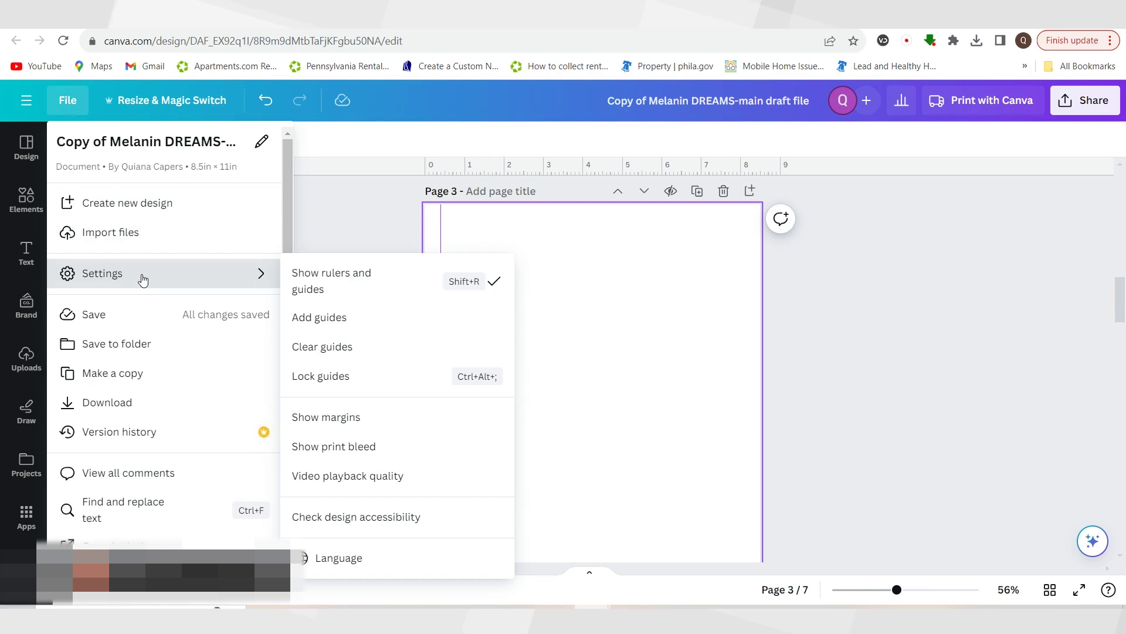
click(322, 417)
- Show the print bleed and inspect the bleed and margin lines on the blank page 3
click(68, 100)
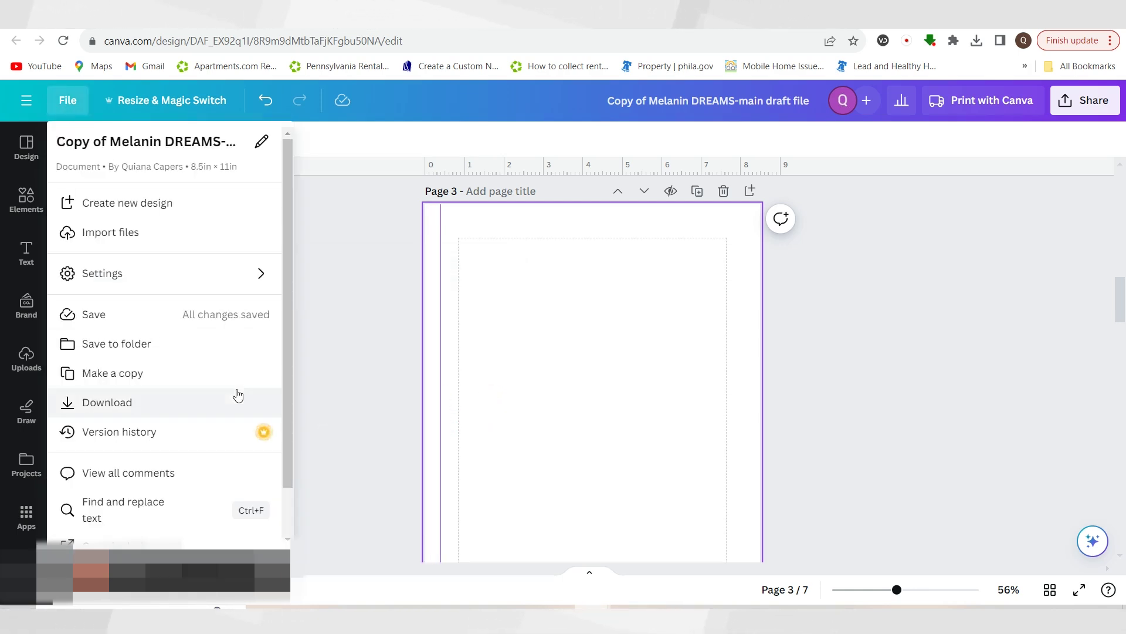
mouse_move(252, 273)
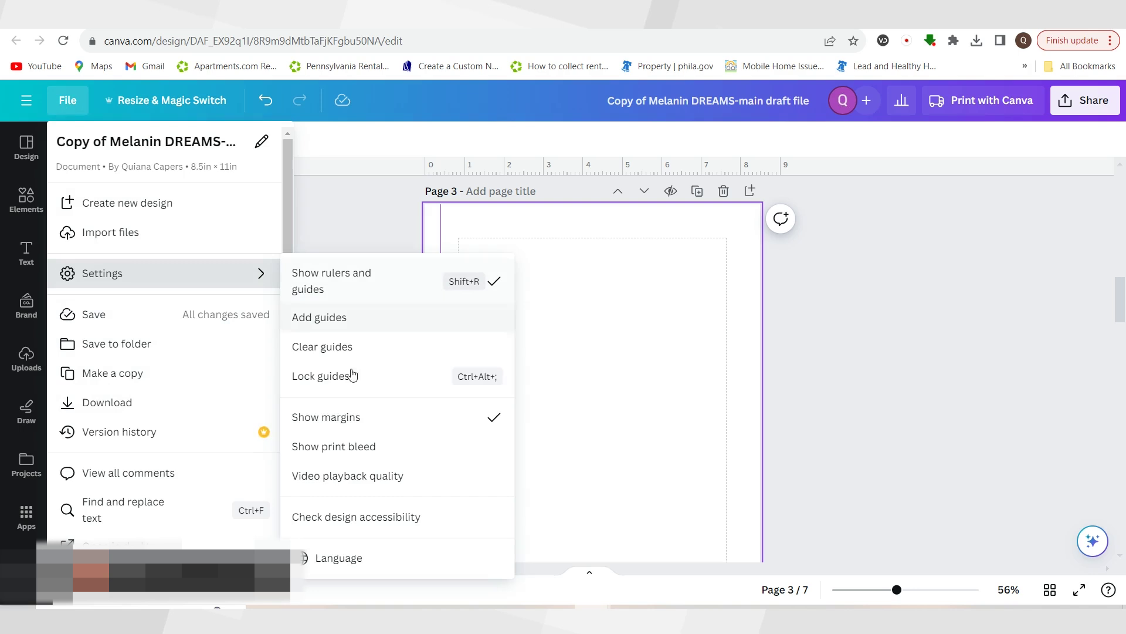
click(367, 456)
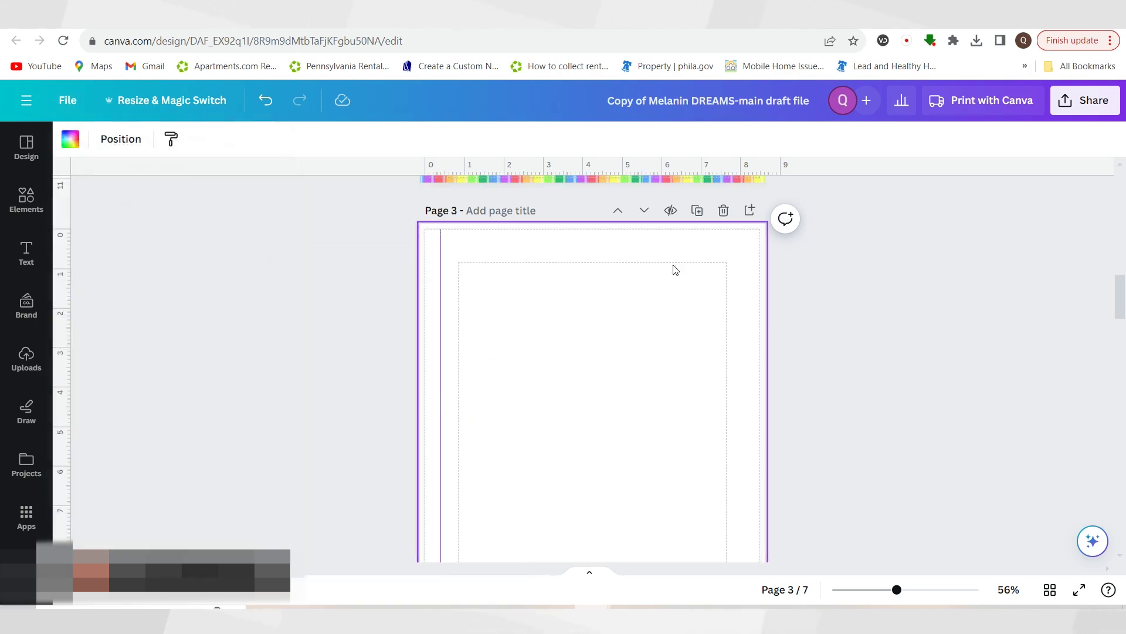
scroll(495, 192, down, 1)
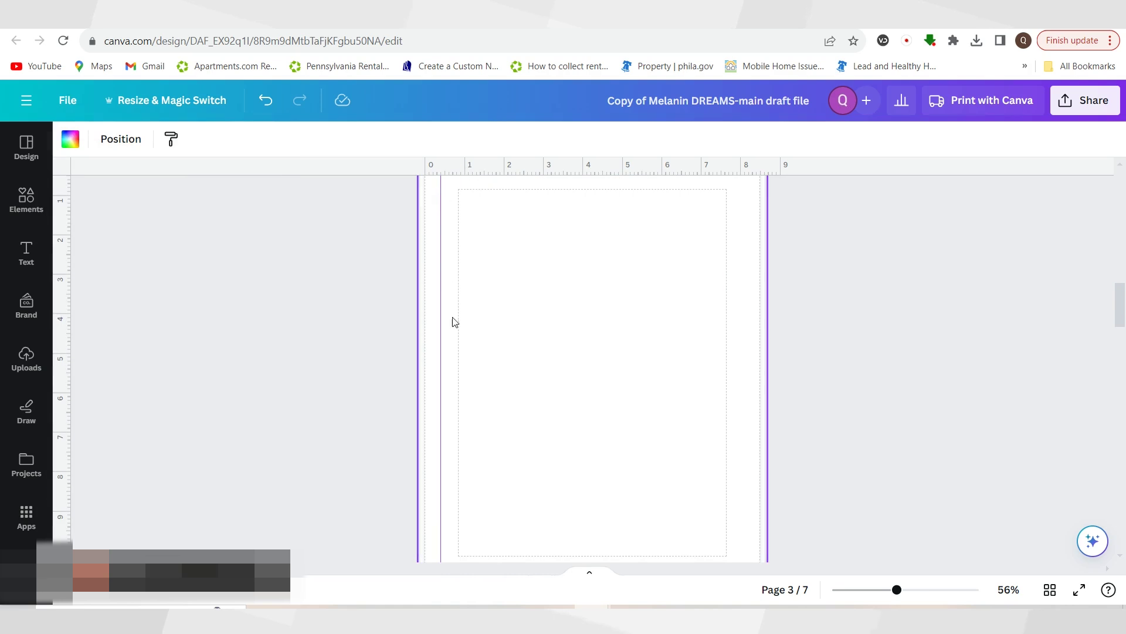
- Examine the vertical guide and the margin and bleed lines around the blank page 3
scroll(669, 375, up, 1)
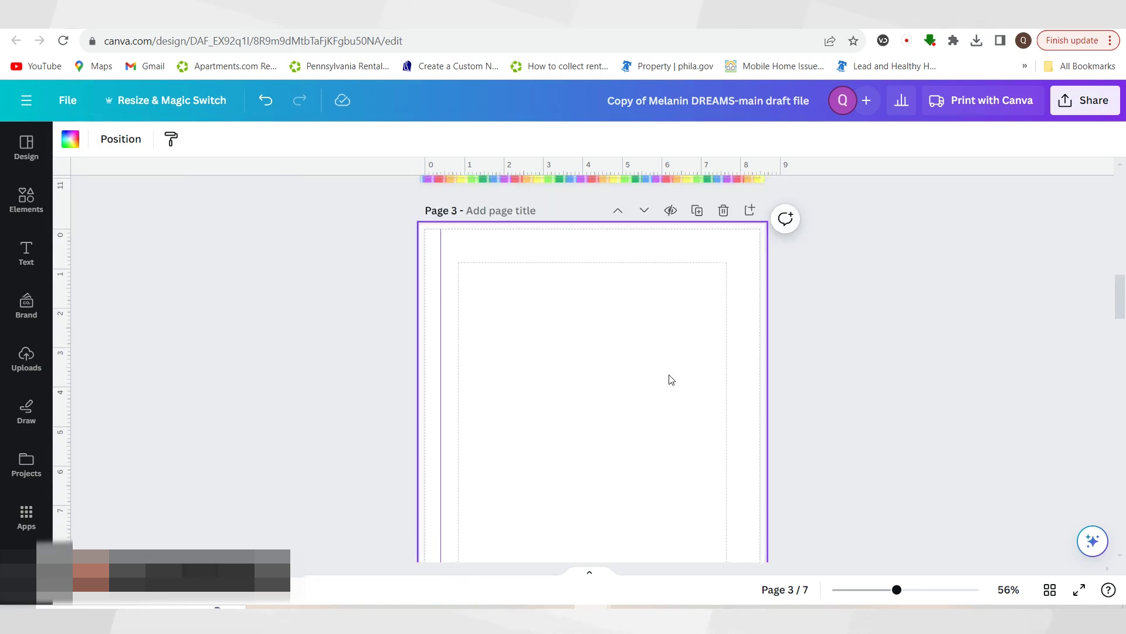
drag(438, 238, 374, 219)
drag(410, 218, 438, 215)
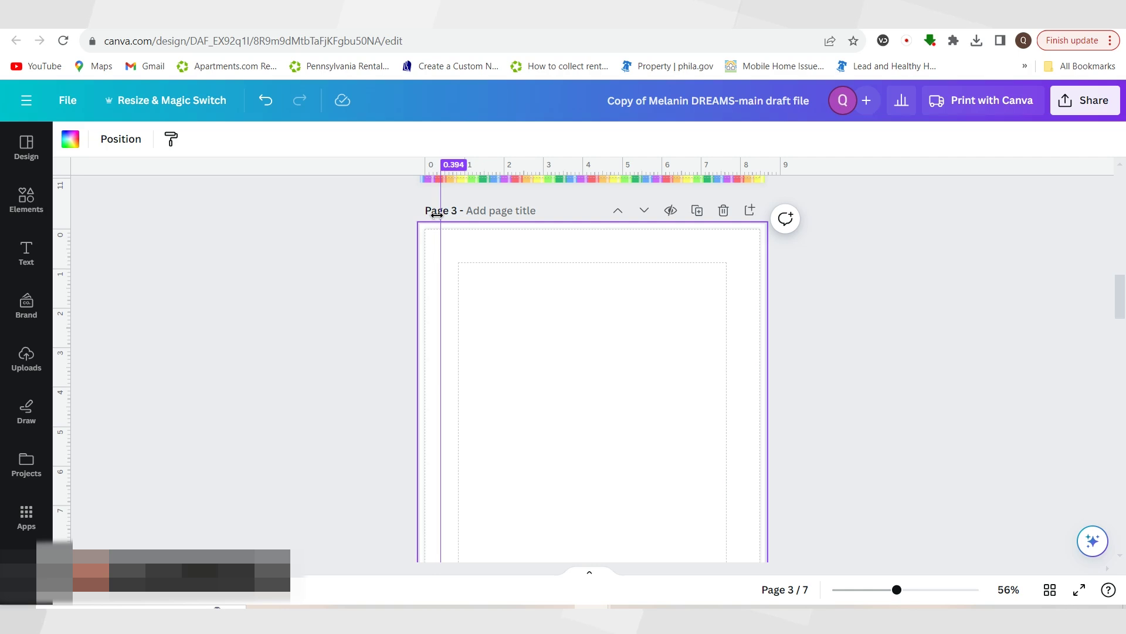
click(904, 389)
scroll(518, 244, down, 3)
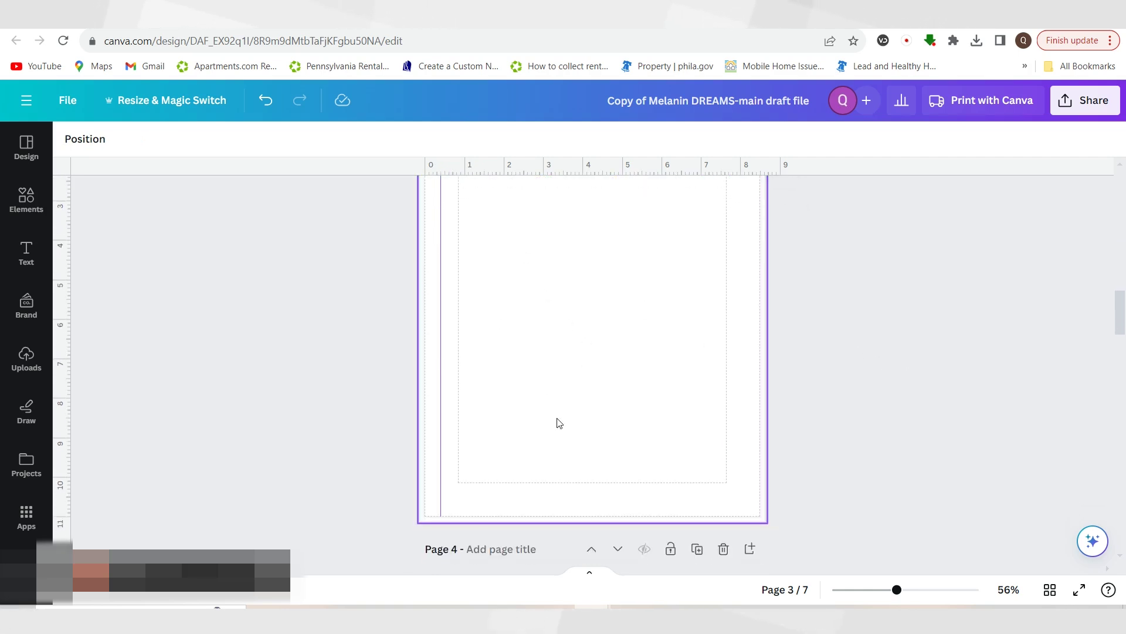
scroll(560, 422, up, 3)
scroll(568, 416, down, 3)
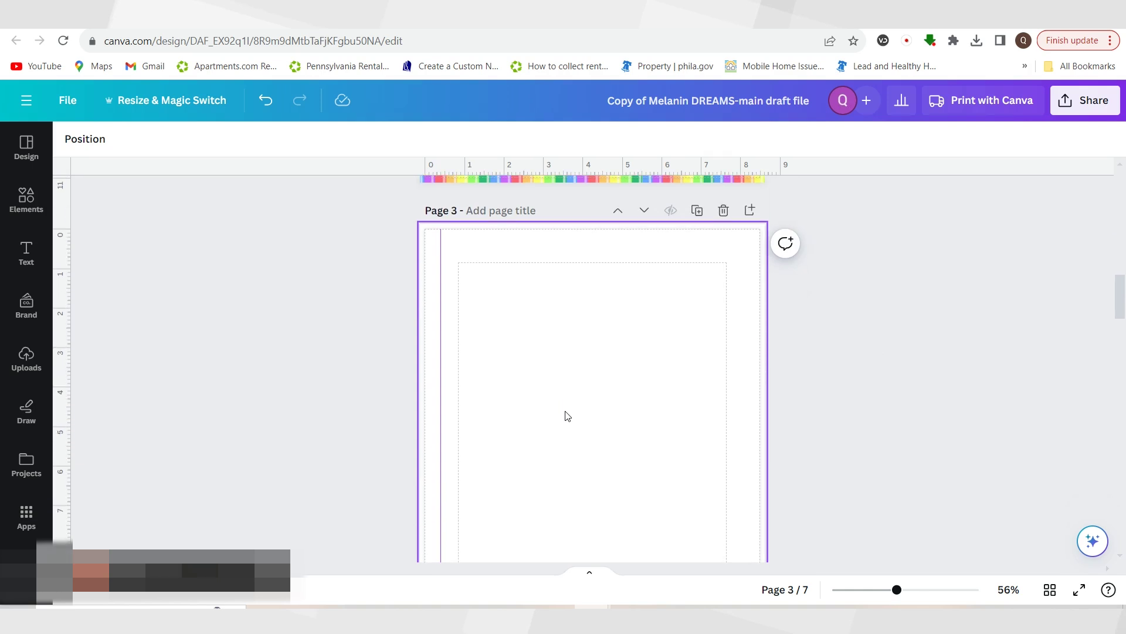
scroll(567, 415, up, 2)
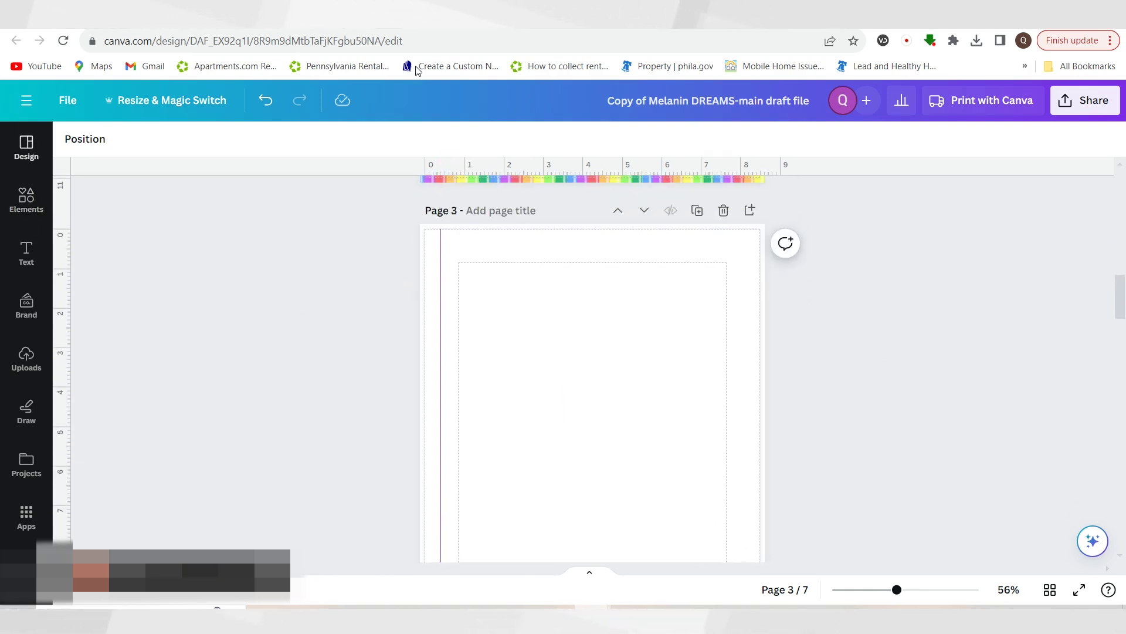
- Add a green square shape to page 3 from the recently used elements
click(33, 204)
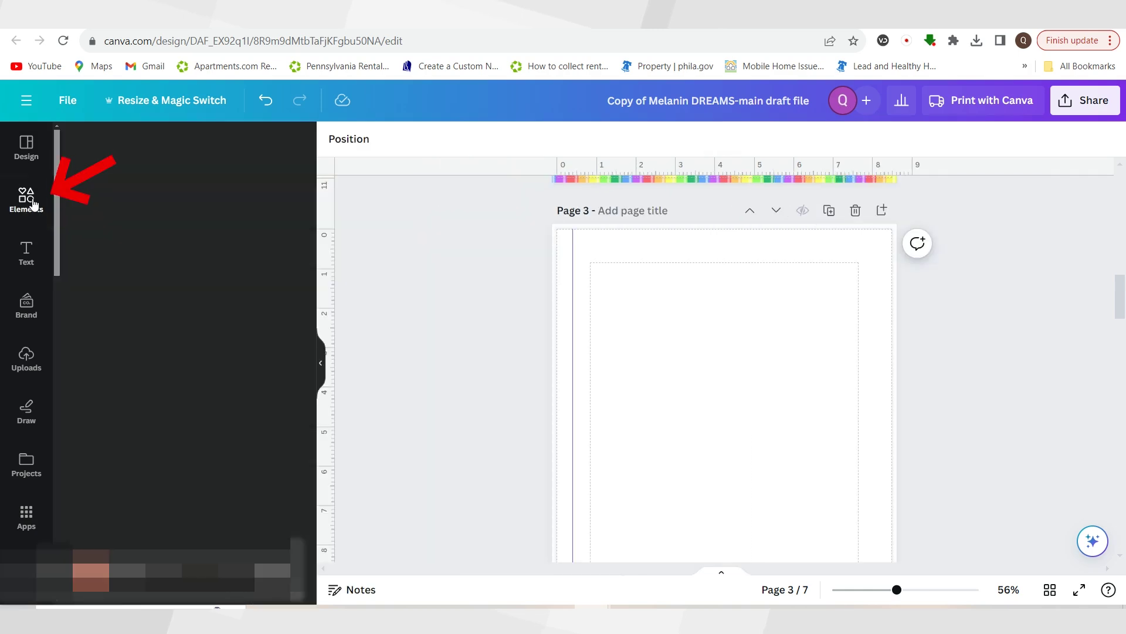
click(181, 271)
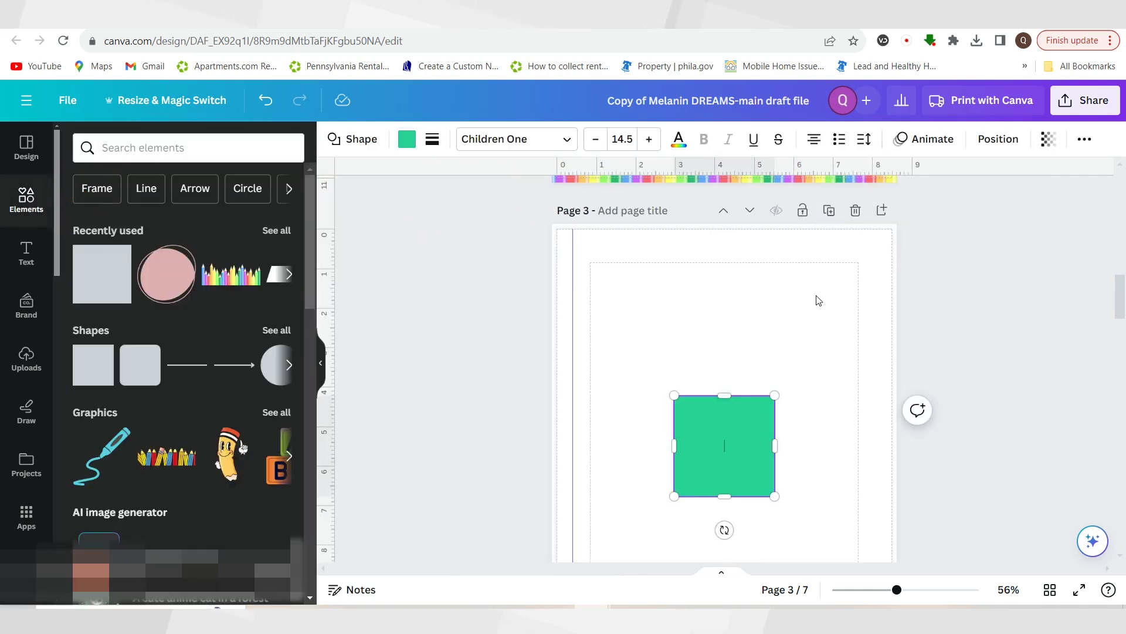
scroll(924, 317, down, 2)
click(321, 361)
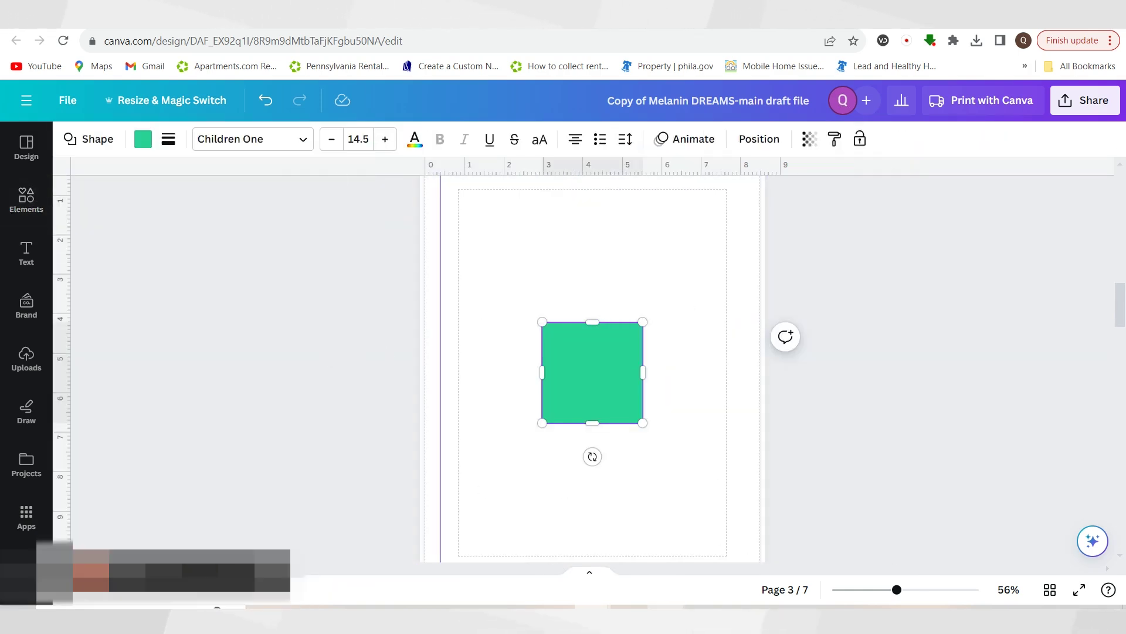
- Enlarge the green square into a centered rectangle reaching the vertical guide, with an even gap to the page edges
drag(897, 590, 886, 590)
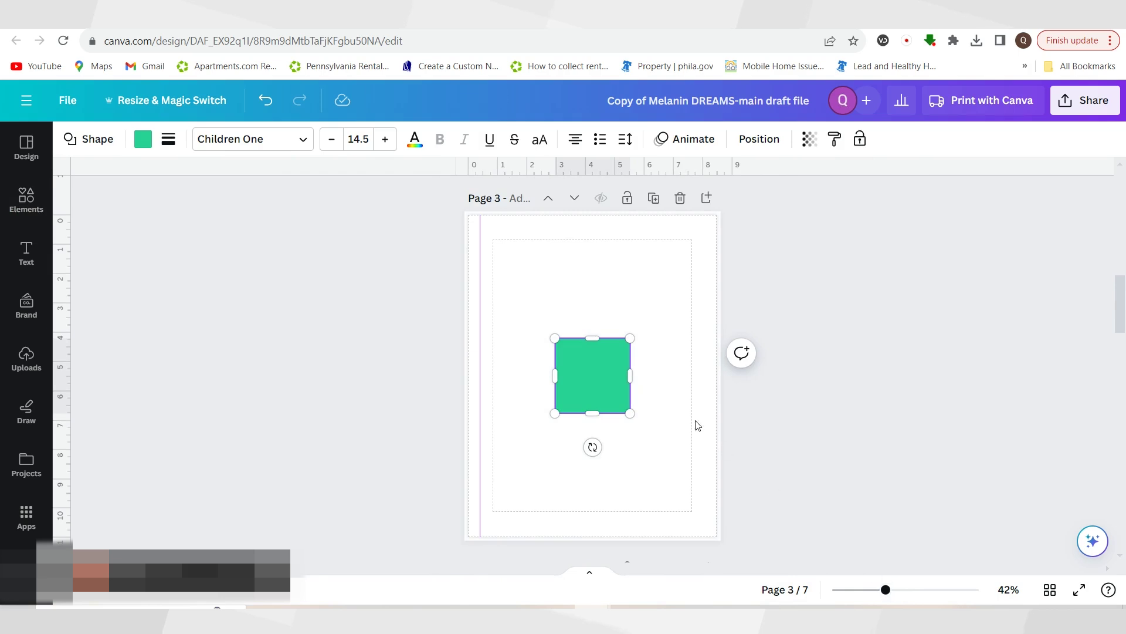
drag(603, 383, 708, 521)
drag(654, 465, 662, 479)
click(756, 506)
click(660, 480)
click(833, 467)
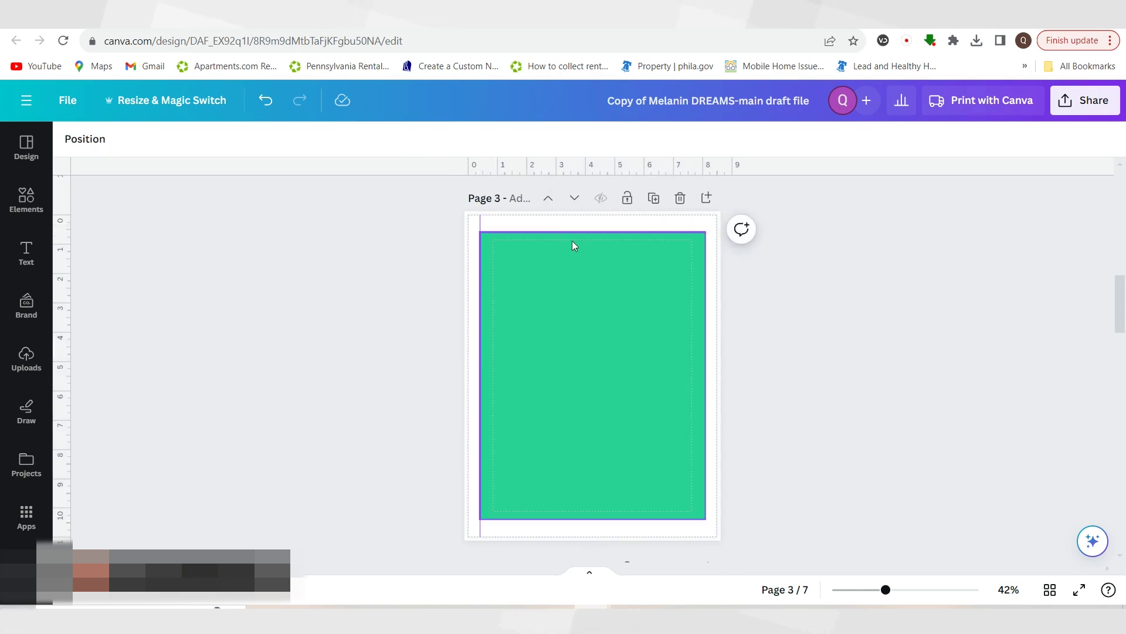
- Hide the margins and the rulers and guides in the design
click(522, 224)
click(67, 100)
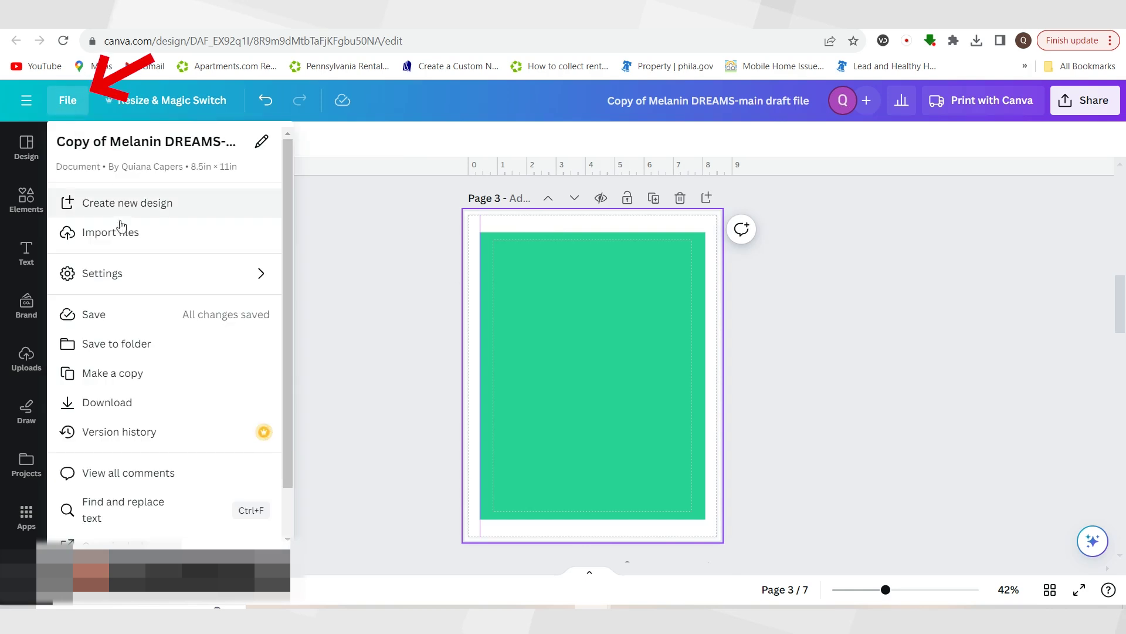
click(143, 274)
click(256, 279)
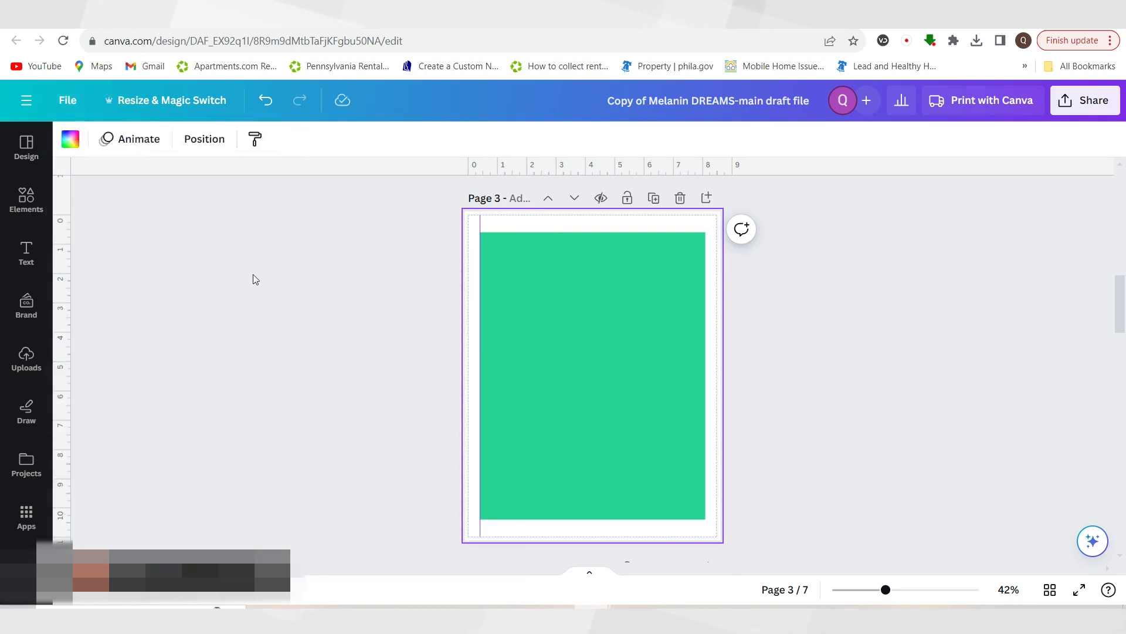
click(67, 100)
click(226, 279)
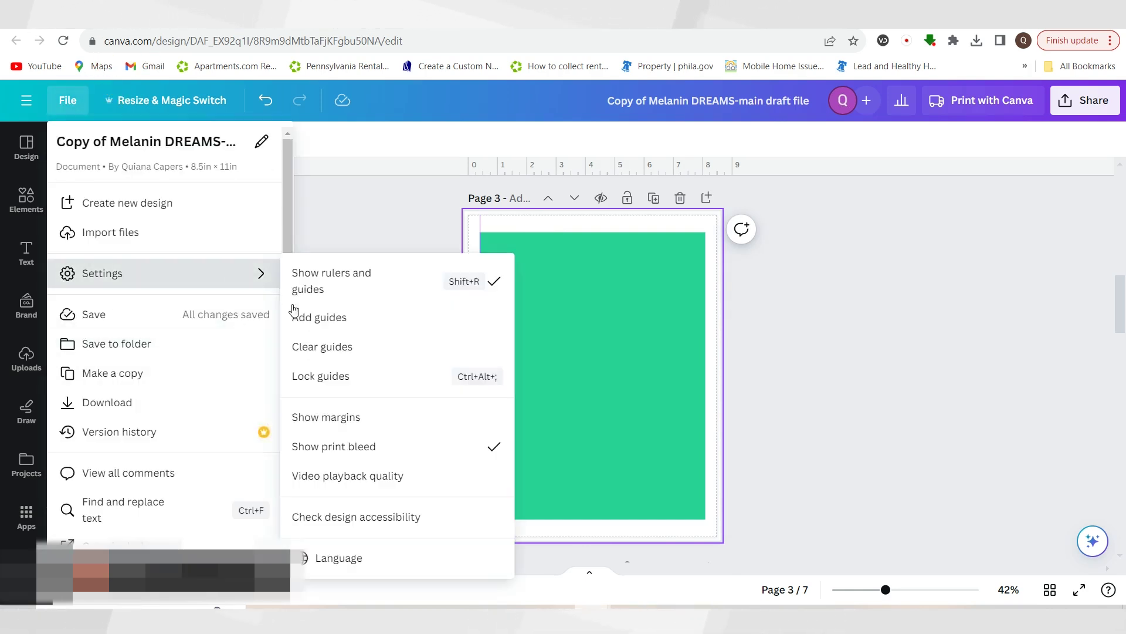
click(294, 296)
- Hide the print bleed in the design
click(68, 100)
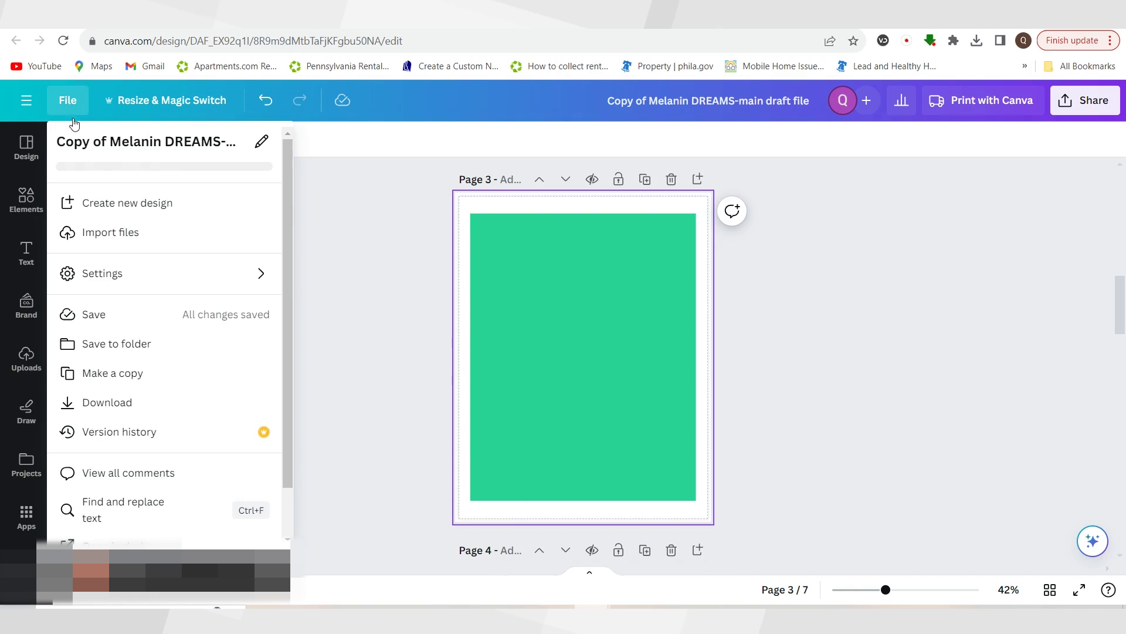
click(249, 272)
click(360, 372)
- Remove the fill color from the green rectangle on page 3
click(557, 382)
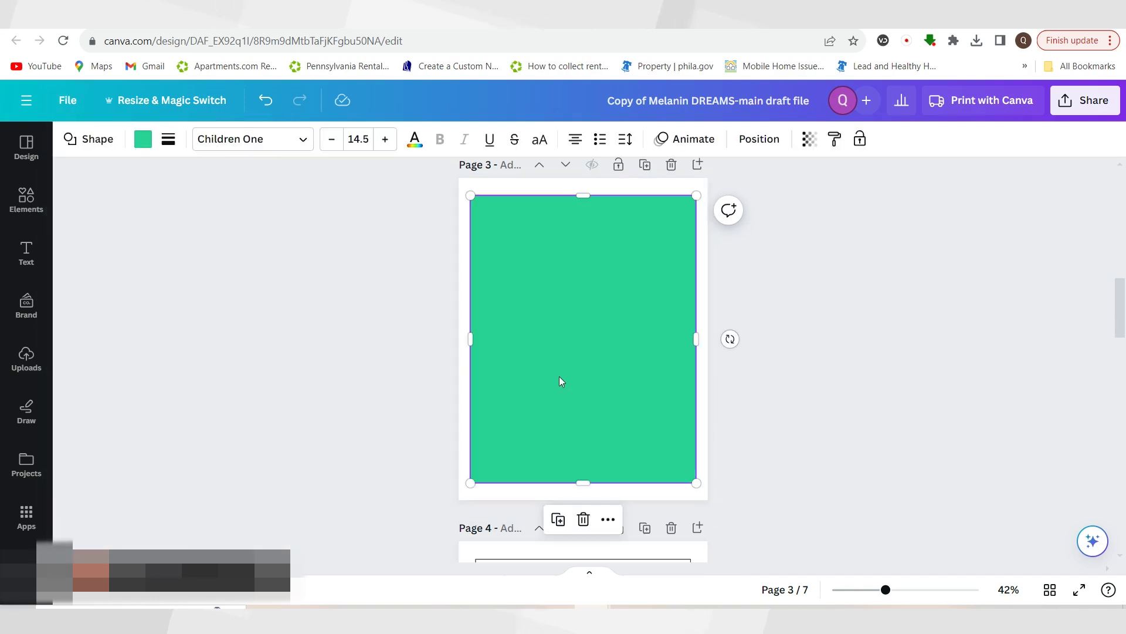
click(147, 144)
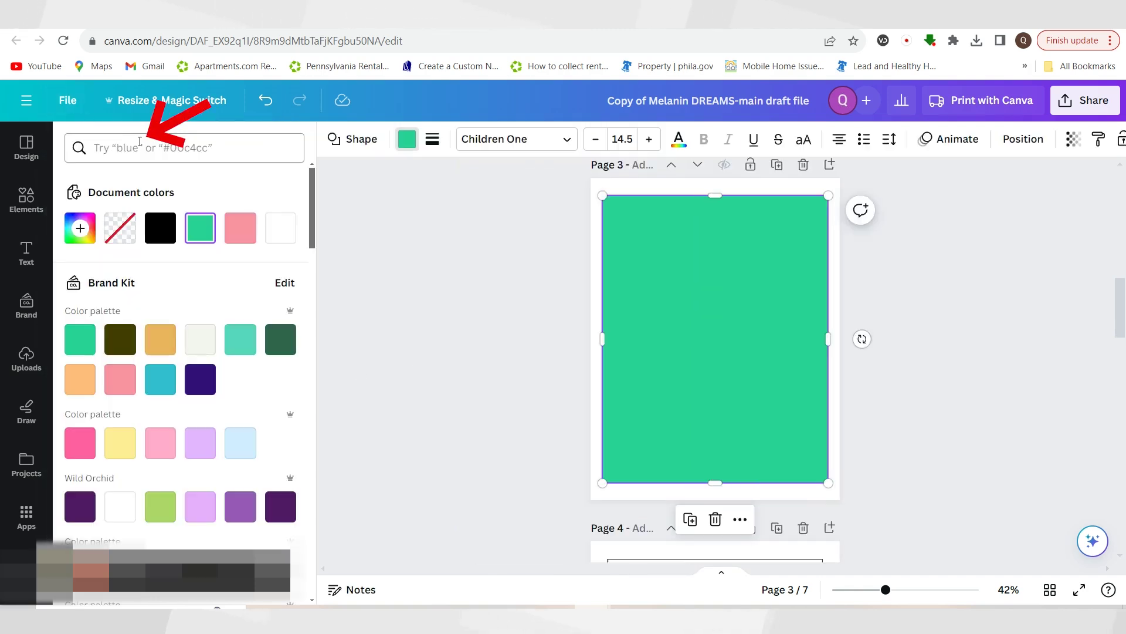
click(120, 234)
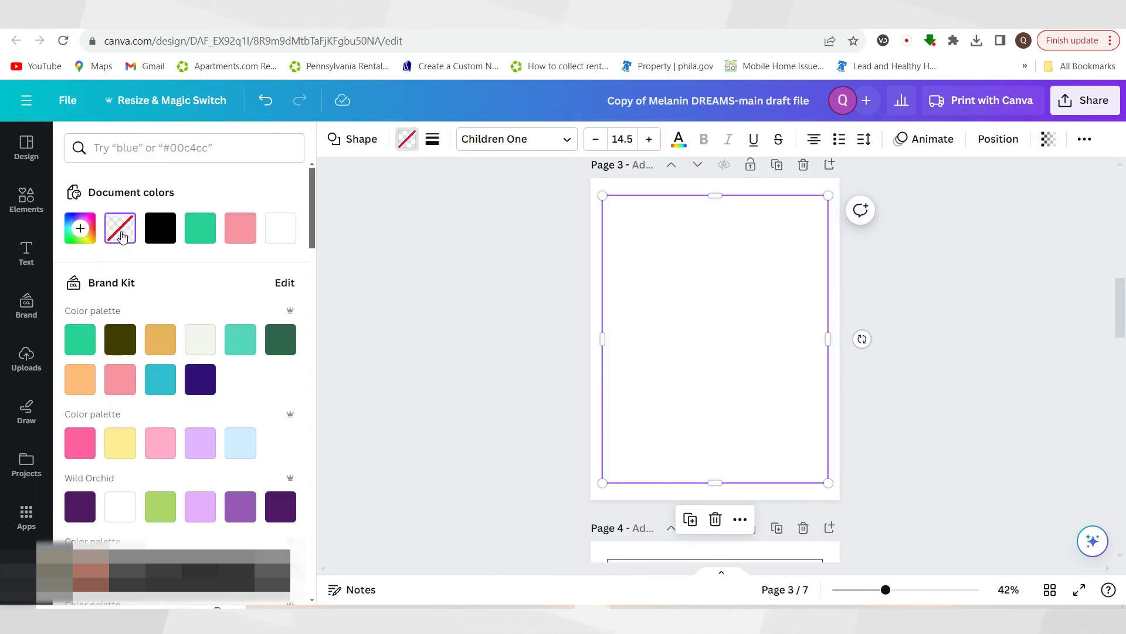
- Try the dashed and dotted border styles on the rectangle and apply the solid line
click(432, 147)
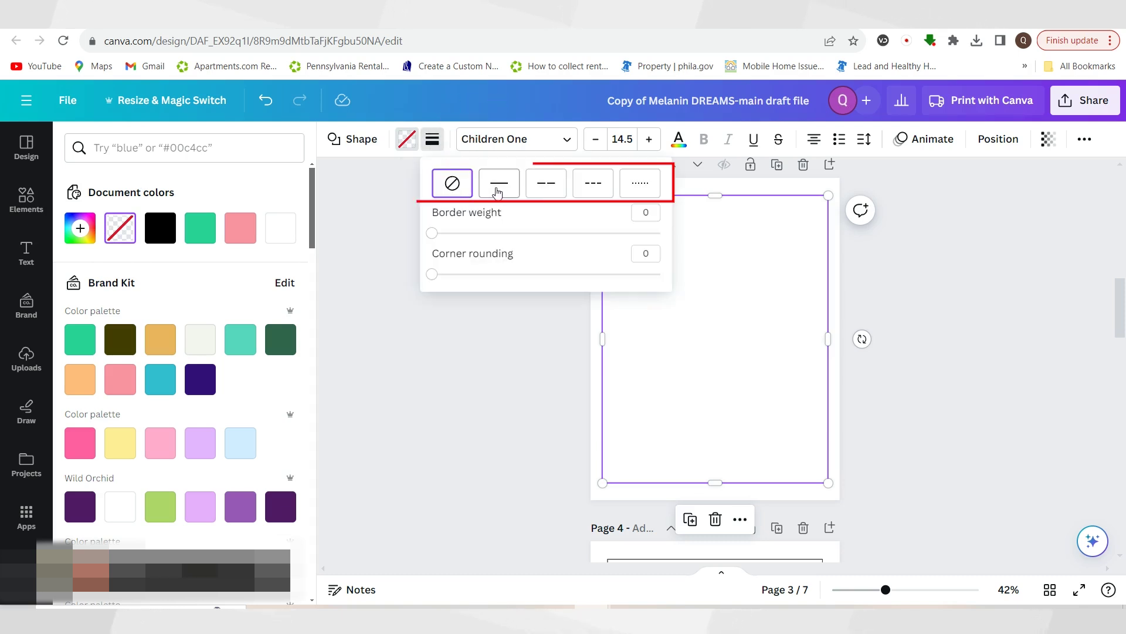
click(545, 185)
click(593, 185)
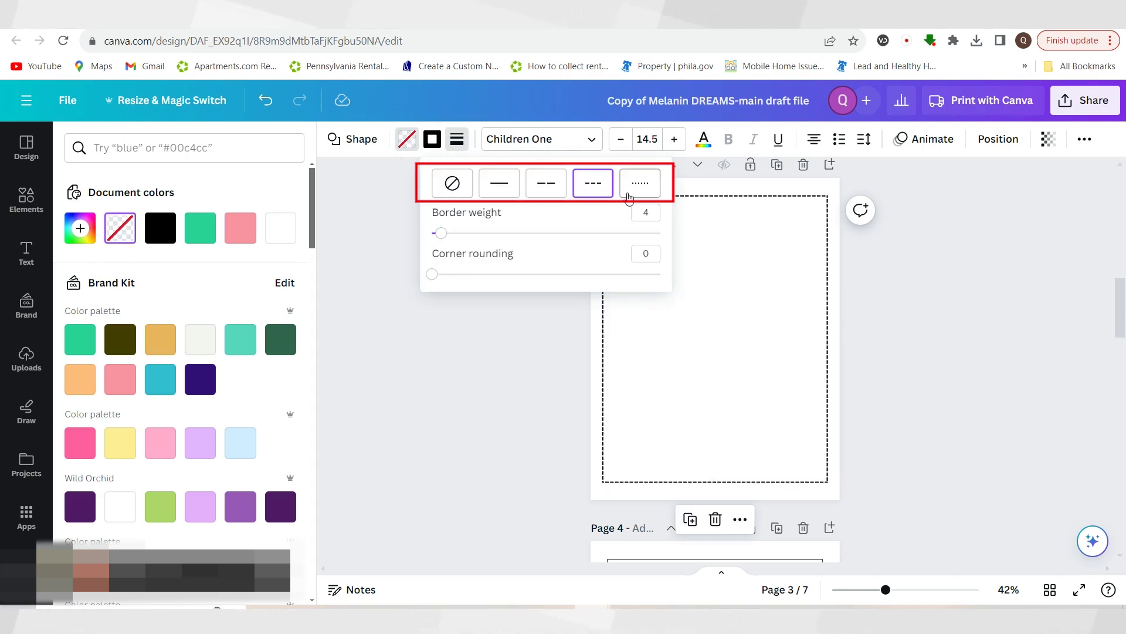
click(630, 198)
click(493, 193)
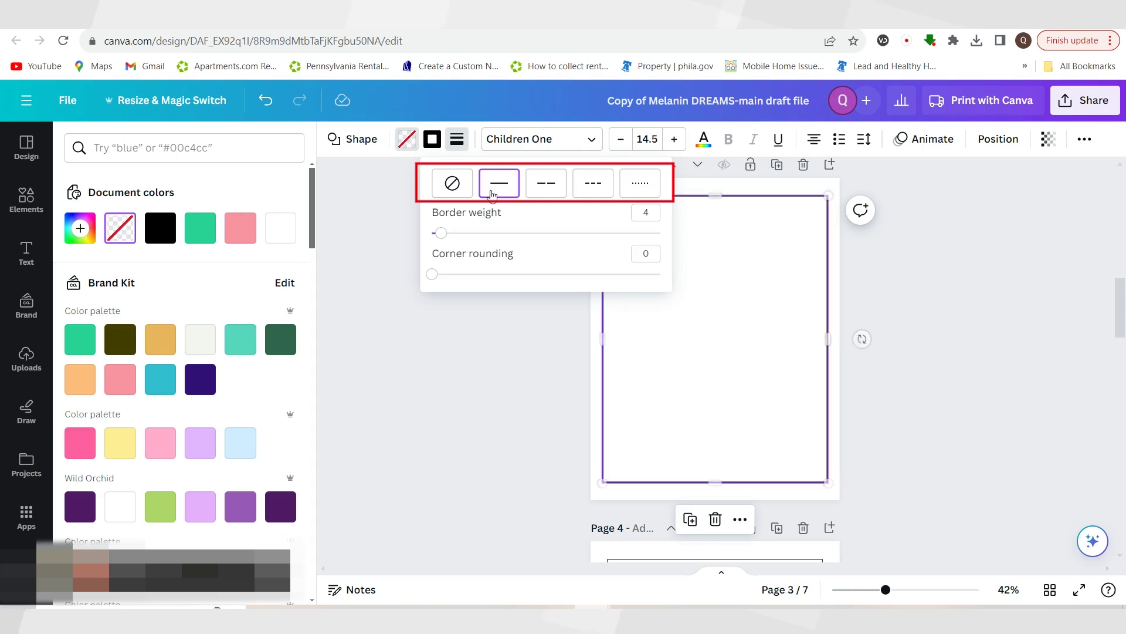
- Set the rectangle's border weight to 2, leave its corner rounding at 0 and deselect it
drag(441, 232, 436, 233)
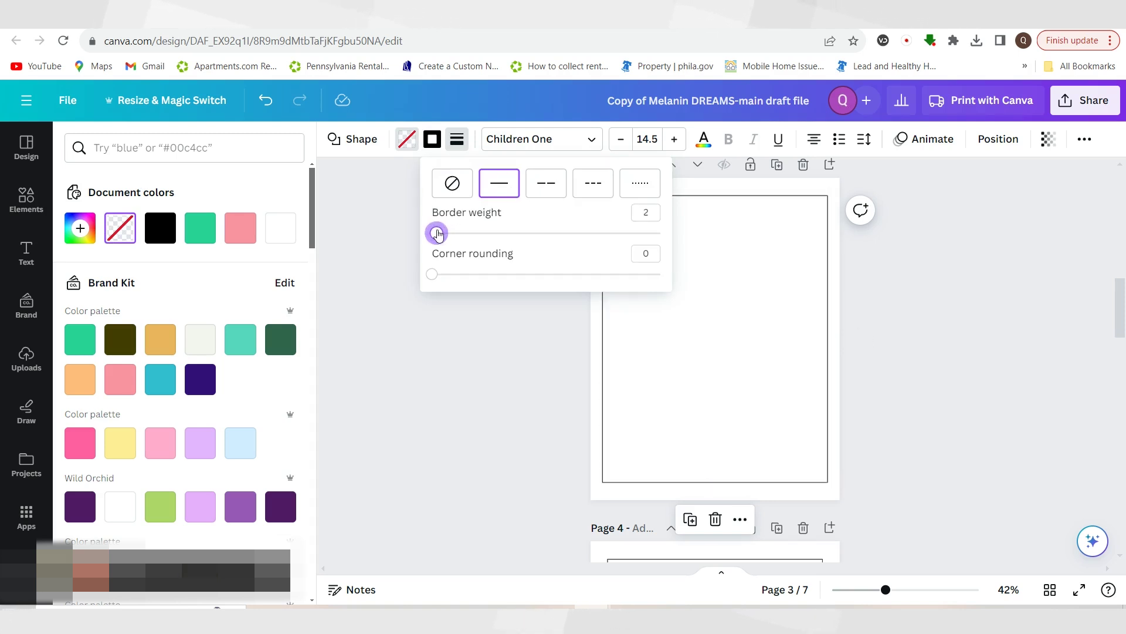
drag(434, 274, 393, 262)
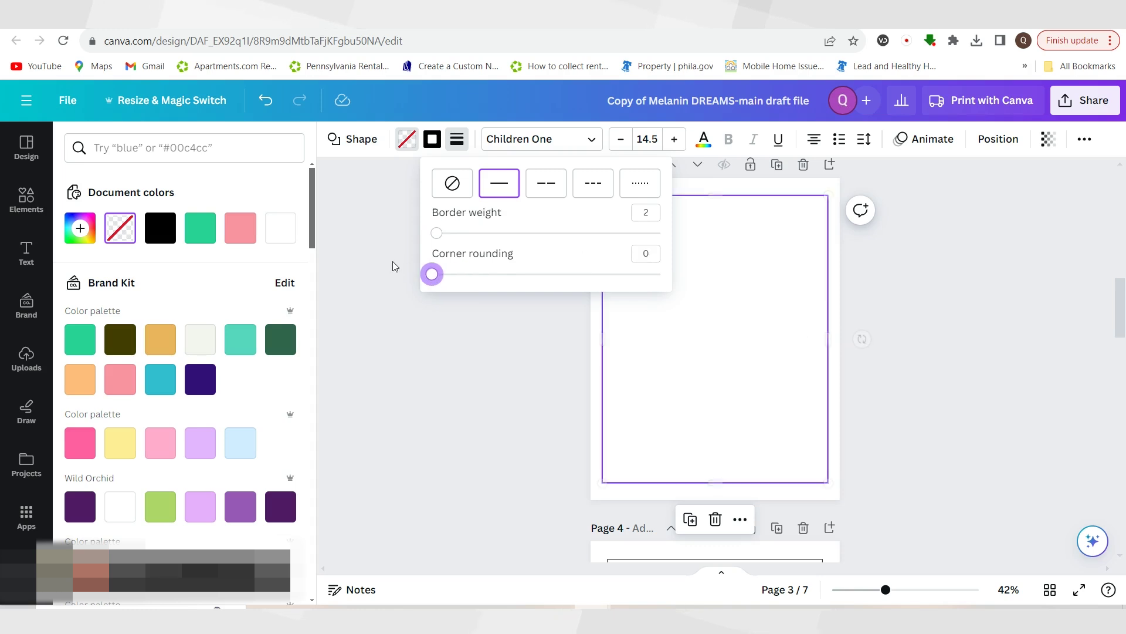
click(958, 284)
click(960, 286)
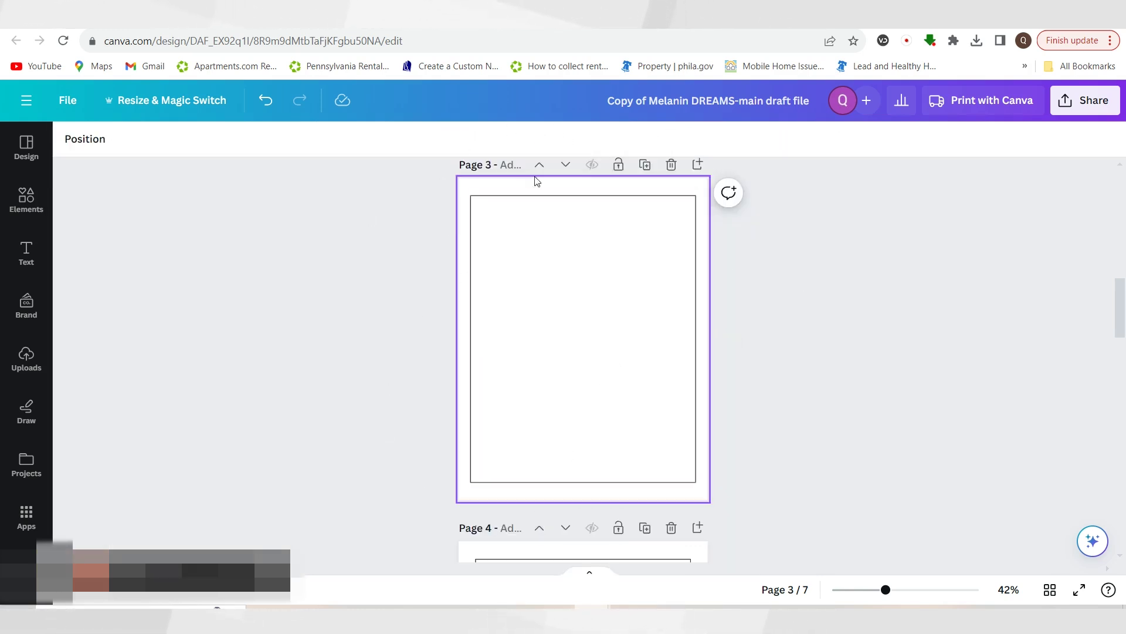
- Compare the frame with the finished coloring page on page 4, and duplicate page 3
scroll(842, 441, down, 5)
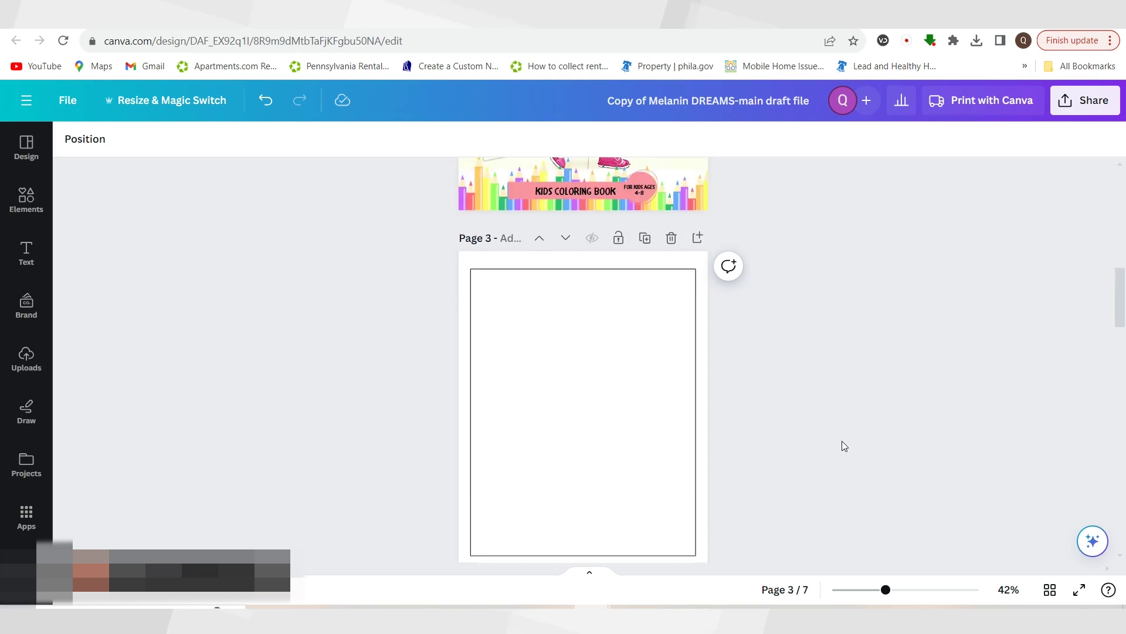
scroll(842, 446, down, 1)
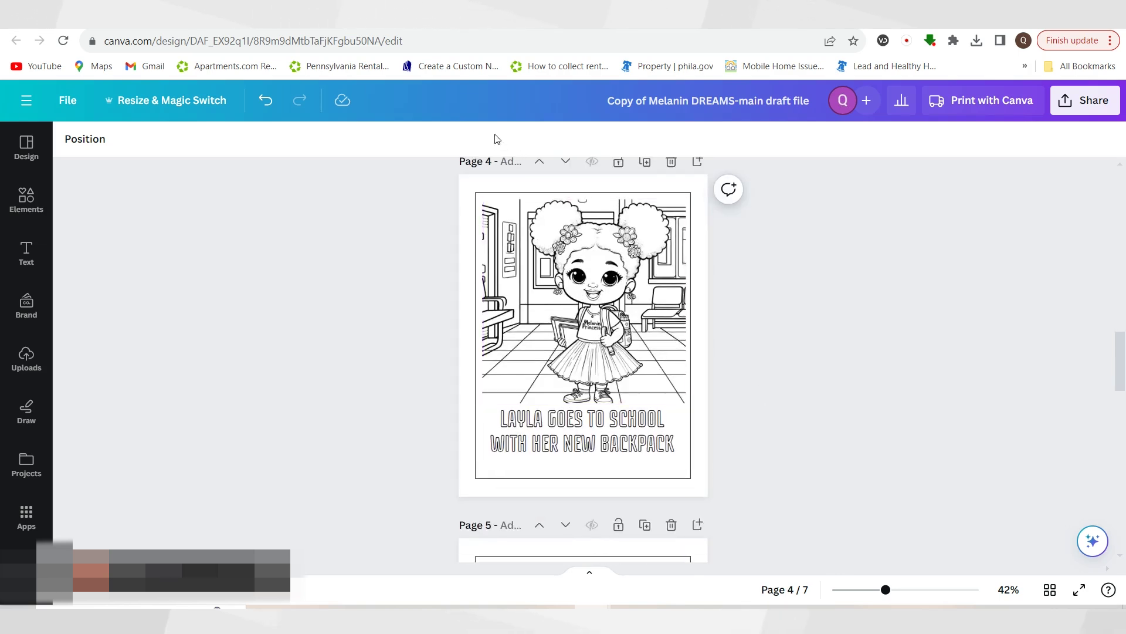
scroll(799, 389, up, 6)
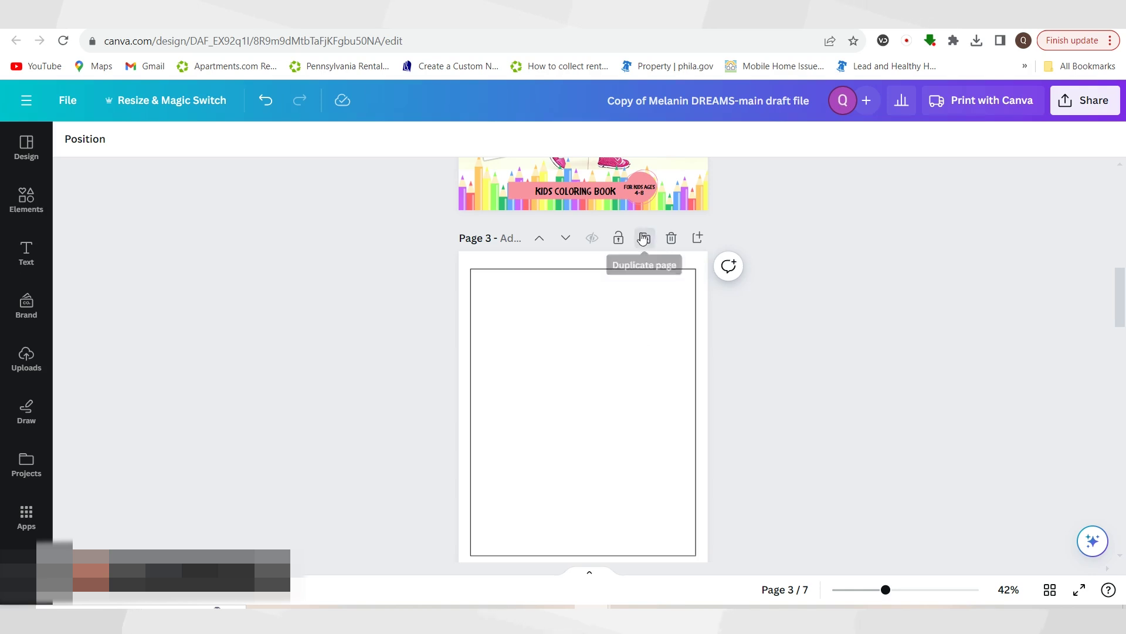
click(644, 238)
- Shrink the frame on the duplicated page 4 proportionally and center it on the page
click(670, 444)
scroll(729, 336, down, 2)
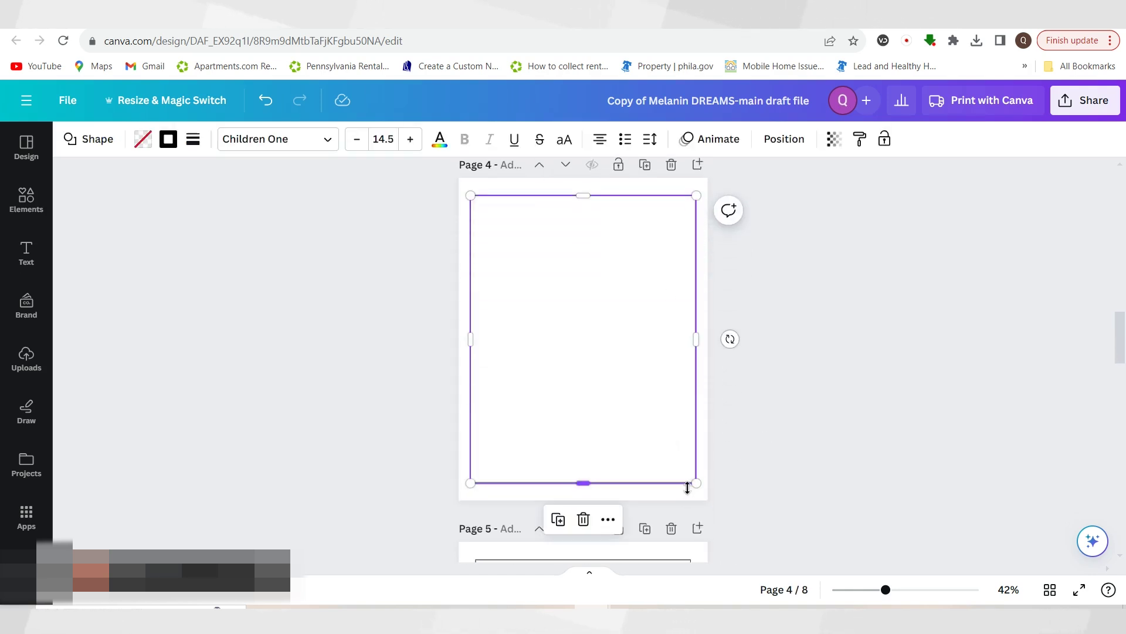
drag(697, 483, 683, 468)
drag(629, 417, 586, 440)
click(860, 465)
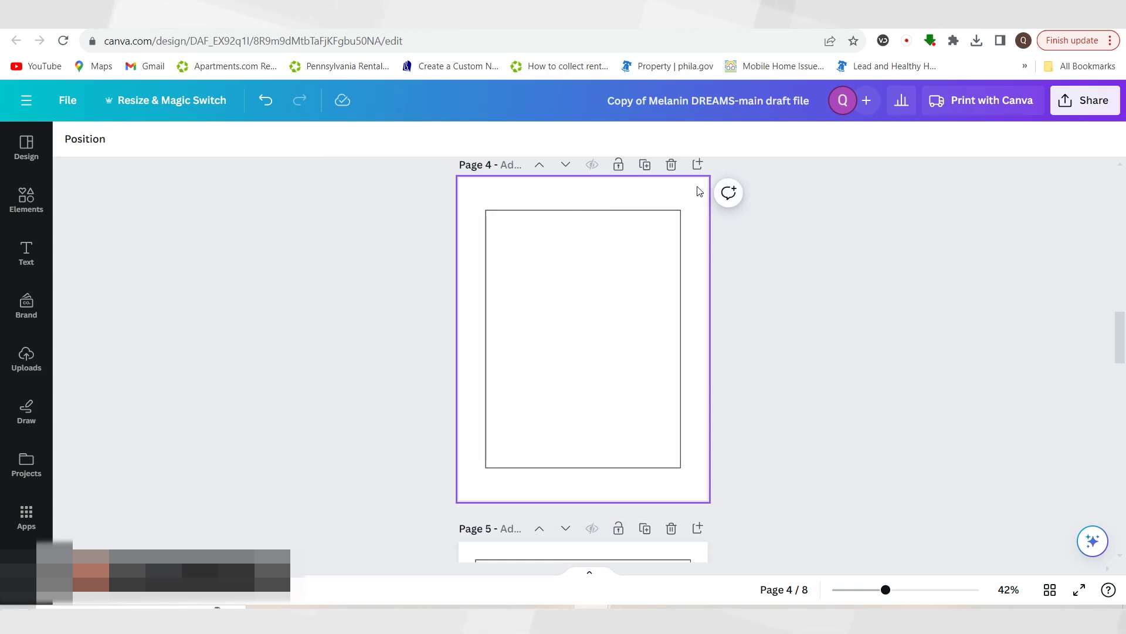
- Compare the two framed pages, move the one with the smaller frame up to page 3 and check its frame
scroll(916, 500, down, 9)
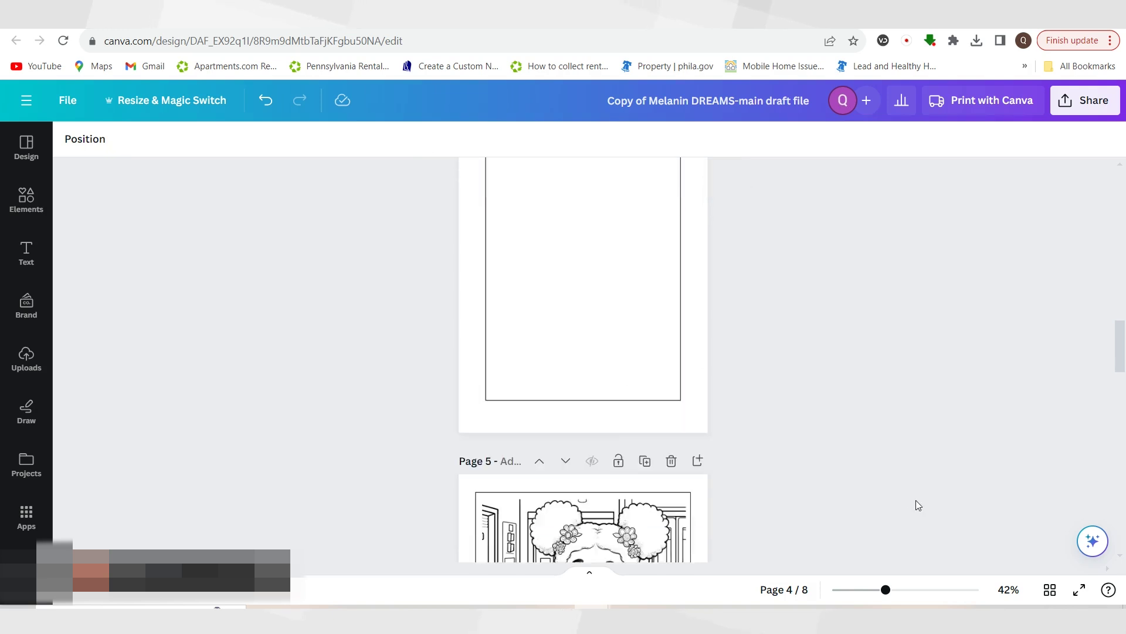
scroll(909, 491, up, 15)
scroll(756, 430, down, 6)
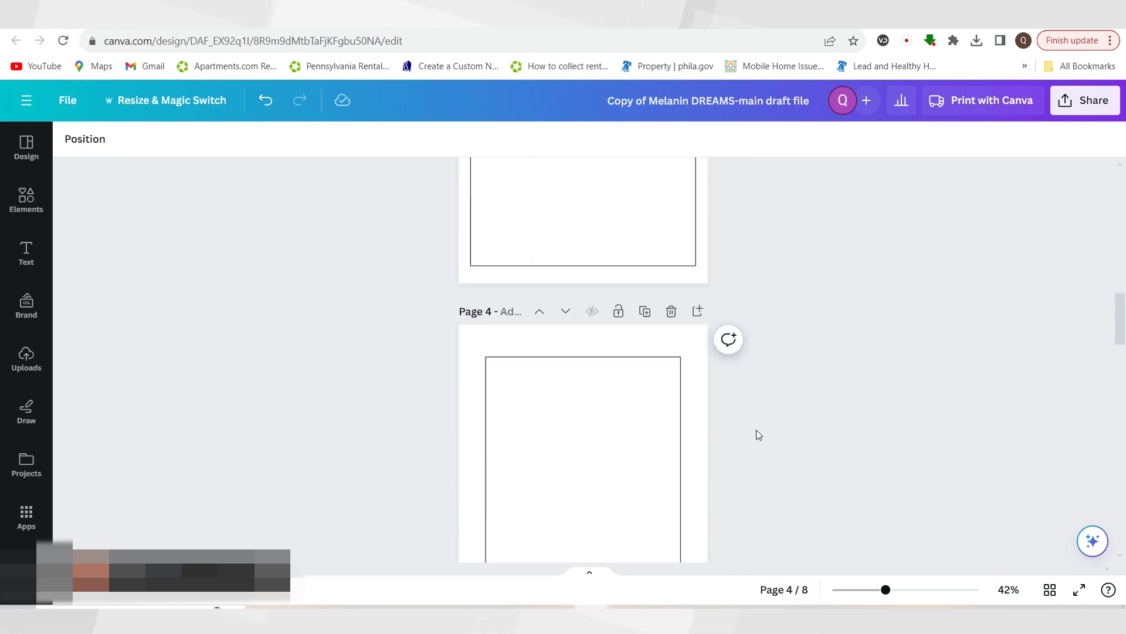
scroll(829, 372, up, 6)
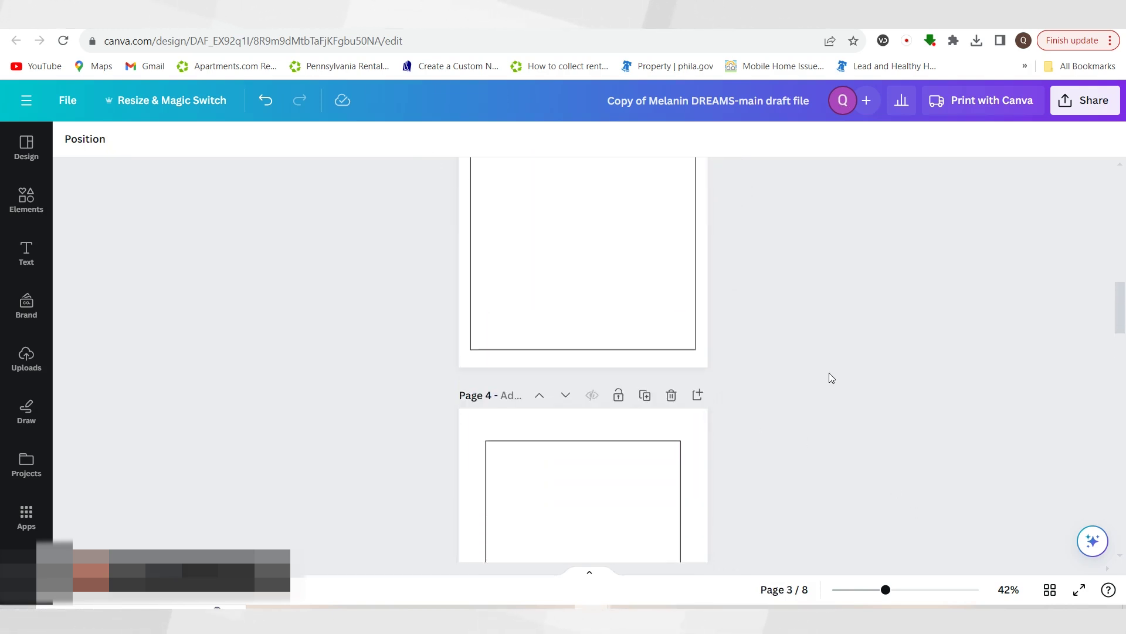
scroll(913, 417, down, 5)
scroll(913, 420, up, 5)
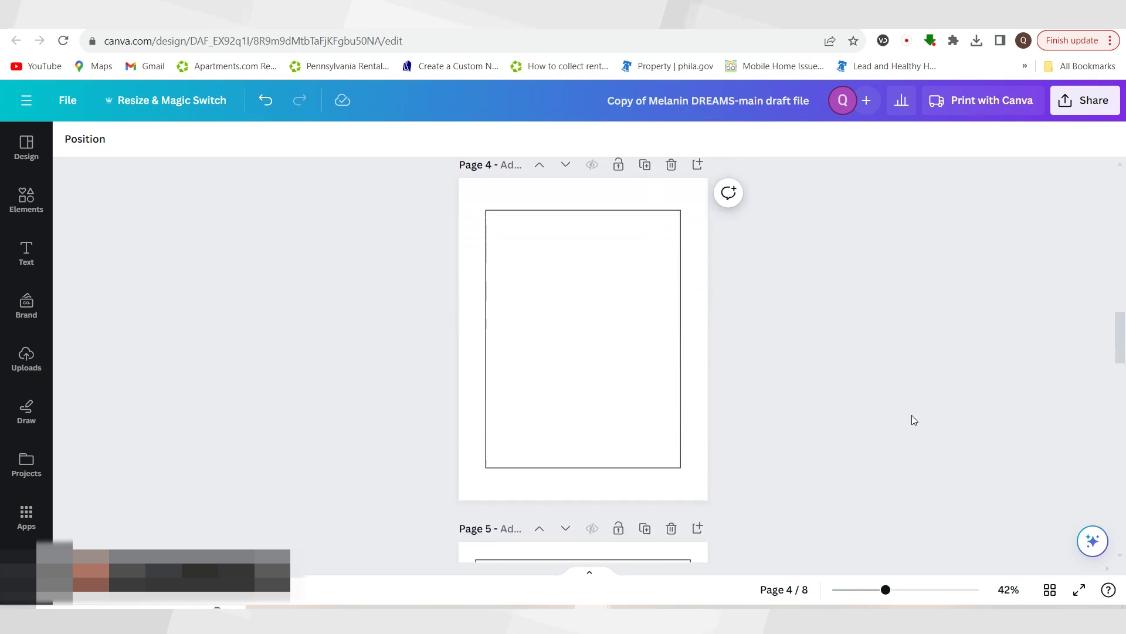
click(536, 191)
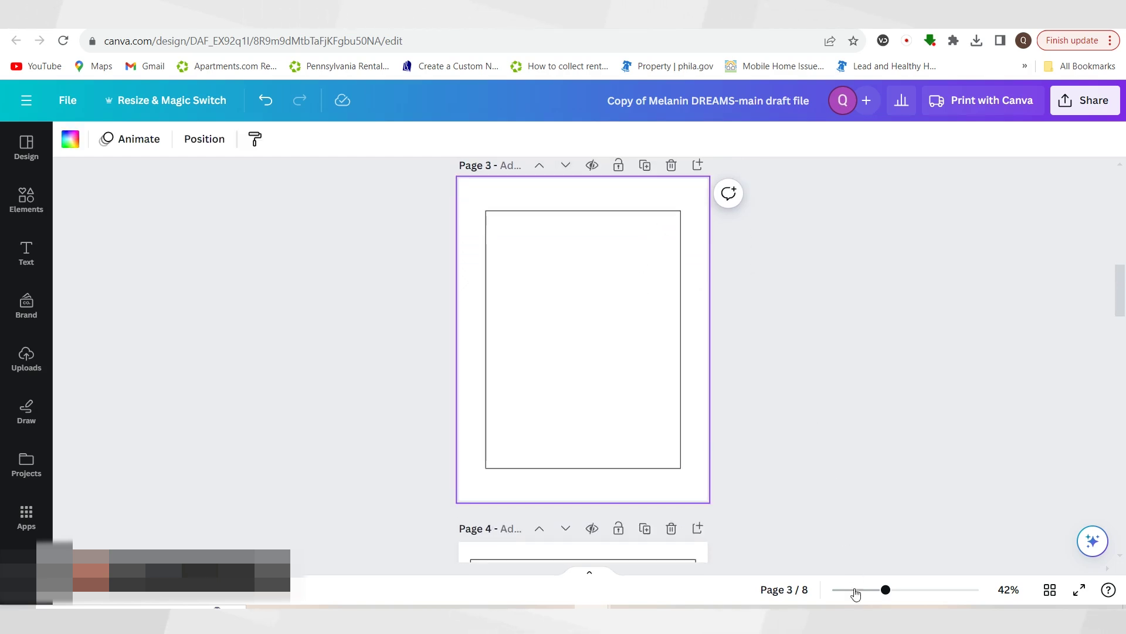
drag(886, 590, 892, 590)
scroll(837, 516, up, 1)
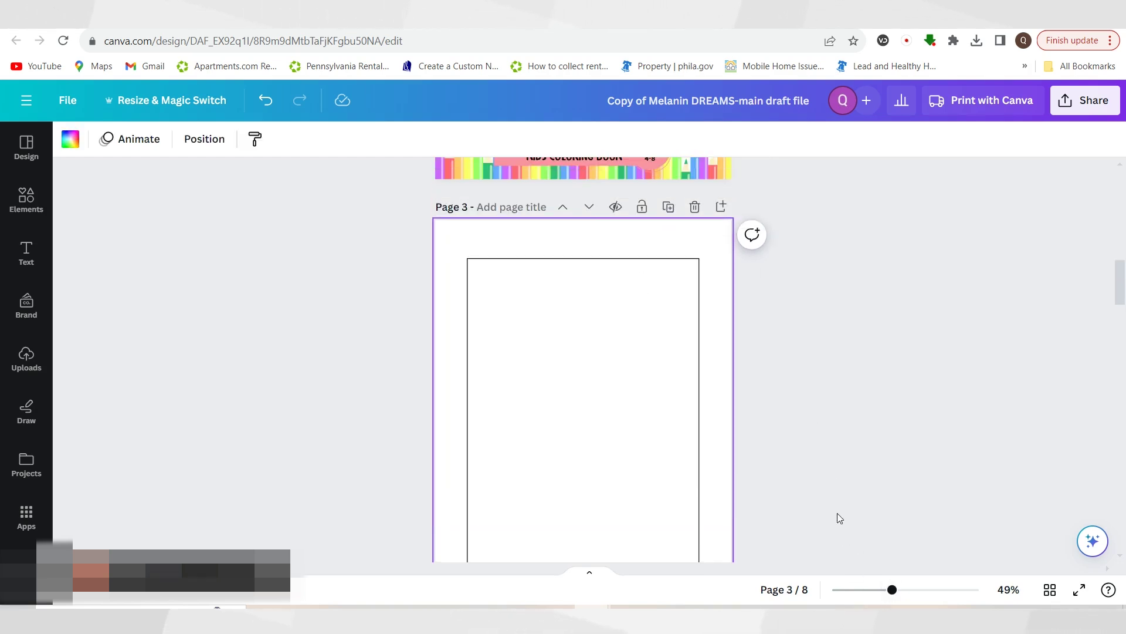
scroll(840, 518, down, 1)
scroll(840, 518, down, 1)
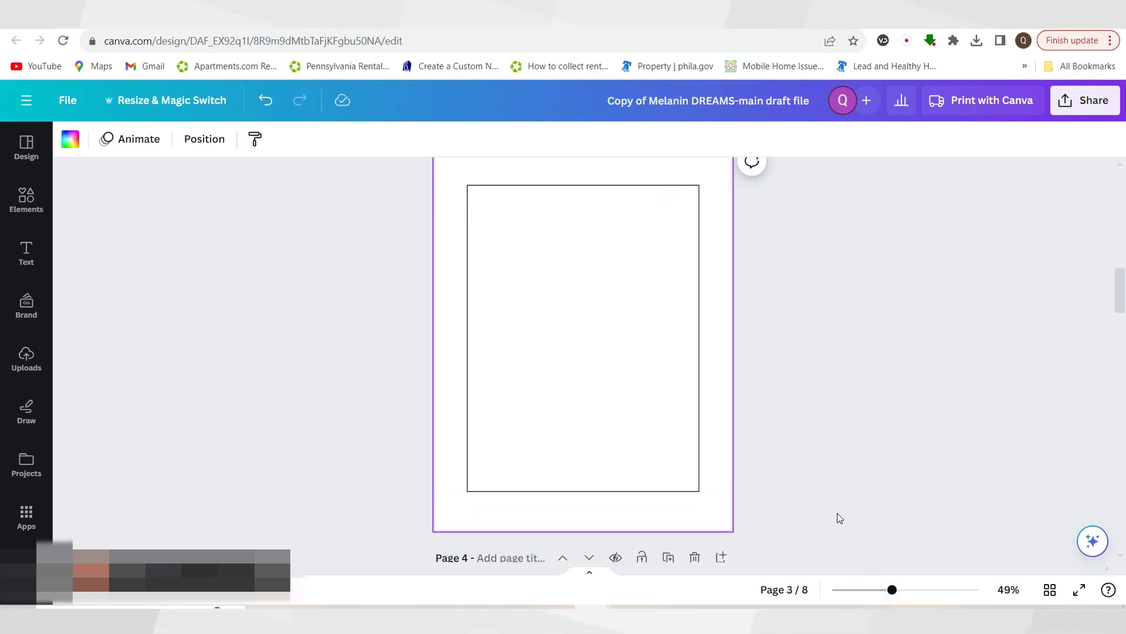
- Switch to ChatGPT, explore the GPTs and search the public ones for "coloring"
click(516, 22)
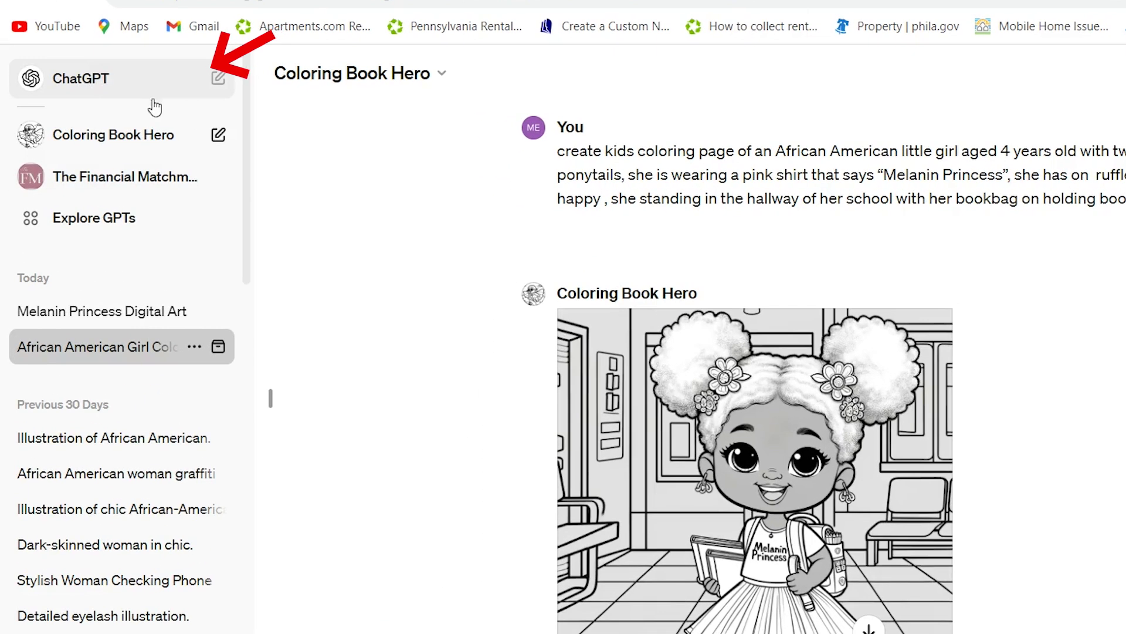
click(54, 229)
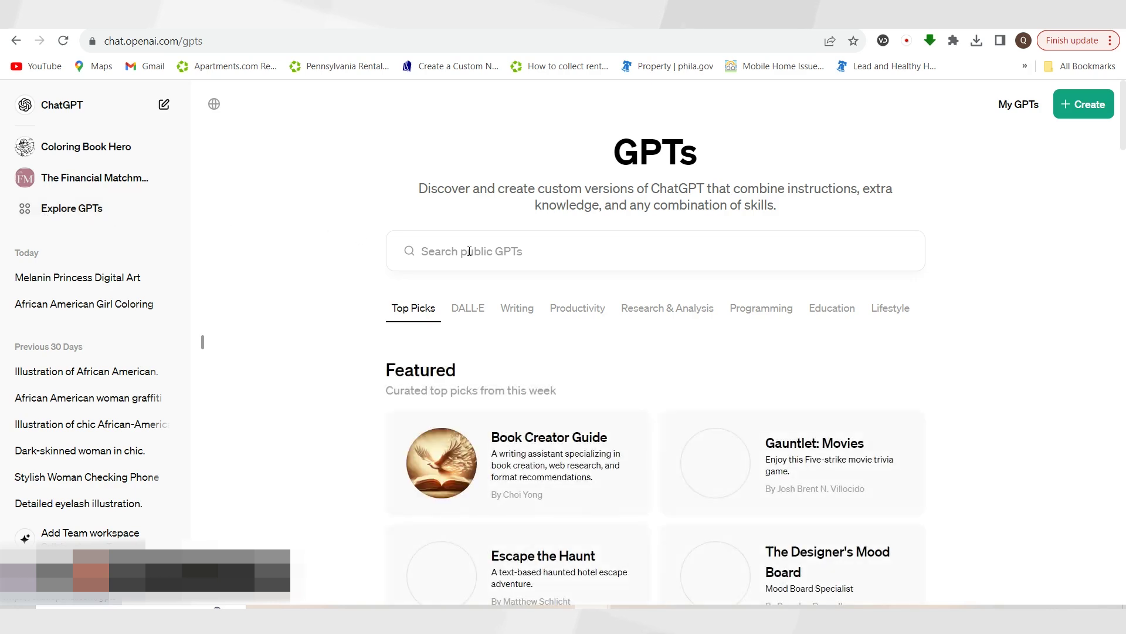
click(469, 251)
text(colori)
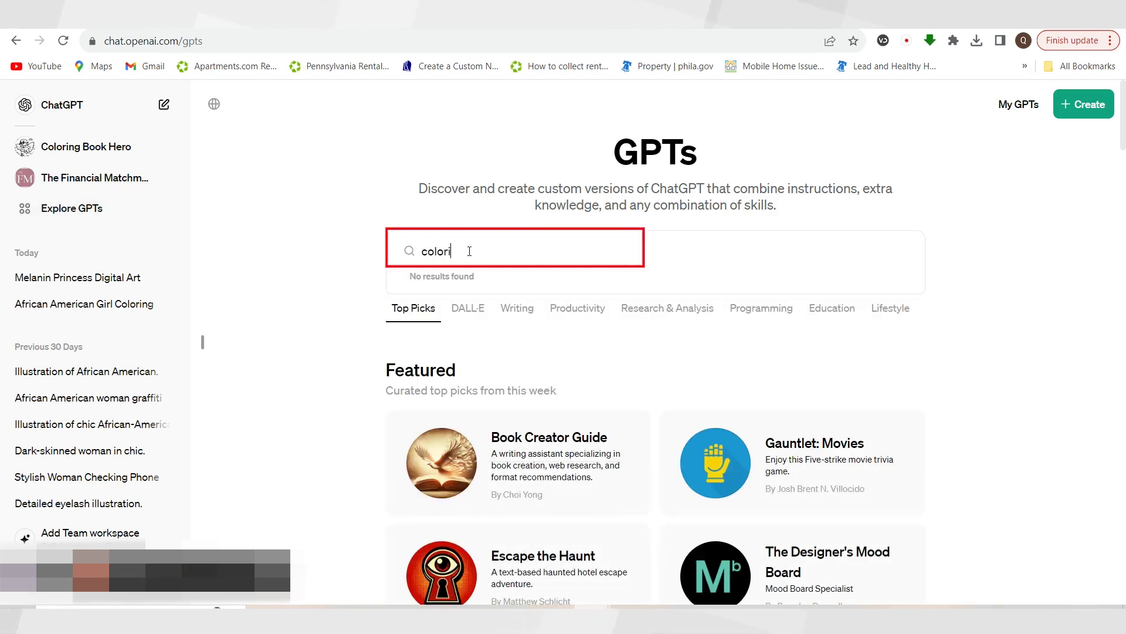
text(ng)
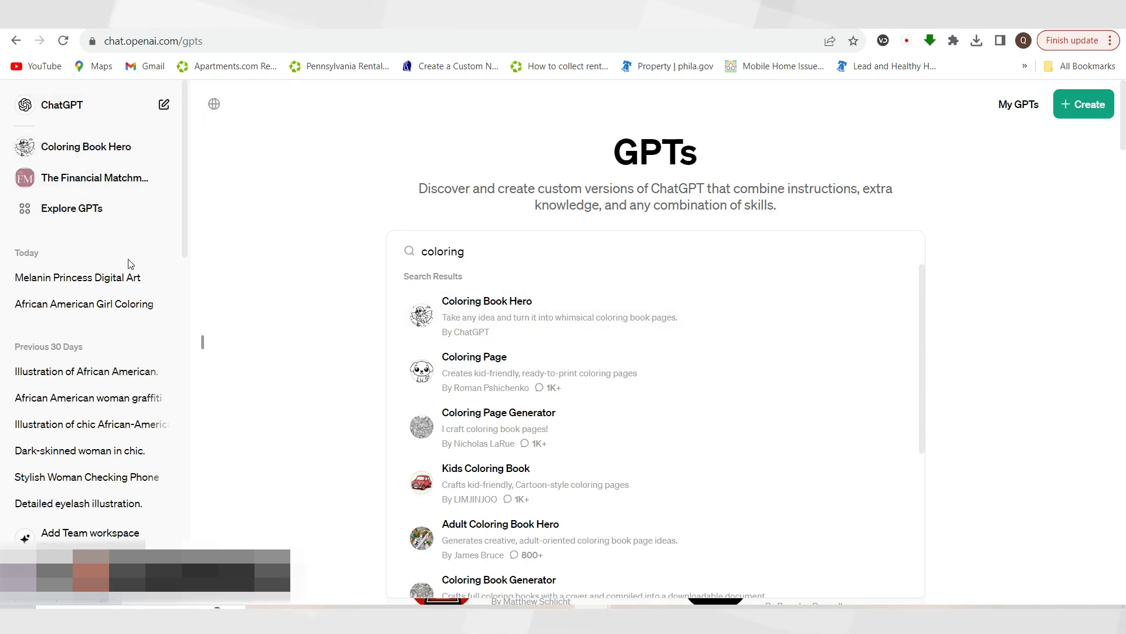
click(240, 306)
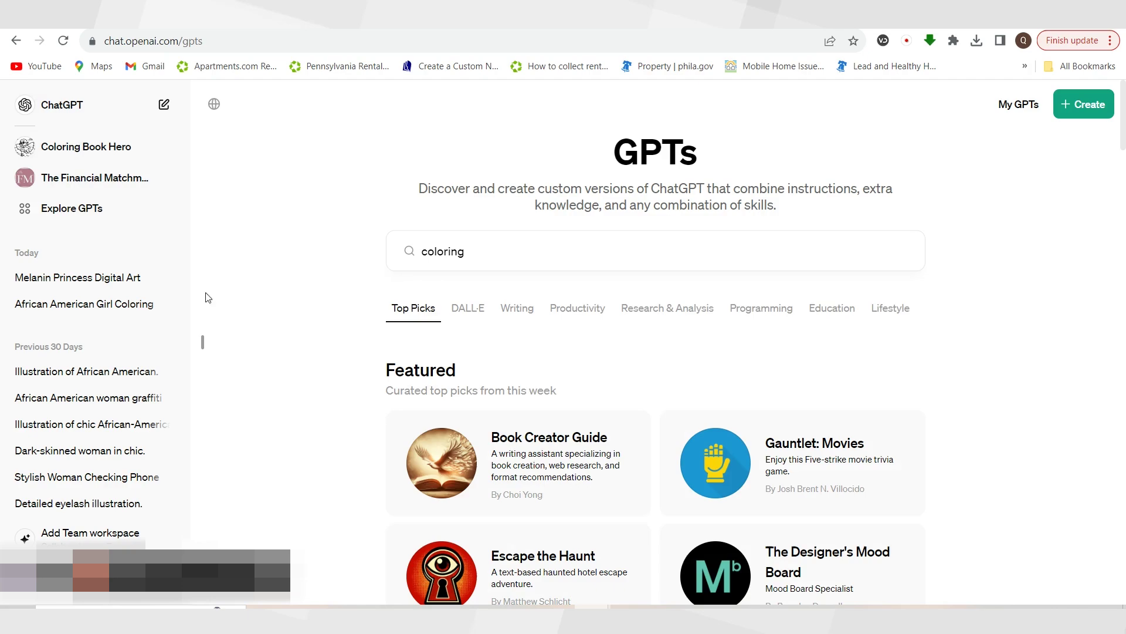
- Open the African American Girl Coloring conversation and copy its first prompt describing the girl in the school hallway
click(115, 311)
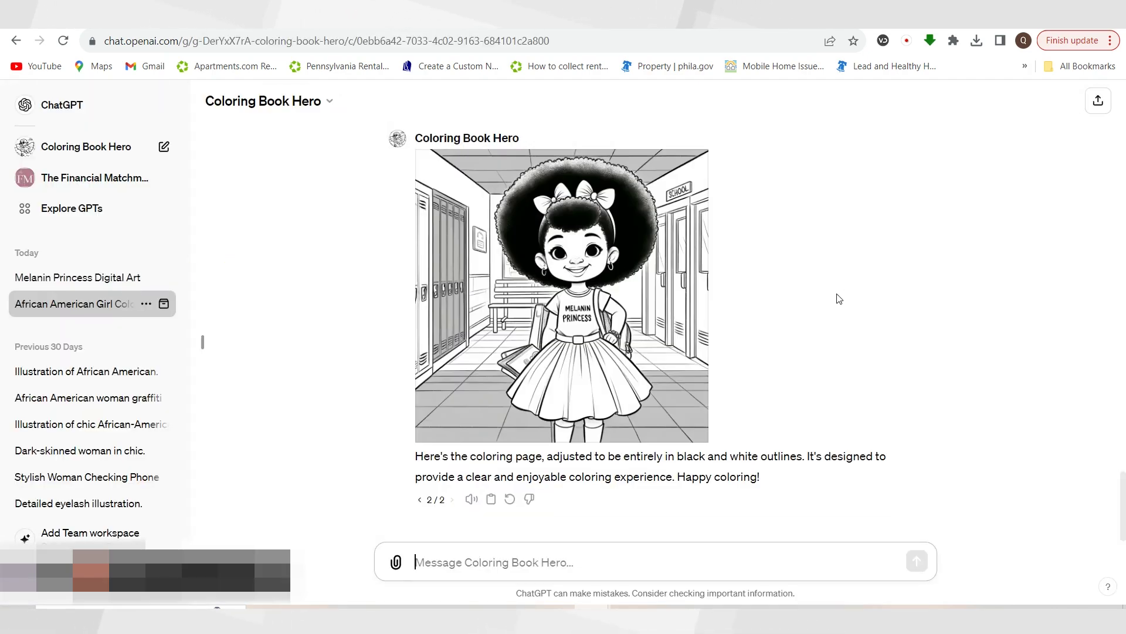
scroll(838, 298, up, 15)
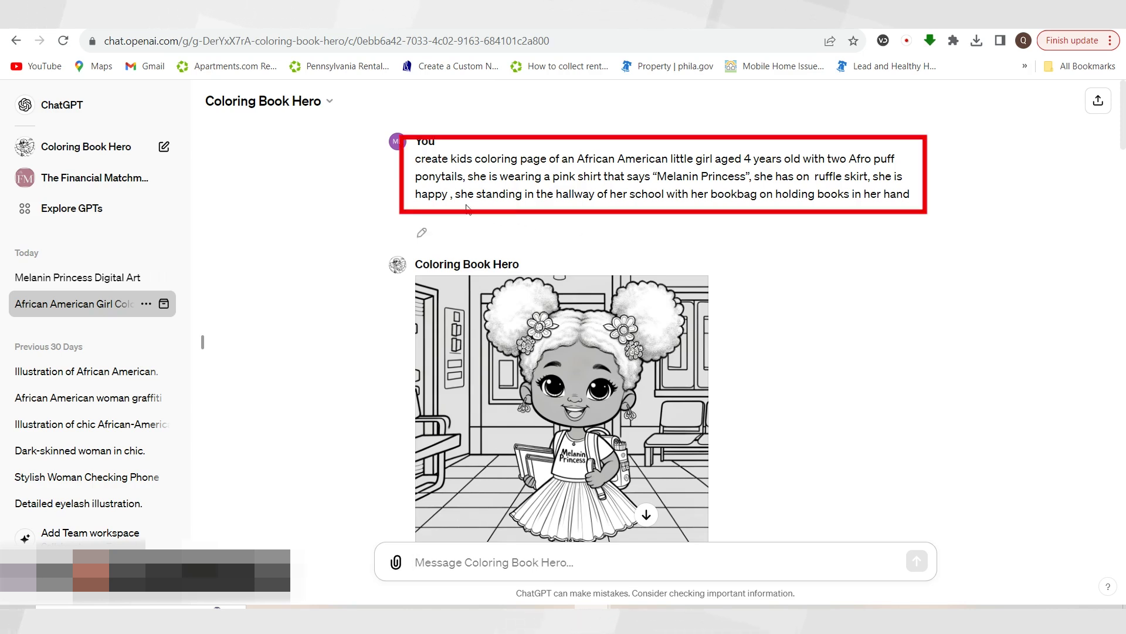
drag(418, 162, 913, 199)
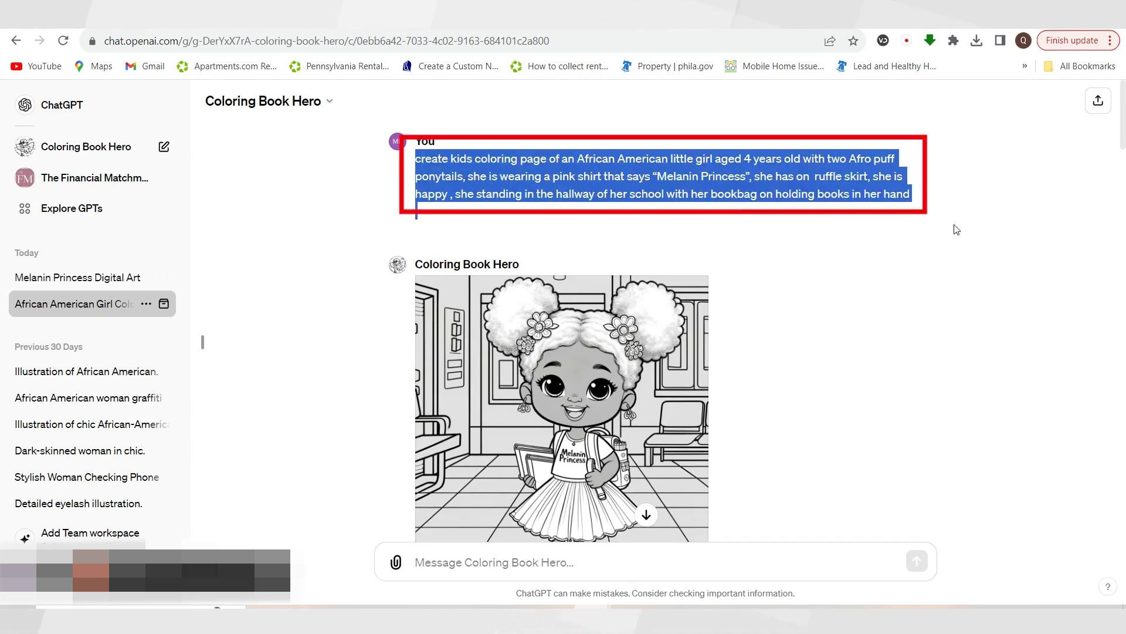
right_click(721, 182)
click(753, 192)
scroll(801, 387, down, 10)
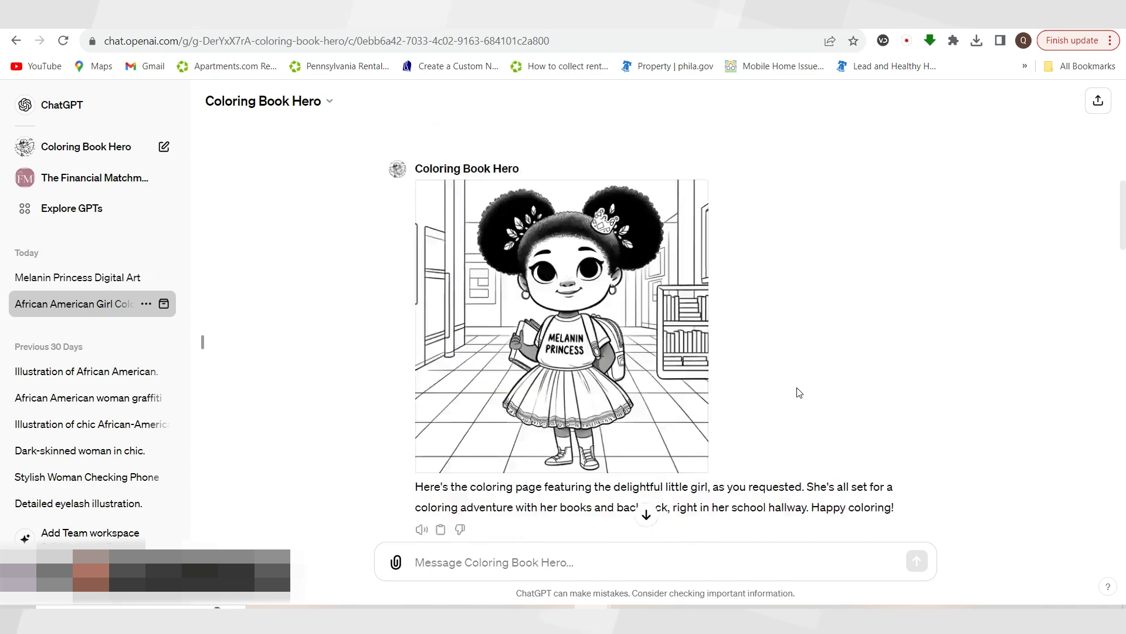
- Send Coloring Book Hero the copied prompt with "hallway" replaced by "classroom"
click(646, 557)
key(ctrl+v)
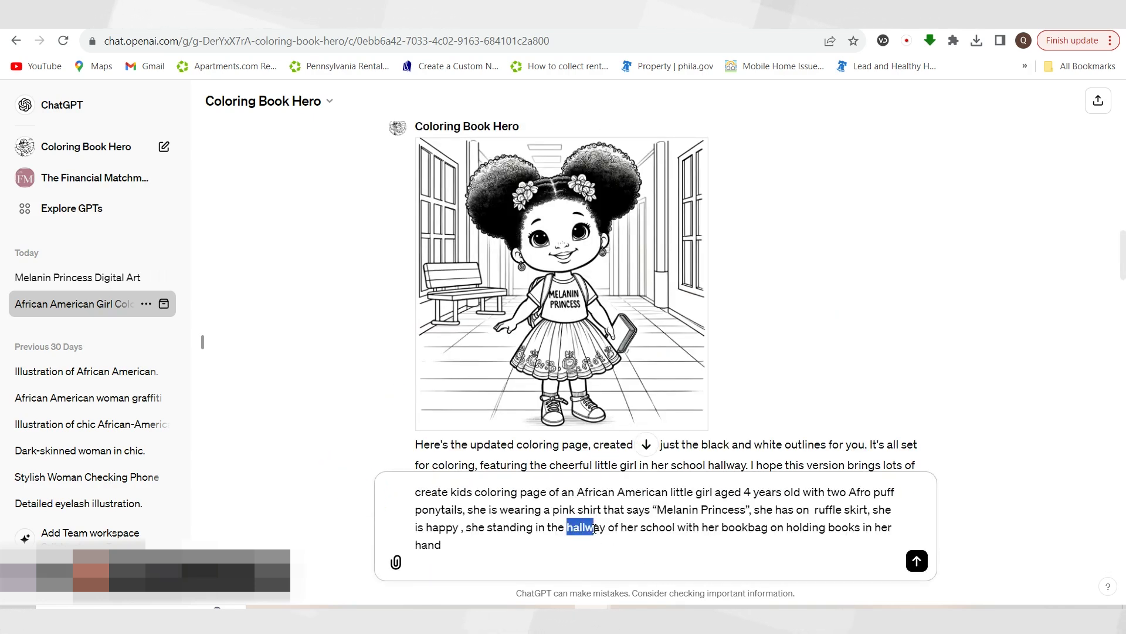
key(BackSpace)
text(classor)
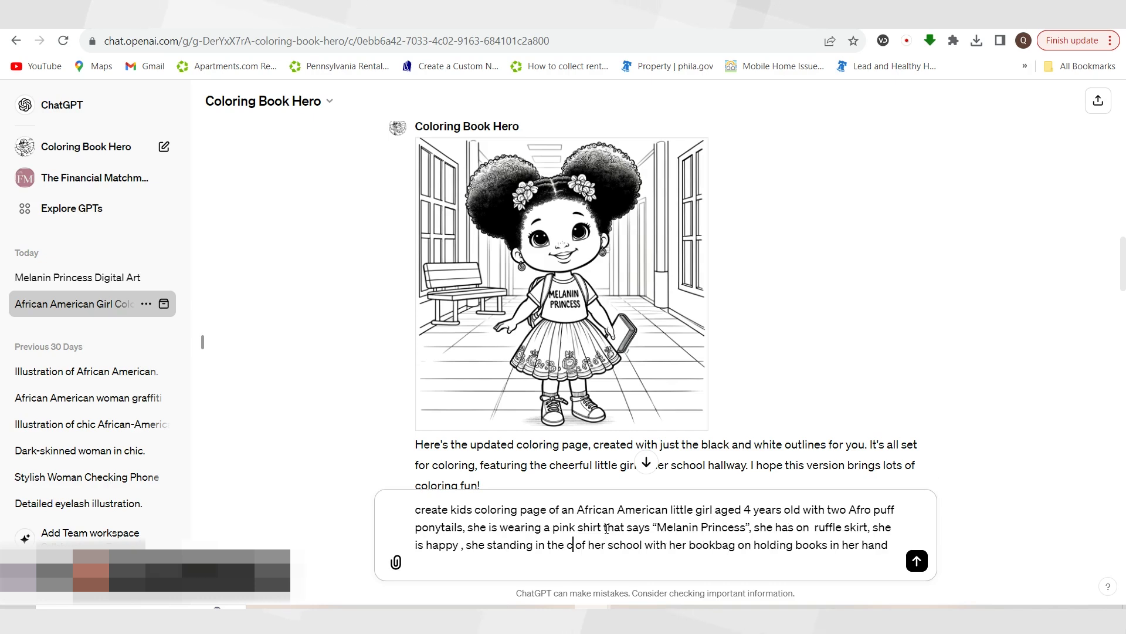
key(BackSpace)
key(BackSpace)
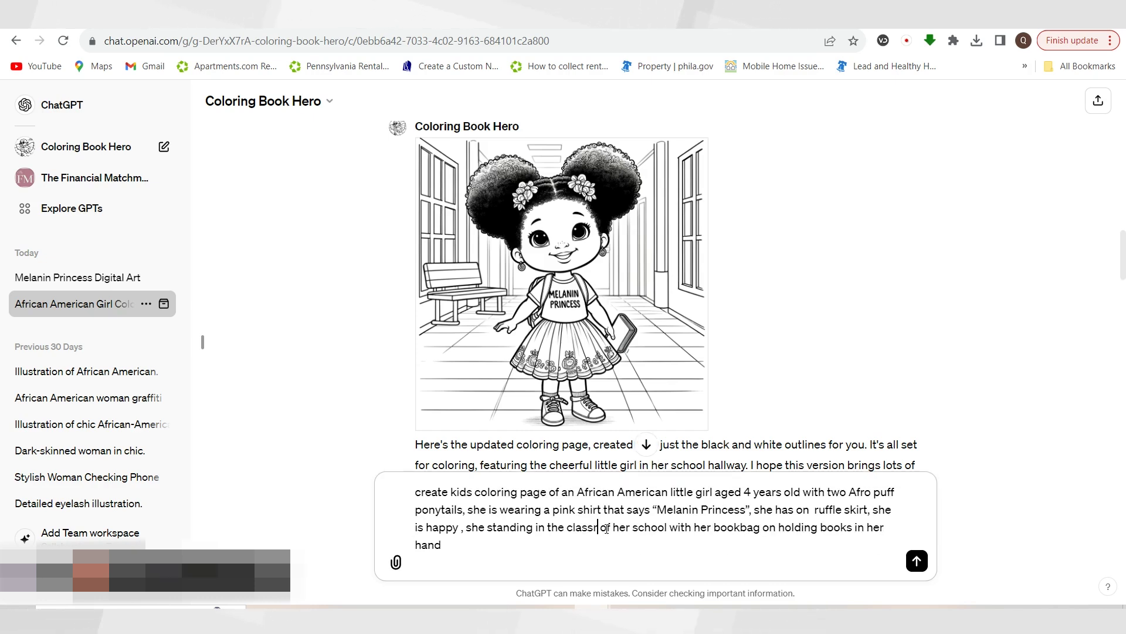
text(room)
click(917, 561)
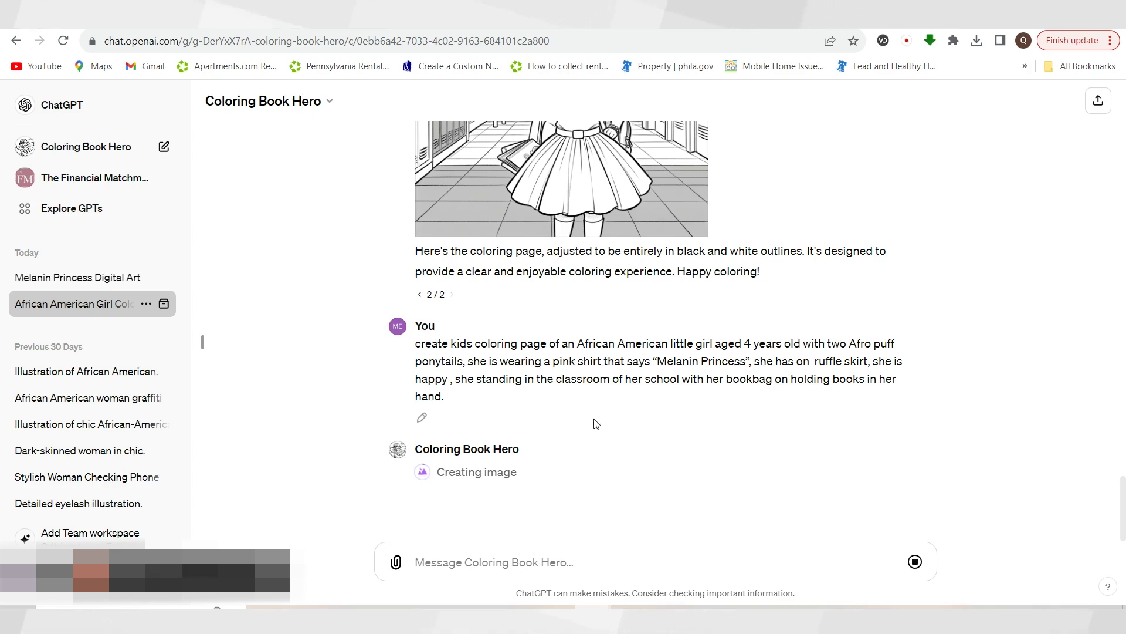
- Look back through the earlier coloring pages in the conversation up to the first generated image
scroll(596, 422, up, 1)
scroll(596, 422, up, 15)
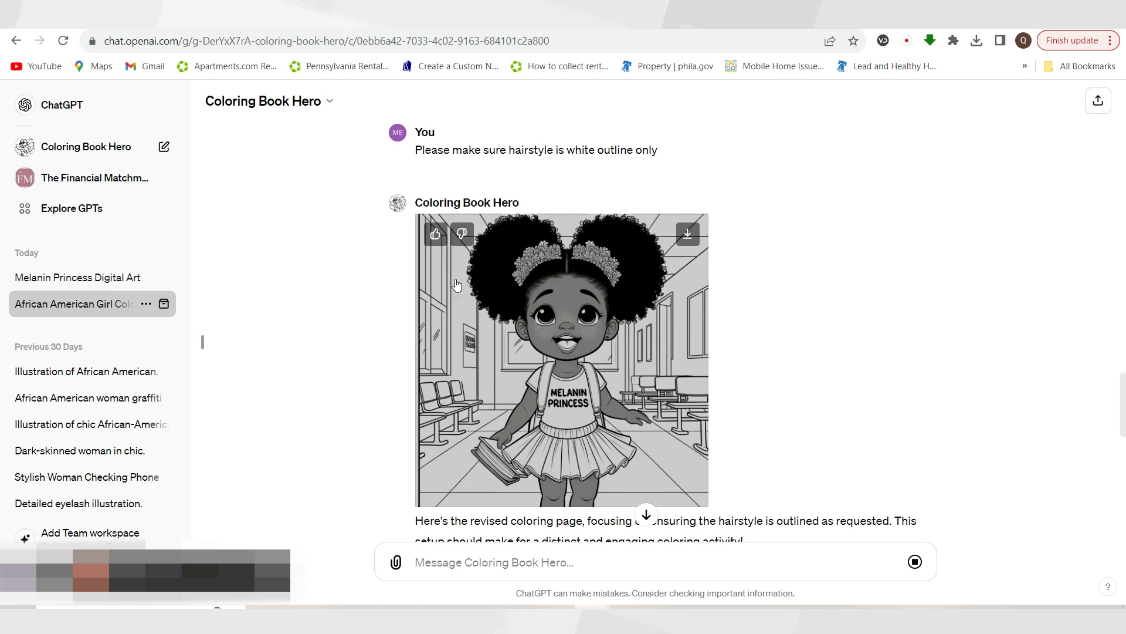
scroll(902, 390, up, 1)
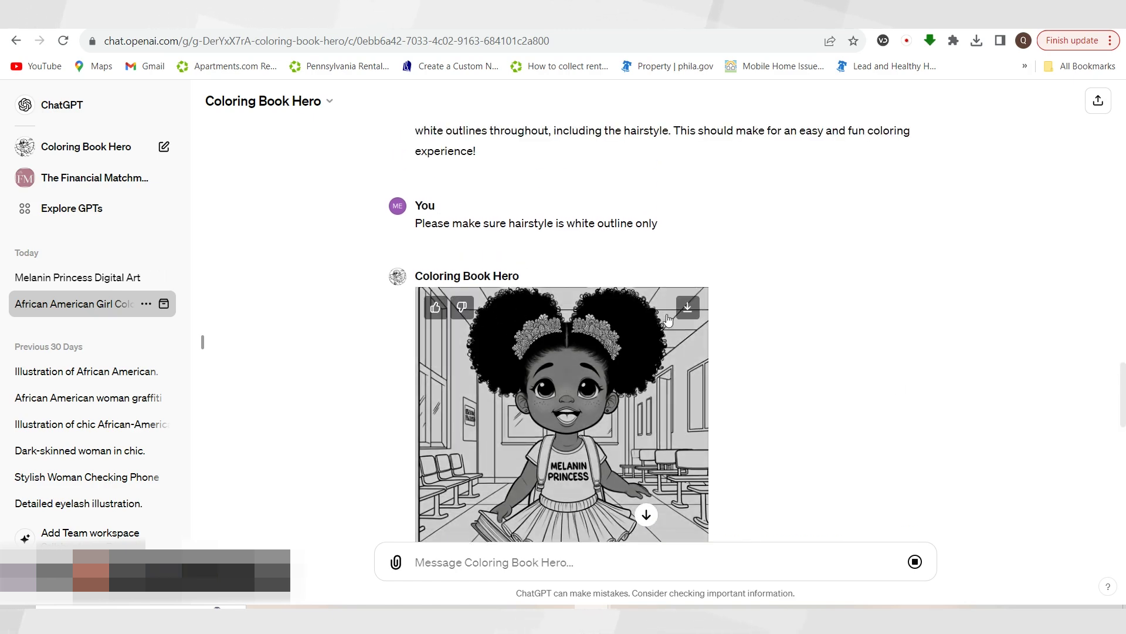
scroll(667, 319, up, 5)
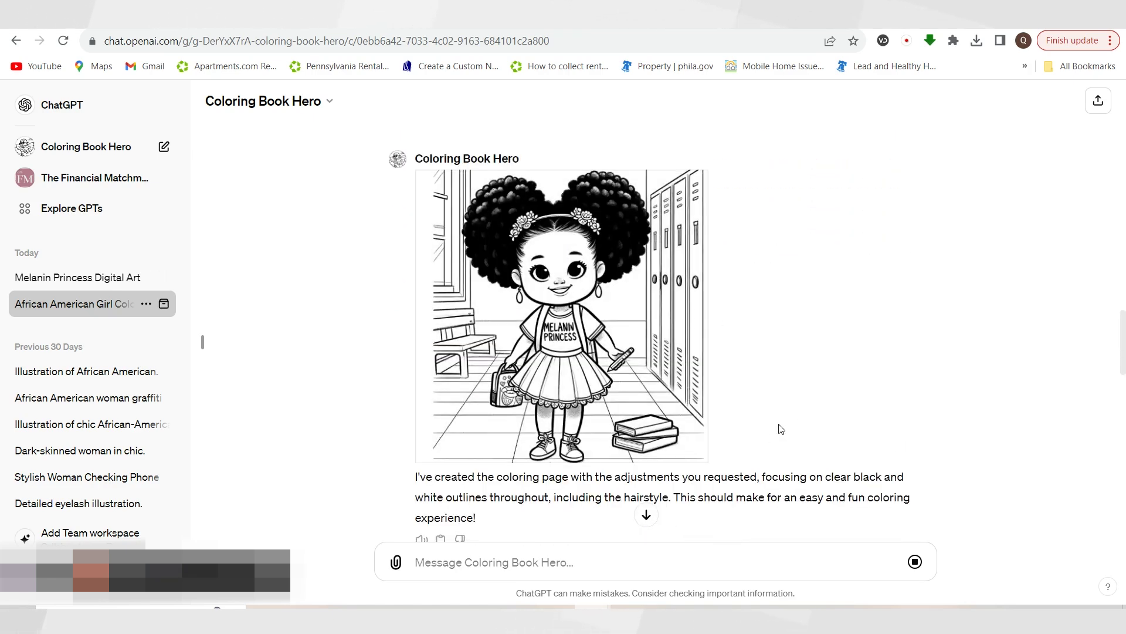
scroll(858, 424, up, 20)
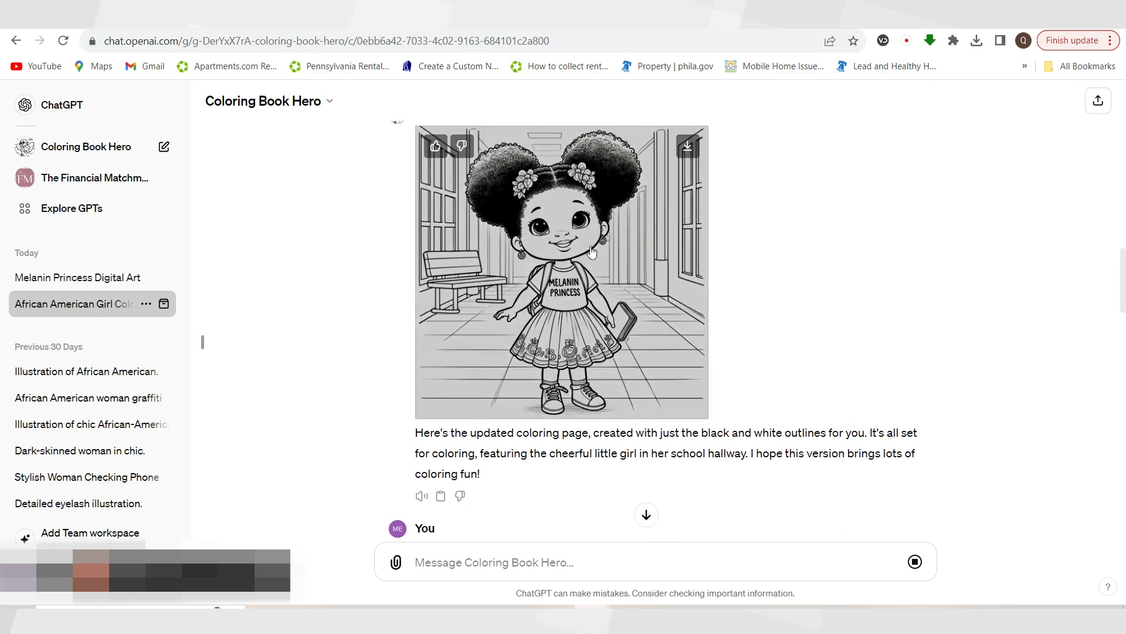
scroll(554, 227, up, 15)
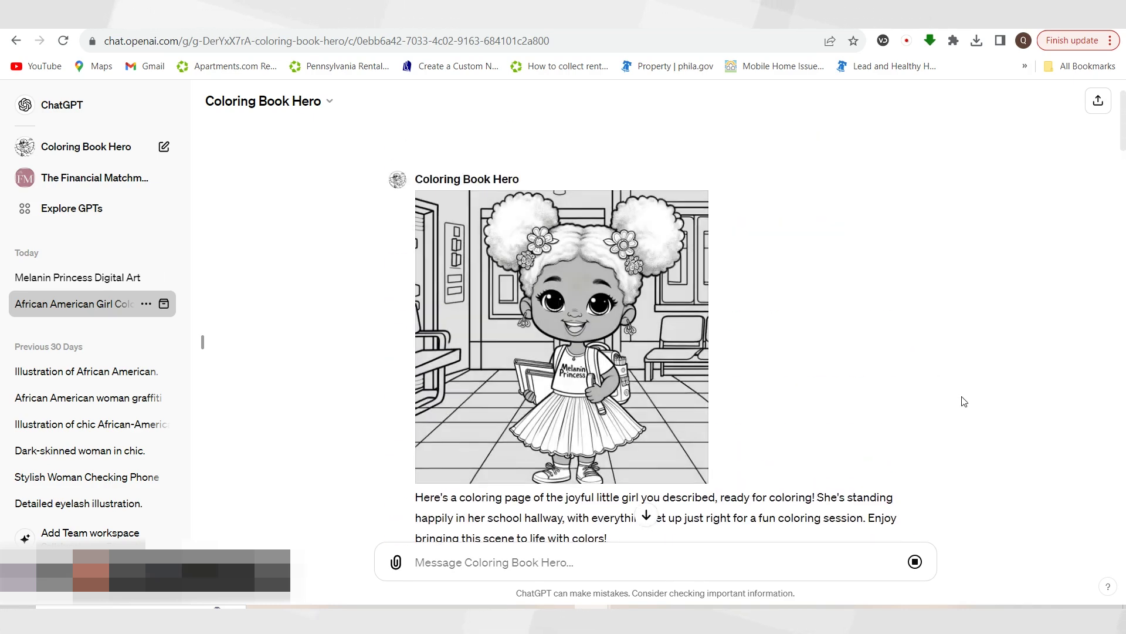
- Compare the follow-up prompts and the revised hallway images, checking the hairstyle shading, down to the newest classroom image
scroll(909, 392, down, 6)
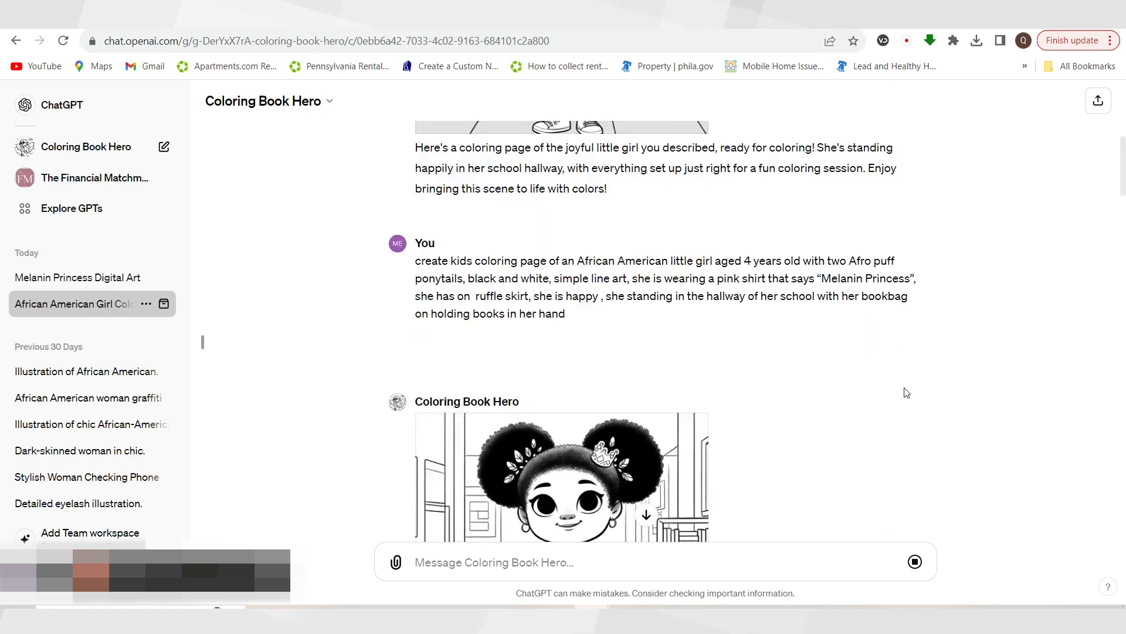
scroll(907, 386, down, 6)
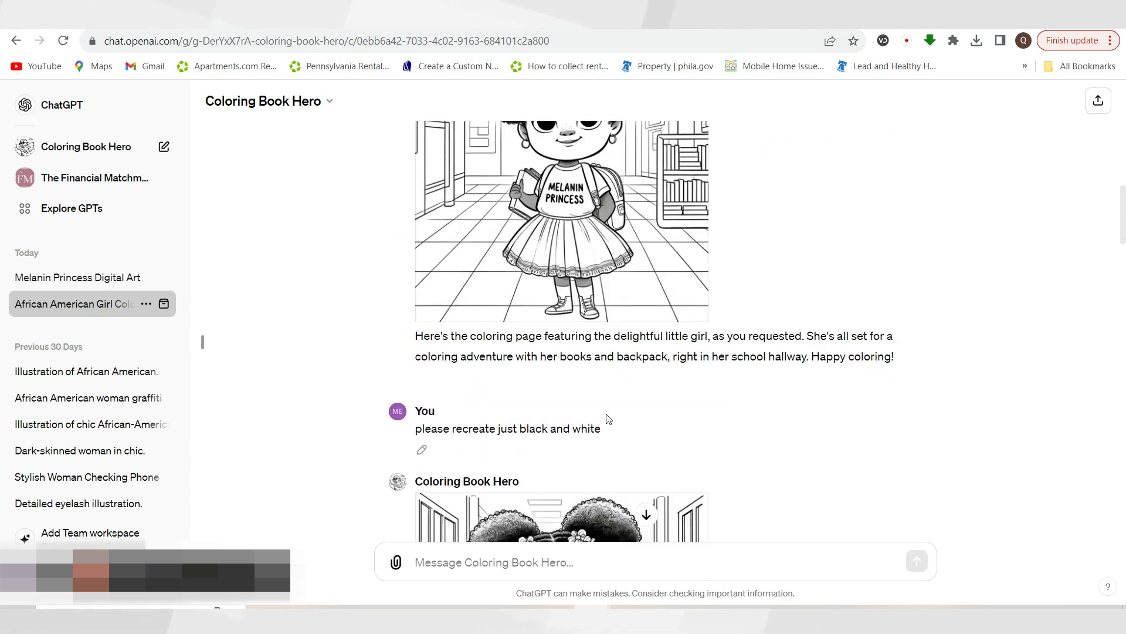
scroll(593, 363, up, 1)
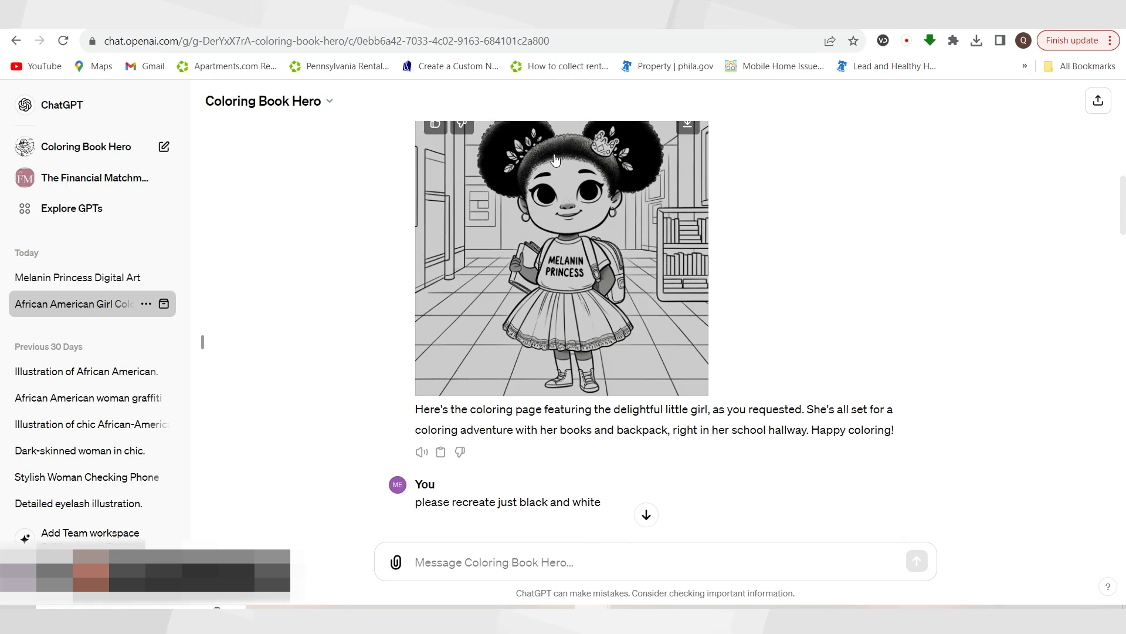
scroll(556, 159, down, 7)
scroll(698, 354, up, 1)
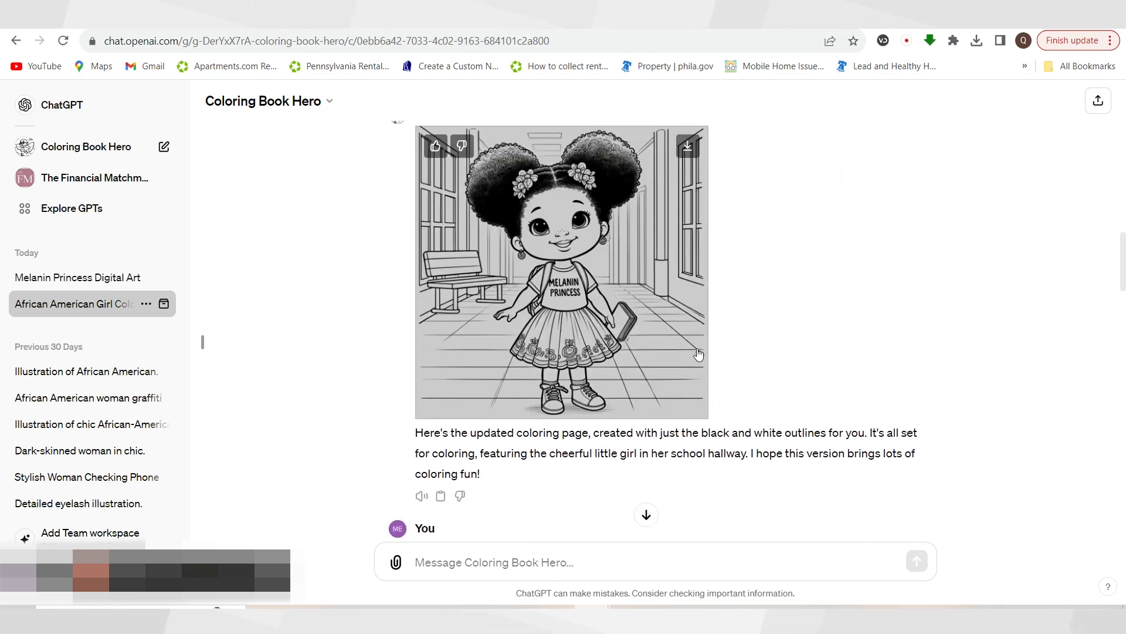
mouse_move(683, 332)
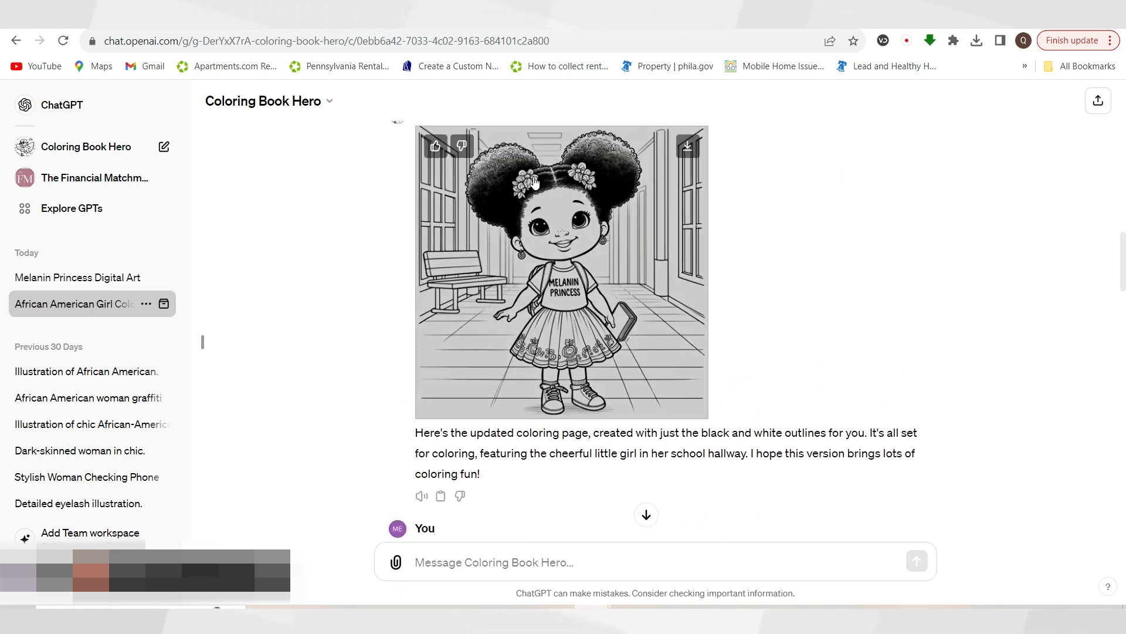
scroll(525, 205, down, 2)
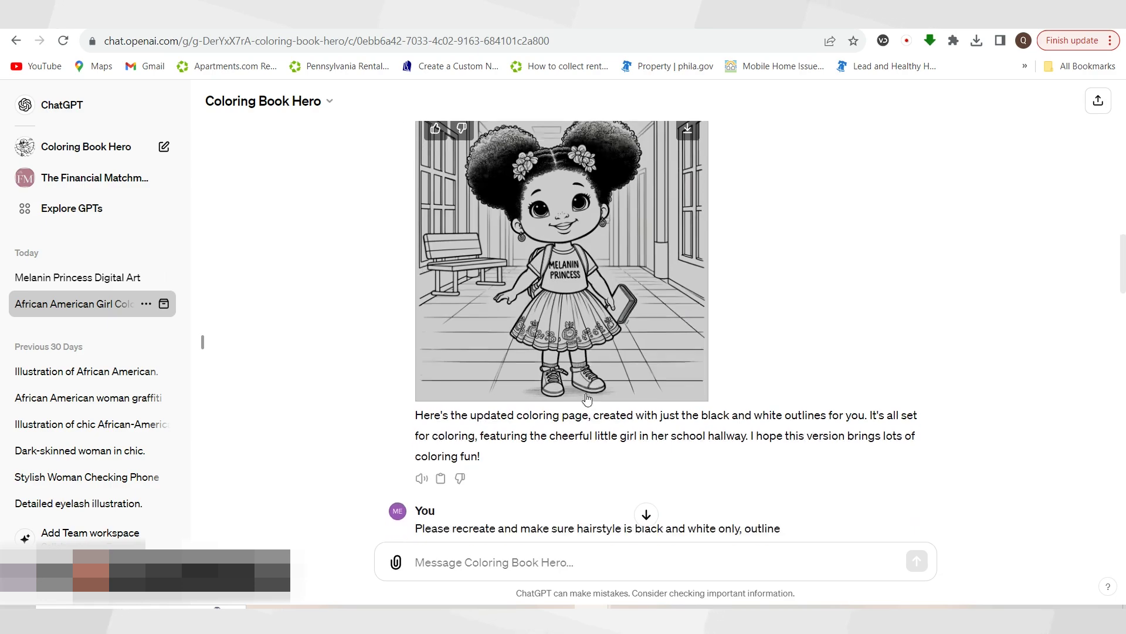
scroll(528, 235, up, 5)
scroll(583, 410, down, 10)
scroll(558, 330, down, 1)
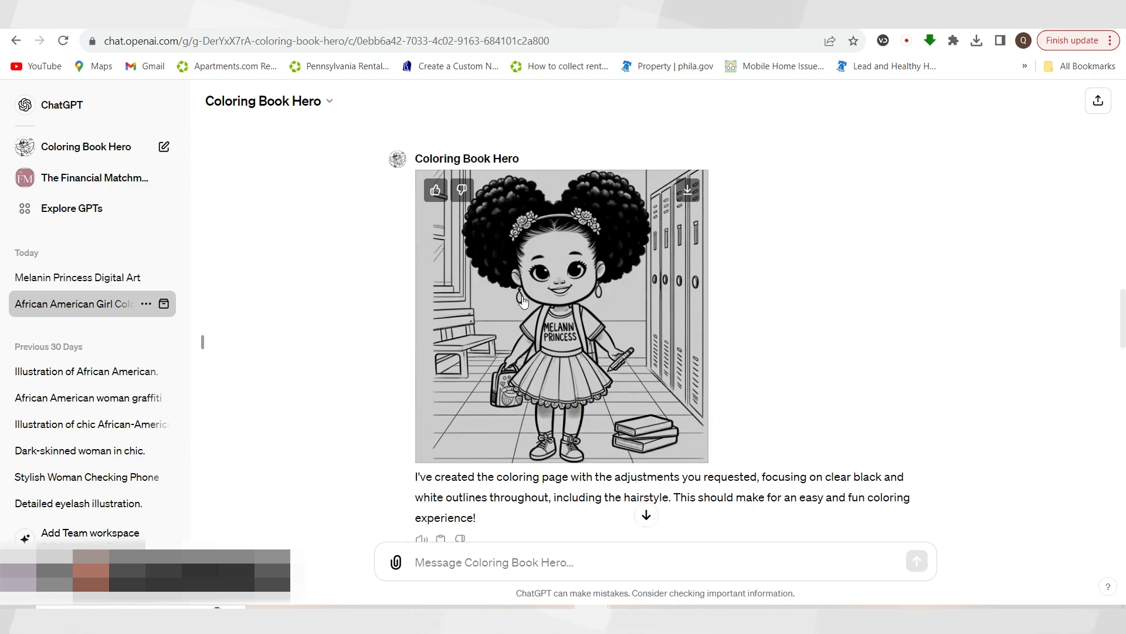
scroll(673, 320, down, 20)
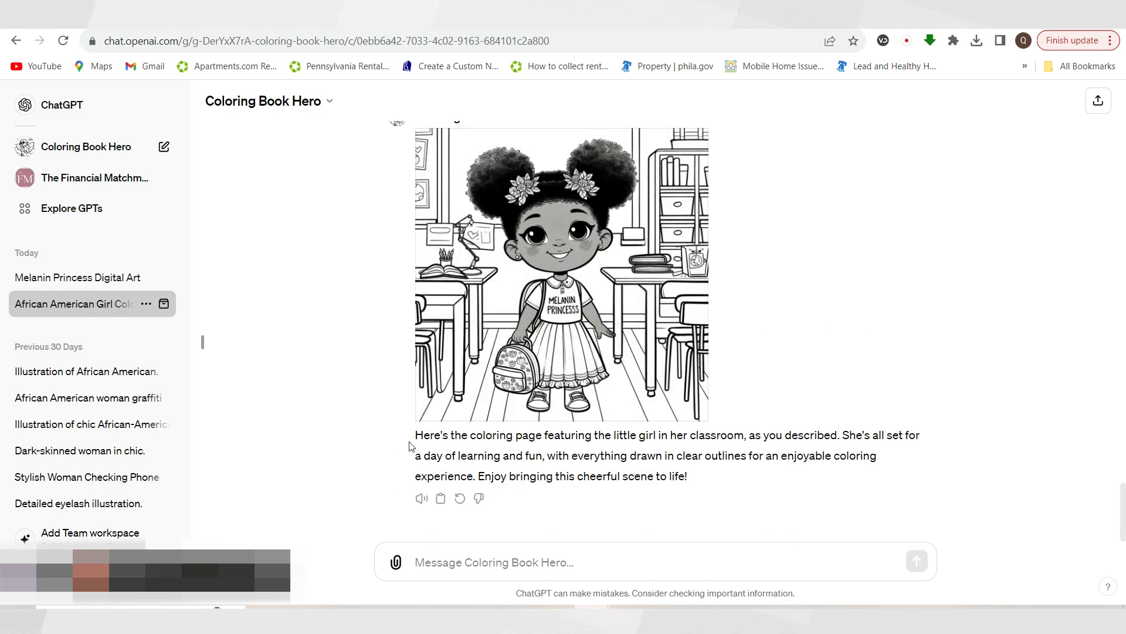
- Regenerate the classroom coloring page
scroll(645, 513, up, 1)
scroll(481, 506, down, 1)
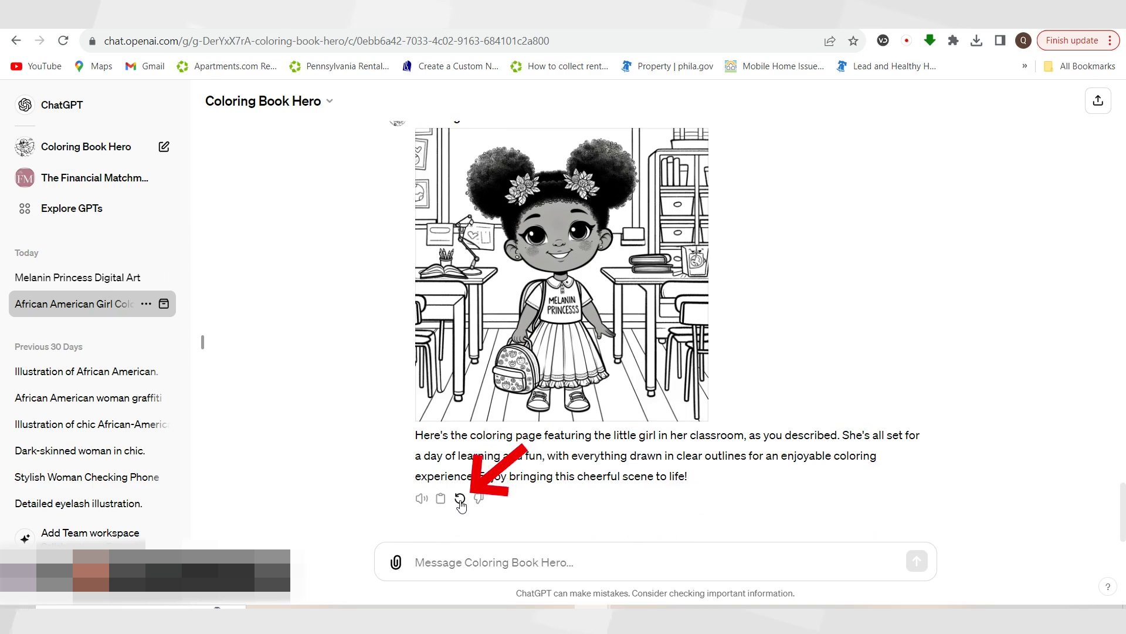
click(460, 498)
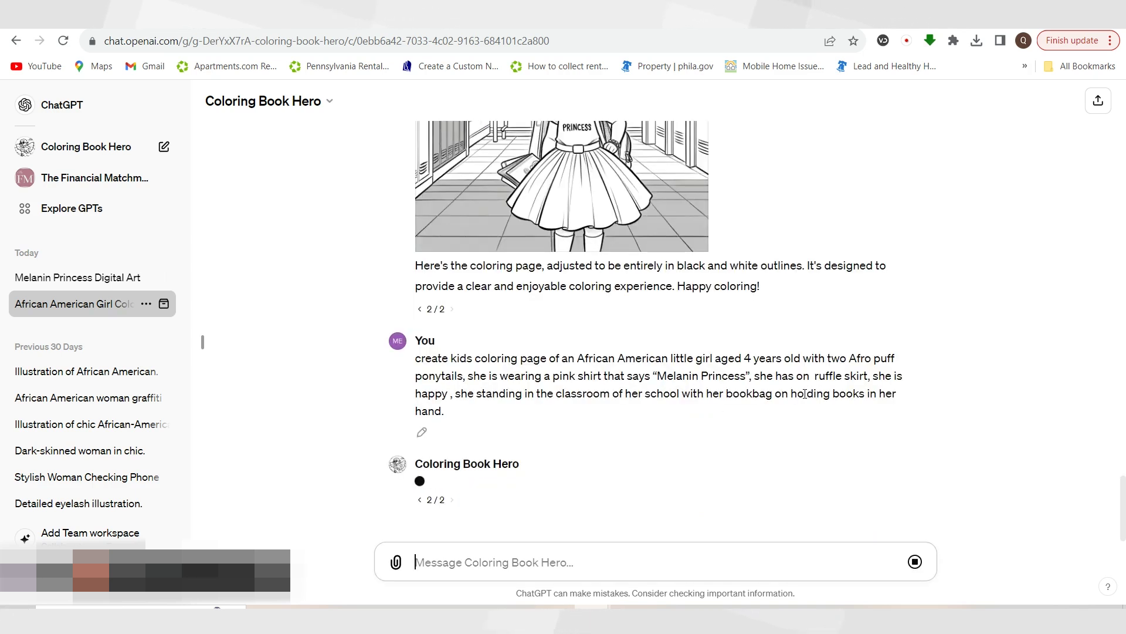
- Send the follow-up request "please recreate black and white only" for the regenerated classroom image
click(445, 560)
text(please)
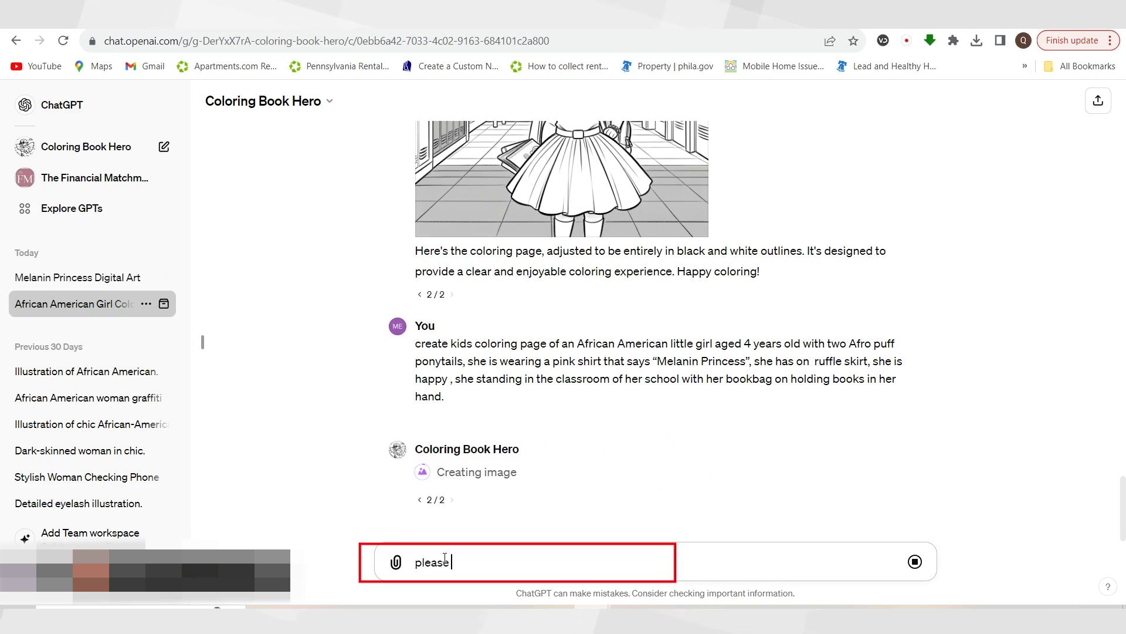
text( recreate black and white only)
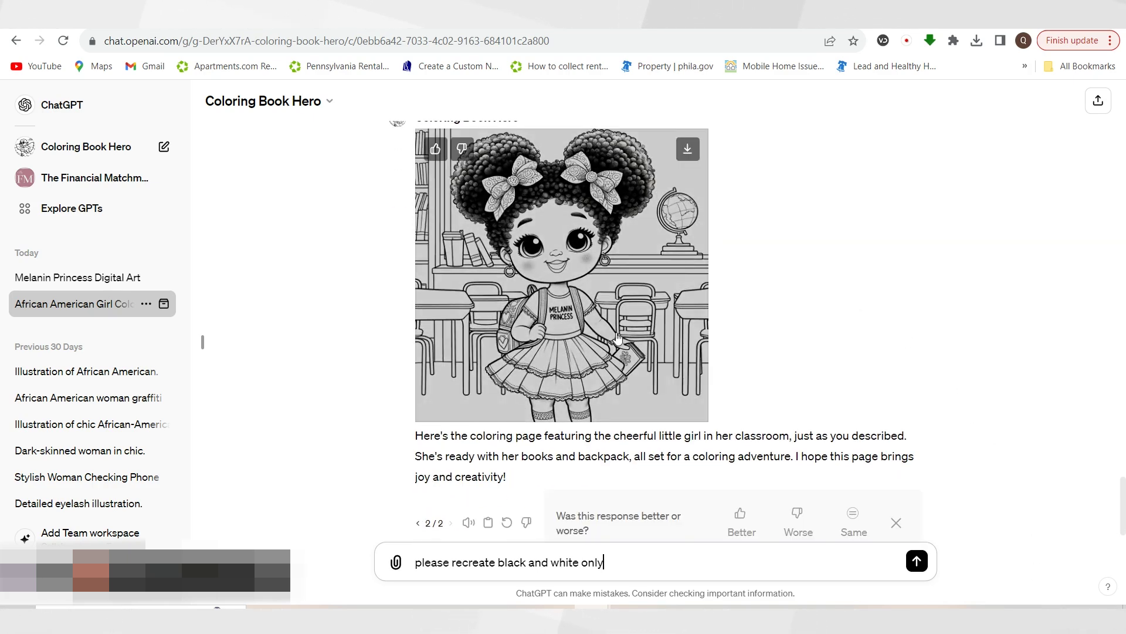
scroll(420, 528, down, 1)
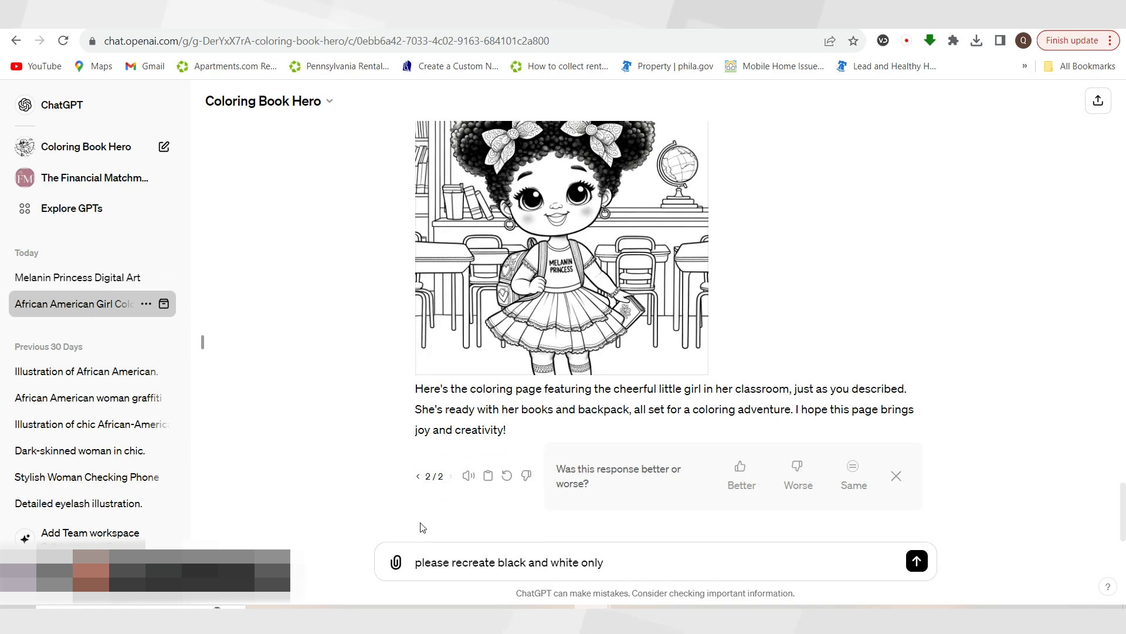
click(917, 562)
- Copy the earlier classroom prompt about the little girl with two Afro puff ponytails into a new message
scroll(869, 434, up, 10)
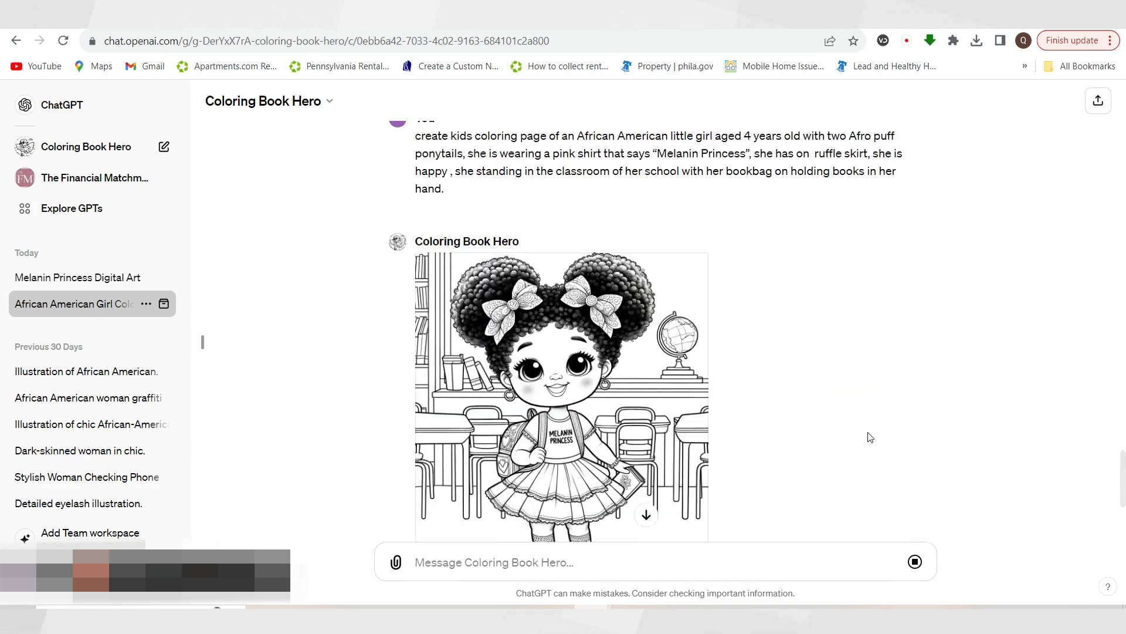
triple_click(436, 298)
key(ctrl+c)
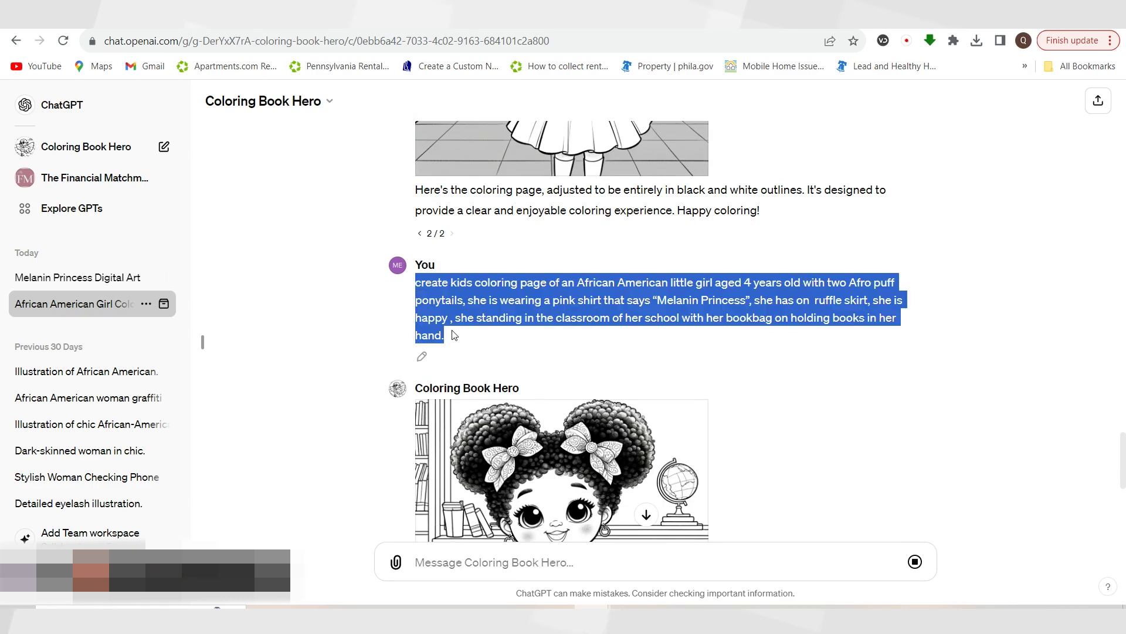
right_click(448, 320)
click(463, 329)
click(708, 365)
scroll(721, 378, down, 10)
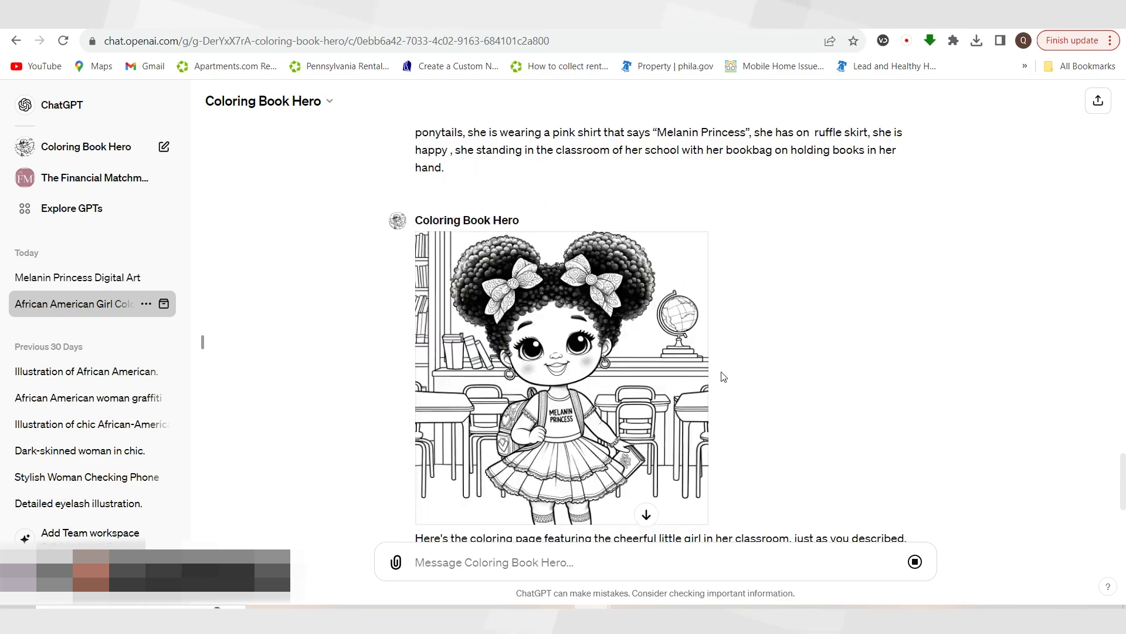
click(516, 563)
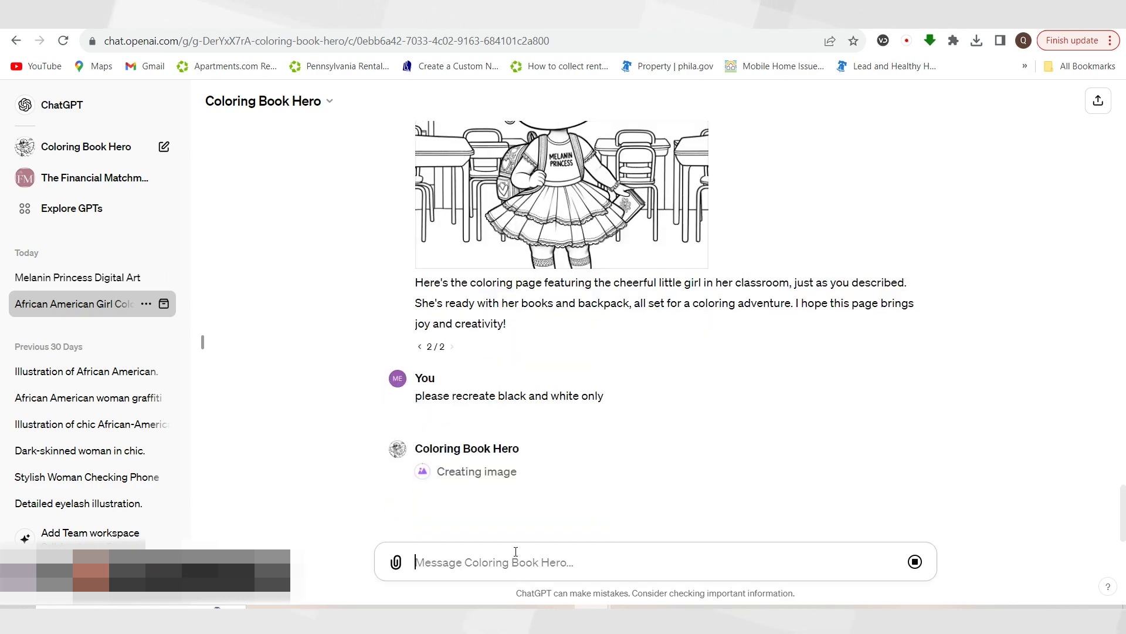
key(ctrl+v)
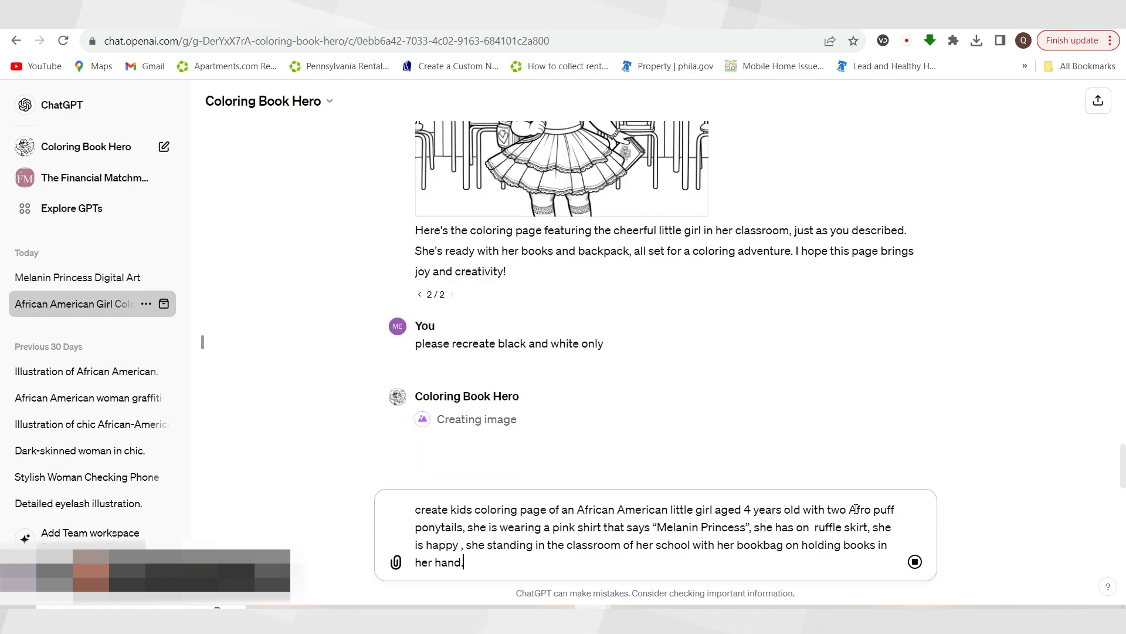
- Change the hairstyle in the copied prompt to "two puff ponytails" by removing "Afro", and send it
drag(849, 509, 898, 508)
key(BackSpace)
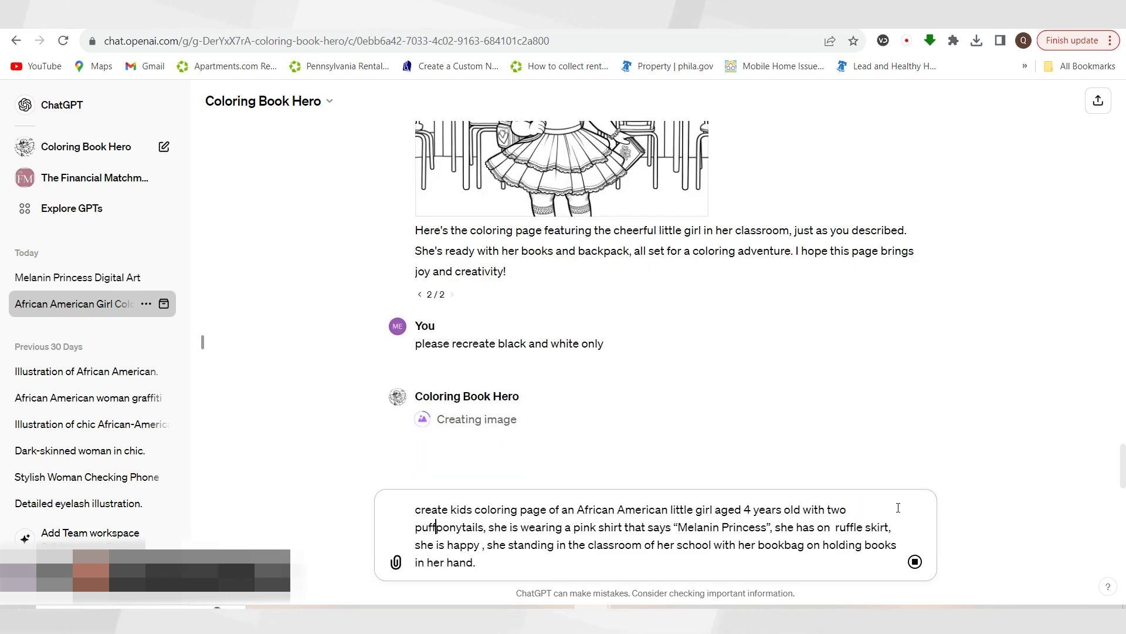
text(puff)
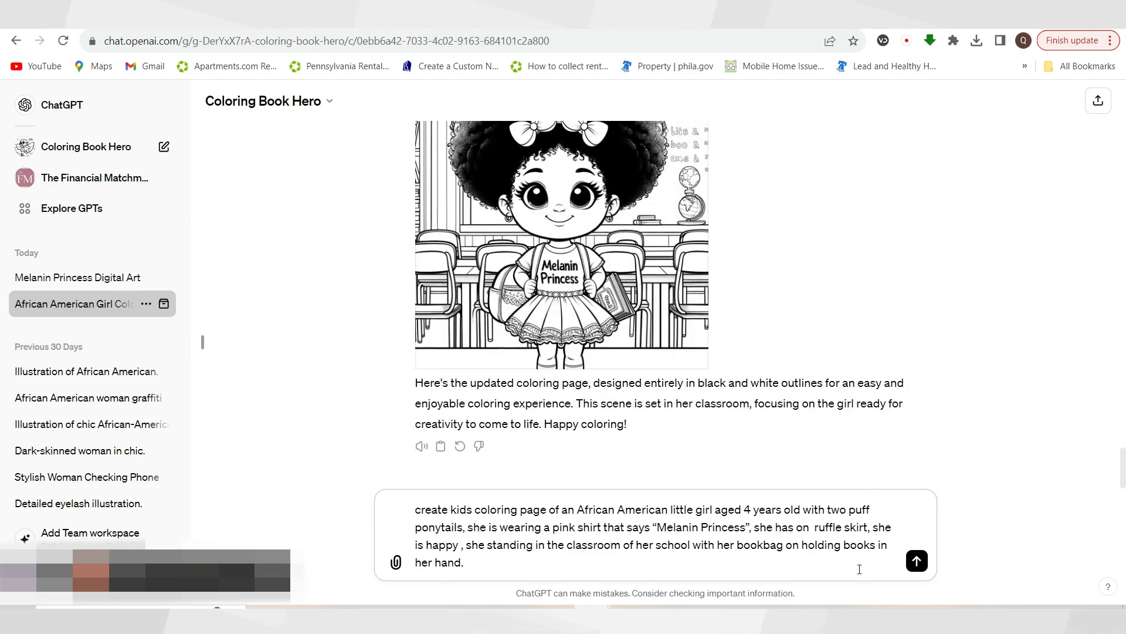
scroll(647, 332, up, 4)
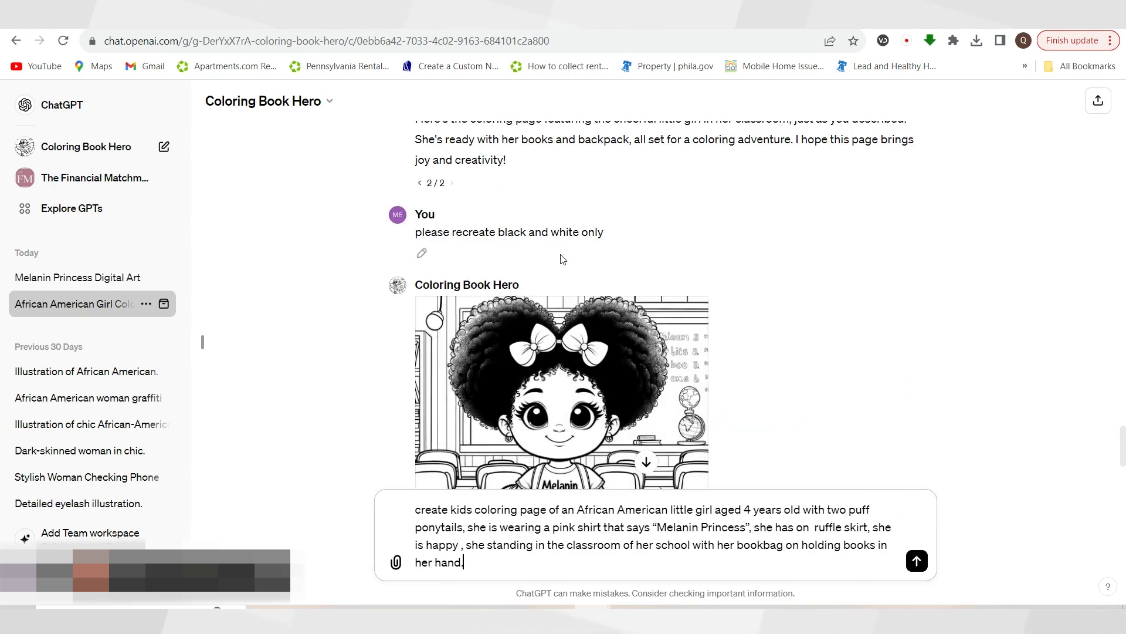
scroll(648, 332, down, 4)
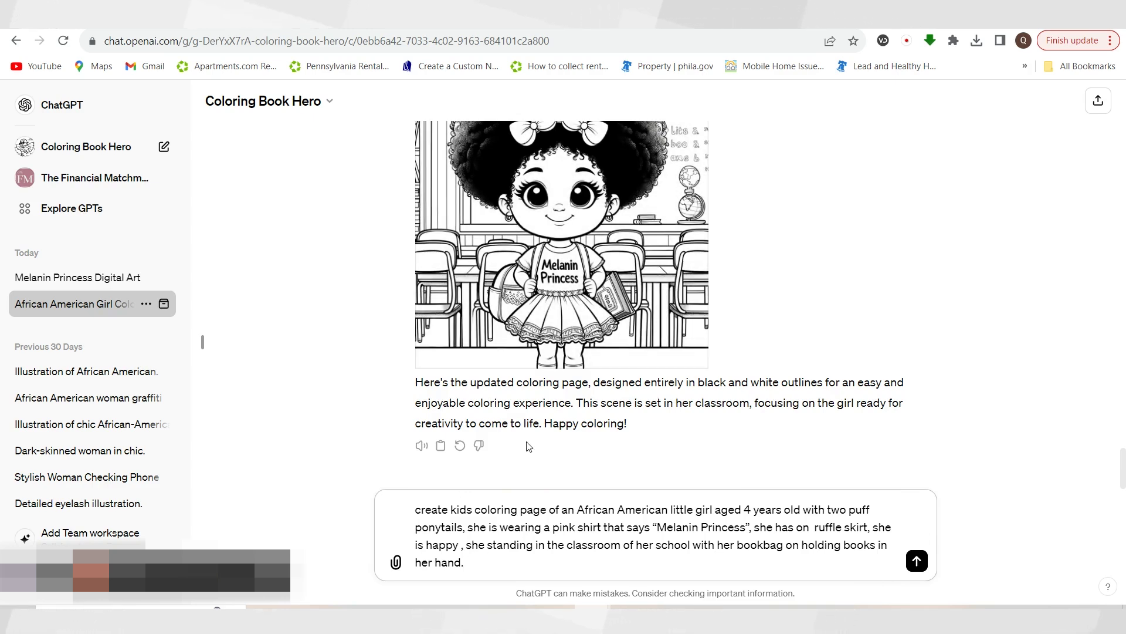
click(915, 562)
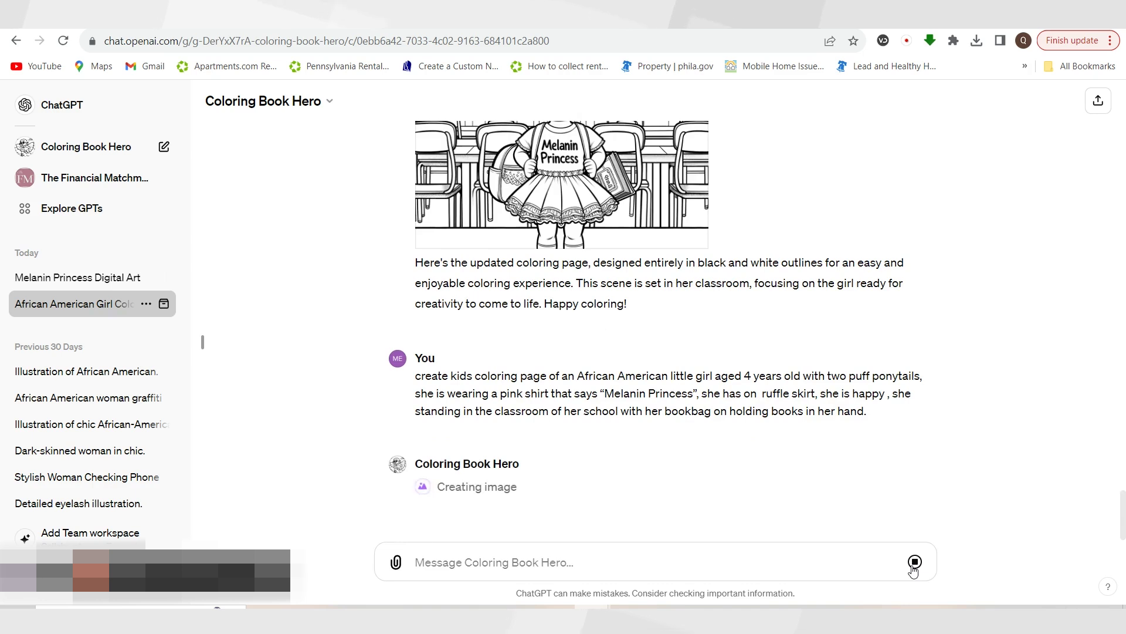
- Copy the puff ponytails prompt into a new message and shorten the hairstyle to "two ponytails"
drag(417, 365, 854, 423)
right_click(772, 380)
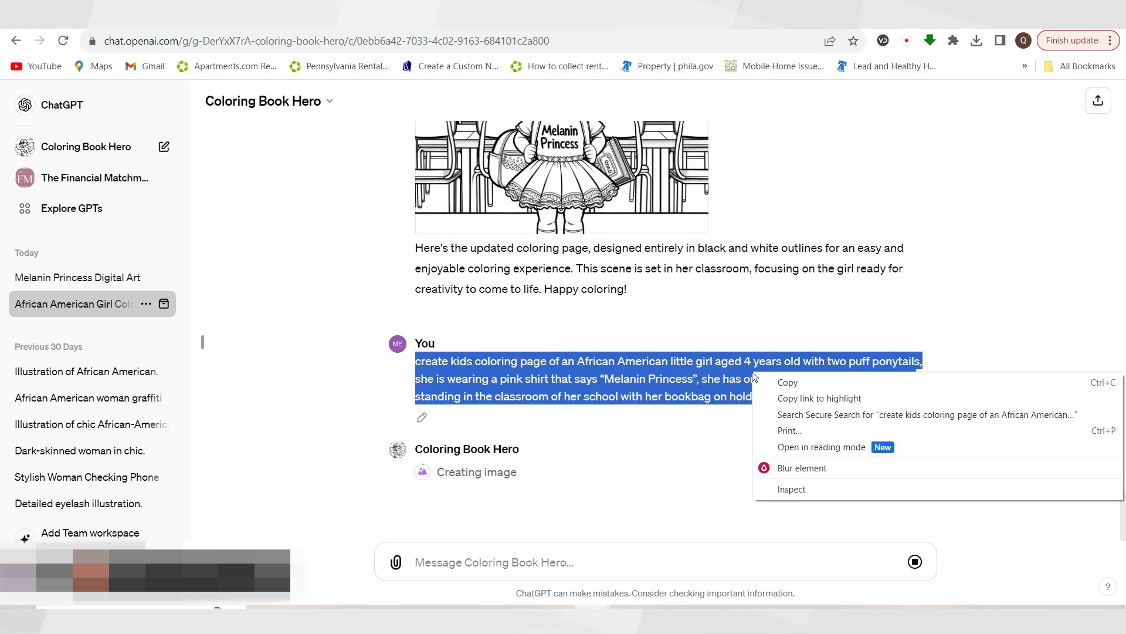
click(780, 384)
click(533, 568)
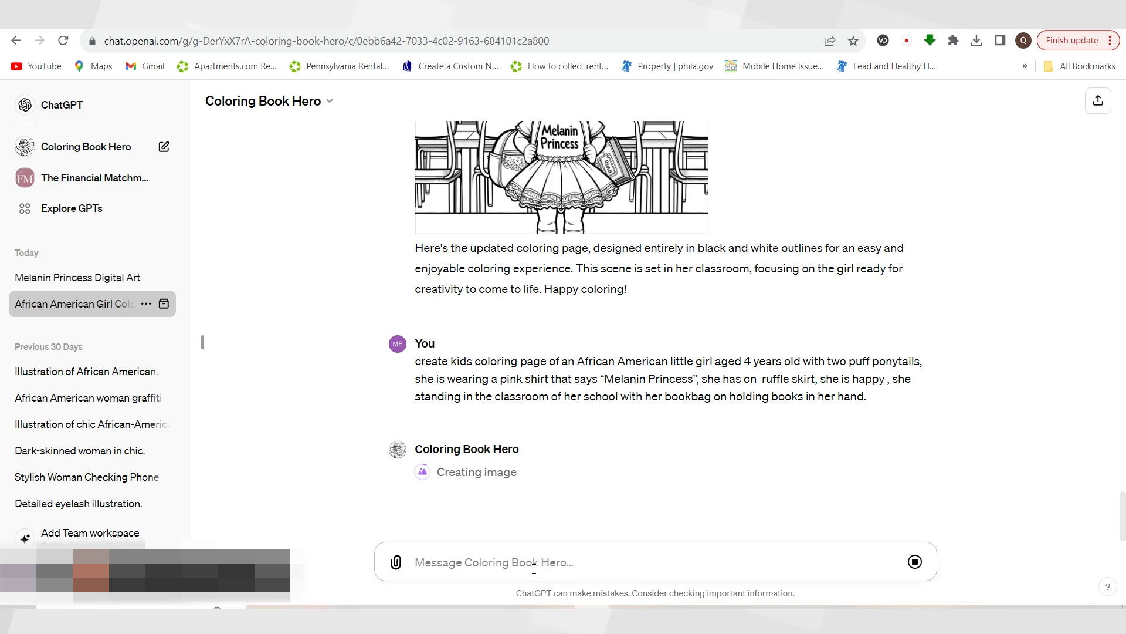
key(ctrl+v)
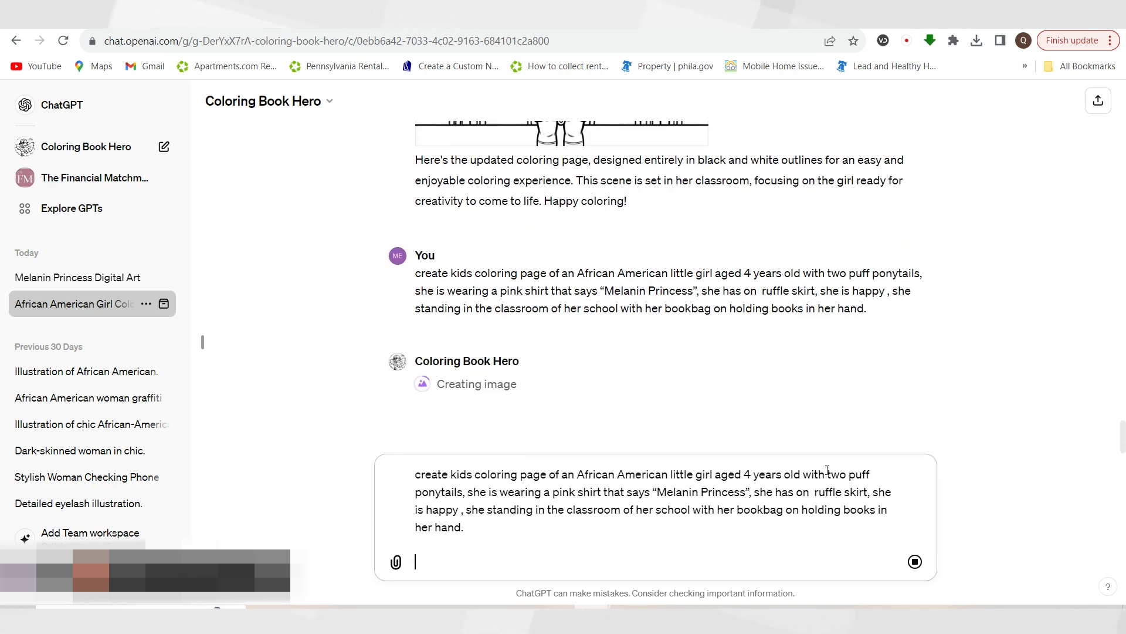
double_click(858, 474)
key(BackSpace)
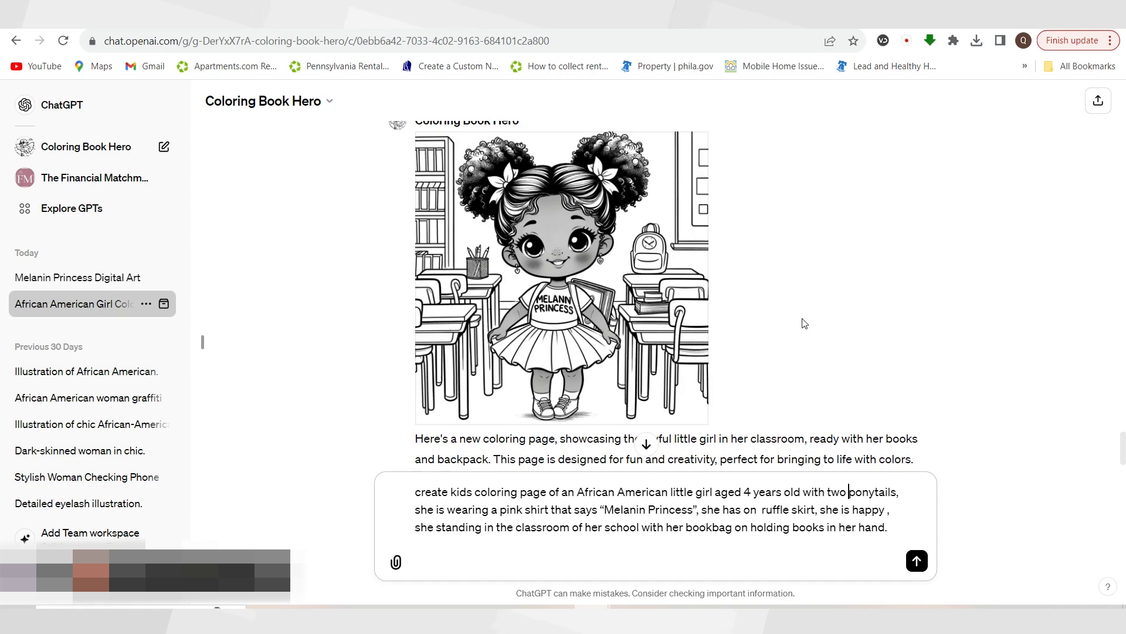
- Regenerate the classroom coloring page made from the "two puff ponytails" prompt
scroll(805, 324, down, 1)
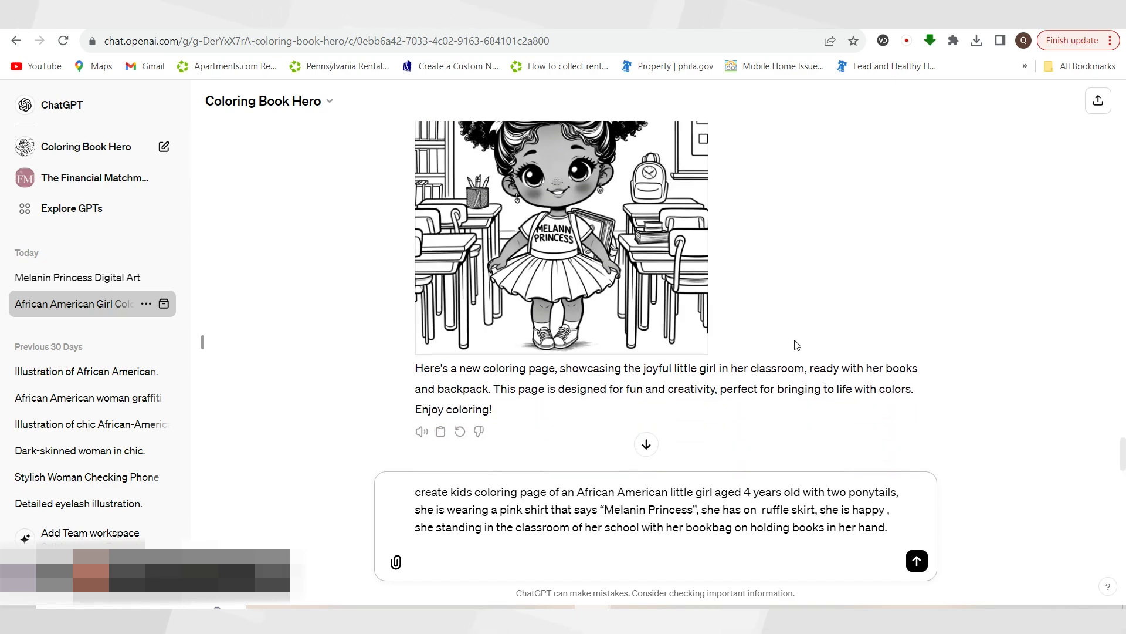
click(460, 430)
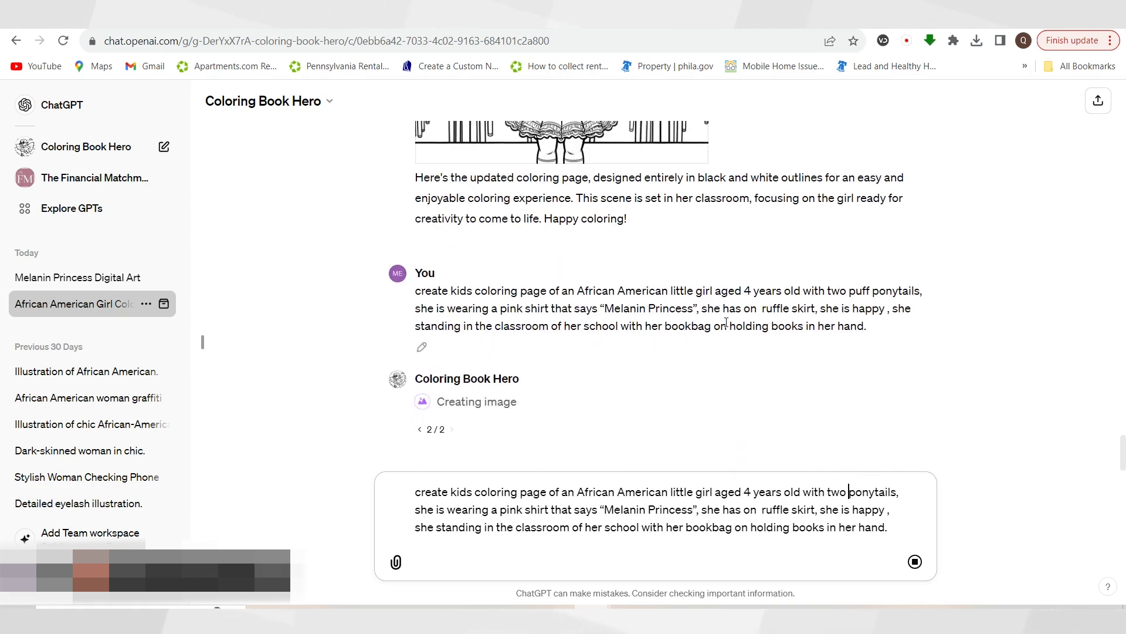
scroll(726, 322, up, 5)
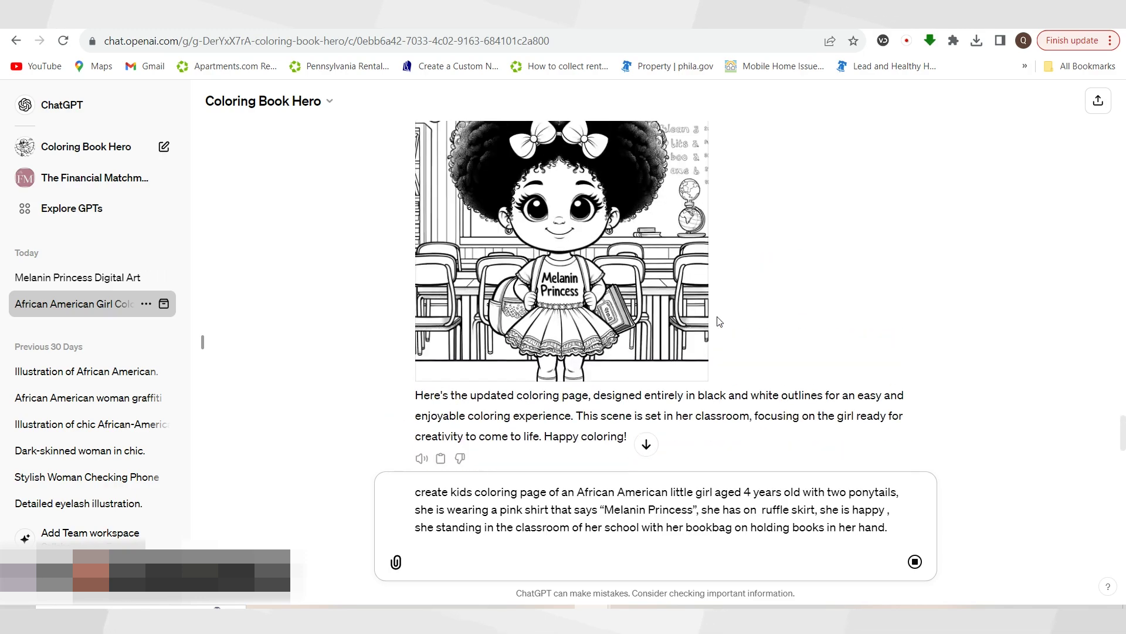
scroll(772, 309, up, 14)
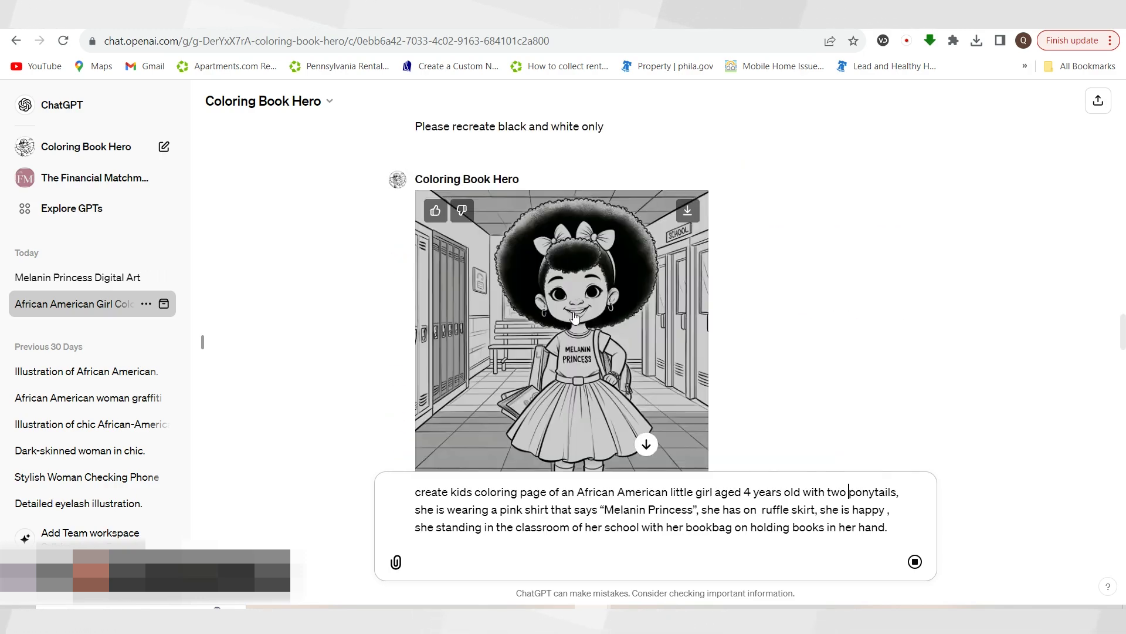
scroll(789, 342, down, 8)
scroll(771, 351, down, 10)
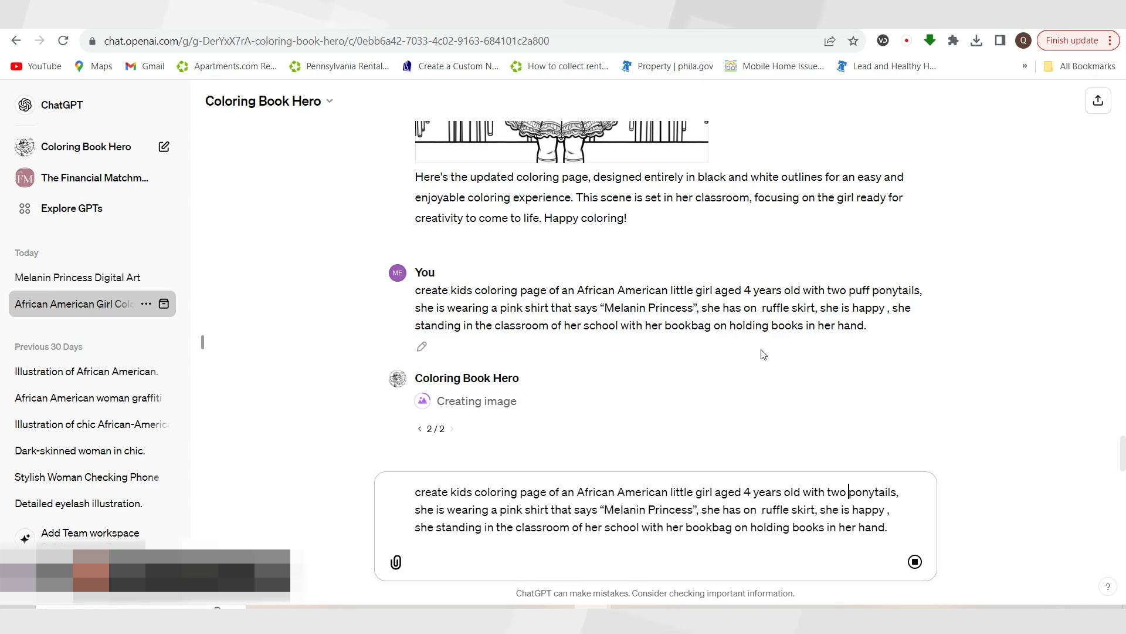
scroll(763, 354, up, 1)
scroll(763, 355, down, 1)
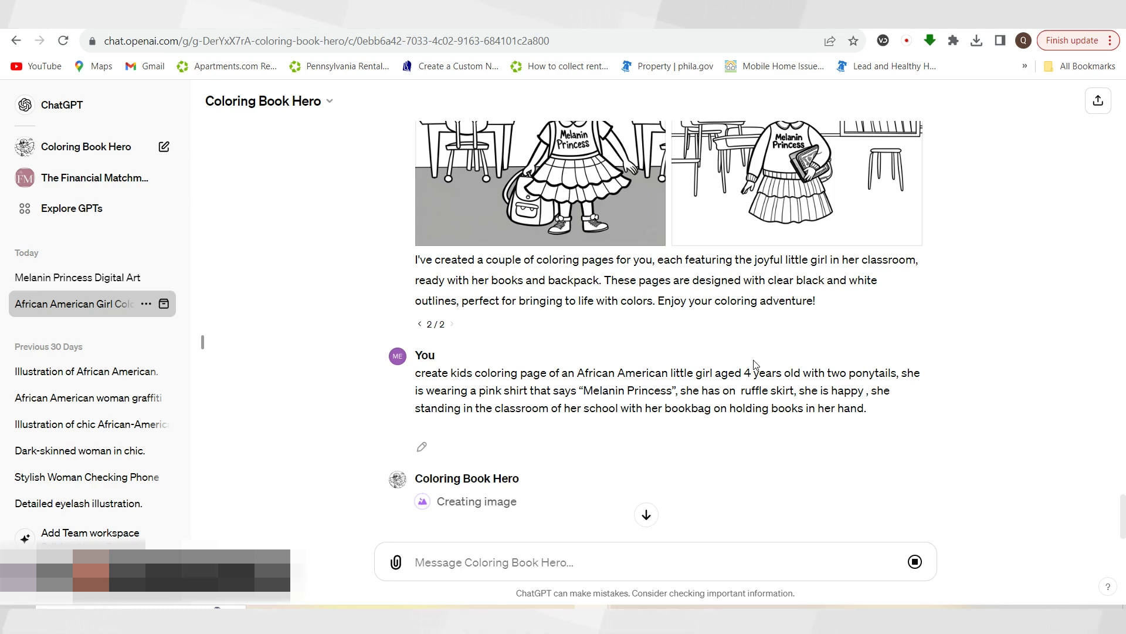
- Send the follow-up request "please make ponytails black and white only" for the newest classroom image
click(708, 556)
text(ple)
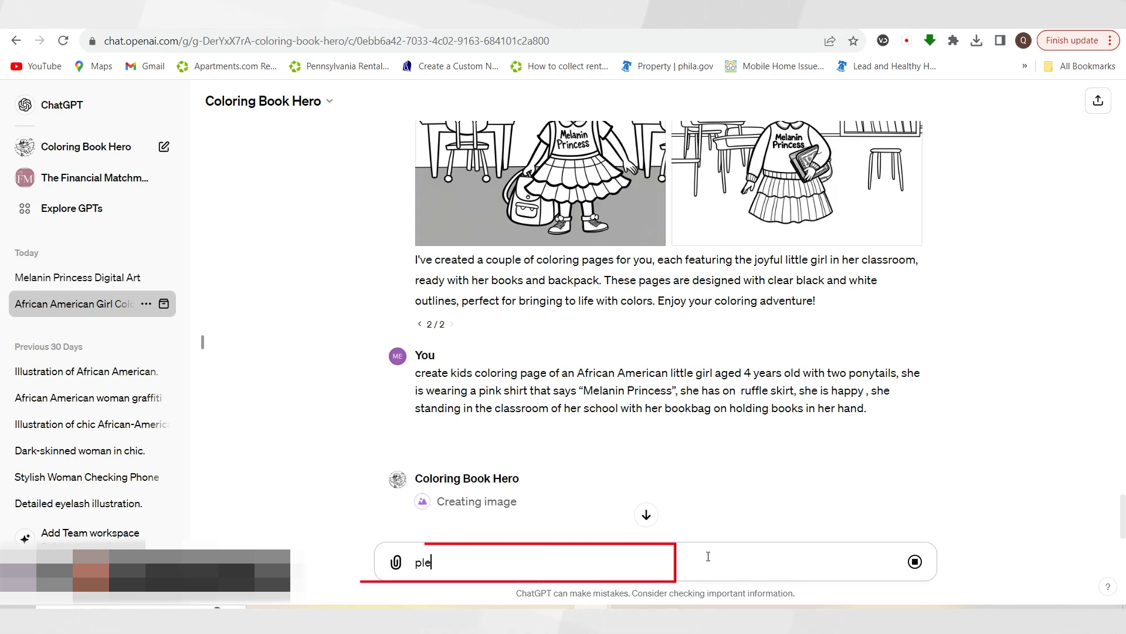
text(ase make)
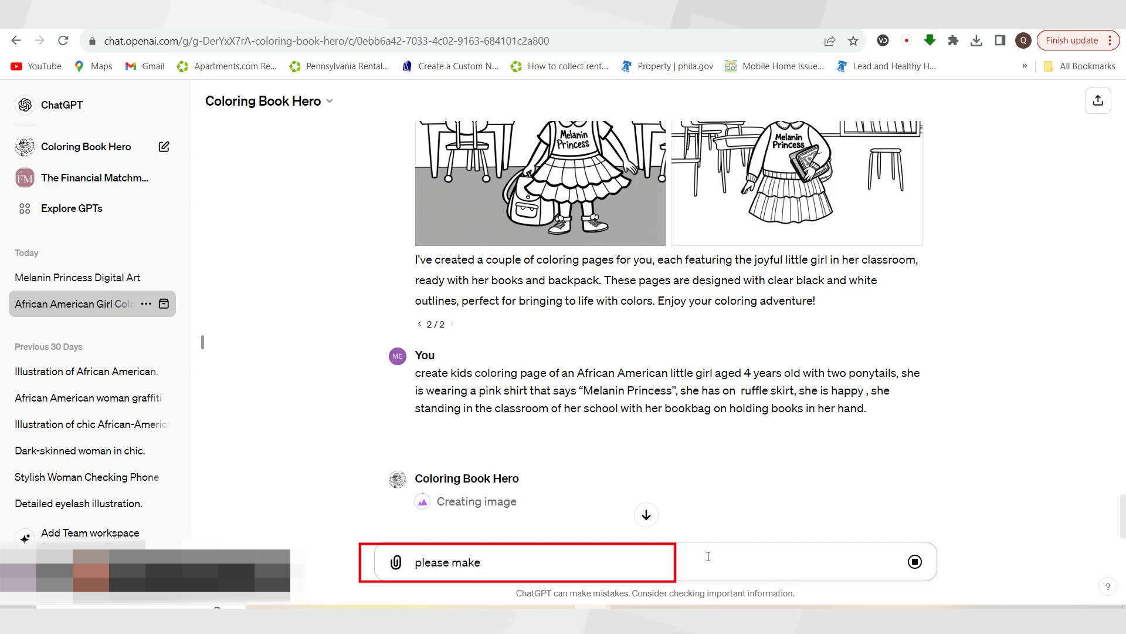
text( ponytails black and white only)
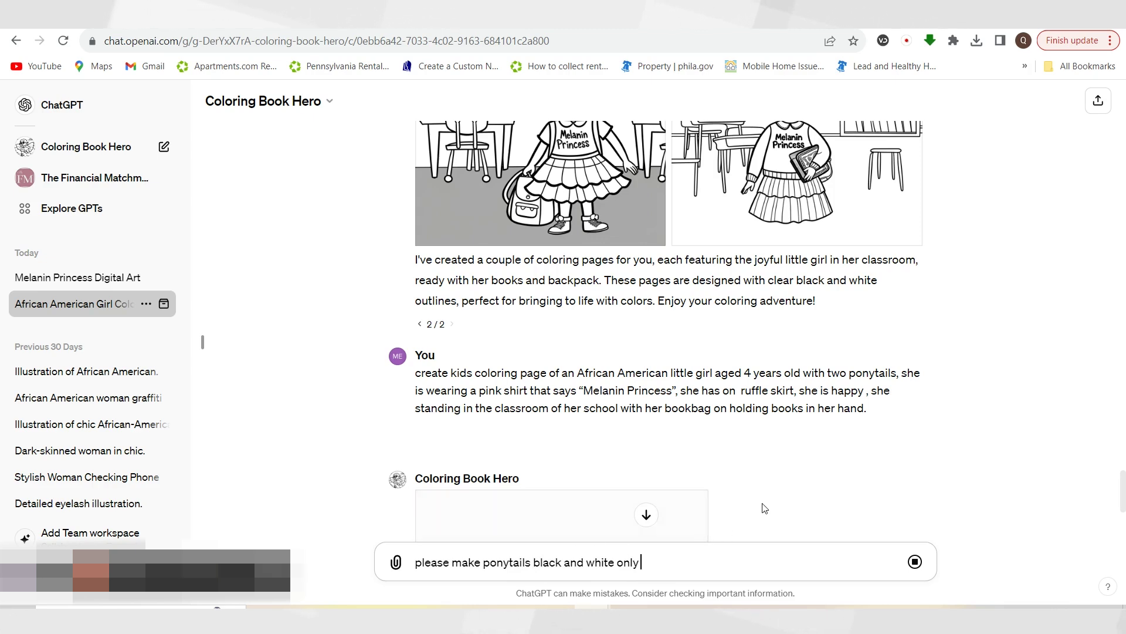
scroll(765, 508, down, 4)
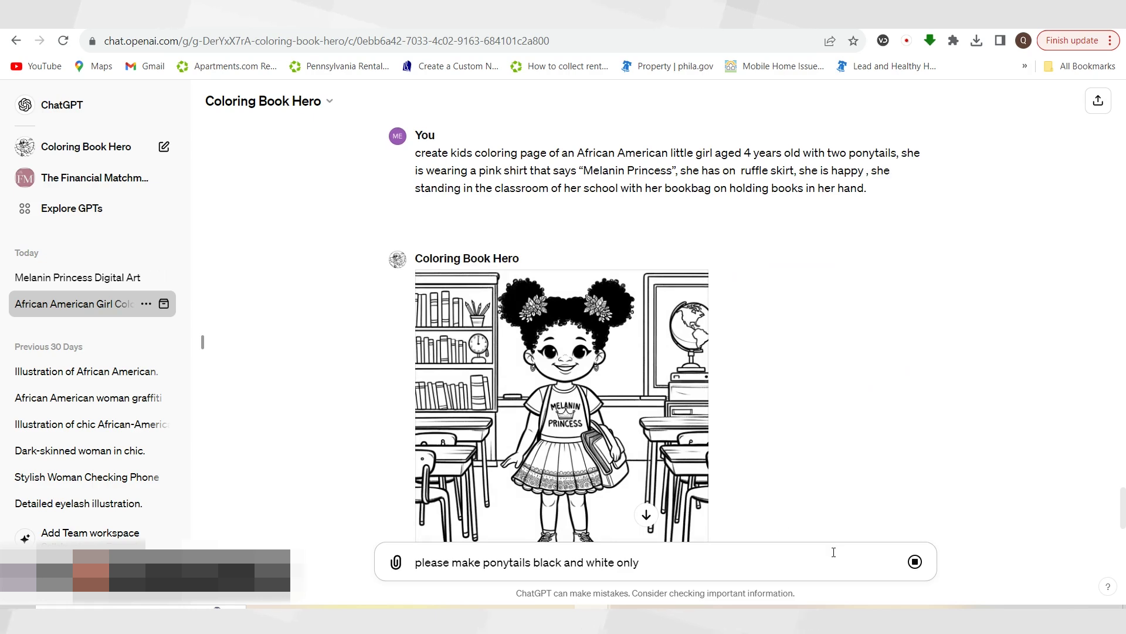
scroll(872, 520, down, 1)
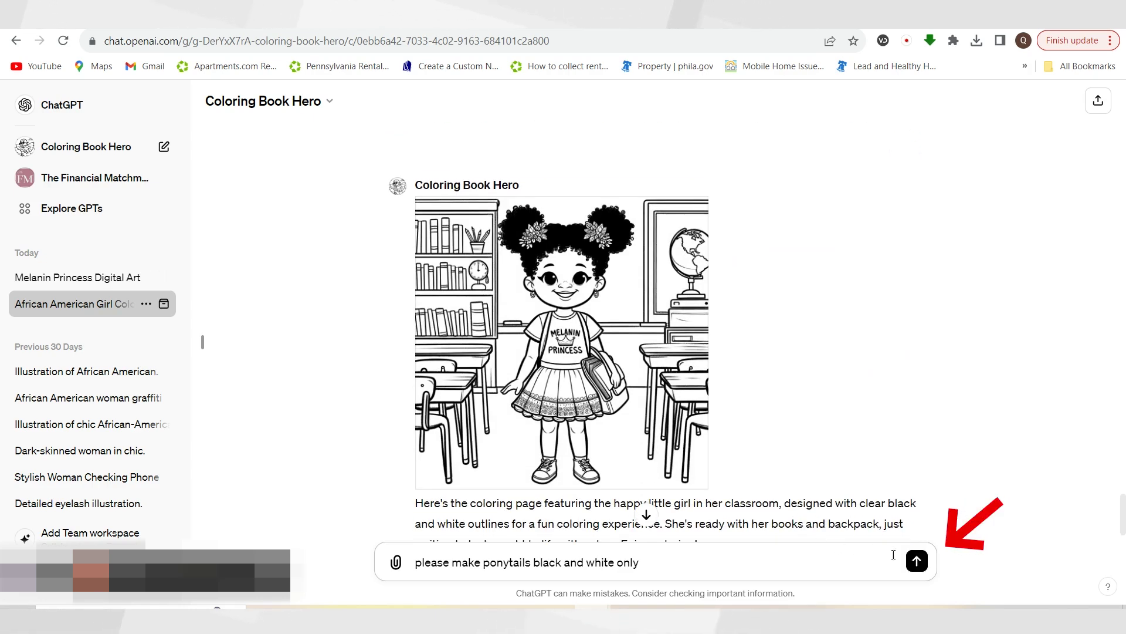
click(917, 561)
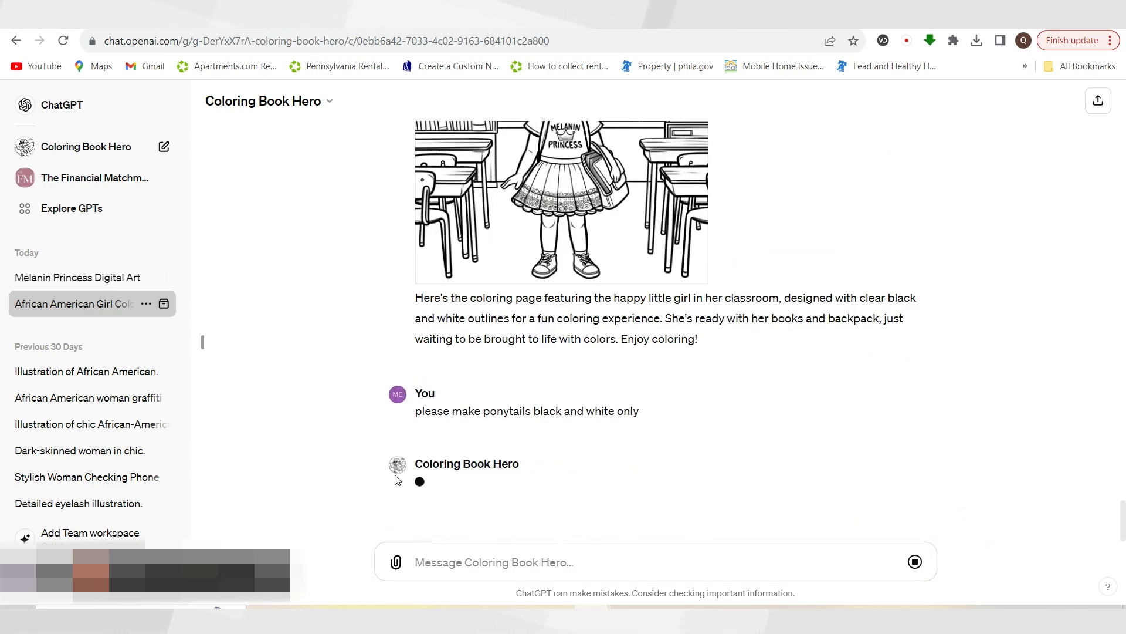
- Reuse the ponytails request as a new draft message, changed to "please make ponytails white only"
drag(418, 415, 540, 413)
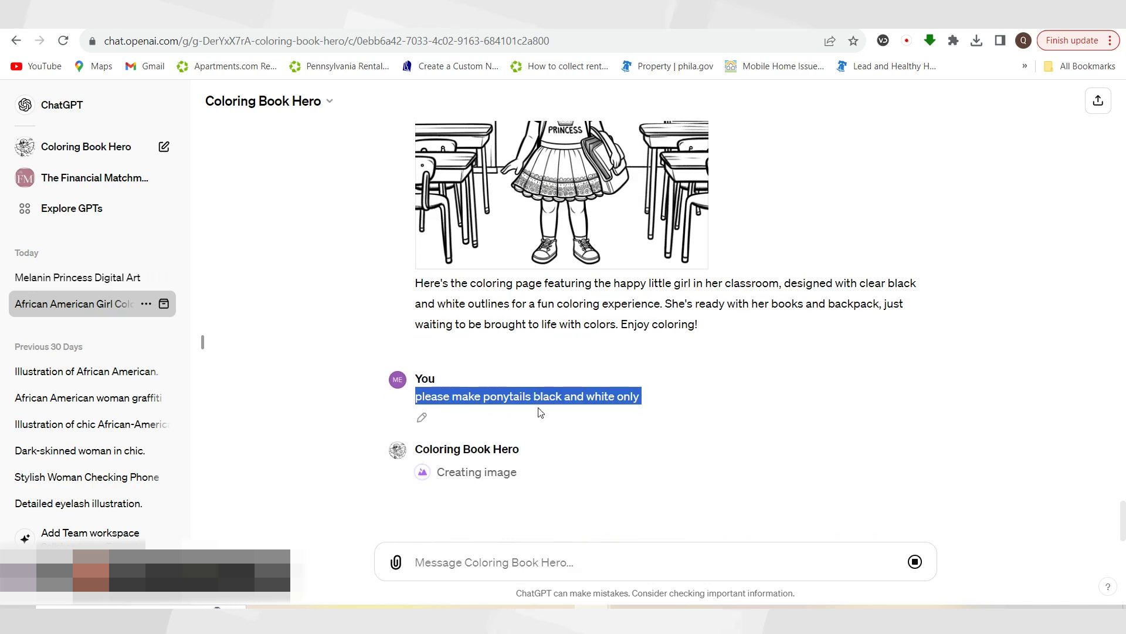
right_click(537, 396)
key(Escape)
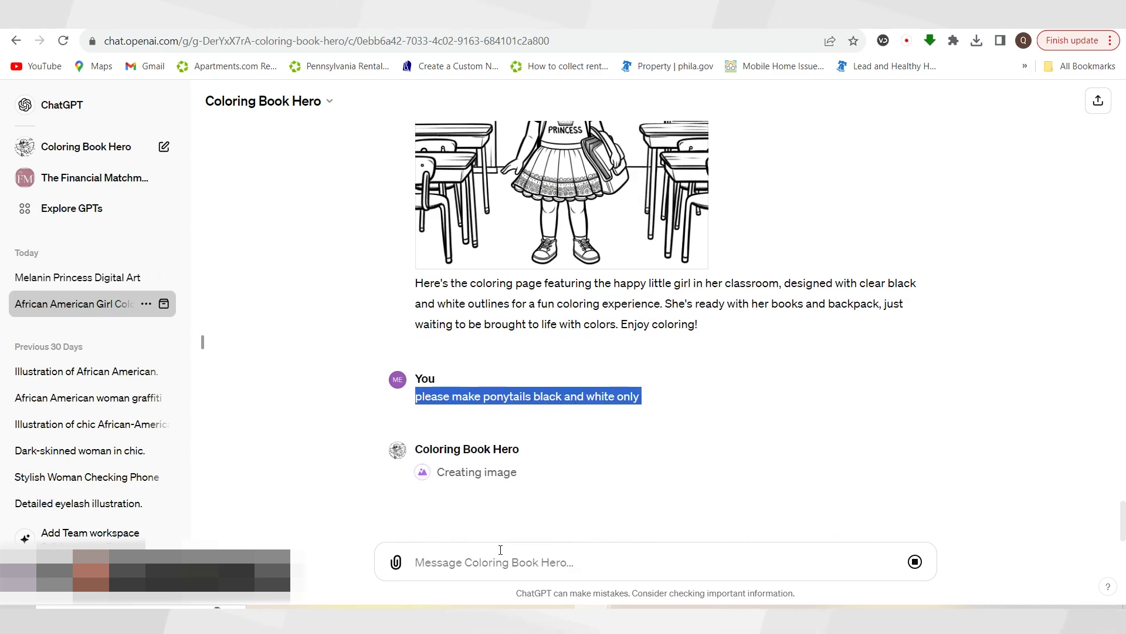
click(499, 557)
key(ctrl+v)
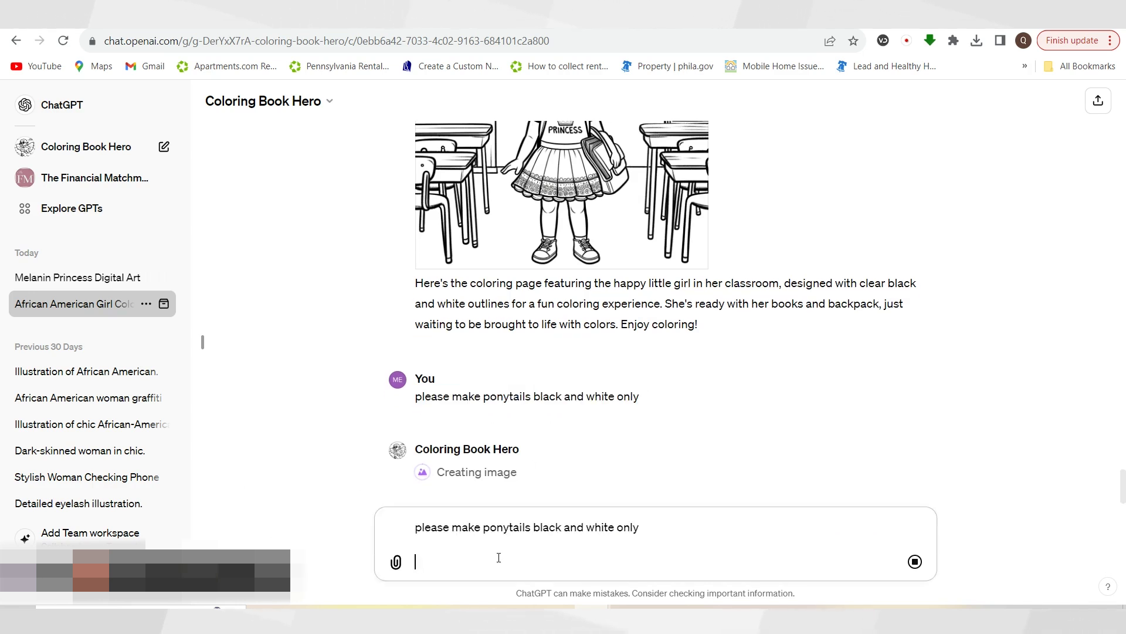
drag(534, 526, 586, 527)
key(BackSpace)
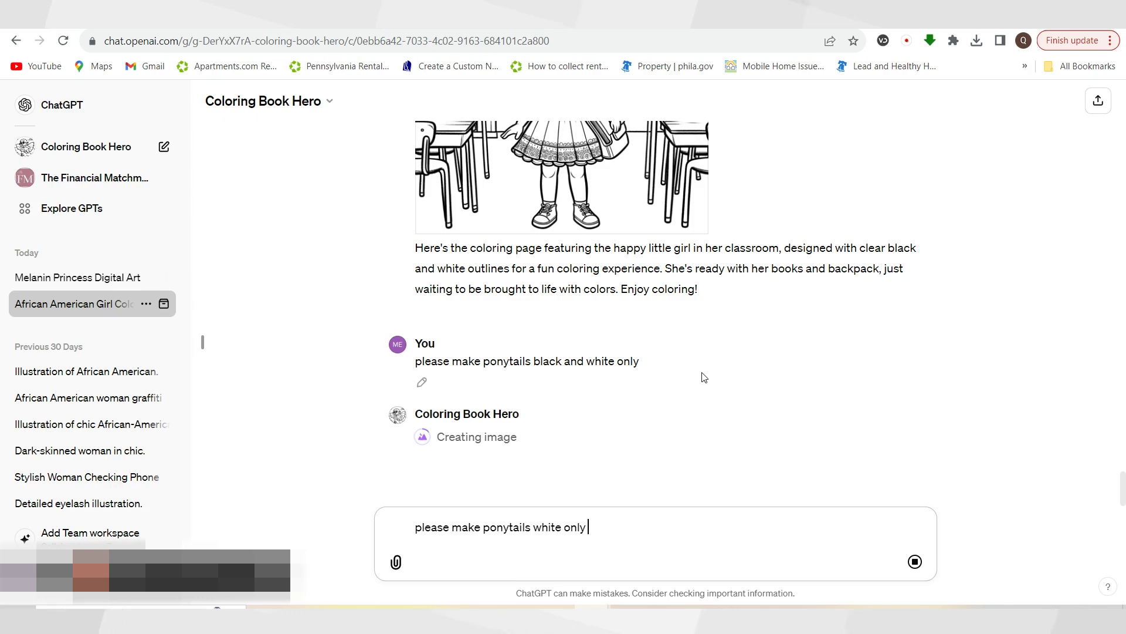
- Download the earlier classroom coloring page of the girl with puff ponytails and large patterned hair bows
scroll(704, 378, up, 8)
scroll(702, 372, up, 3)
scroll(763, 264, down, 7)
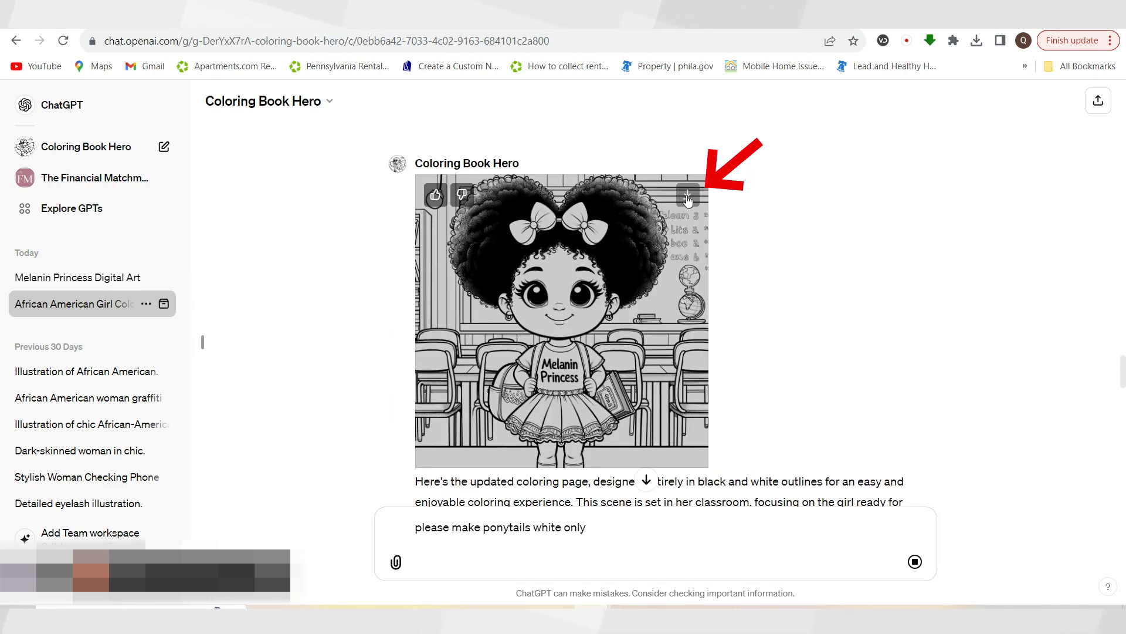
scroll(792, 221, up, 5)
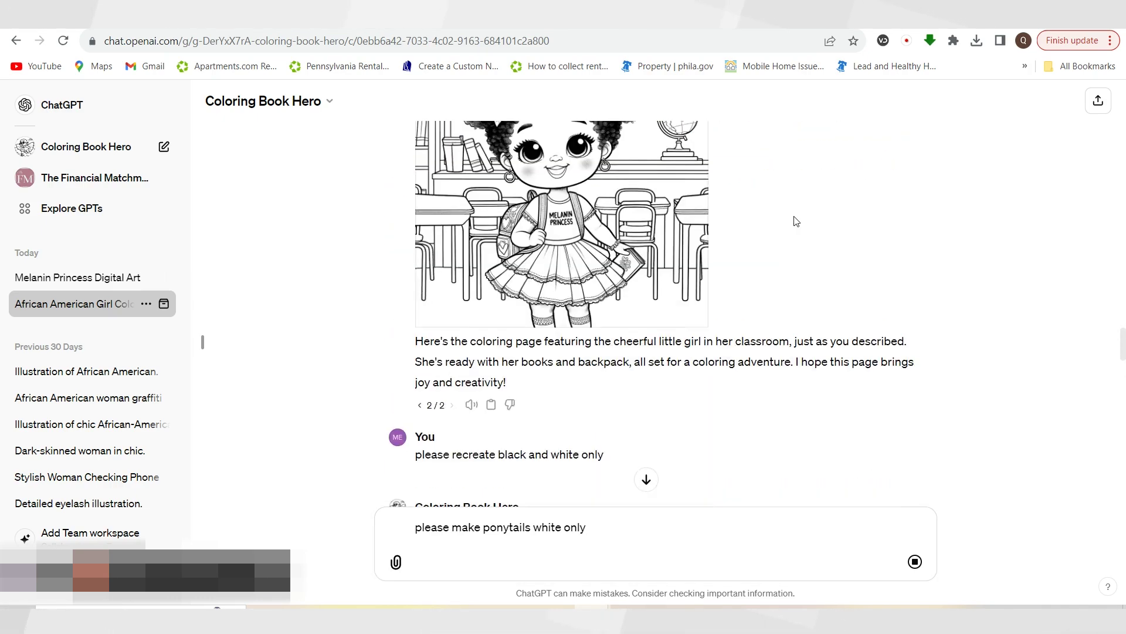
click(686, 231)
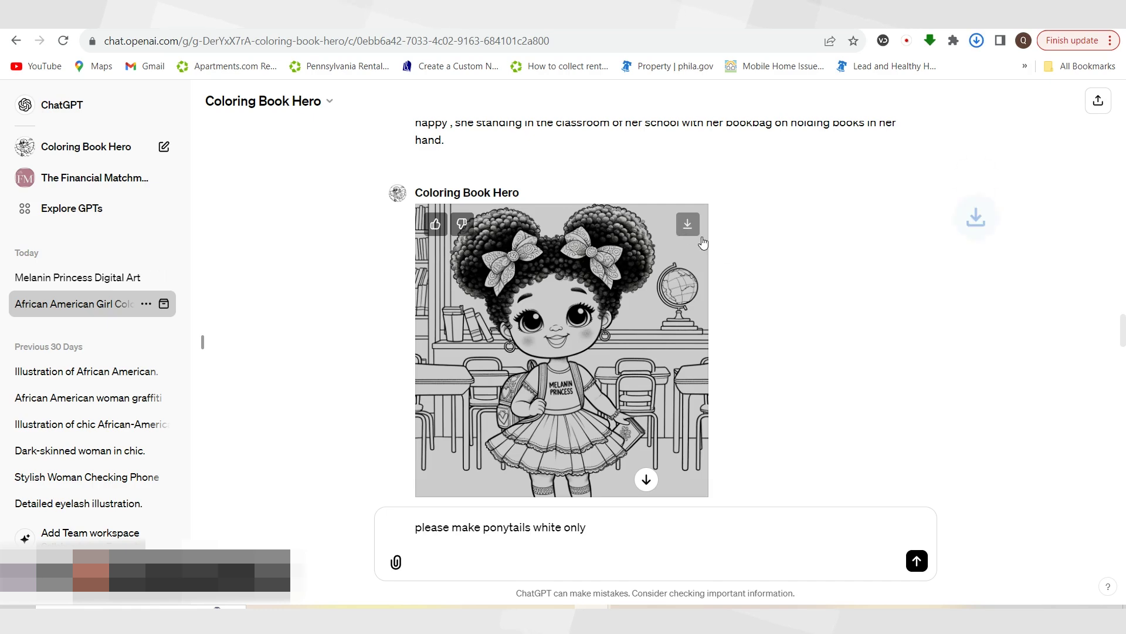
- Clear the unsent "please make ponytails white only" draft and reload the Coloring Book Hero conversation
scroll(759, 281, down, 6)
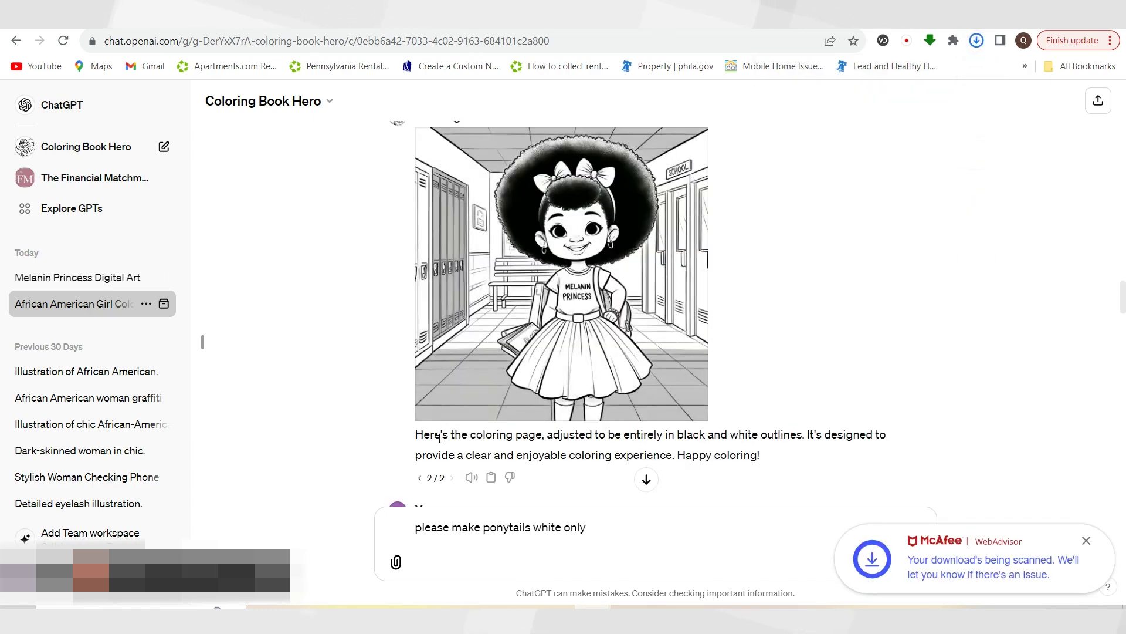
click(420, 477)
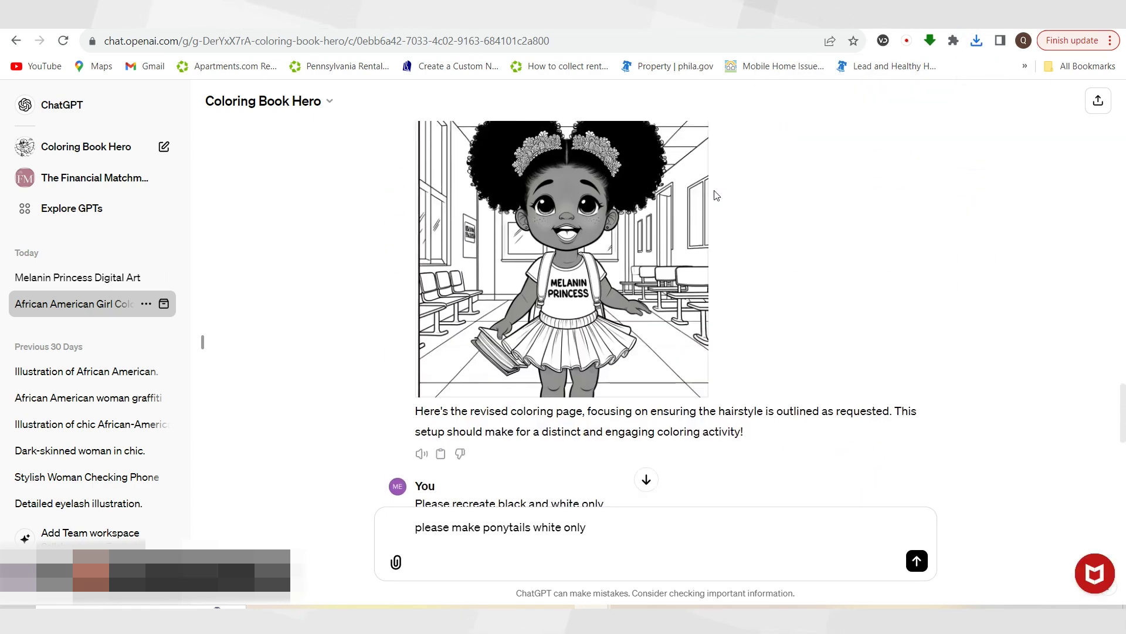
drag(580, 527, 415, 527)
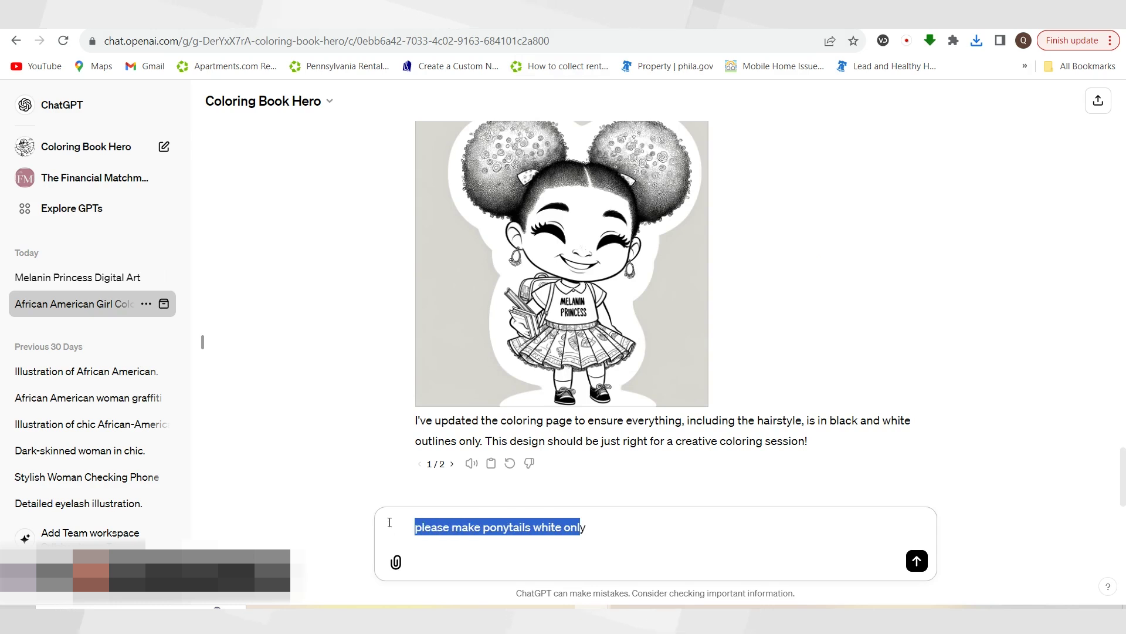
drag(599, 532, 416, 523)
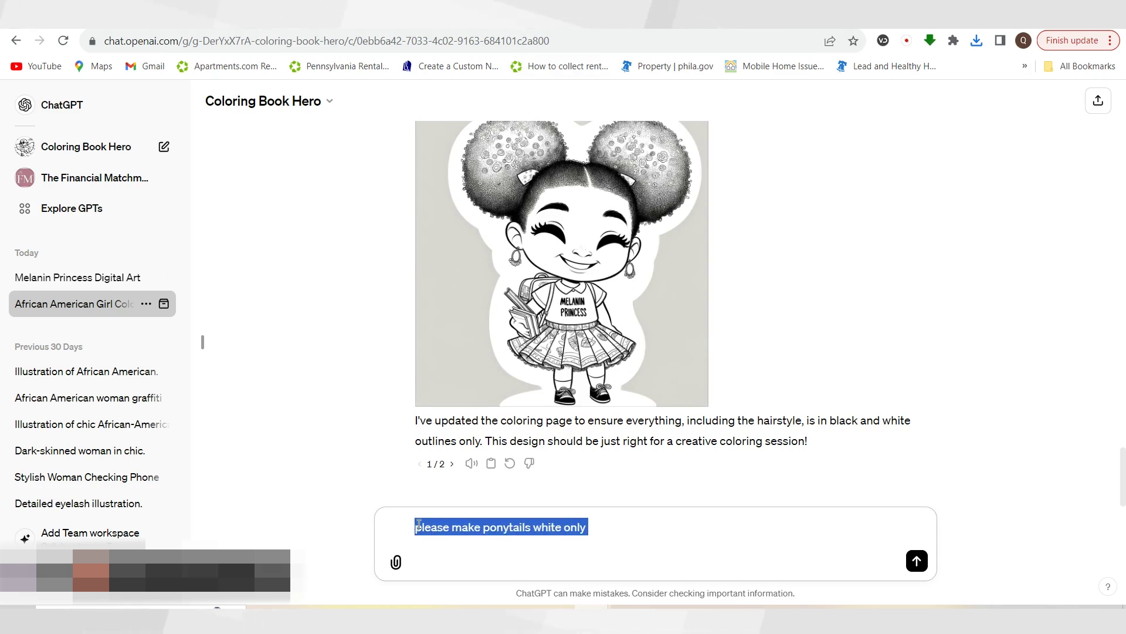
right_click(419, 525)
click(480, 329)
key(BackSpace)
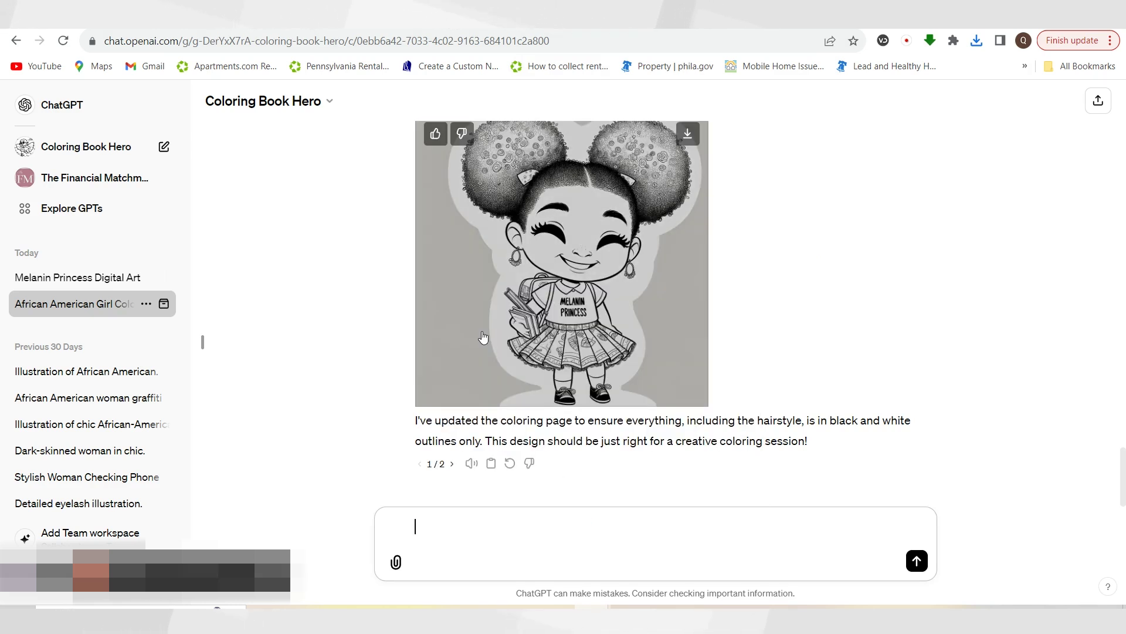
click(524, 41)
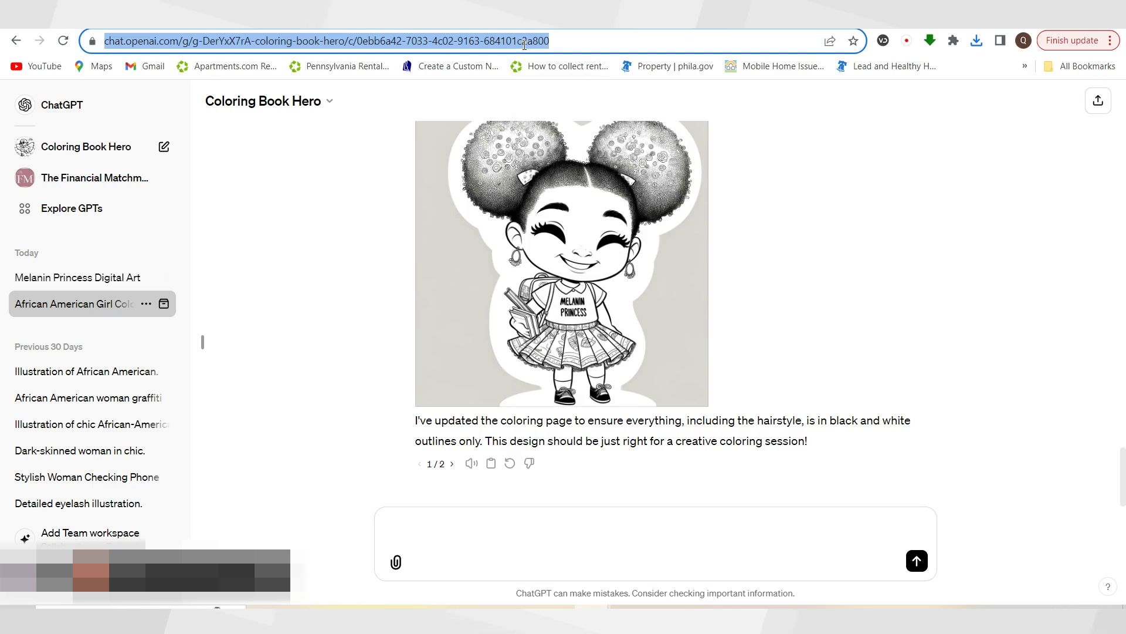
key(Return)
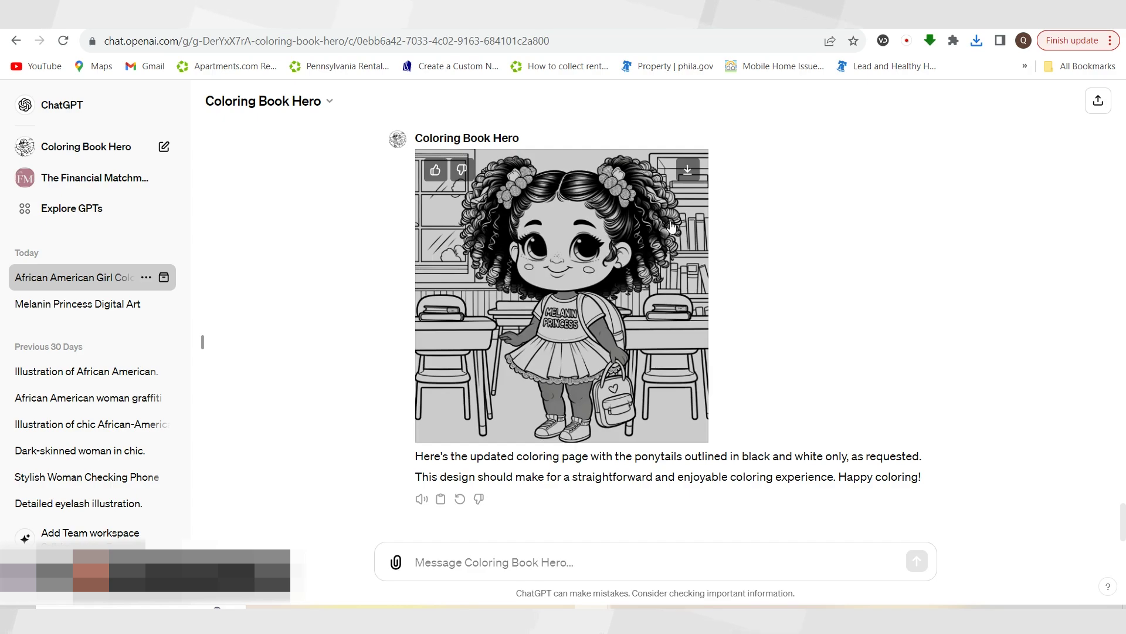
- Download the classroom page of the girl with large patterned hair bows again and switch to that response's first version
scroll(887, 407, up, 5)
scroll(887, 407, up, 20)
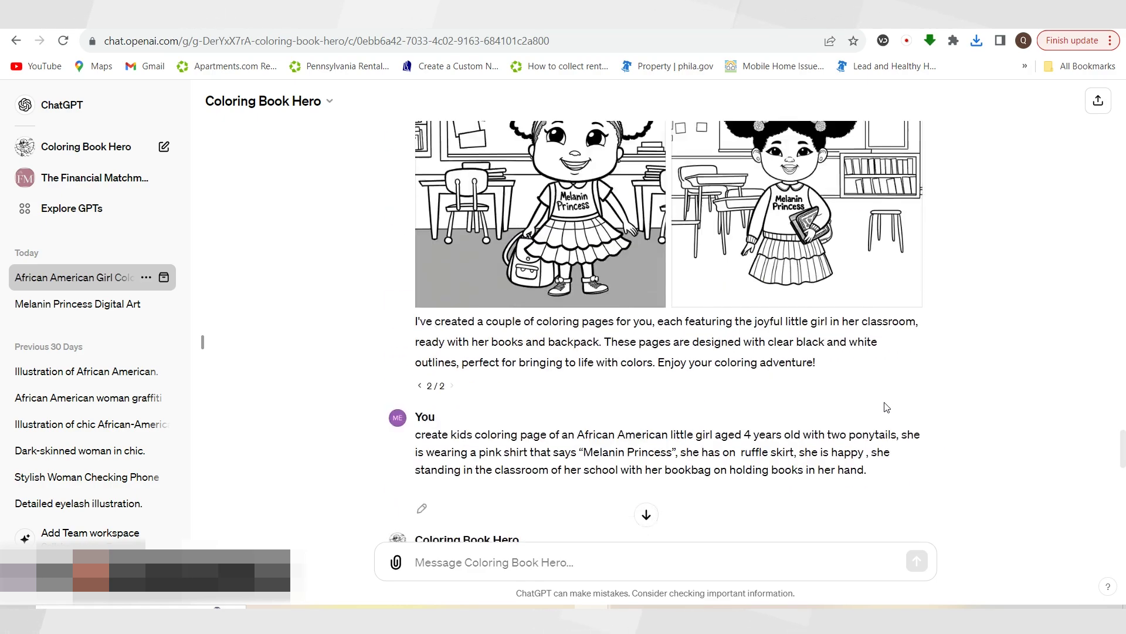
scroll(881, 407, up, 8)
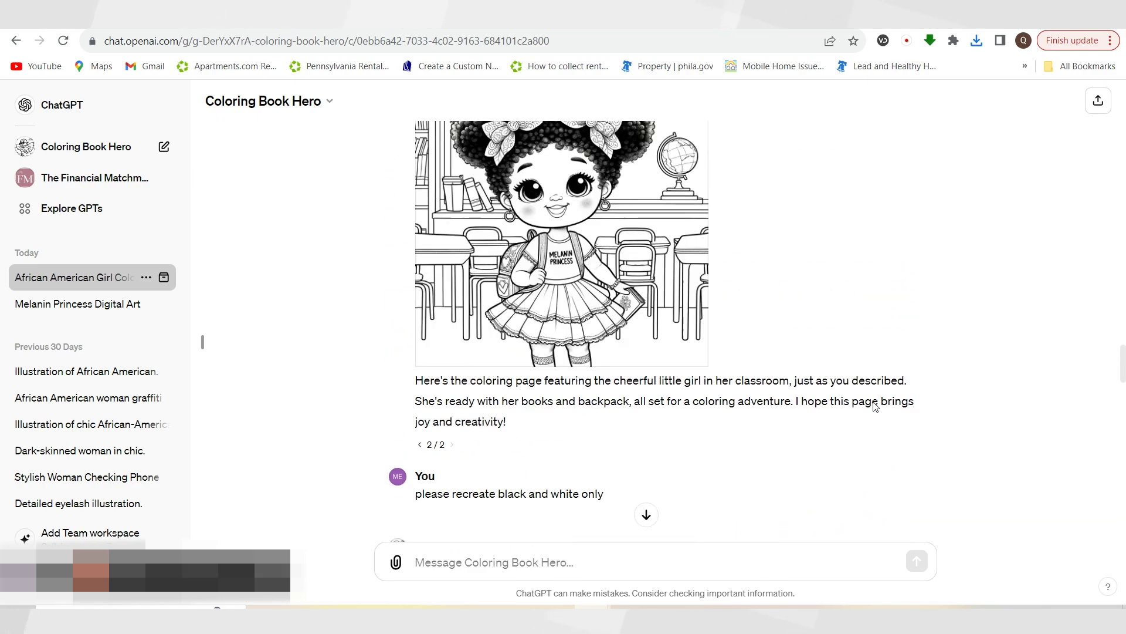
scroll(645, 264, up, 1)
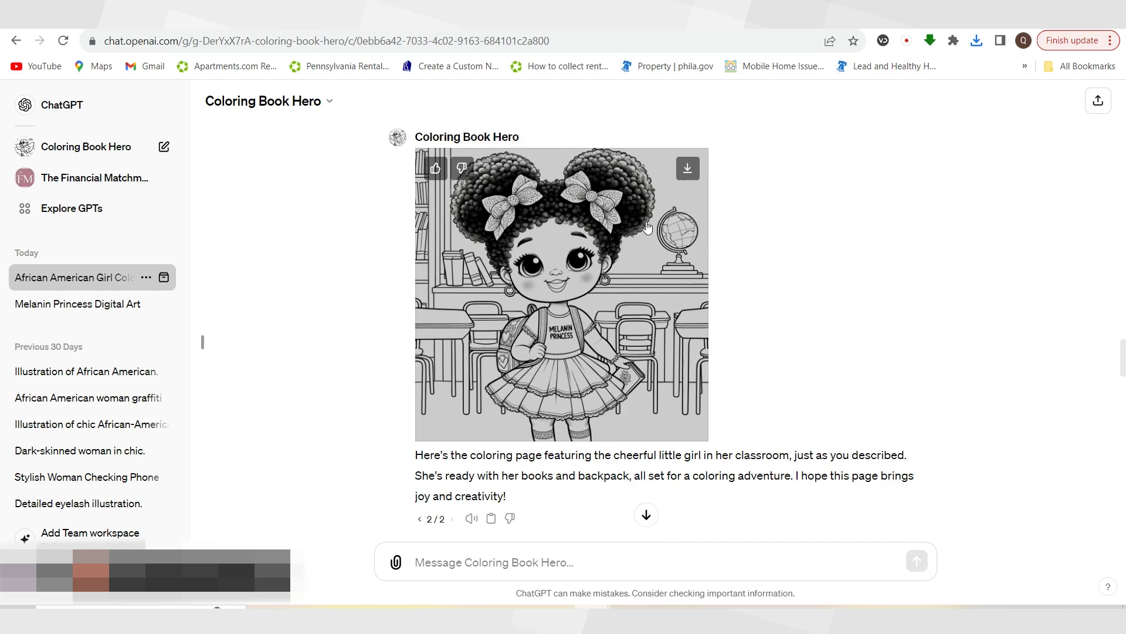
click(687, 168)
click(420, 519)
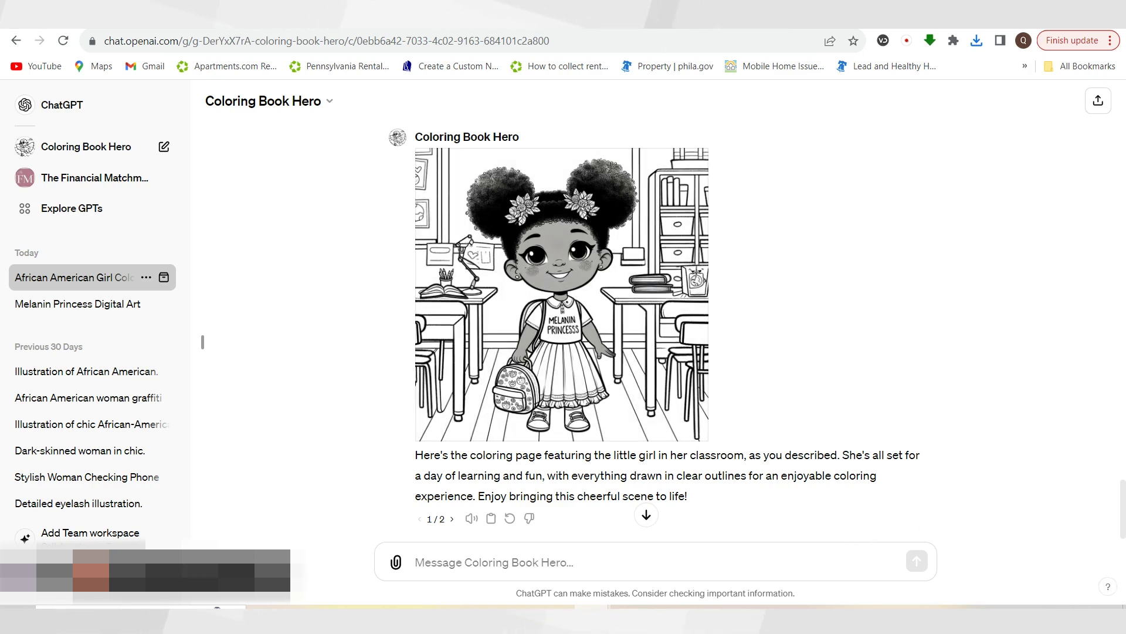
- Open the Photopea editor from the Google results and load the downloaded image DALL·E 2024-03-09 21.32.04 from the computer
click(645, 19)
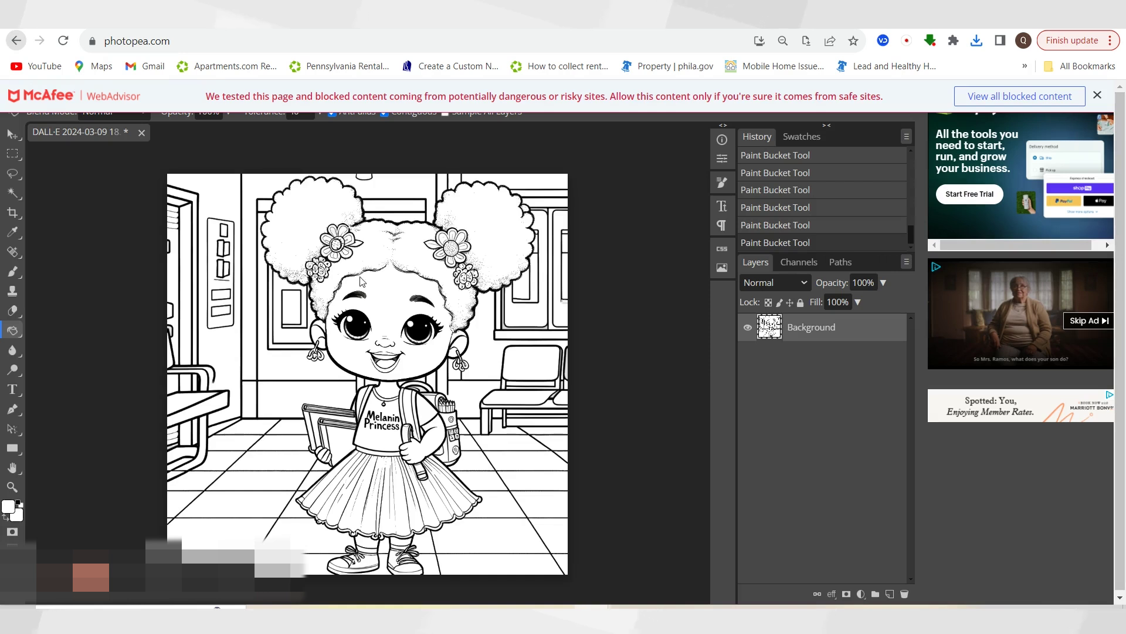
key(alt+Left)
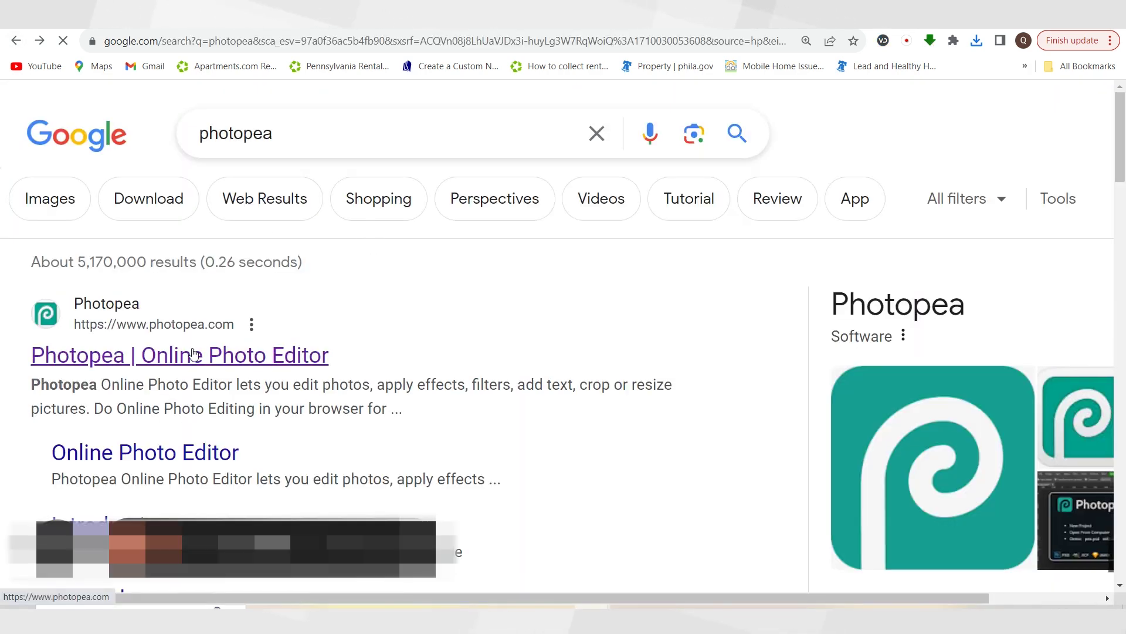
click(194, 354)
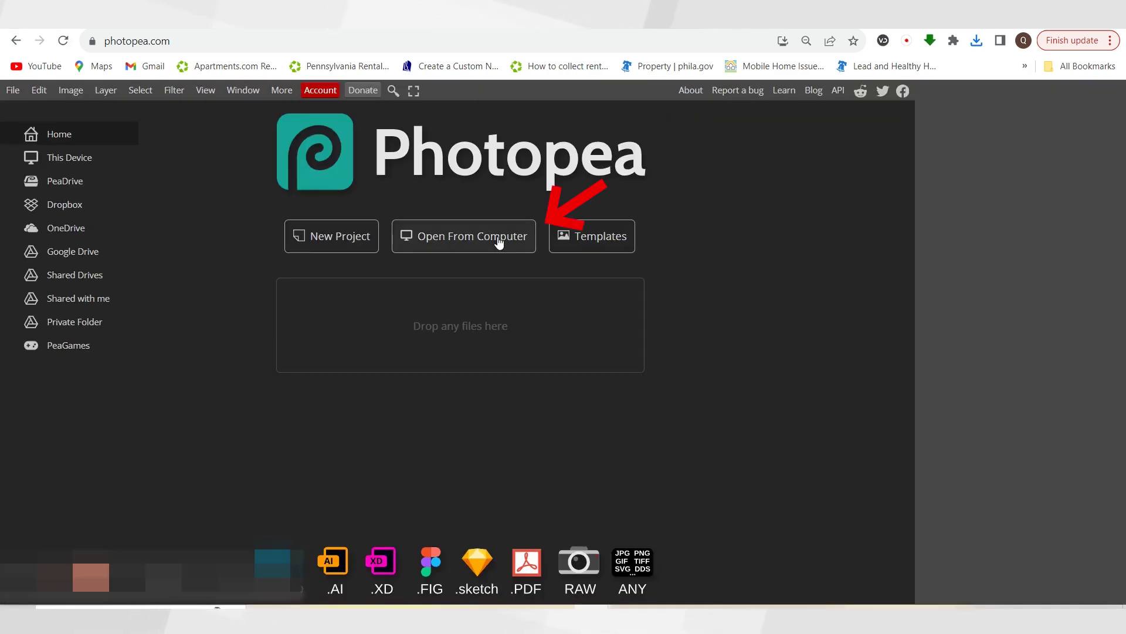
click(497, 249)
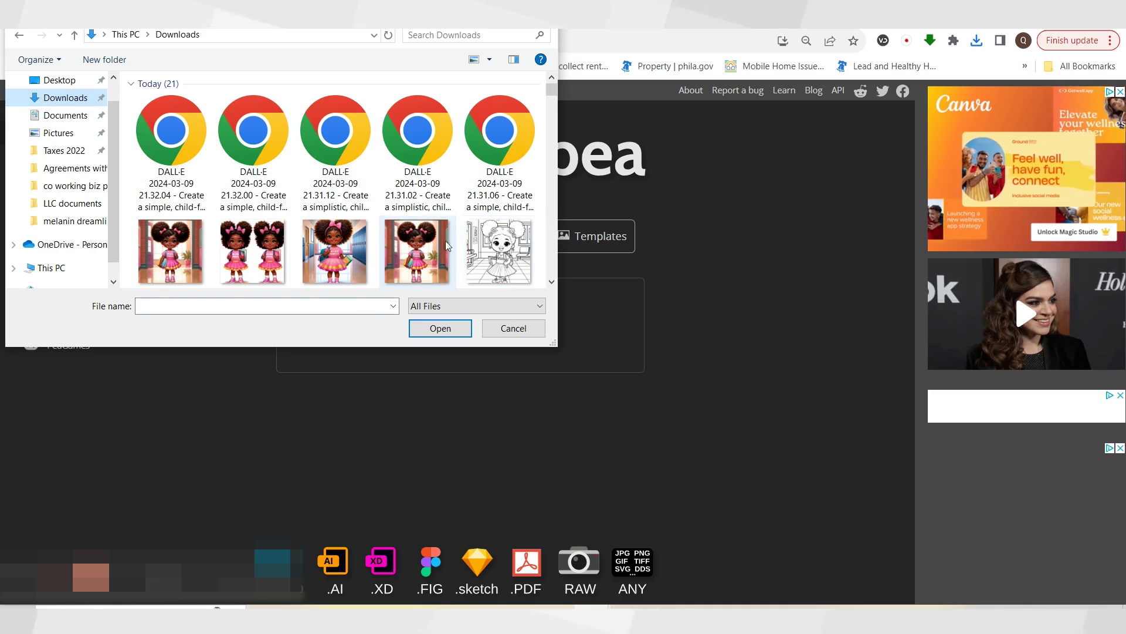
click(162, 136)
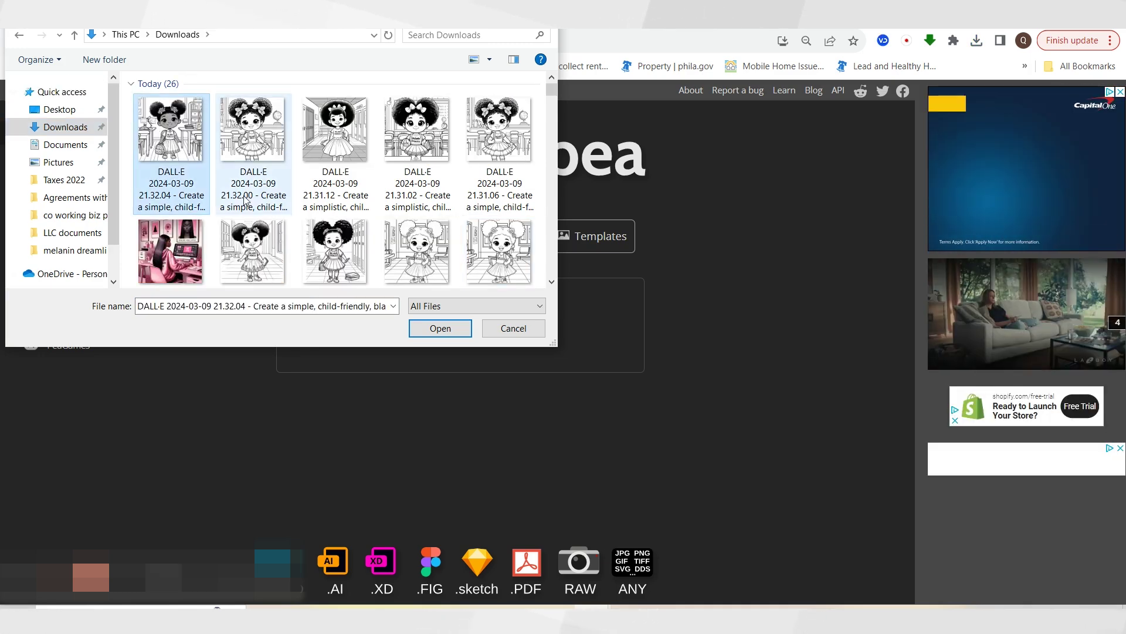
click(423, 330)
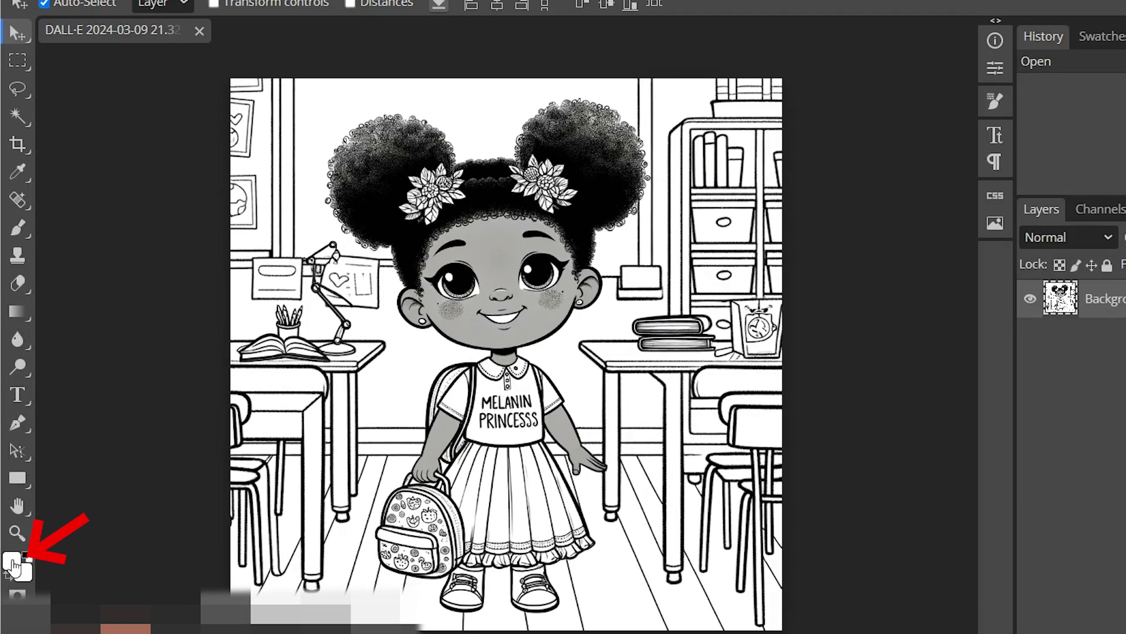
- Set both the foreground and background colors to white (ffffff)
click(12, 562)
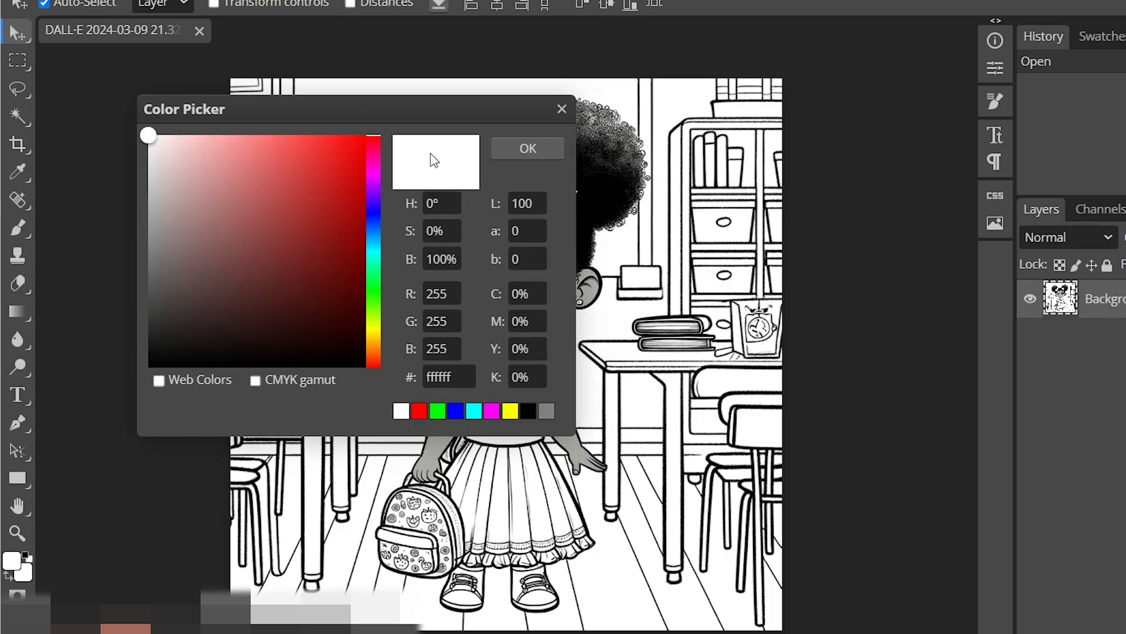
click(511, 149)
click(22, 575)
click(509, 154)
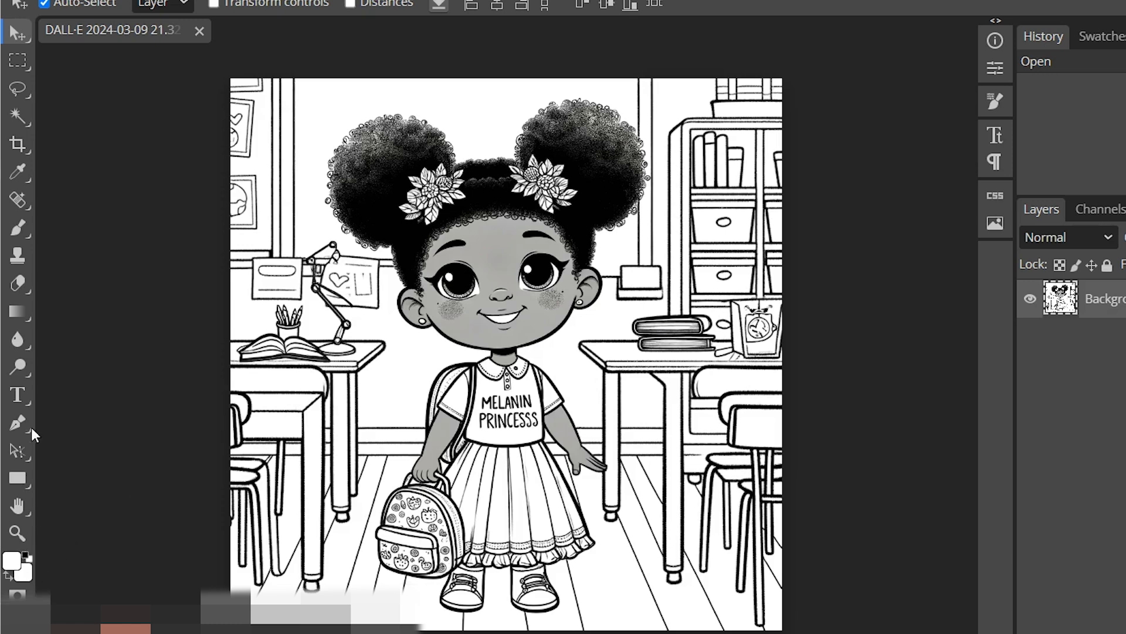
- Fill the girl's gray face, both arms and neck with white using the Paint Bucket Tool
click(26, 315)
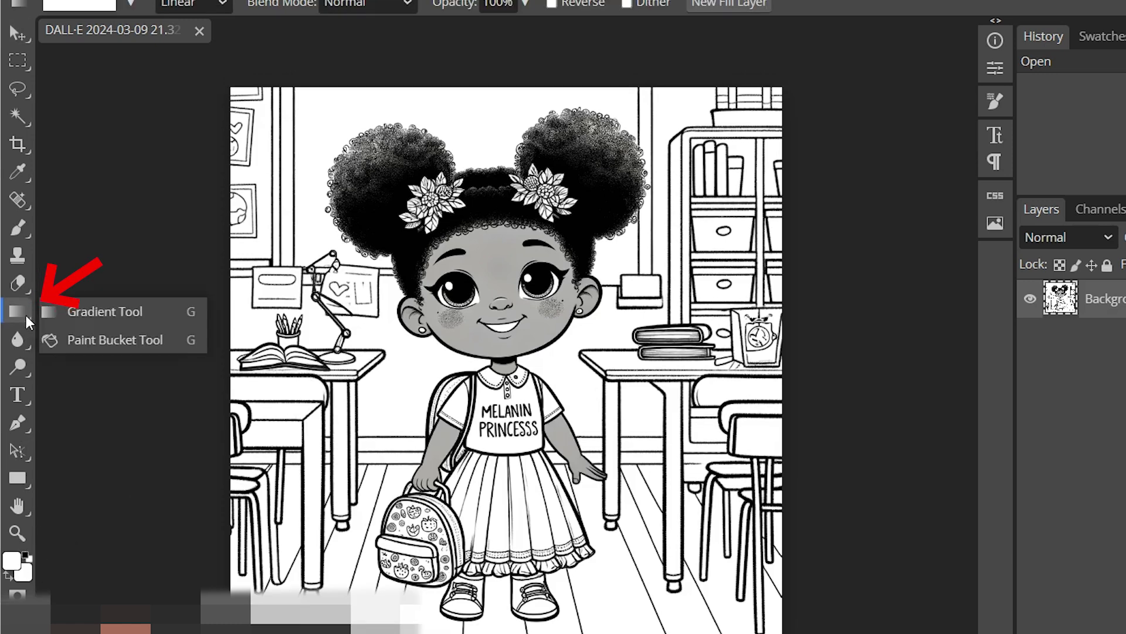
click(81, 341)
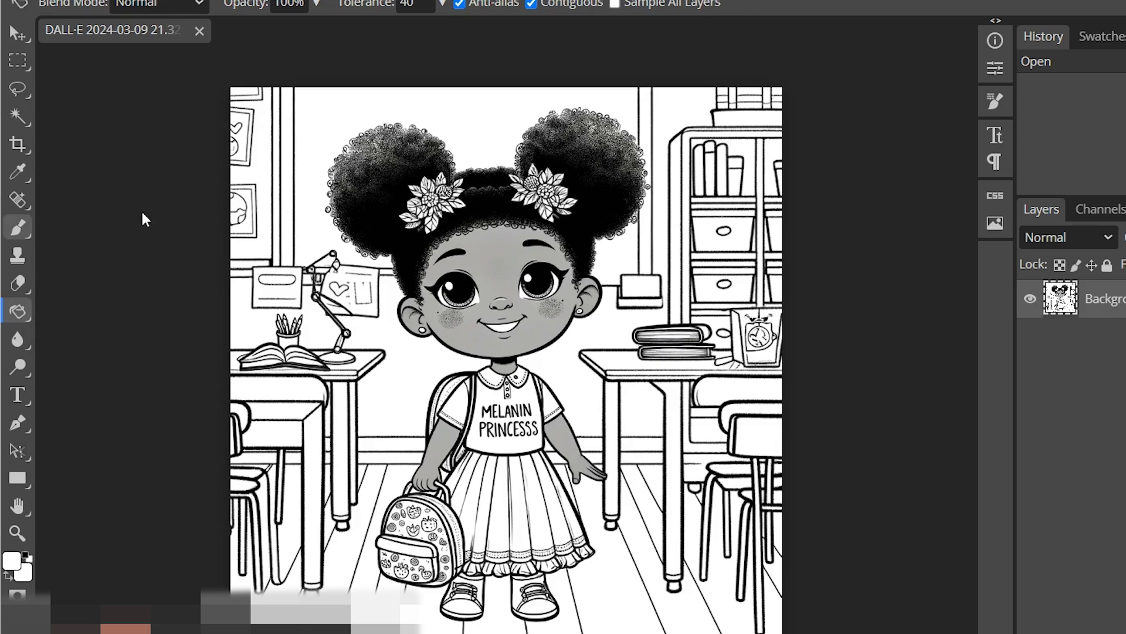
click(490, 246)
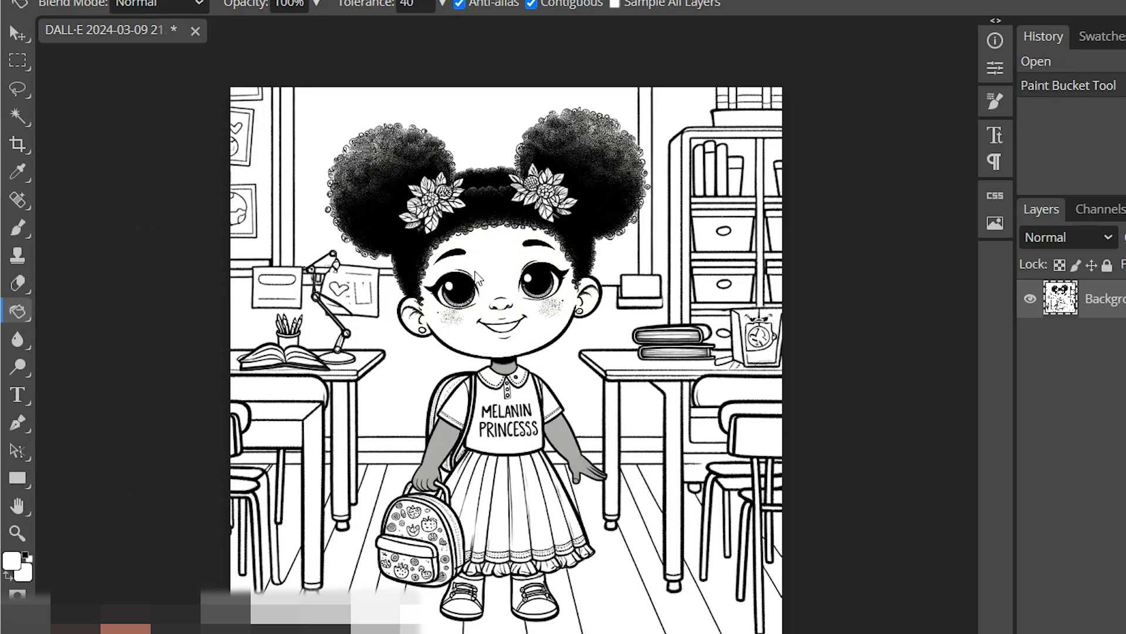
click(442, 455)
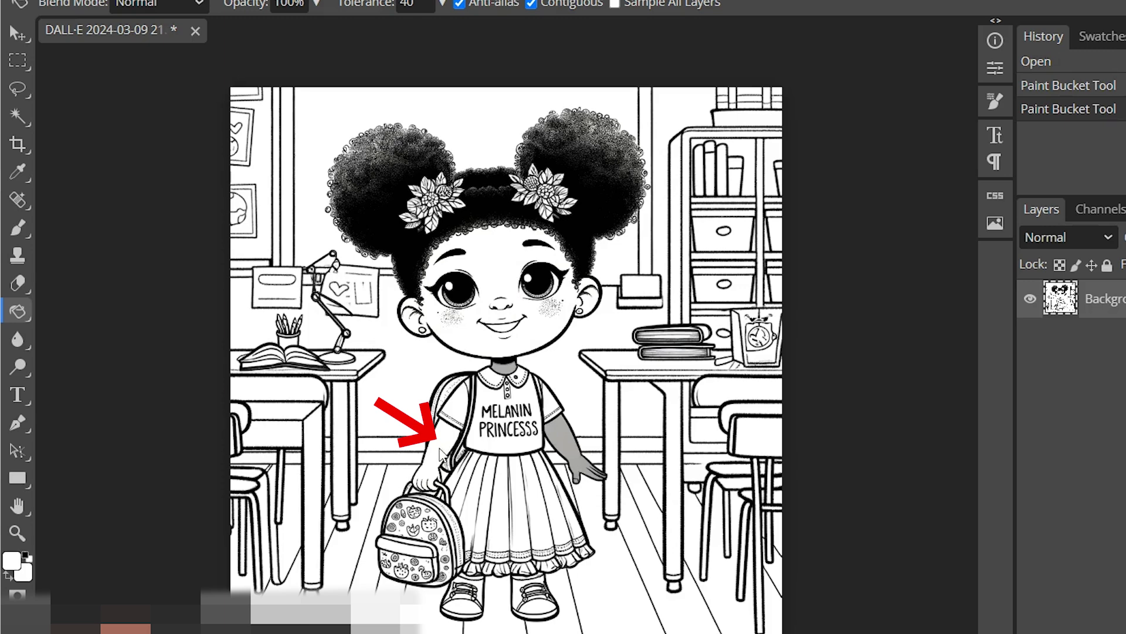
click(565, 437)
click(511, 373)
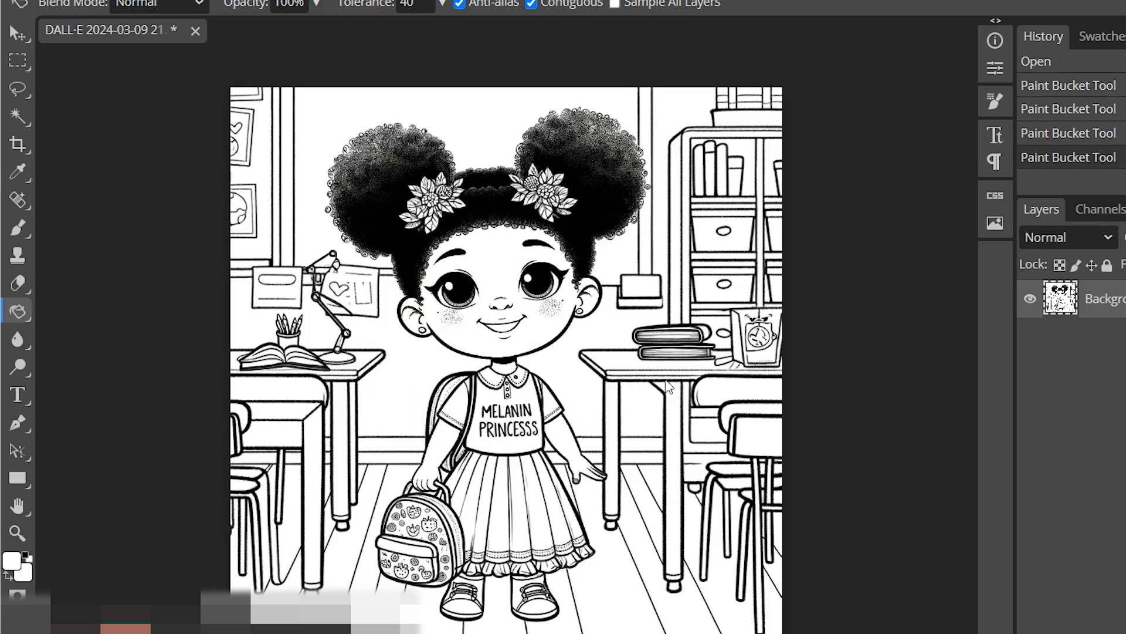
- Fill the small gray areas at the stacked books on the desk with white
click(705, 358)
click(701, 363)
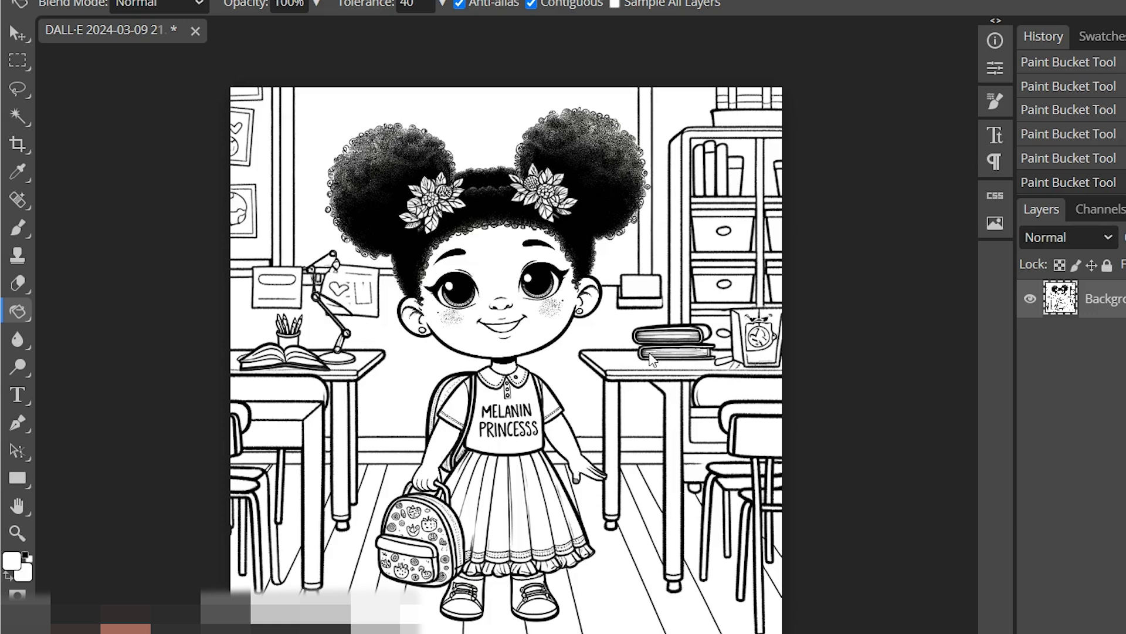
click(650, 354)
- Try filling the solid black hair above the girl's forehead with white, and undo that fill
click(491, 214)
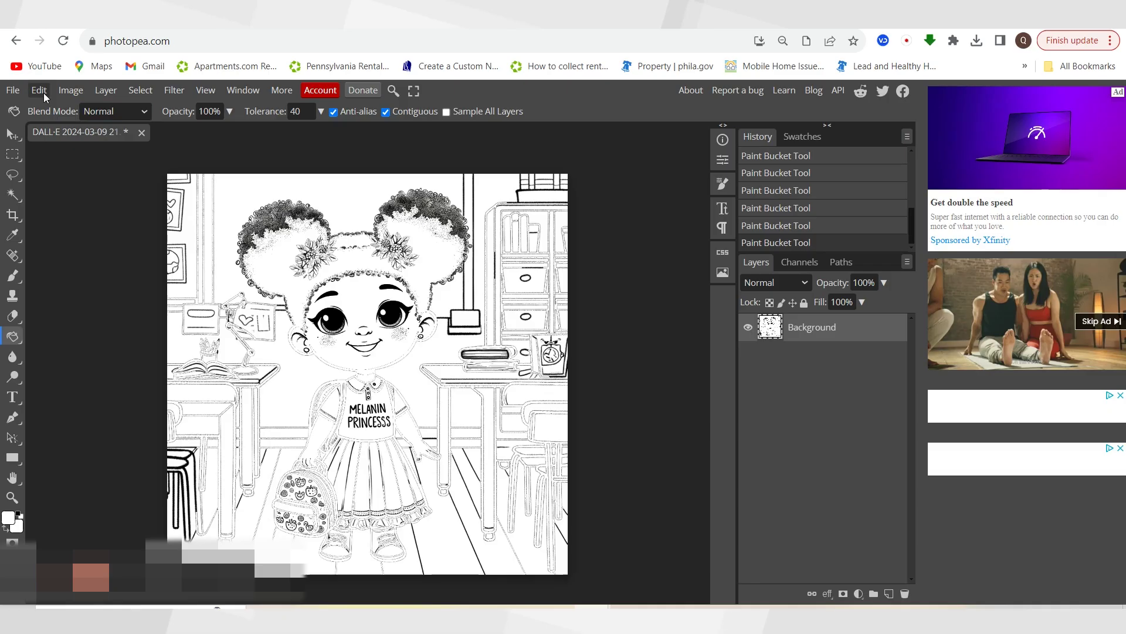
click(39, 90)
click(64, 110)
- Try filling several spots in the left hair puff with white using the Paint Bucket Tool at tolerance 40
click(255, 237)
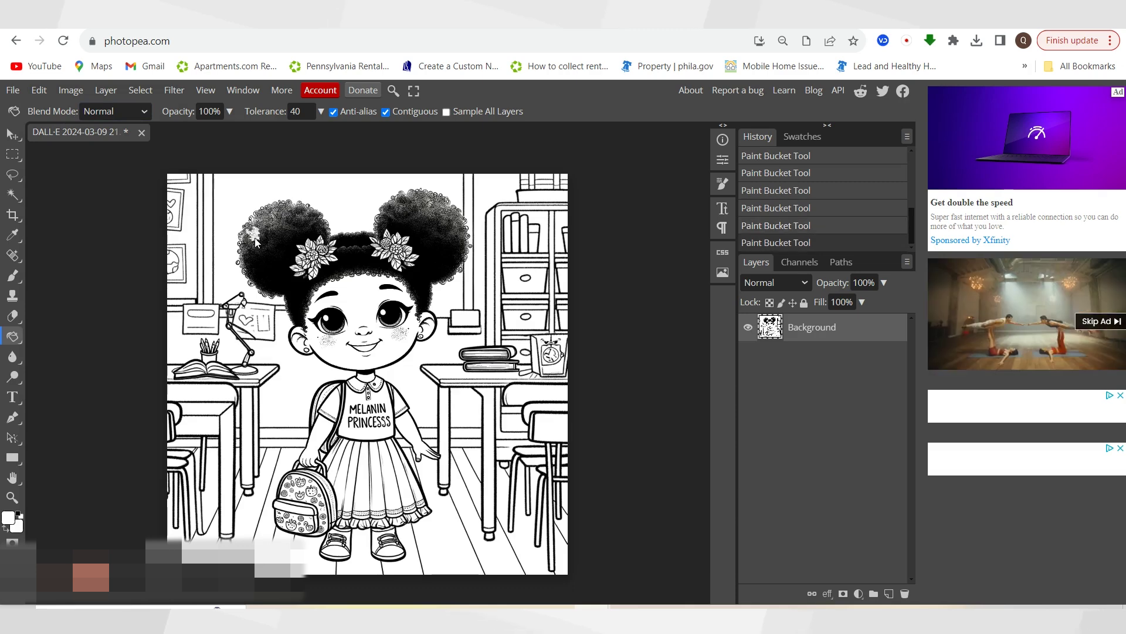
click(263, 228)
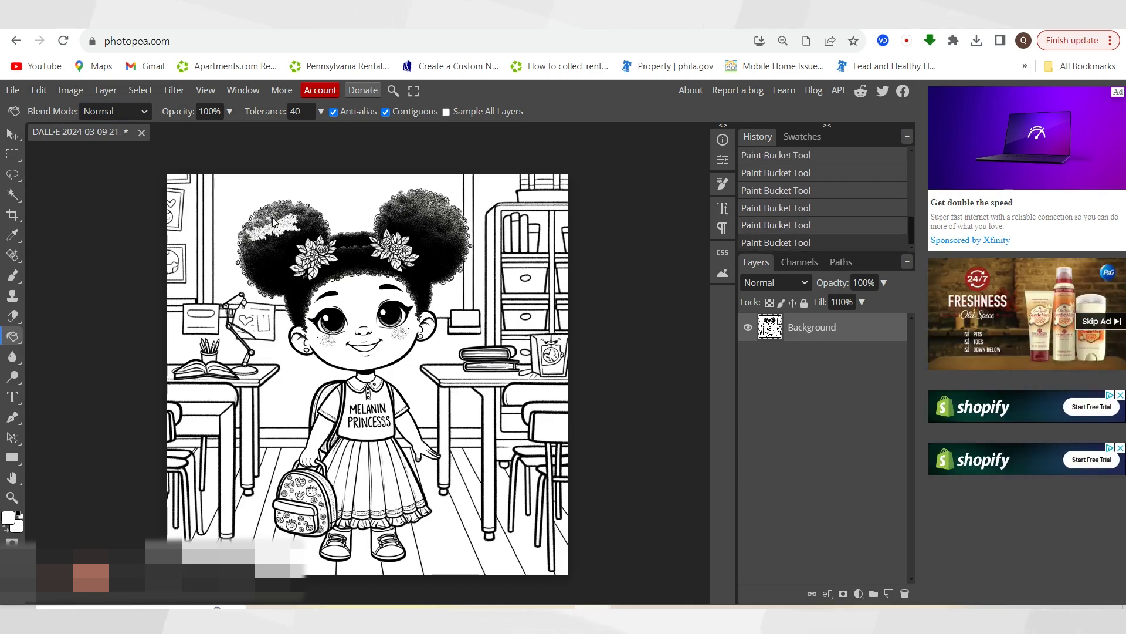
click(298, 217)
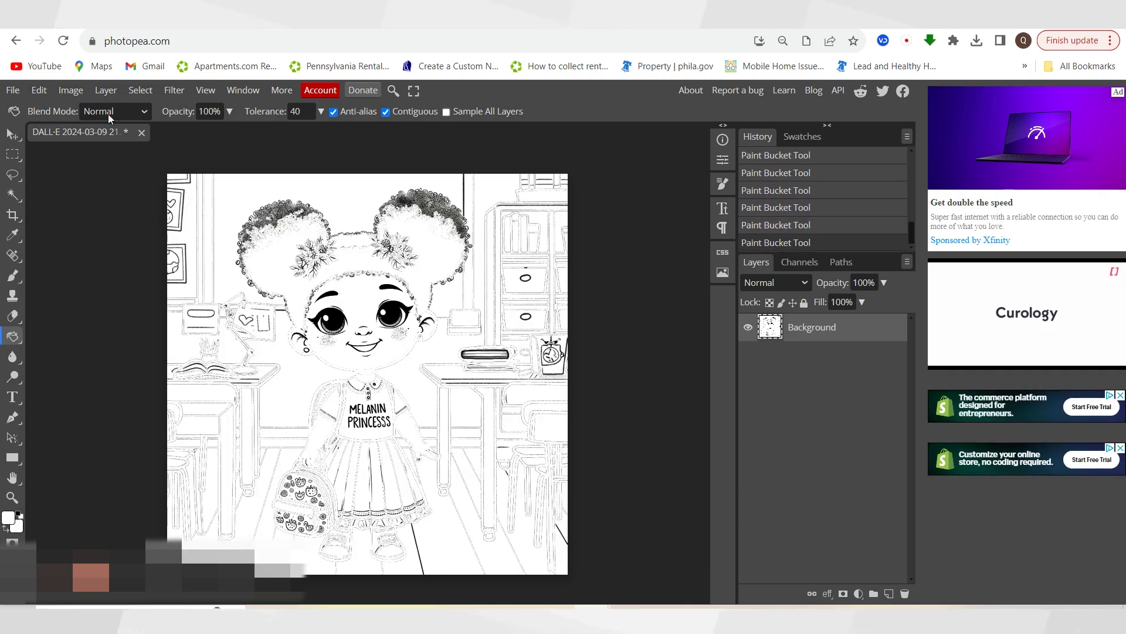
- Undo the white hair fills step by step until the left puff is restored
click(39, 89)
click(74, 149)
click(38, 90)
click(74, 150)
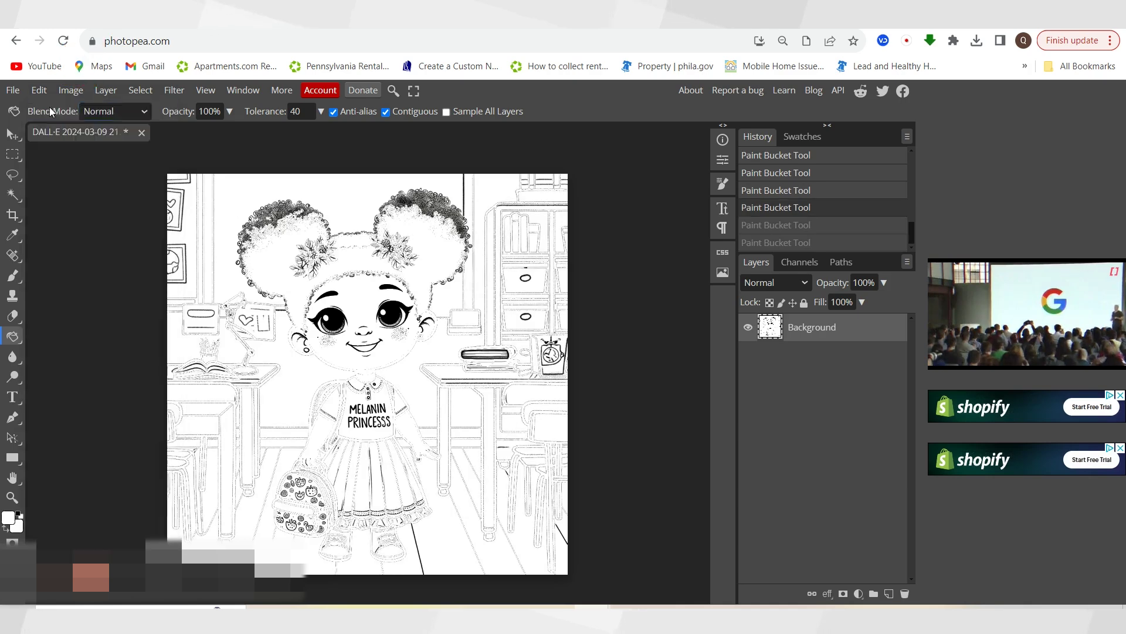
click(38, 94)
click(74, 150)
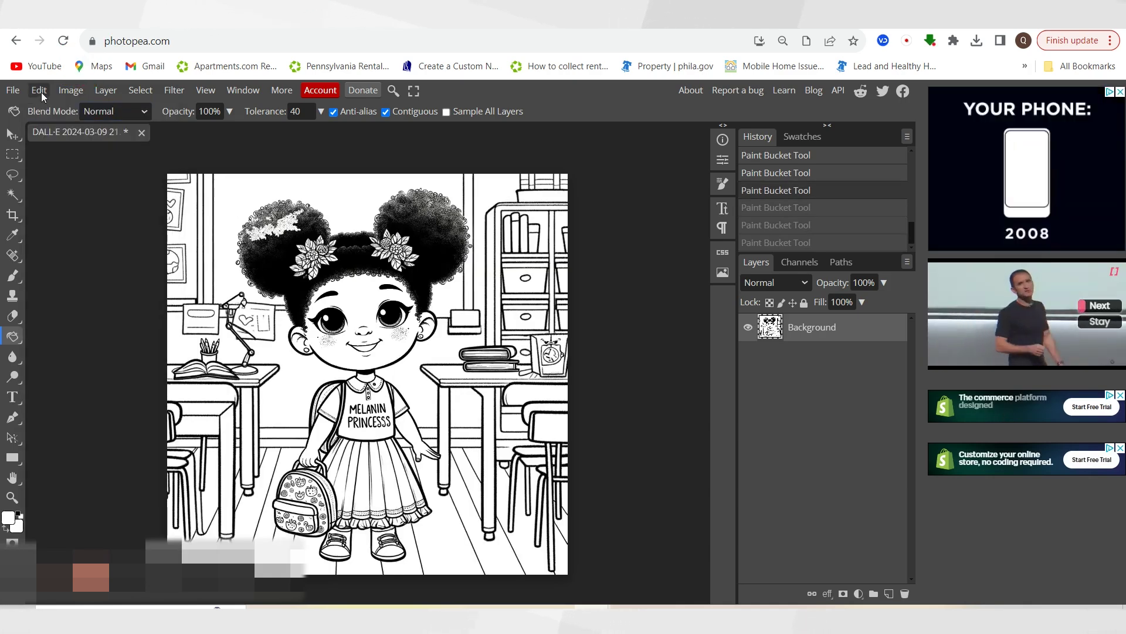
click(41, 92)
click(56, 112)
click(38, 90)
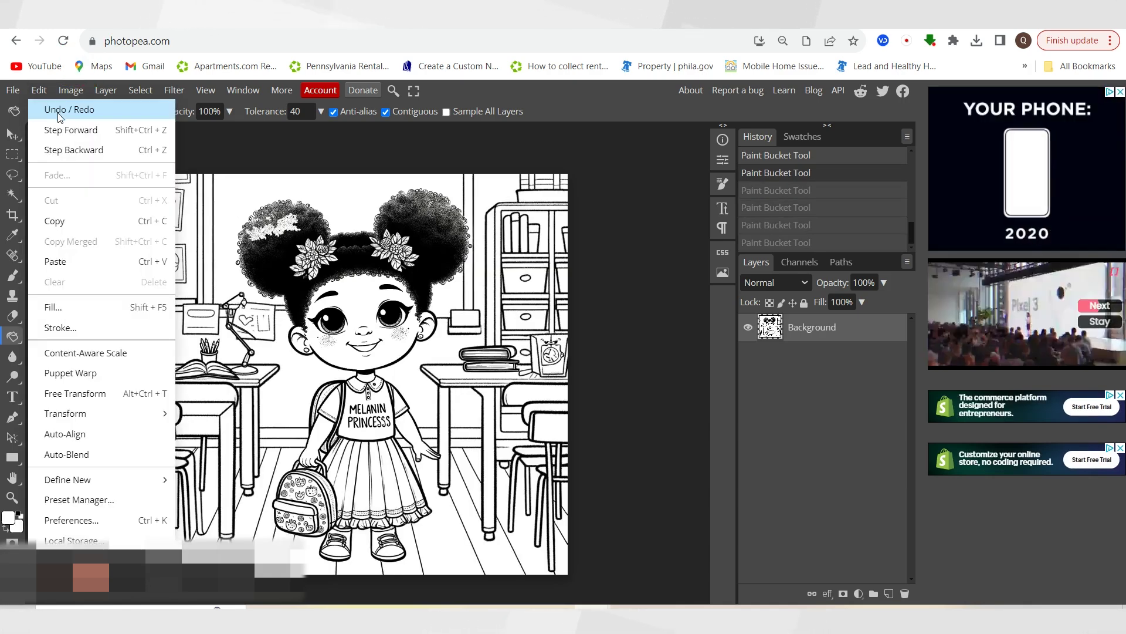
click(47, 105)
click(38, 90)
click(47, 111)
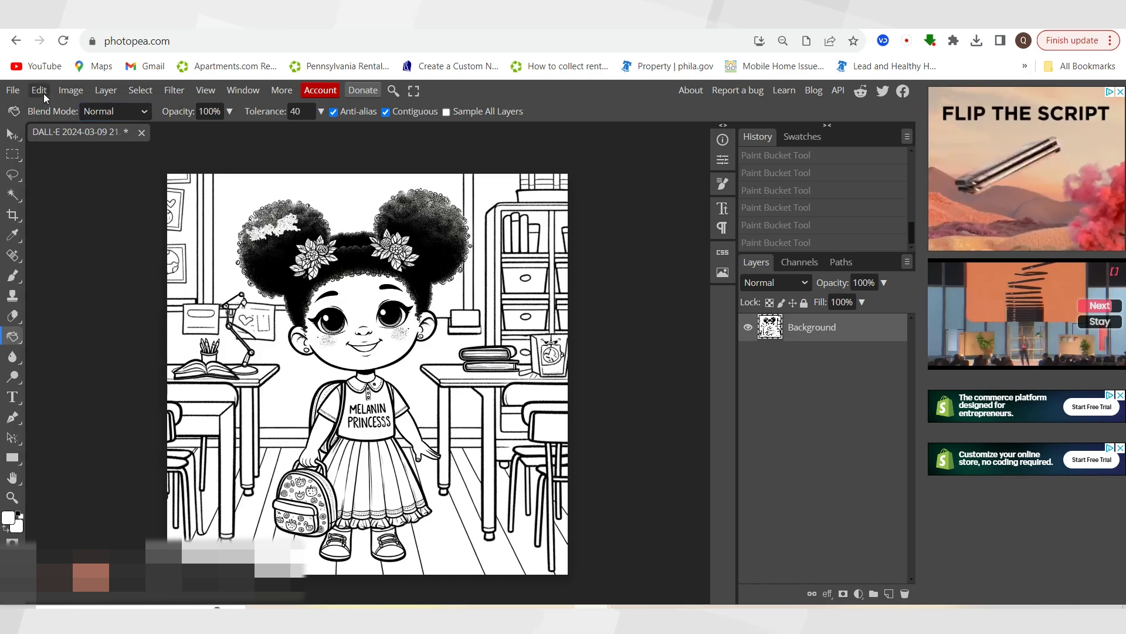
click(43, 92)
click(48, 109)
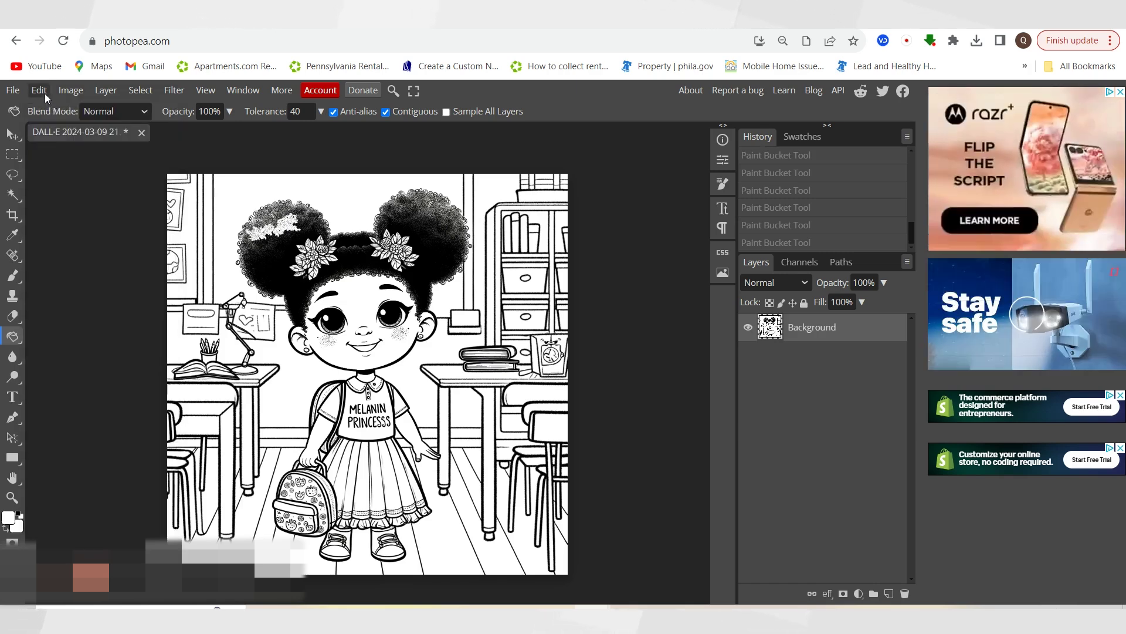
click(44, 93)
click(51, 109)
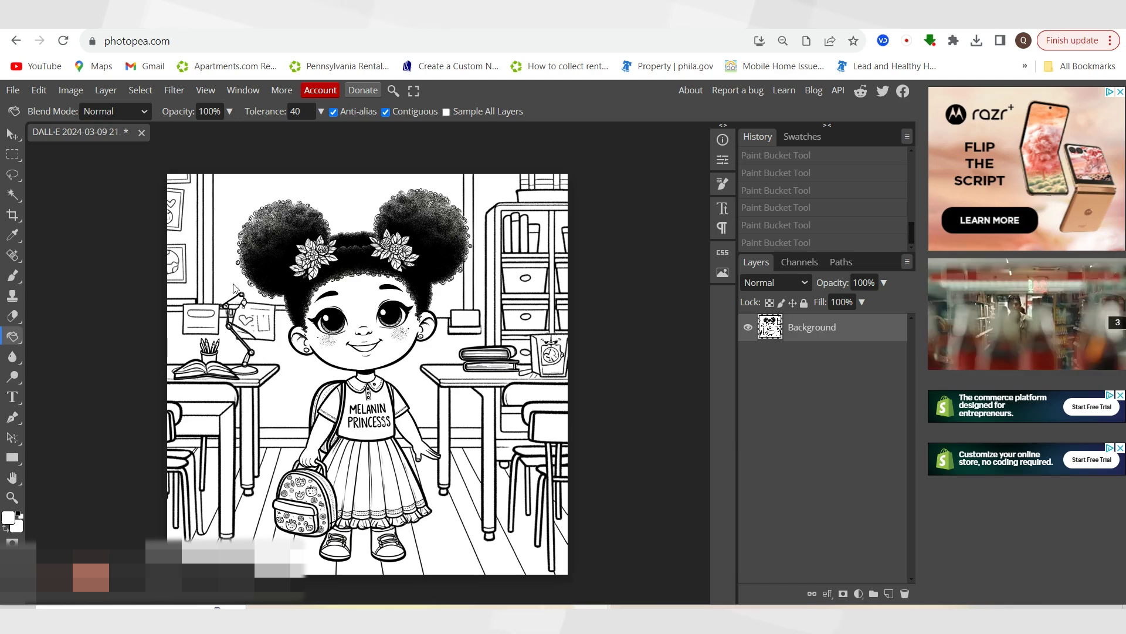
- Export the cleaned classroom image as a PNG at 1024 × 1024 px and 100% quality
click(12, 90)
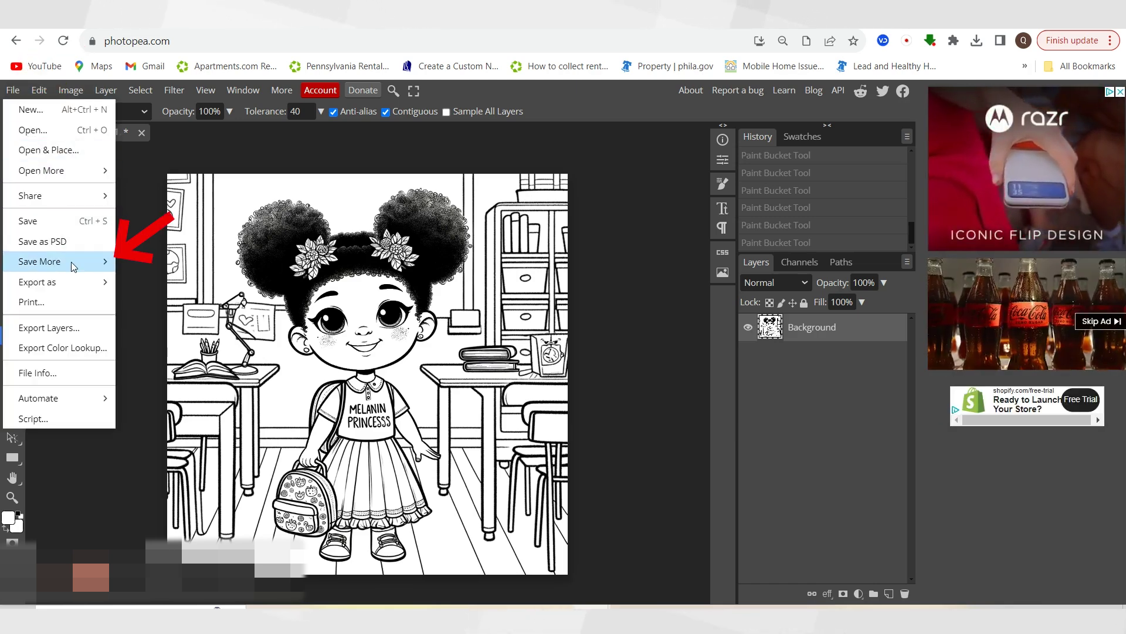
mouse_move(80, 286)
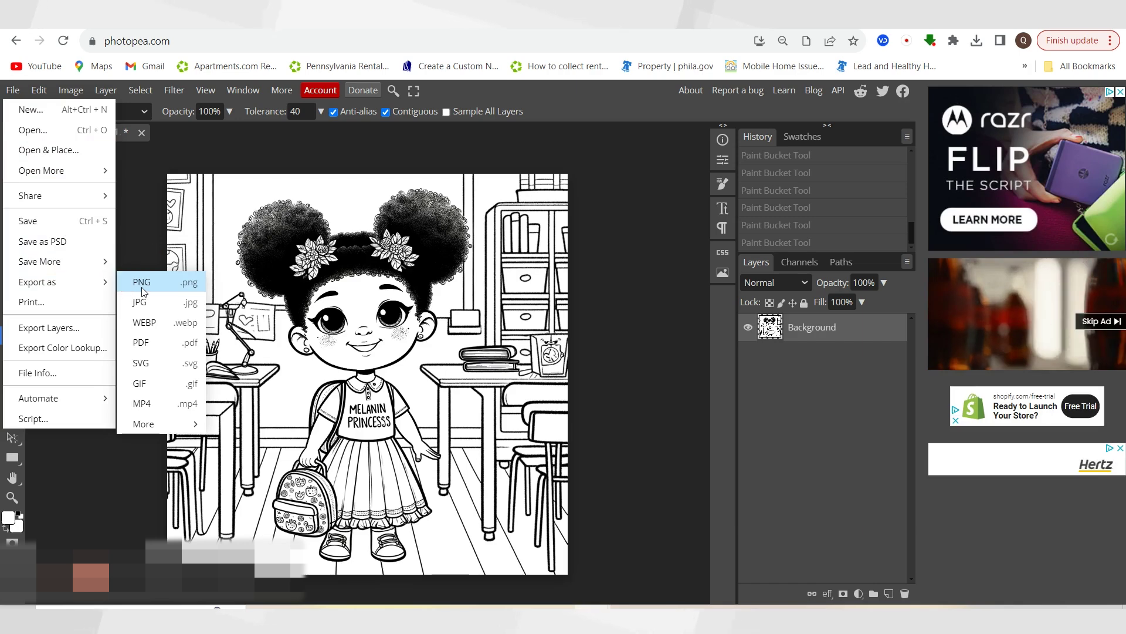
click(143, 289)
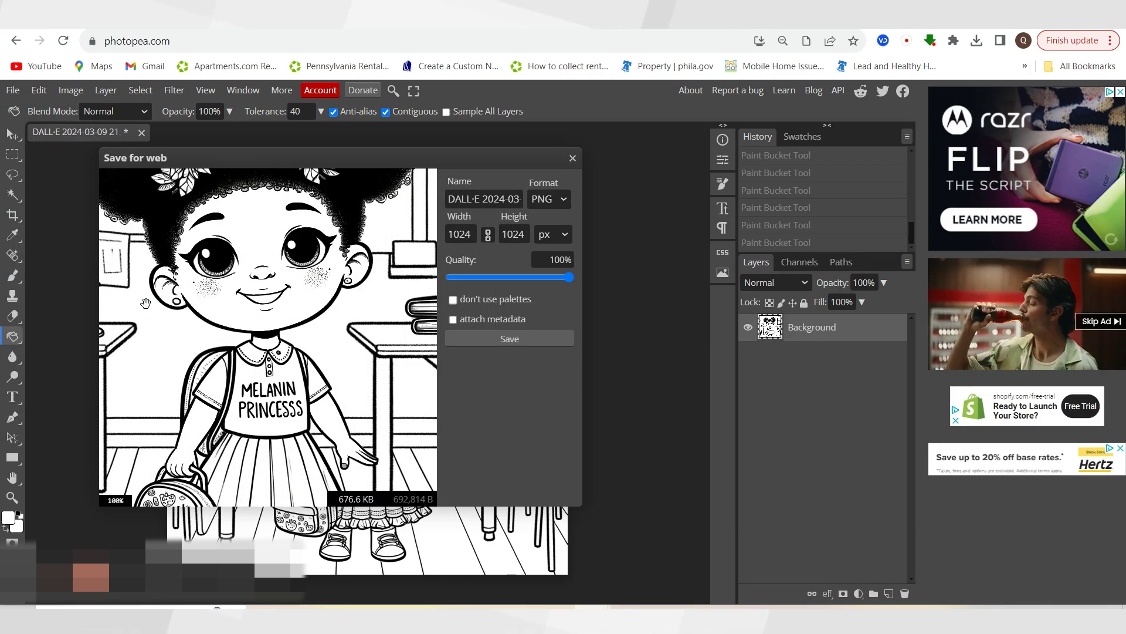
click(482, 339)
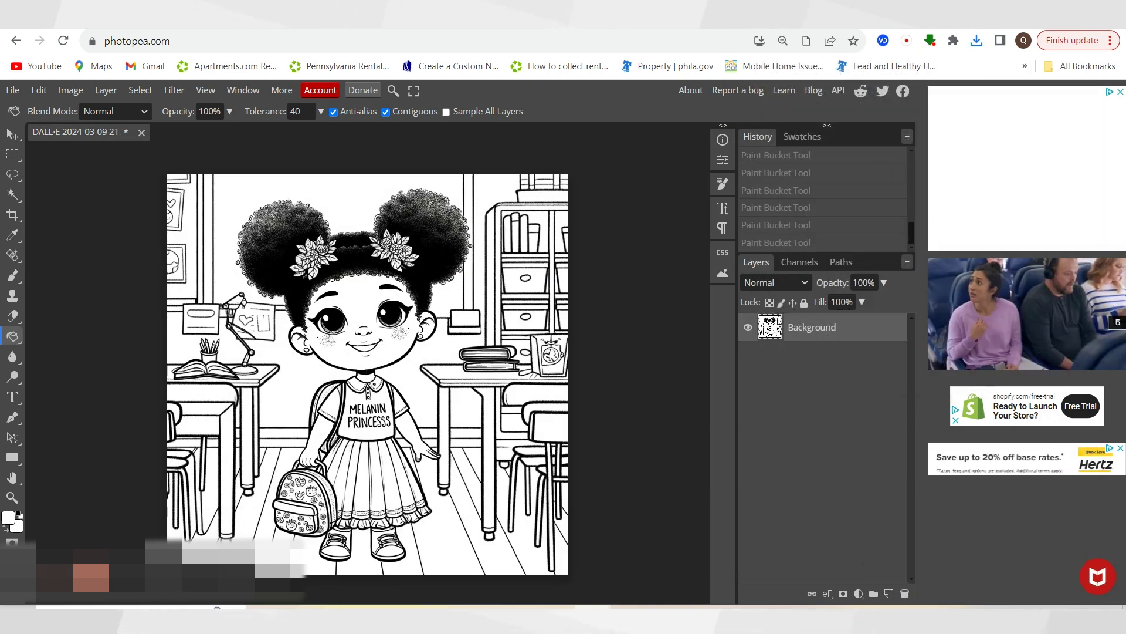
- Switch to the Canva book design and upload the cleaned and the gray-skinned classroom images from the Downloads folder
key(ctrl+Tab)
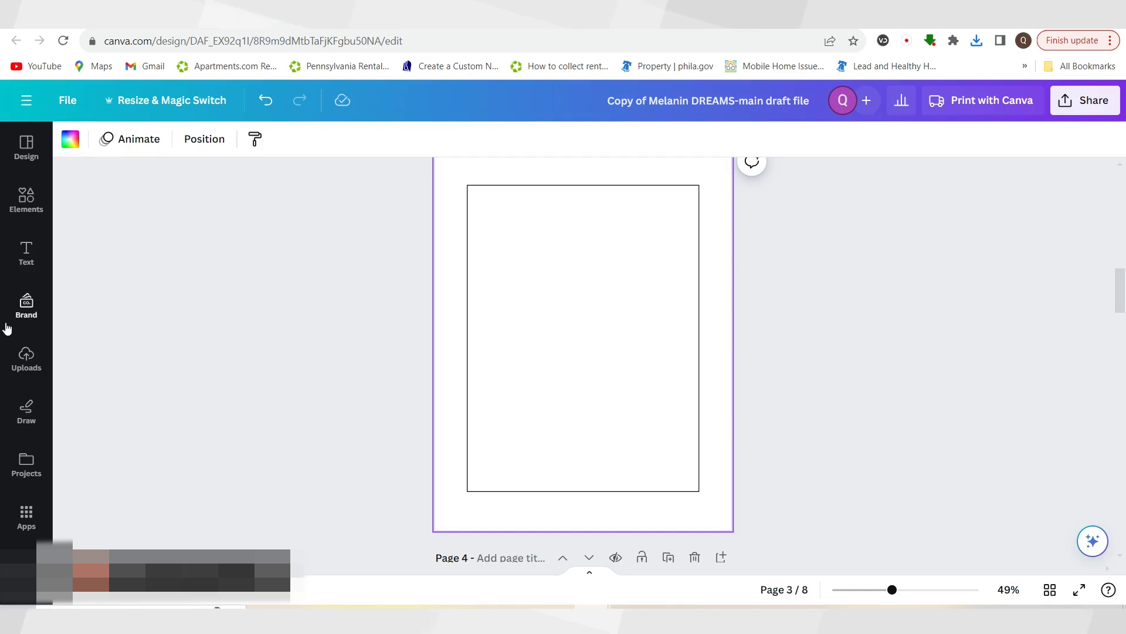
click(22, 350)
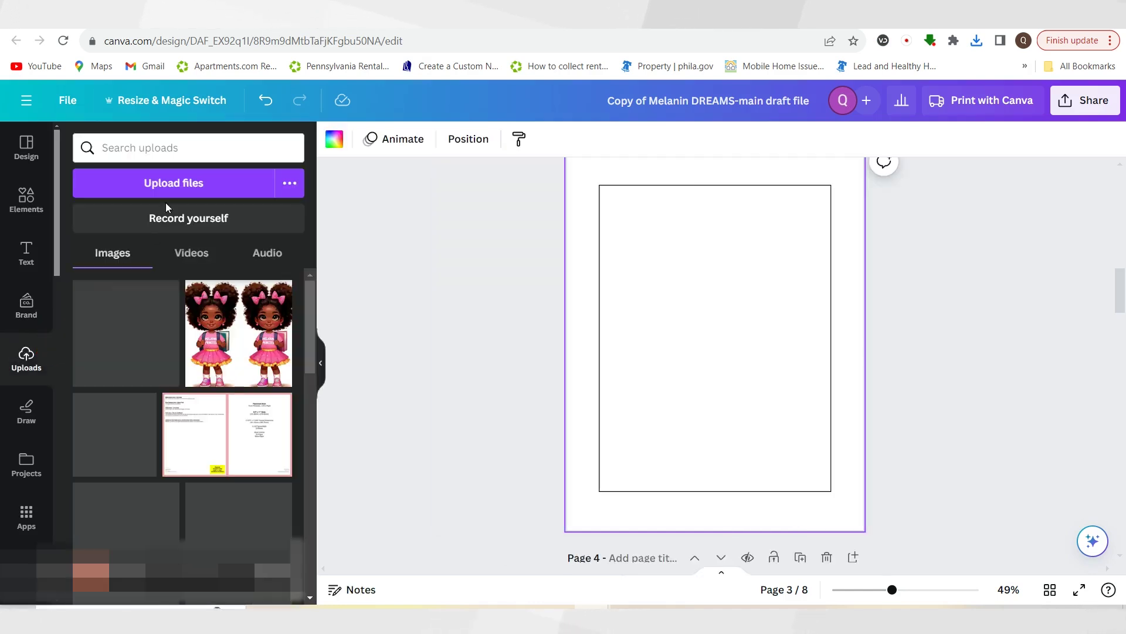
click(172, 184)
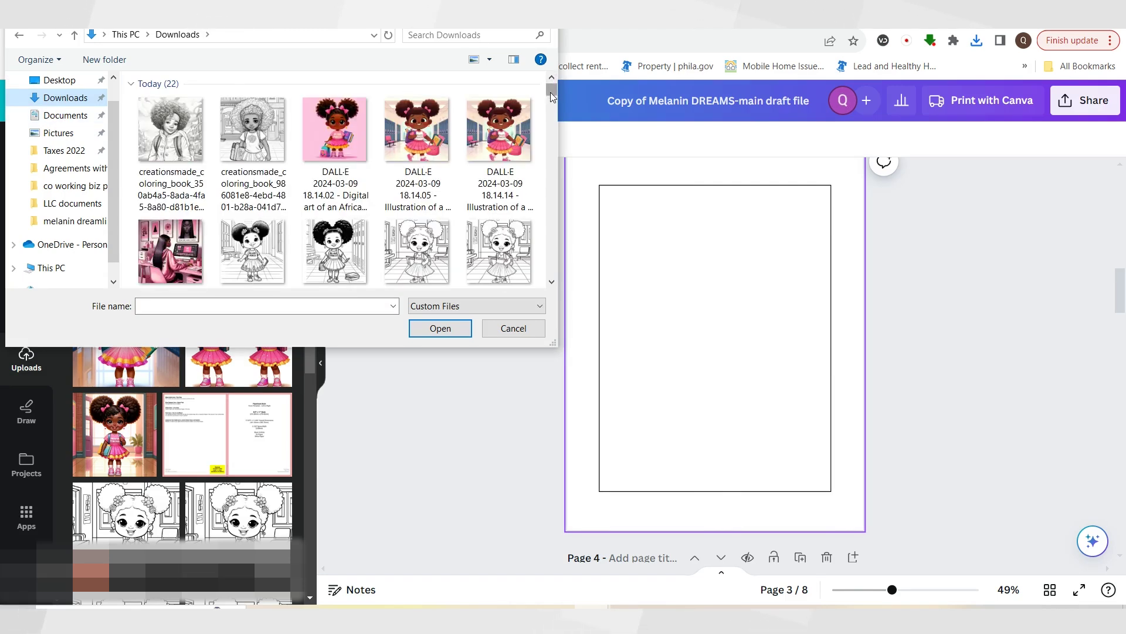
click(161, 129)
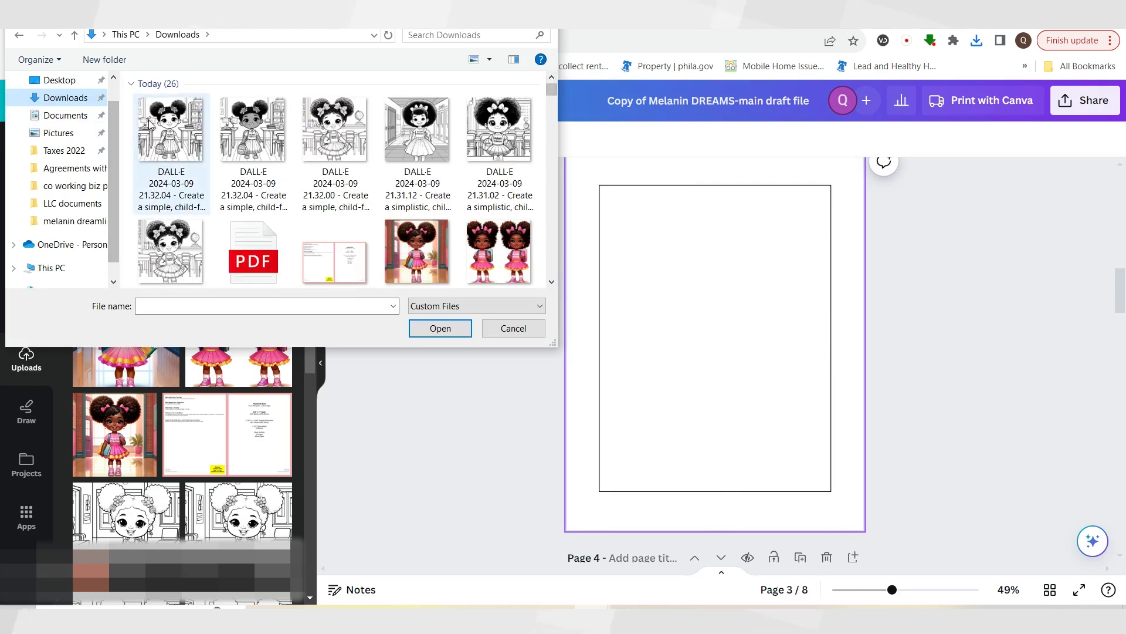
ctrl+click(254, 129)
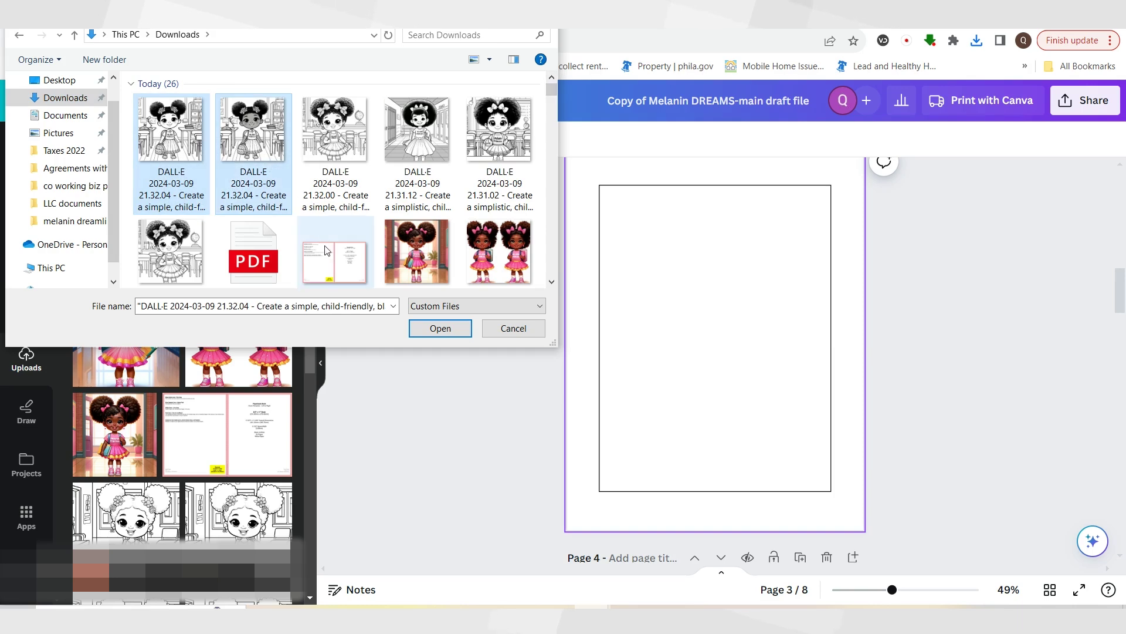
click(440, 328)
- Duplicate page 3 and place the gray-skinned classroom image on the copy, enlarged and centered horizontally inside the black frame
scroll(813, 395, up, 3)
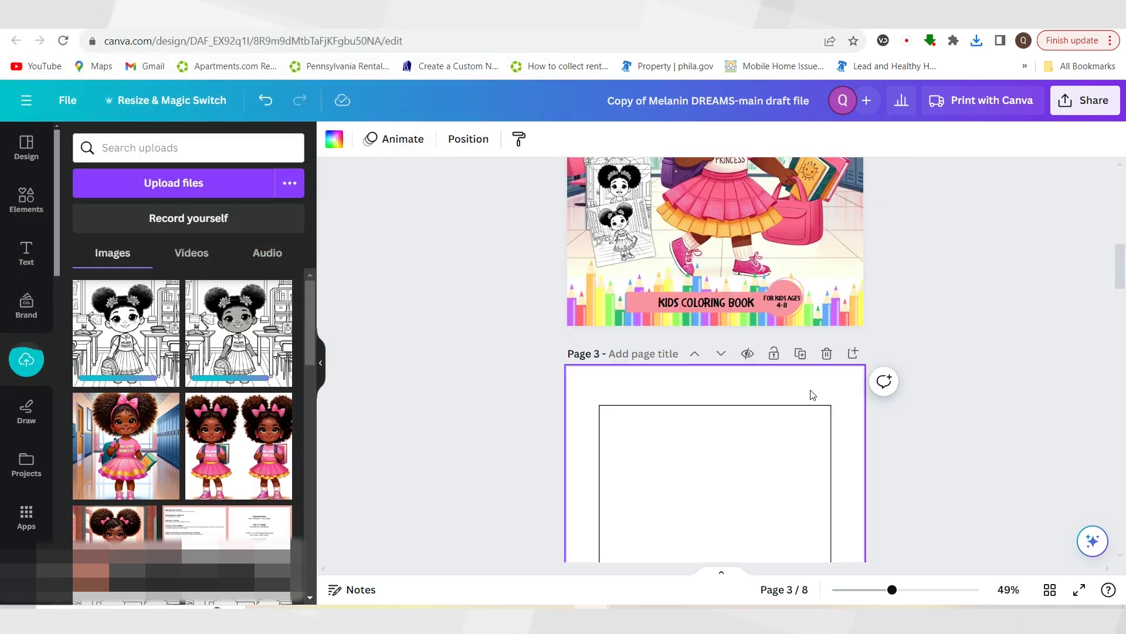
click(801, 353)
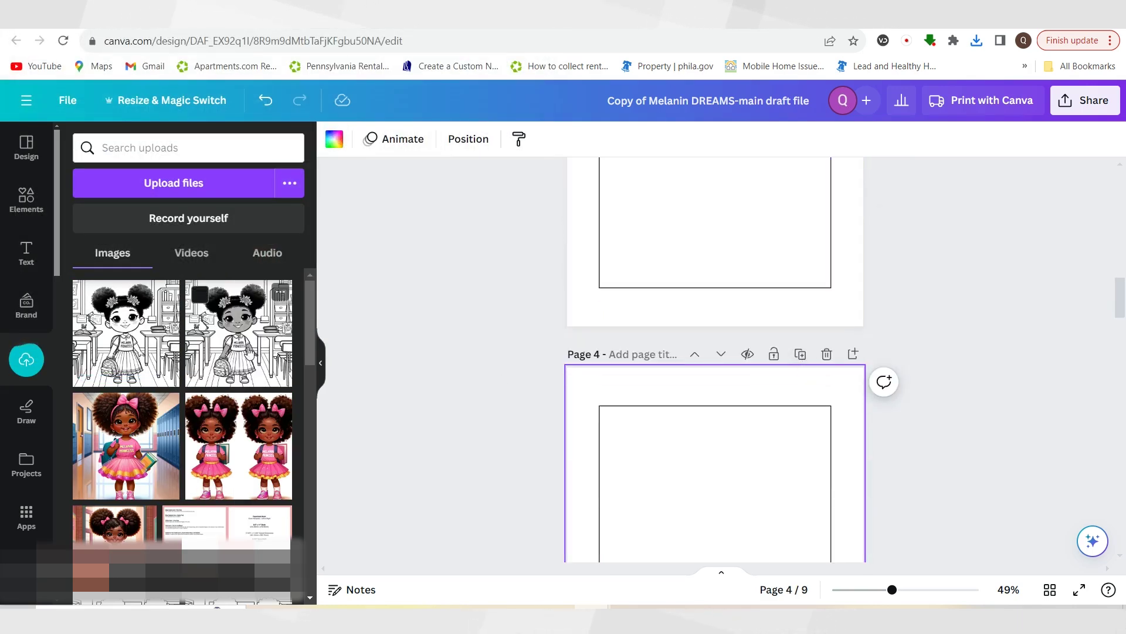
click(238, 333)
scroll(915, 420, down, 1)
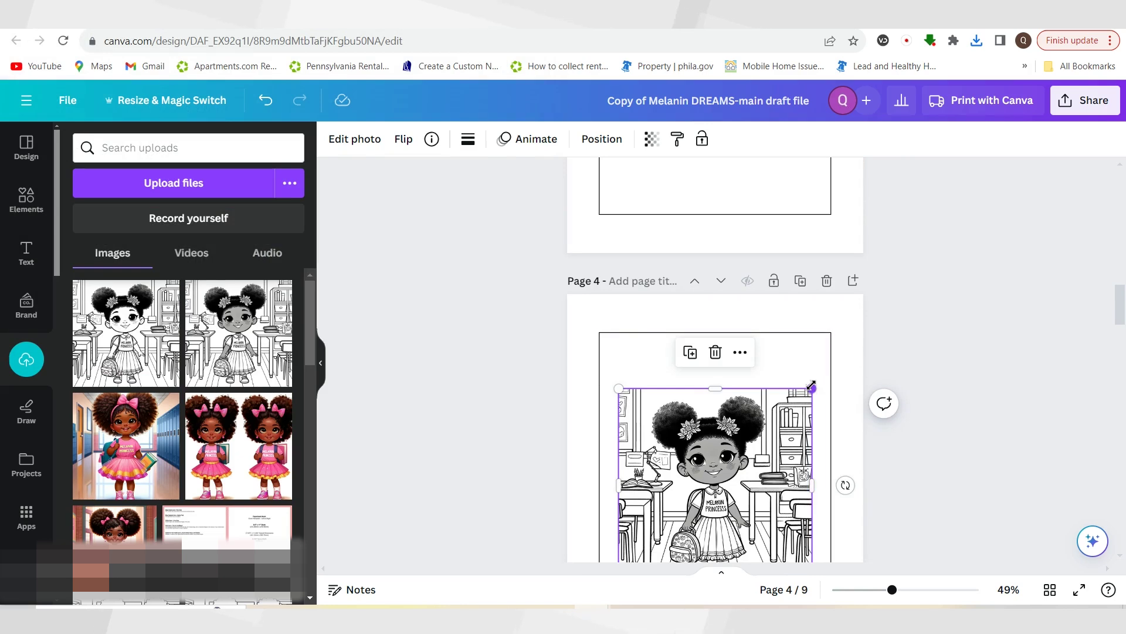
drag(812, 389, 832, 369)
drag(733, 470, 714, 441)
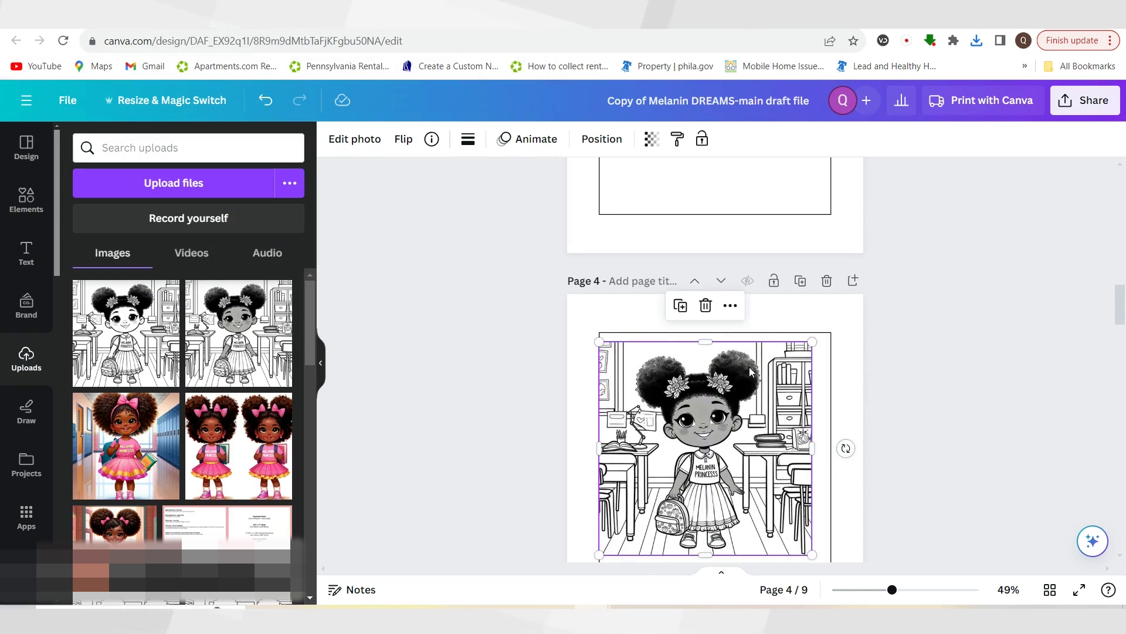
drag(891, 590, 912, 589)
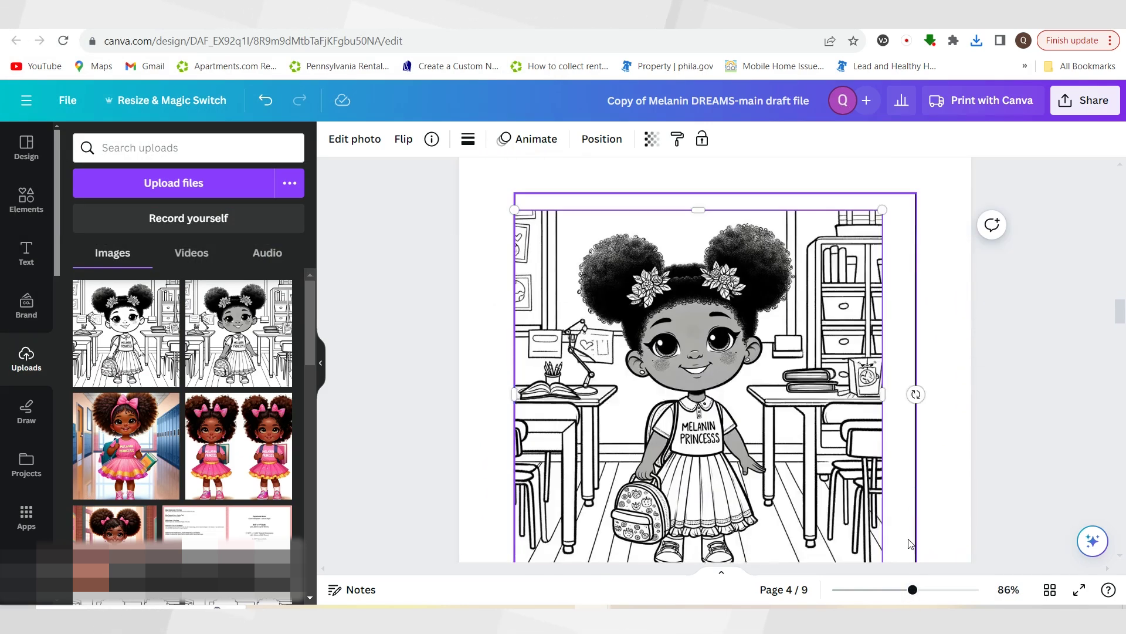
scroll(733, 410, down, 1)
drag(723, 408, 738, 406)
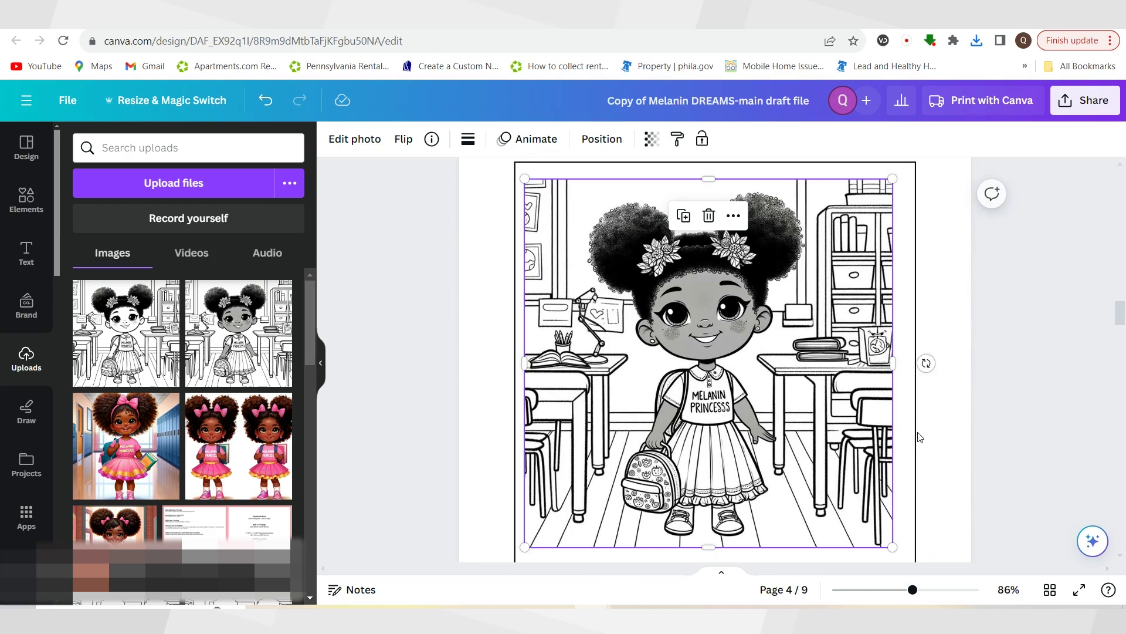
click(1044, 428)
- Place the cleaned classroom image on page 3 and enlarge it to about 6.37 in wide within the upper part of the frame
scroll(1044, 428, up, 3)
scroll(1043, 428, up, 5)
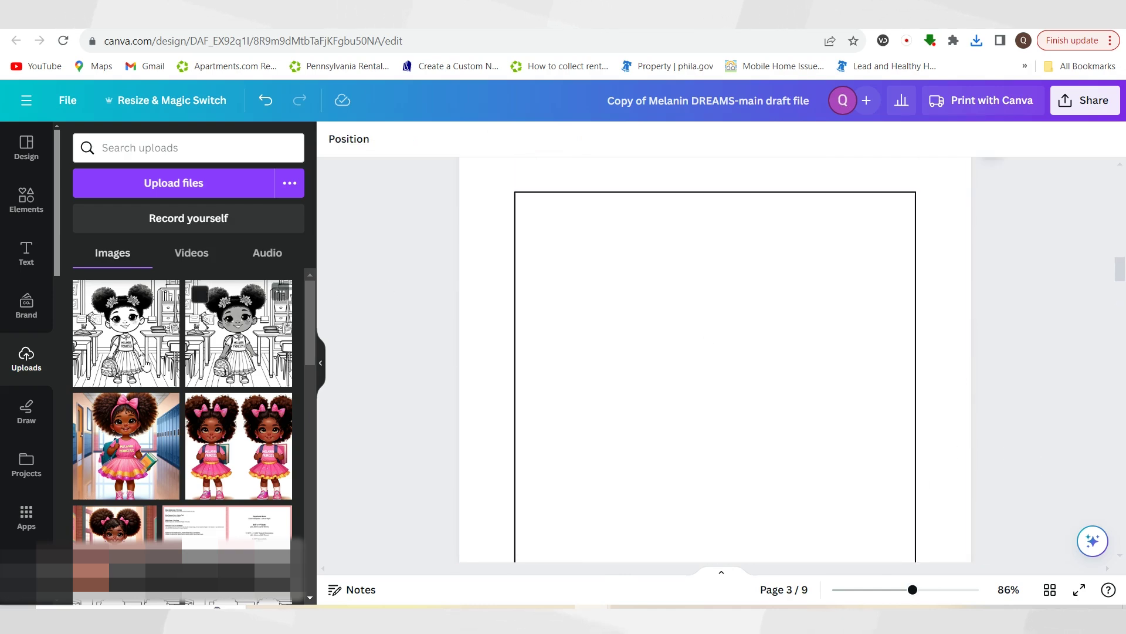
click(126, 332)
scroll(808, 359, down, 2)
drag(809, 360, 800, 360)
scroll(874, 364, up, 3)
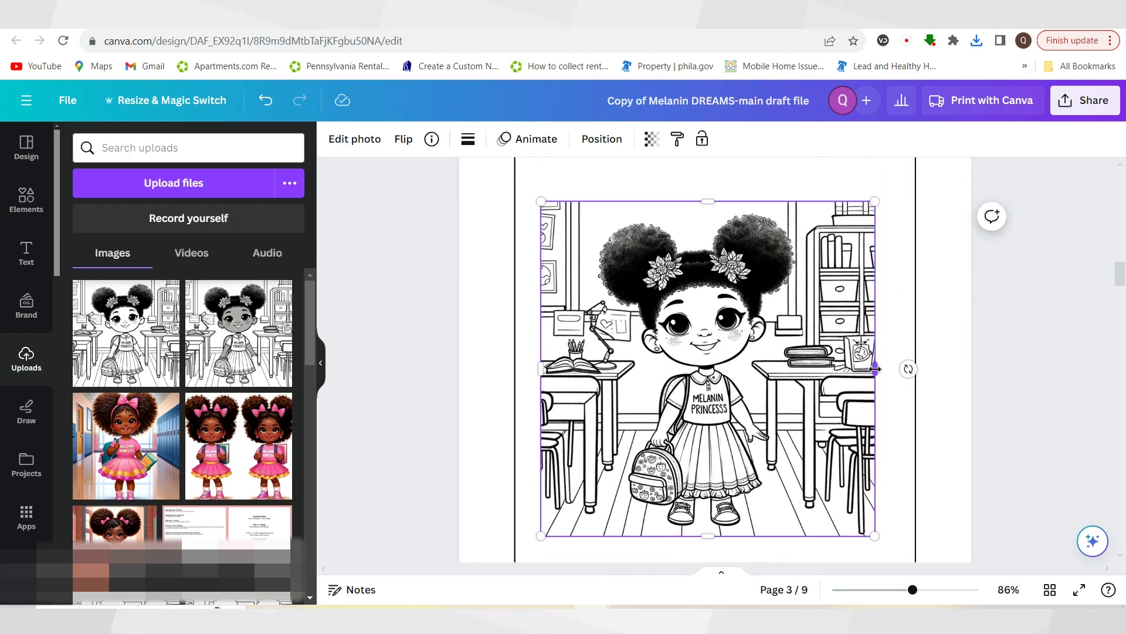
drag(875, 271, 904, 226)
drag(838, 261, 822, 259)
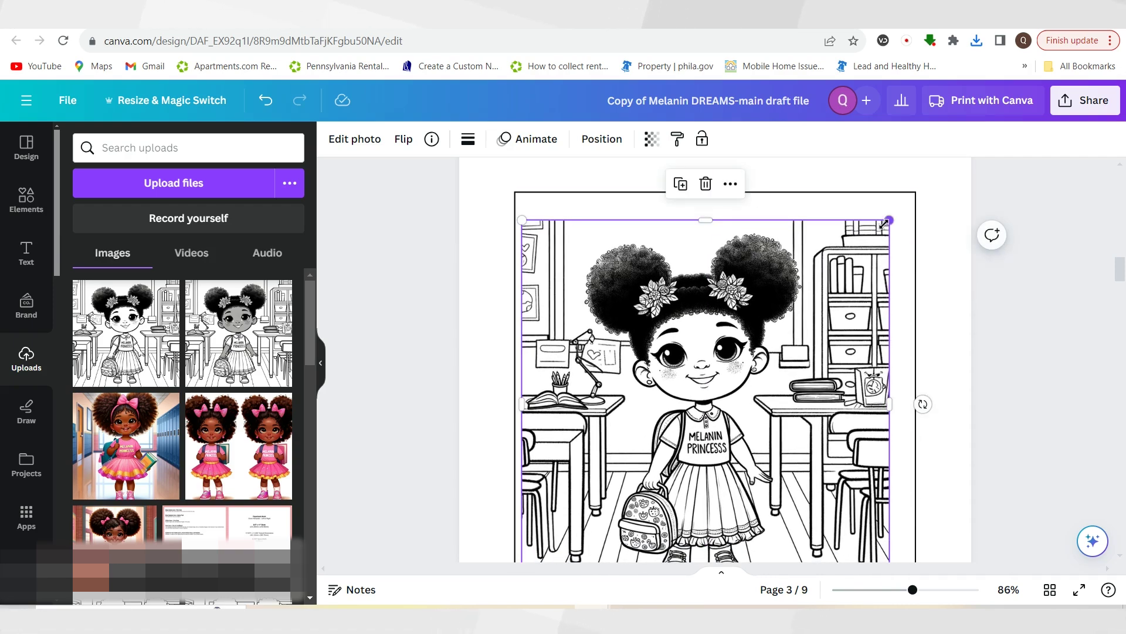
drag(885, 223, 907, 207)
drag(912, 590, 893, 589)
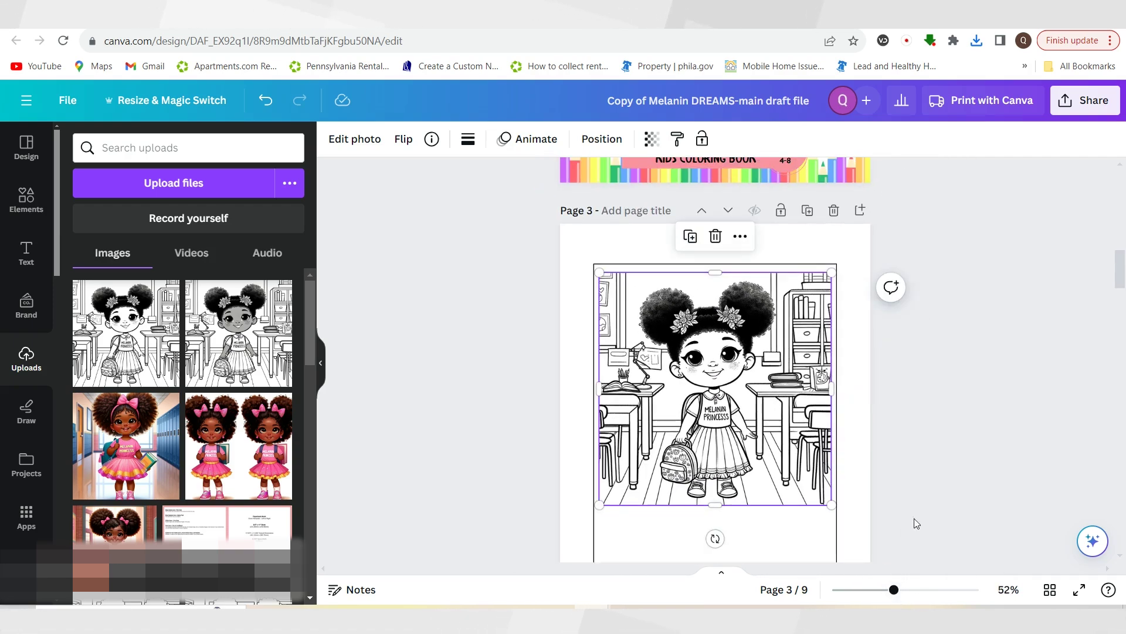
click(883, 459)
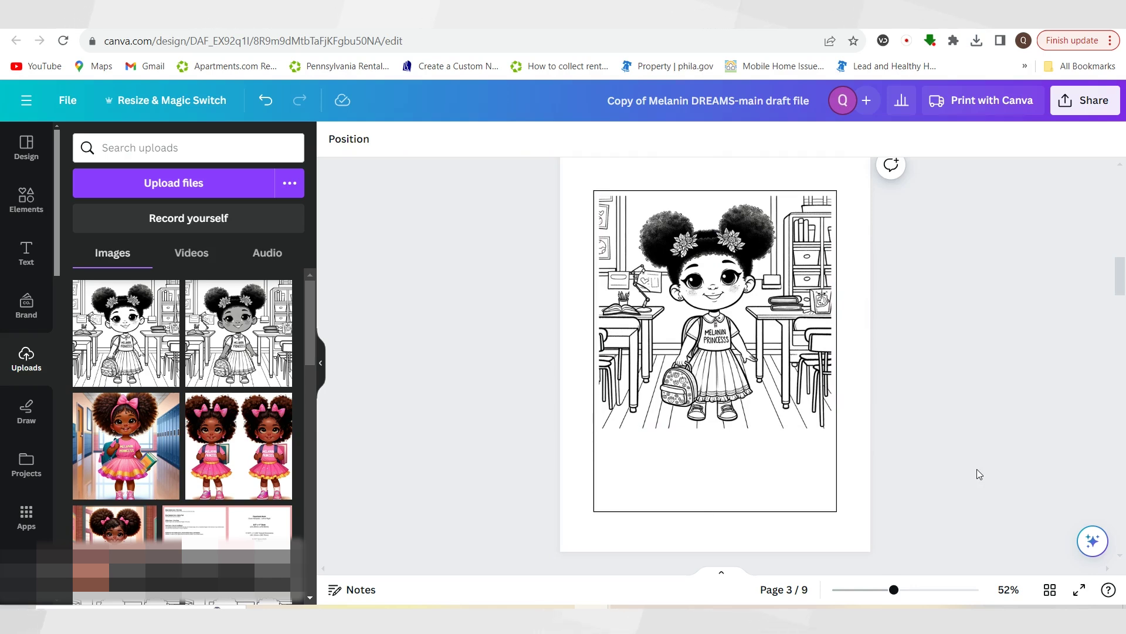
- Find fonts matching "children font", add a Children One text box, and place it below the classroom image on page 3
click(36, 262)
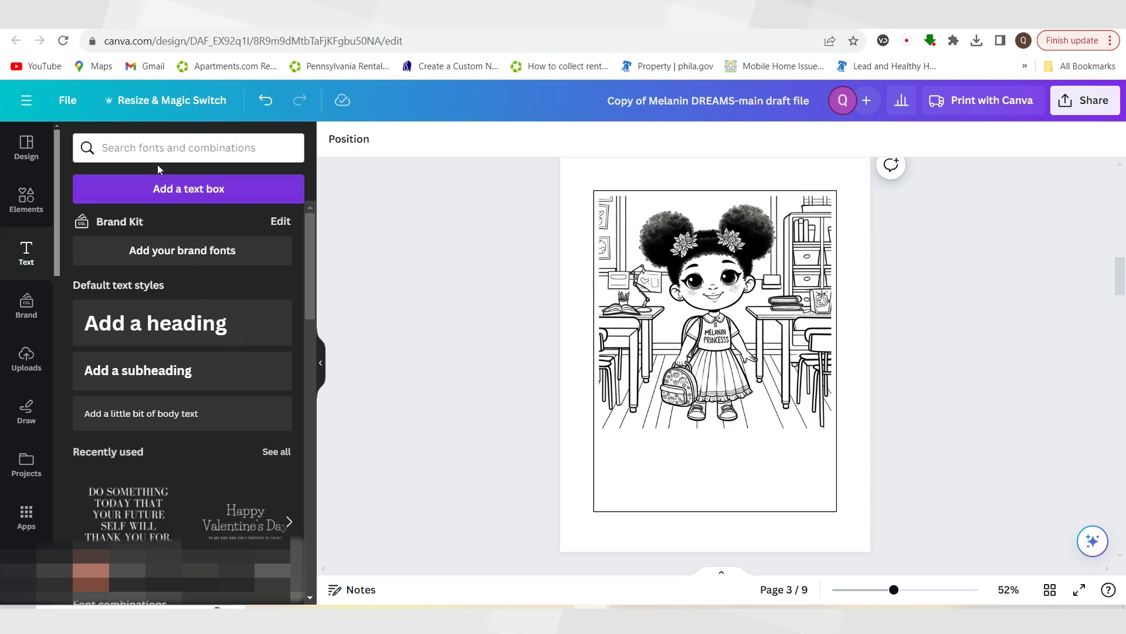
click(153, 147)
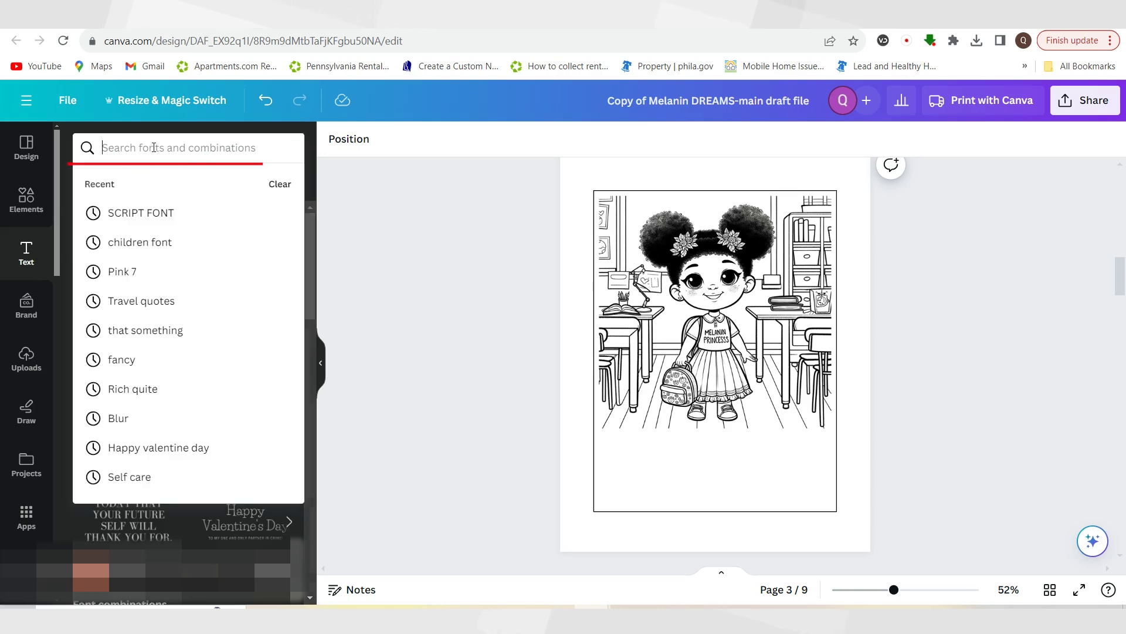
click(153, 250)
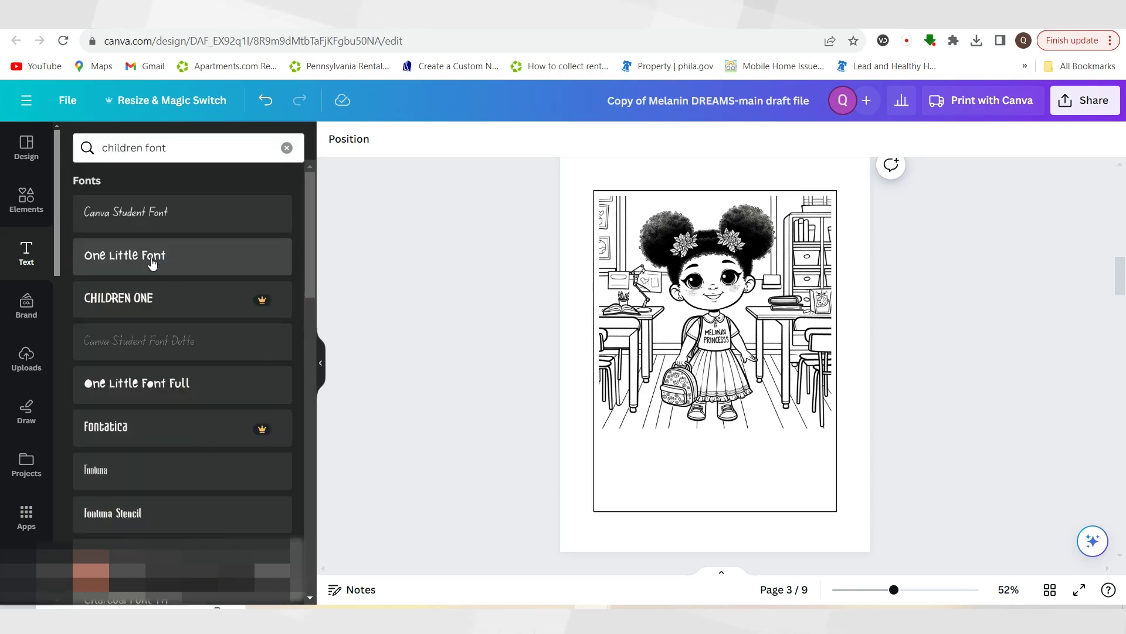
click(151, 298)
drag(699, 350, 541, 314)
drag(645, 341, 693, 456)
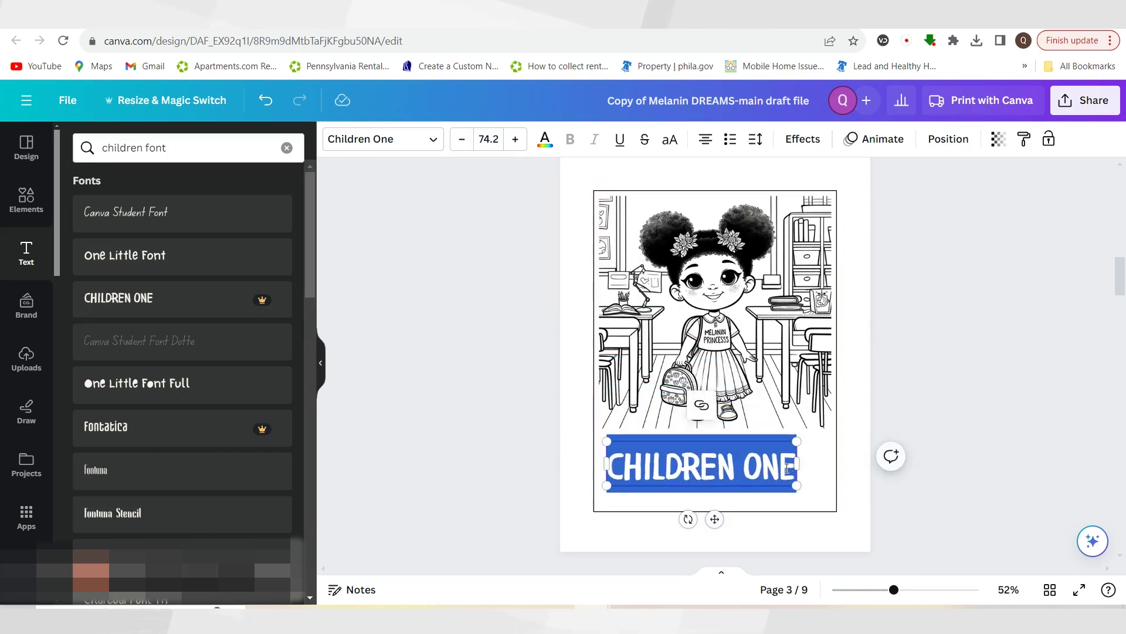
- Replace the text box's wording with the two-line caption "LAYLA LOVES HER / NEW CLASSROOM"
click(786, 468)
key(BackSpace)
key(BackSpace)
key(BackSpace)
key(BackSpace)
key(BackSpace)
key(BackSpace)
key(BackSpace)
key(BackSpace)
key(BackSpace)
key(BackSpace)
key(BackSpace)
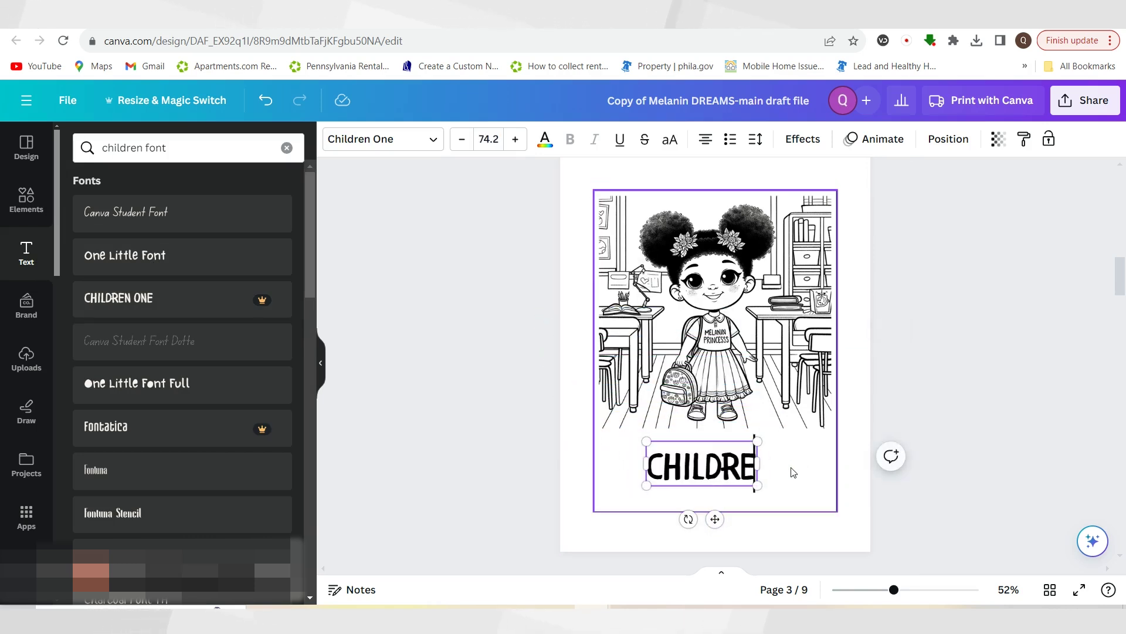
key(BackSpace)
text(LAYLA)
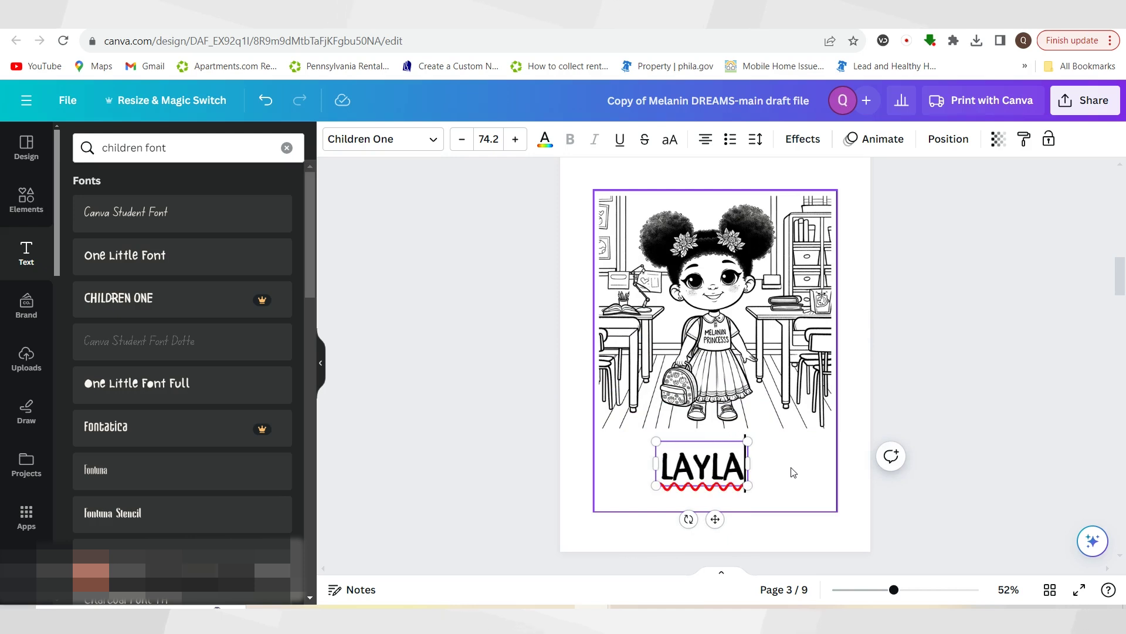
text( LOVES HER)
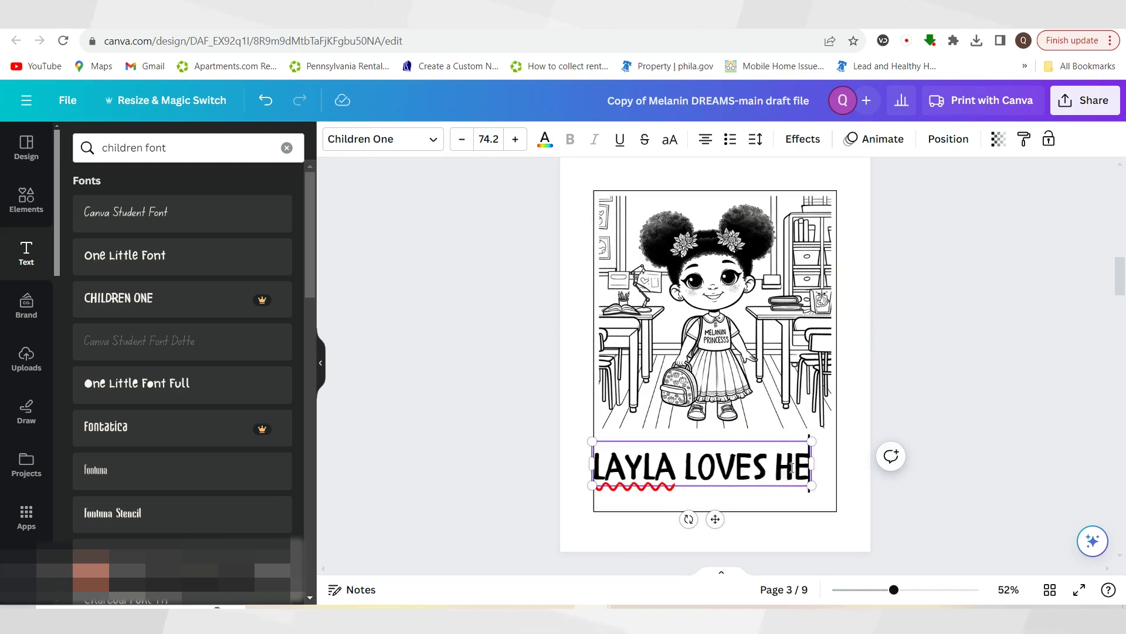
key(Return)
text(NEW CLASSROOM)
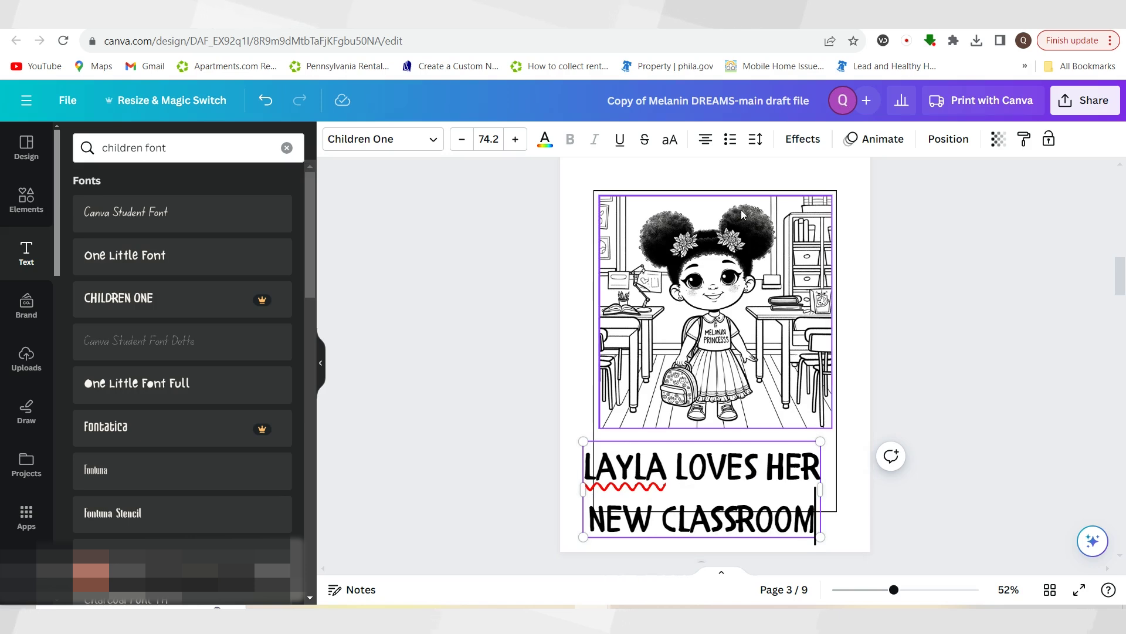
- Tighten the caption's line spacing to 0.74 and shrink the text so both lines end above the frame's lower edge
click(756, 139)
drag(832, 239, 782, 236)
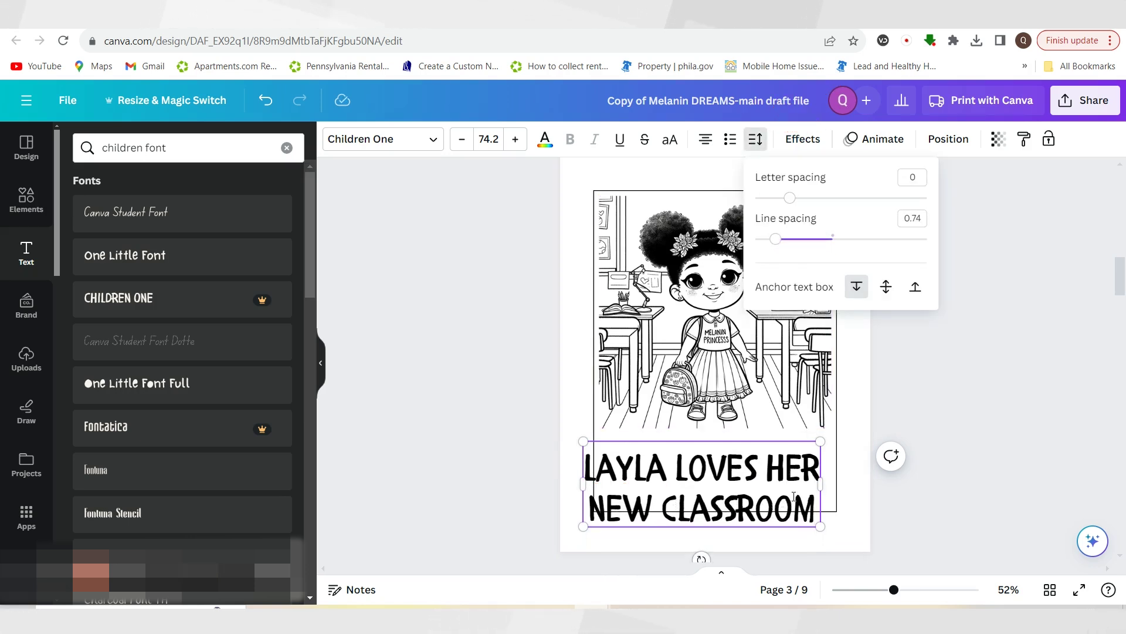
drag(820, 484, 667, 466)
- Examine the stacking and alignment options of the black frame and the classroom image on page 3
click(788, 495)
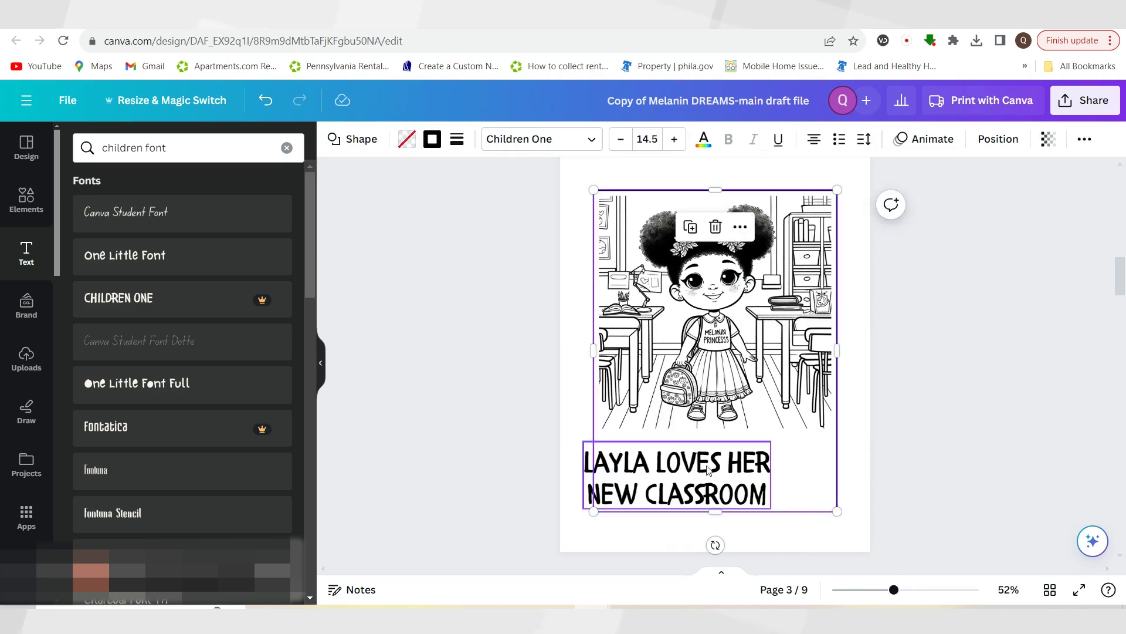
click(997, 139)
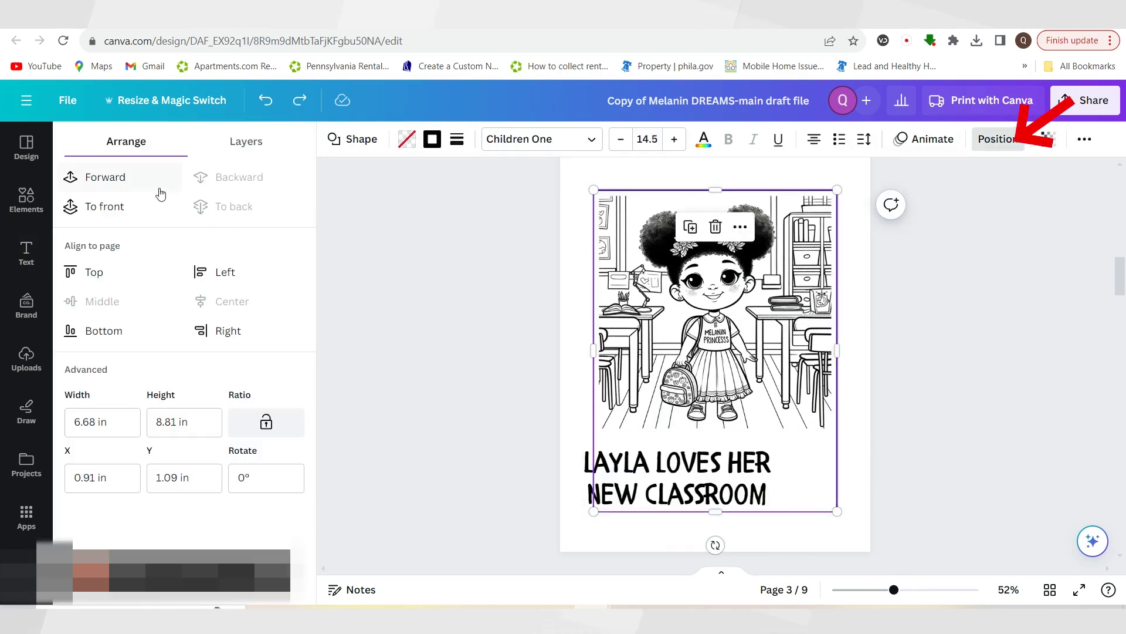
click(161, 206)
click(717, 366)
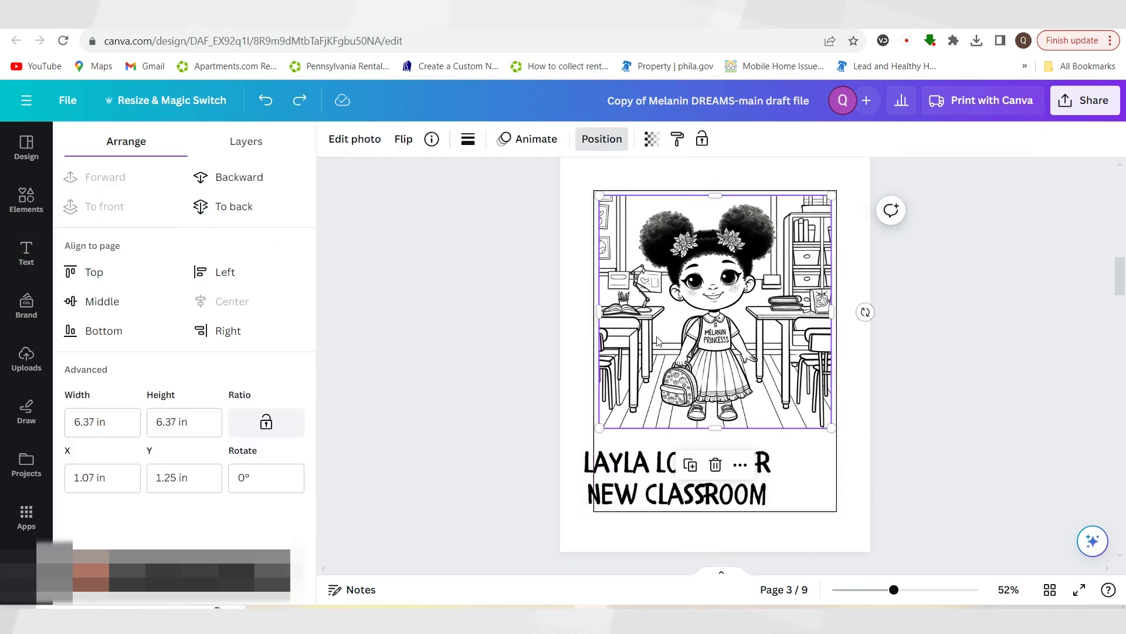
click(602, 139)
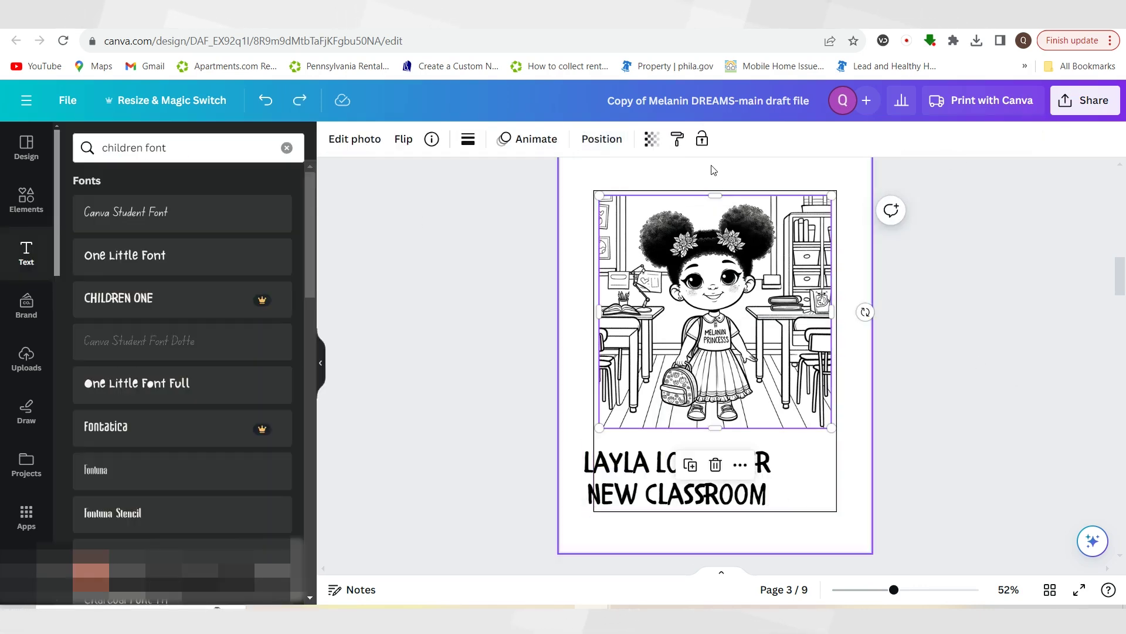
click(708, 365)
click(991, 143)
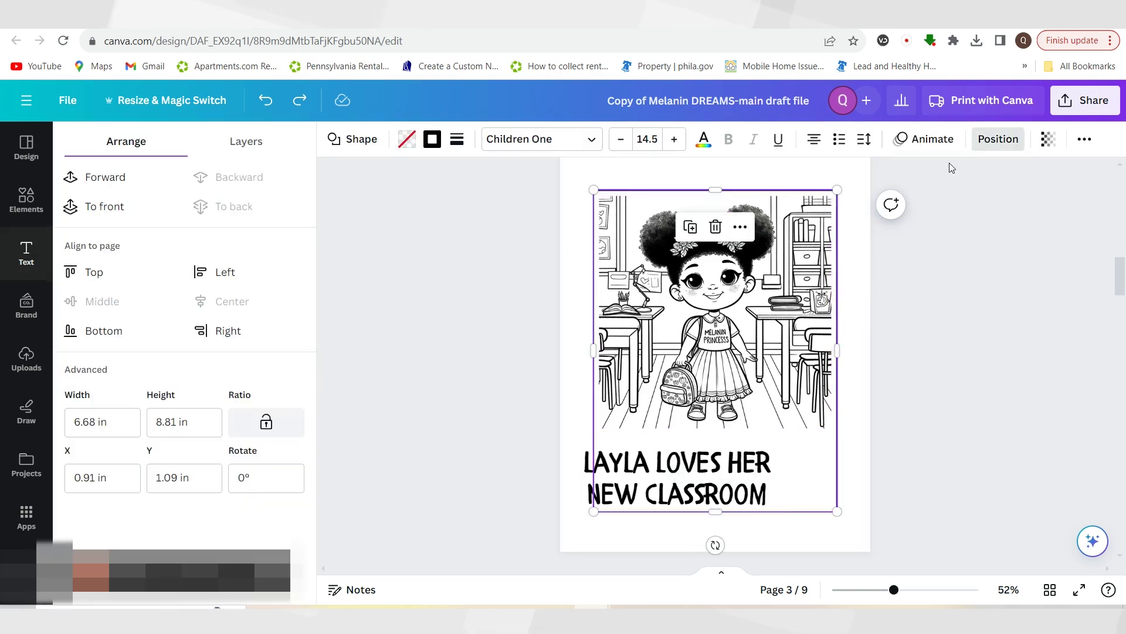
click(983, 384)
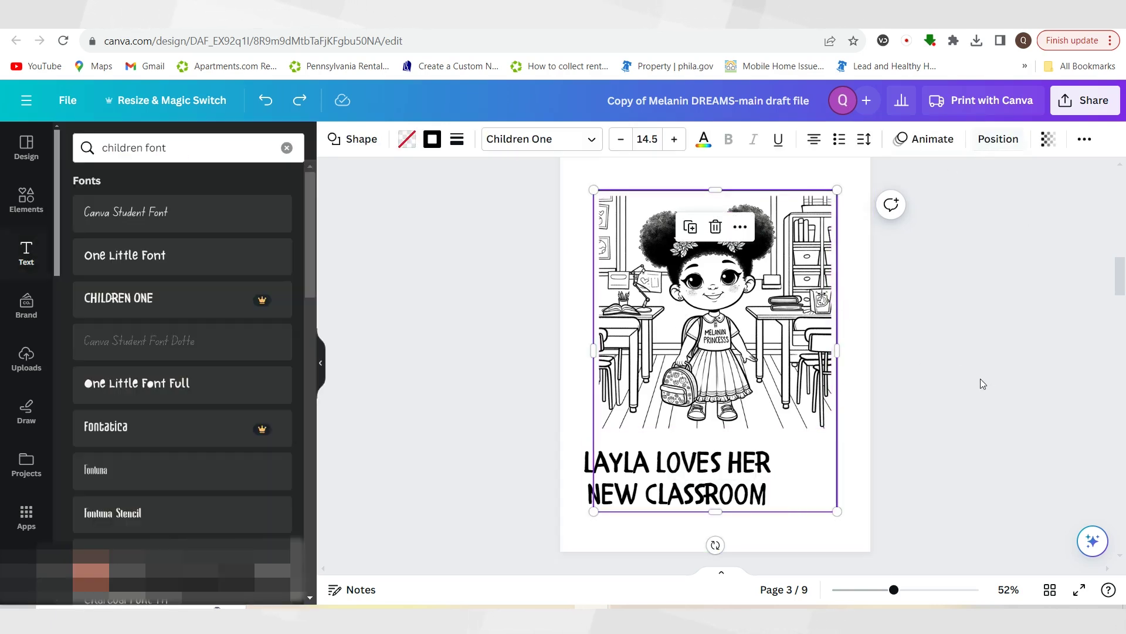
- Move the page 3 caption inside the black frame and center it horizontally below the classroom image
click(704, 471)
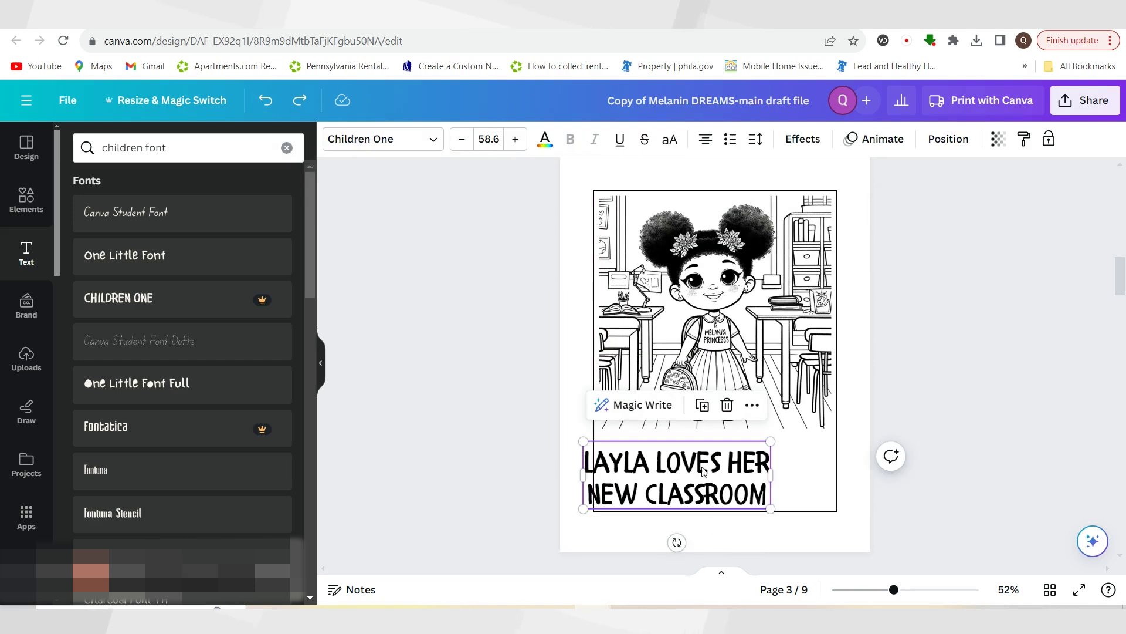
drag(704, 471, 727, 459)
drag(733, 459, 734, 463)
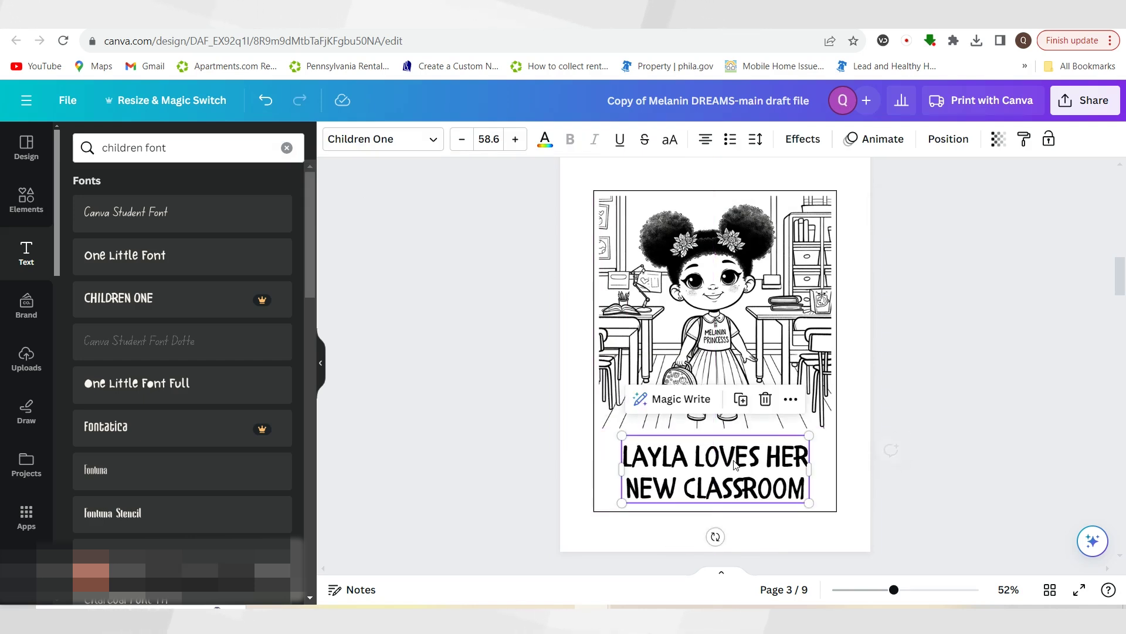
- Give the caption an Outline effect with white text and a black outline color
click(801, 140)
click(106, 345)
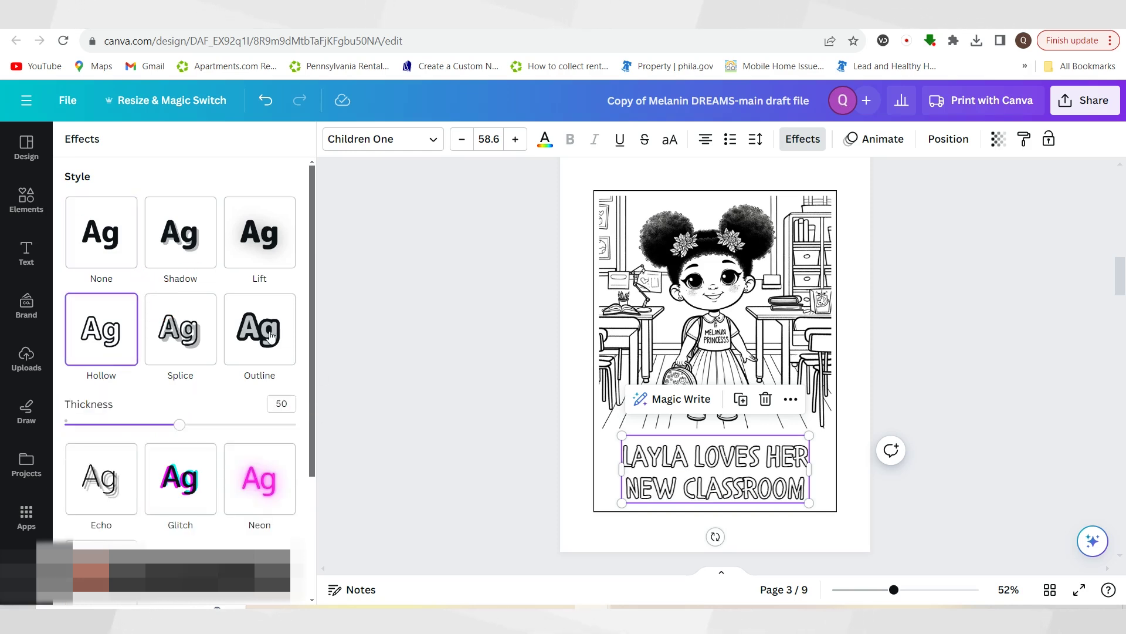
click(251, 336)
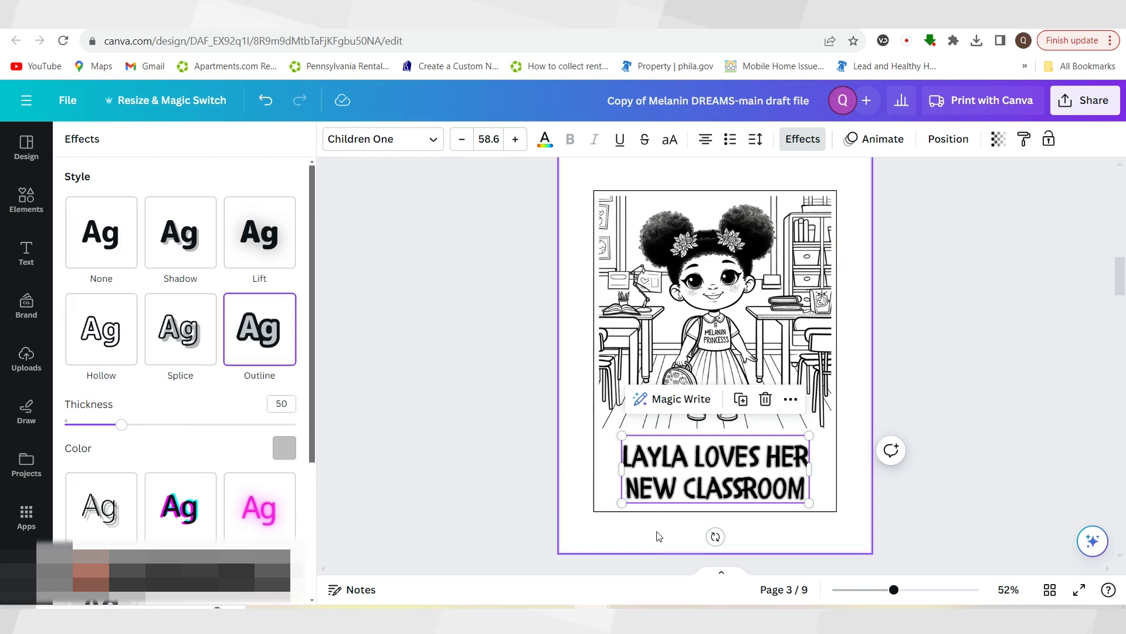
click(545, 141)
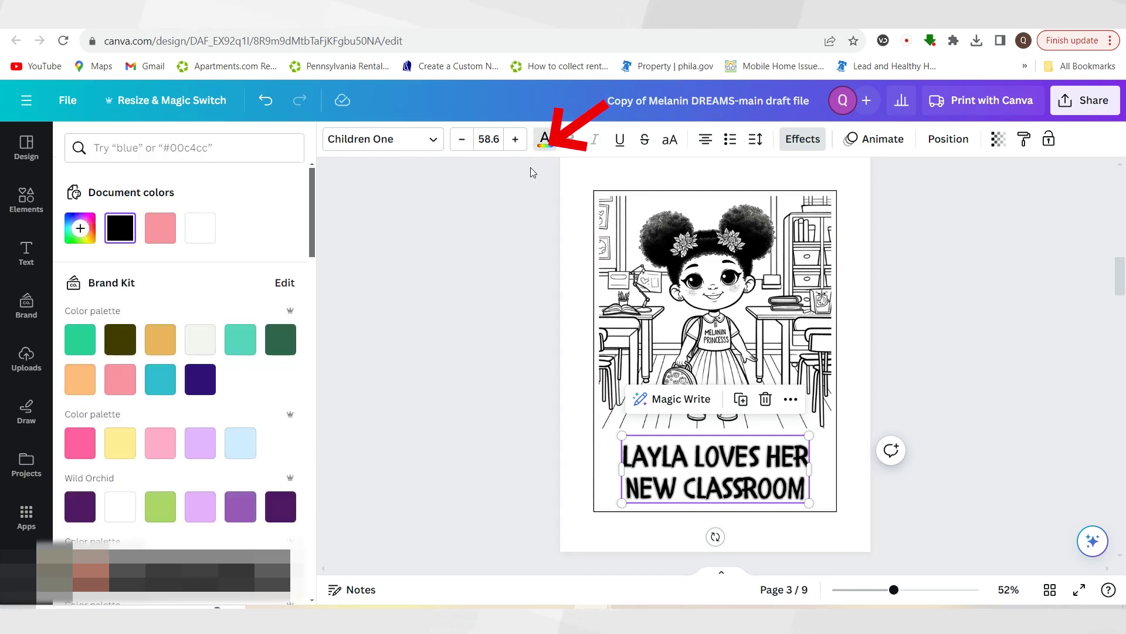
click(200, 228)
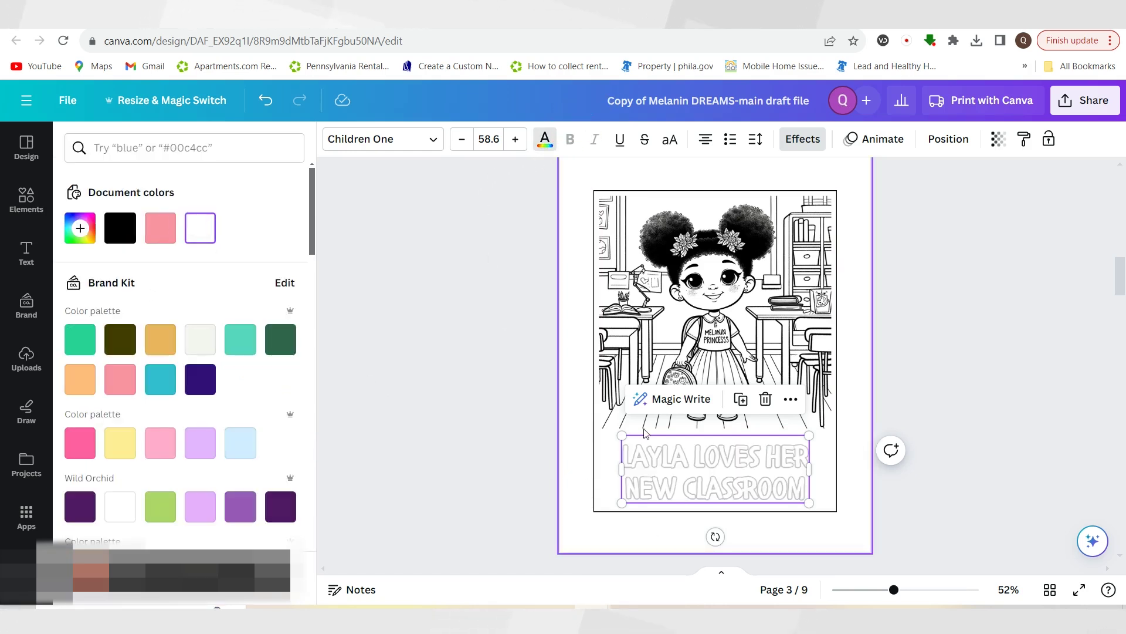
click(802, 139)
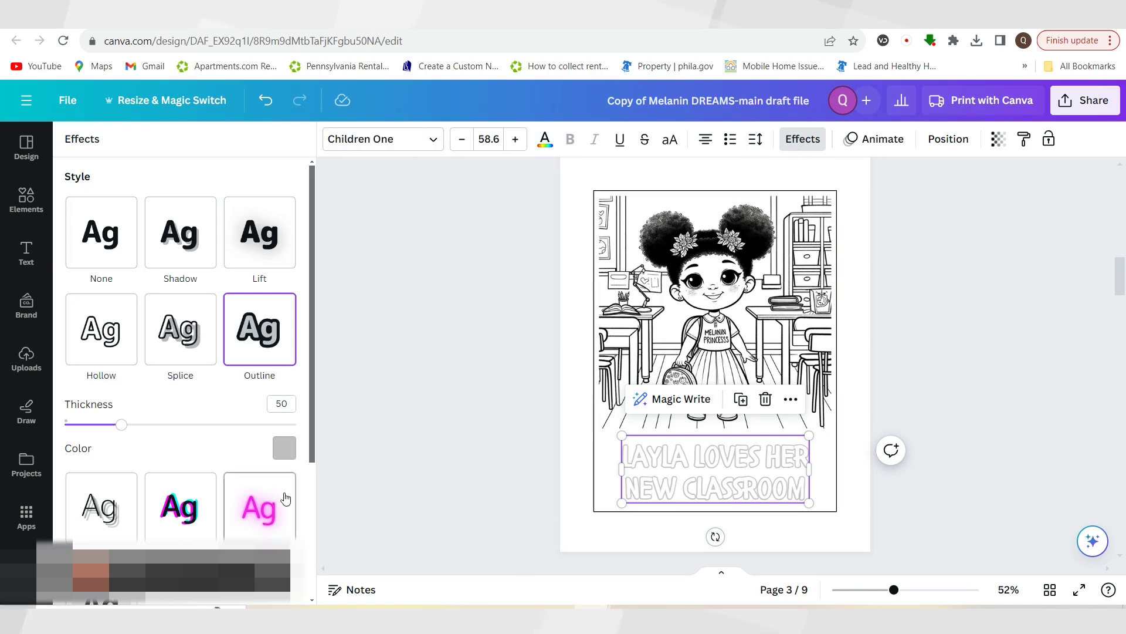
click(285, 449)
click(120, 283)
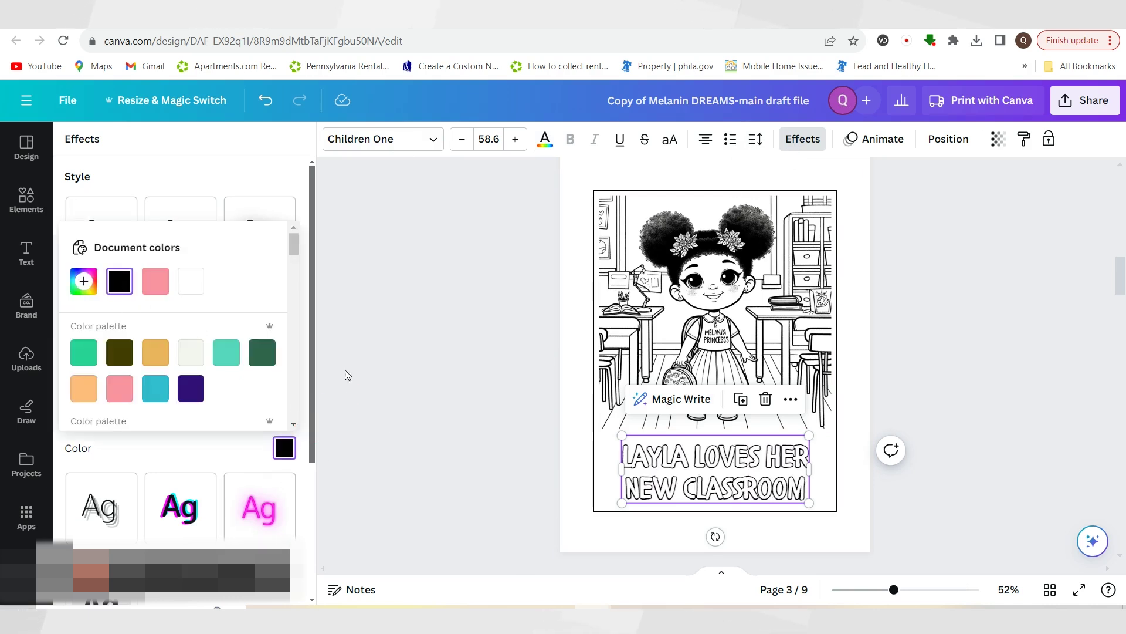
click(977, 468)
- Widen the caption's text box on both sides to span the frame's width
click(627, 464)
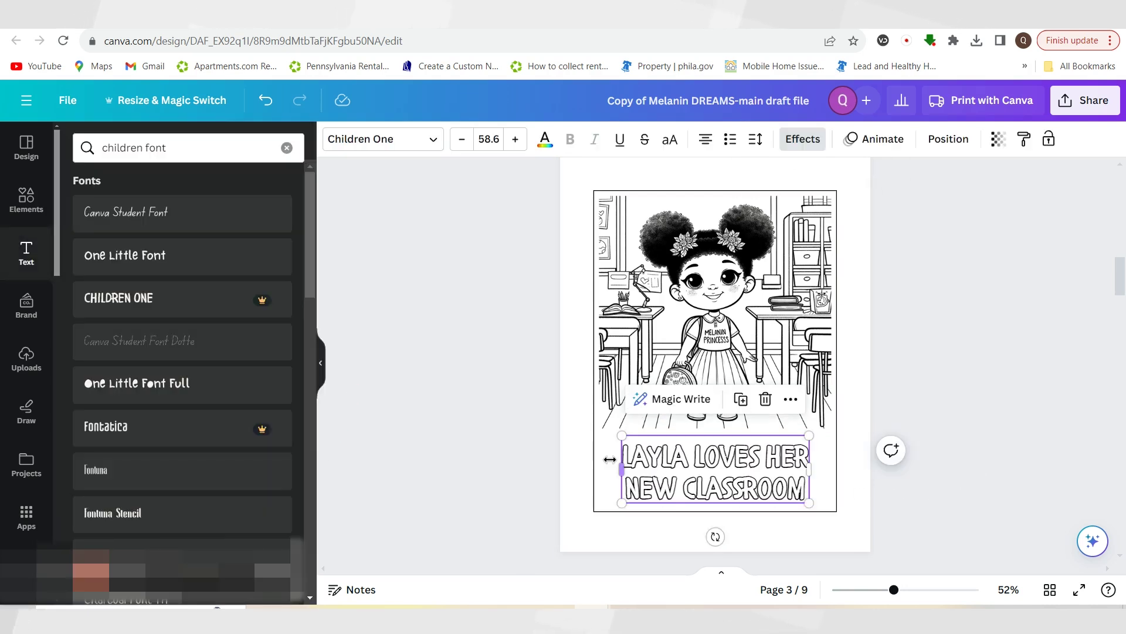
drag(621, 468, 599, 467)
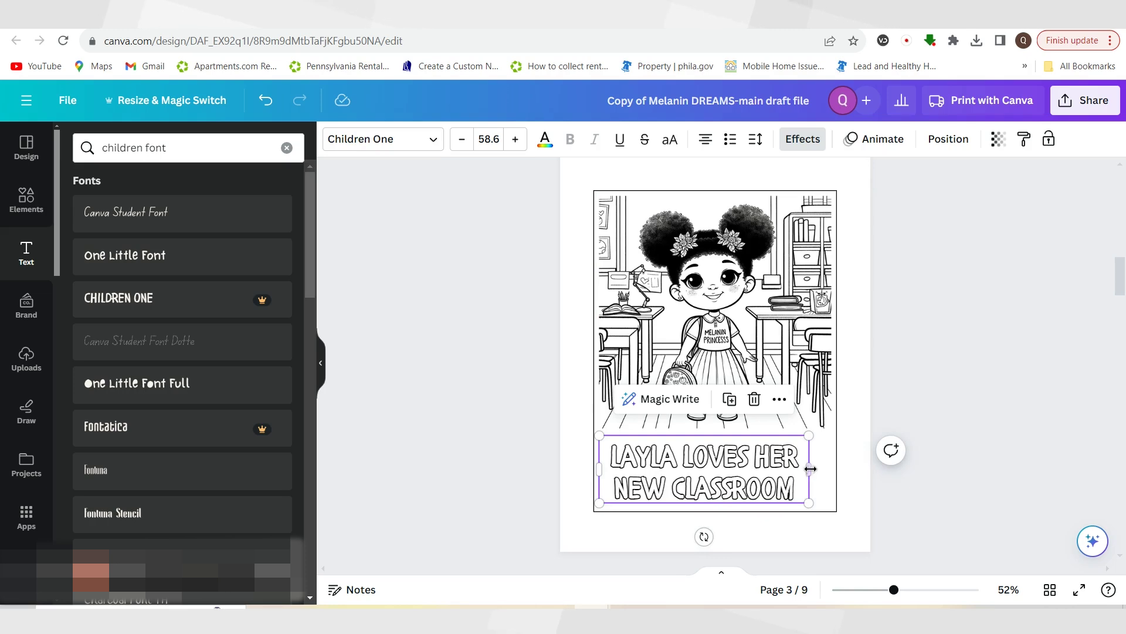
drag(810, 468, 840, 468)
click(973, 423)
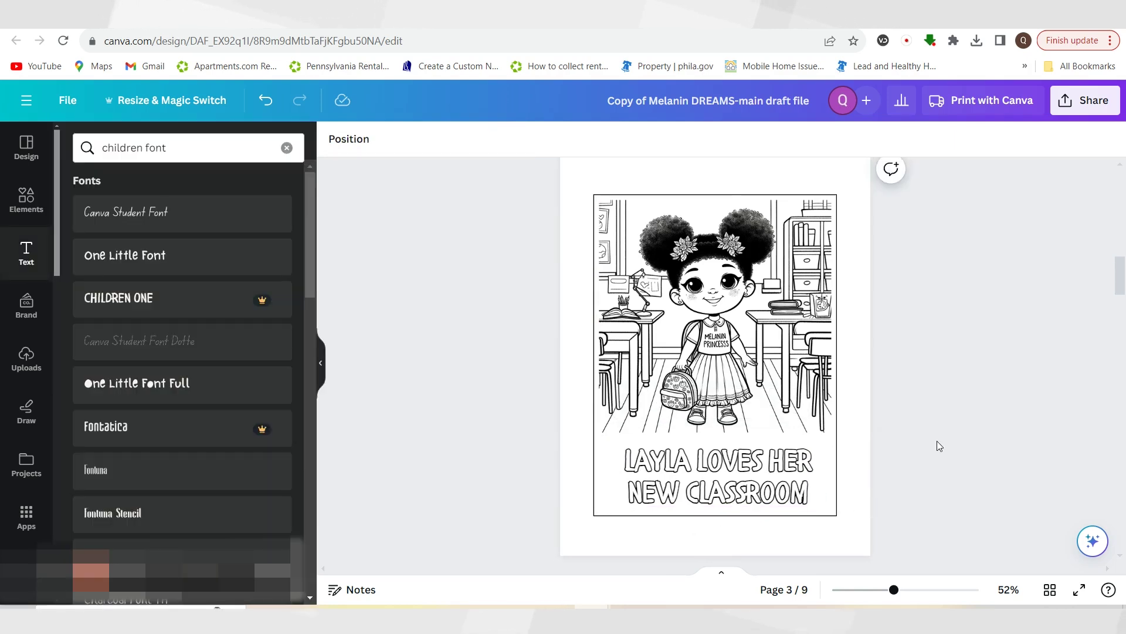
- Duplicate page 3 with its framed image and outlined caption
scroll(939, 446, up, 2)
click(808, 212)
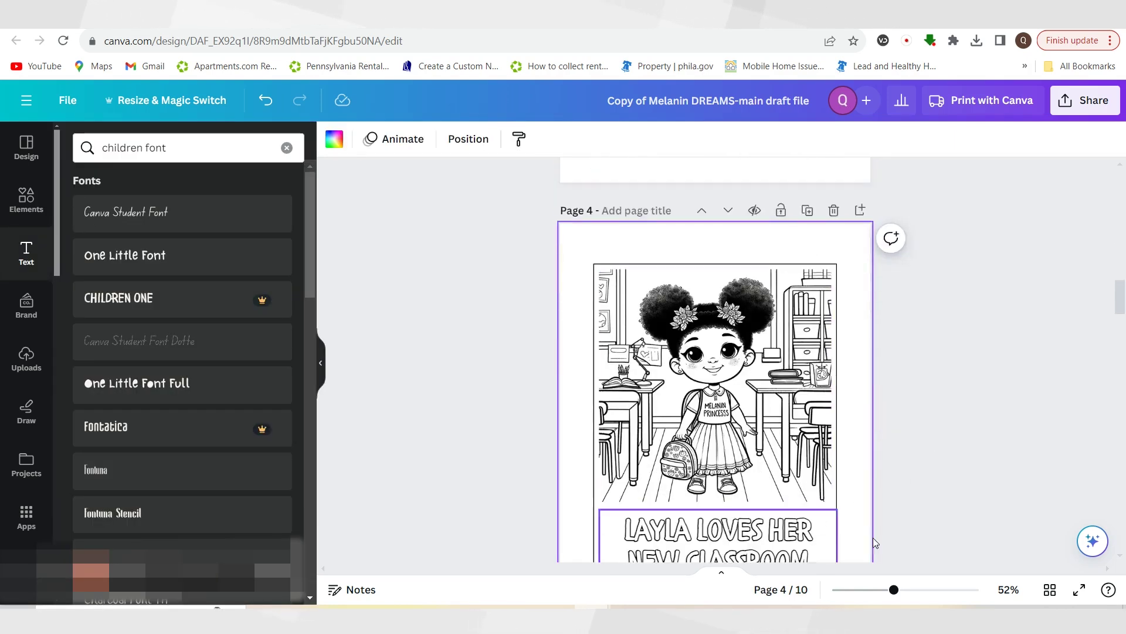
scroll(873, 537, up, 5)
scroll(917, 451, down, 5)
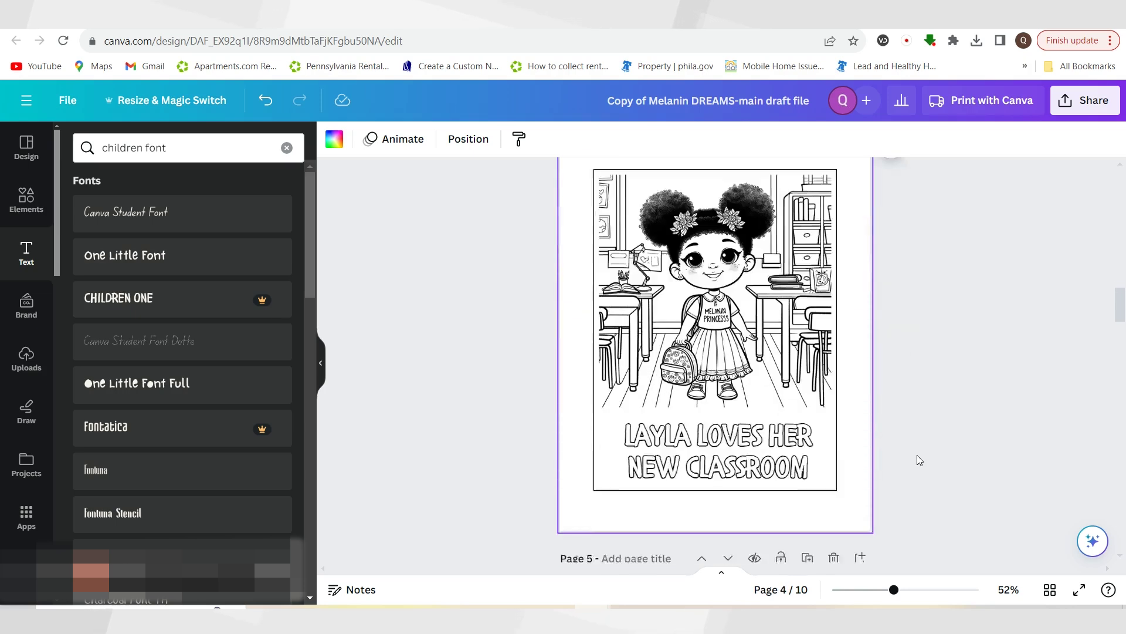
- Change the page 4 caption to the Hollow effect and set its color to black
click(667, 373)
click(805, 139)
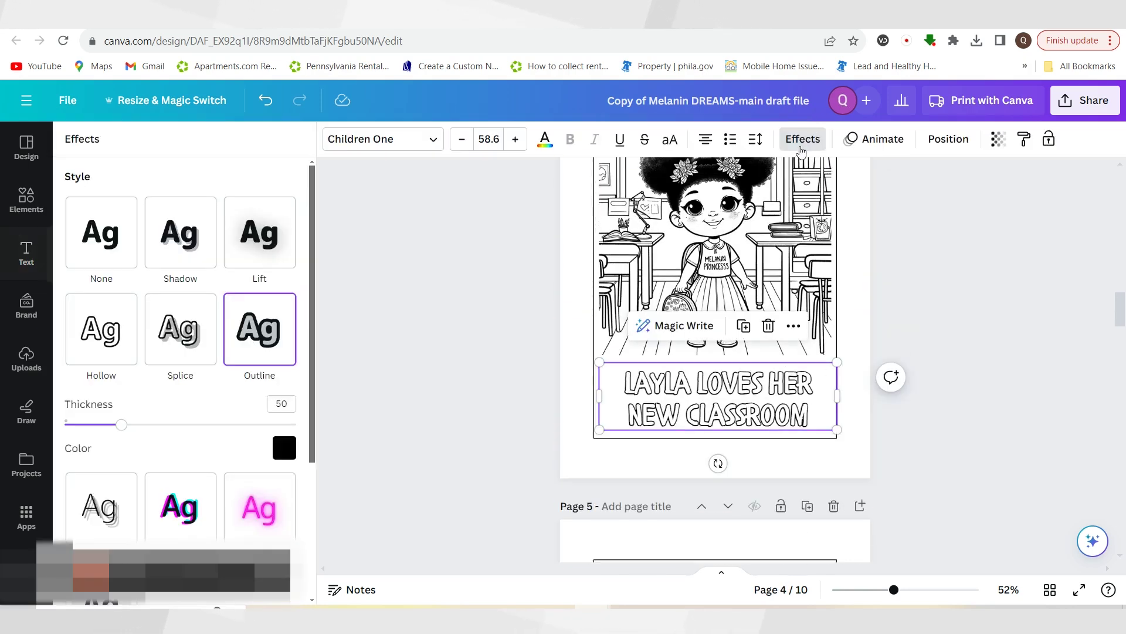
click(122, 335)
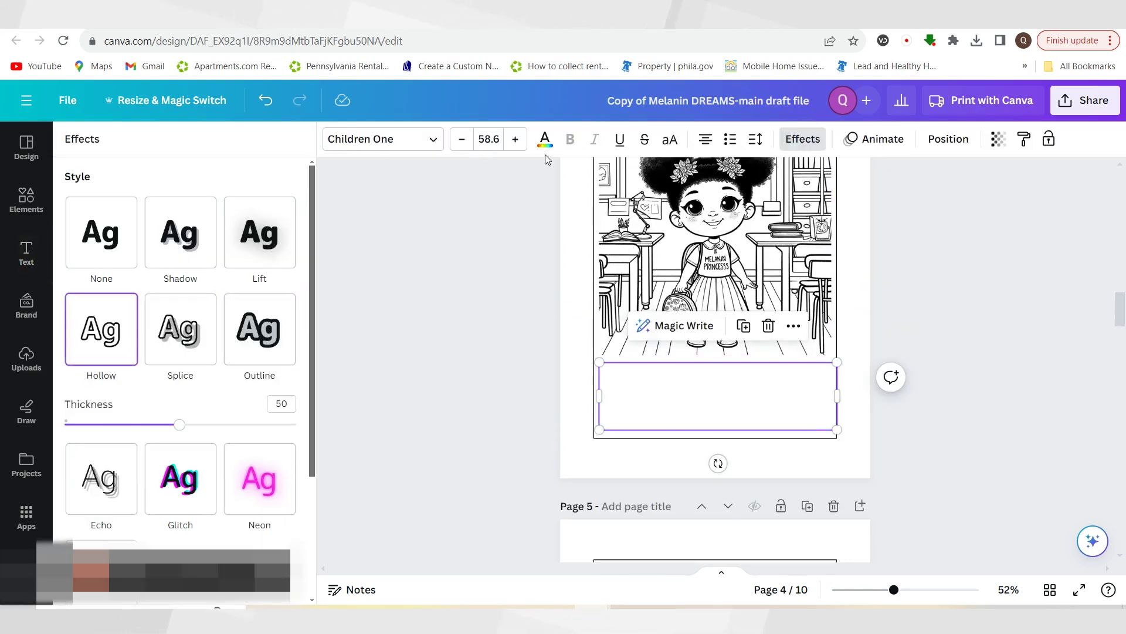
click(545, 140)
click(120, 228)
click(845, 404)
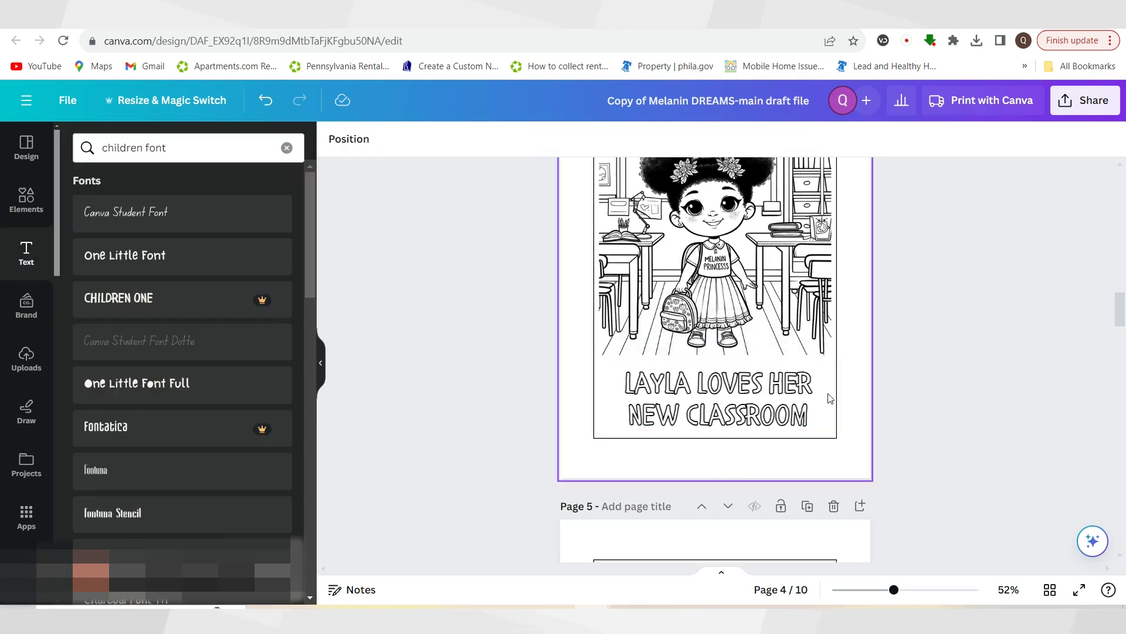
- Duplicate page 3 once more and insert a blank page between page 3 and the new copy
scroll(822, 399, up, 4)
scroll(822, 399, up, 3)
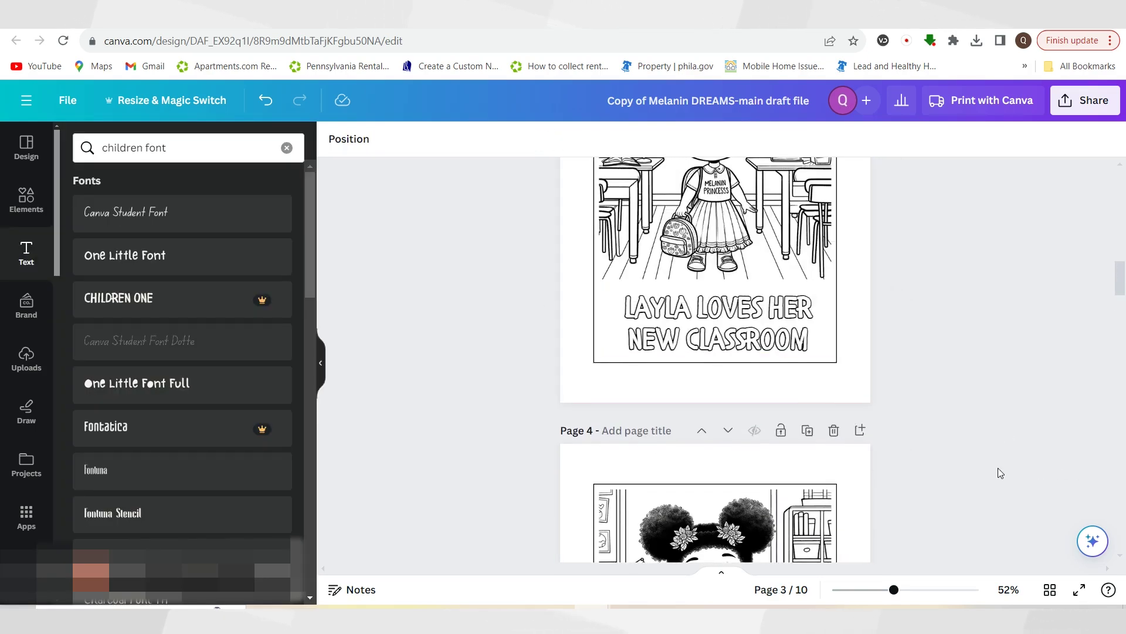
scroll(985, 473, up, 4)
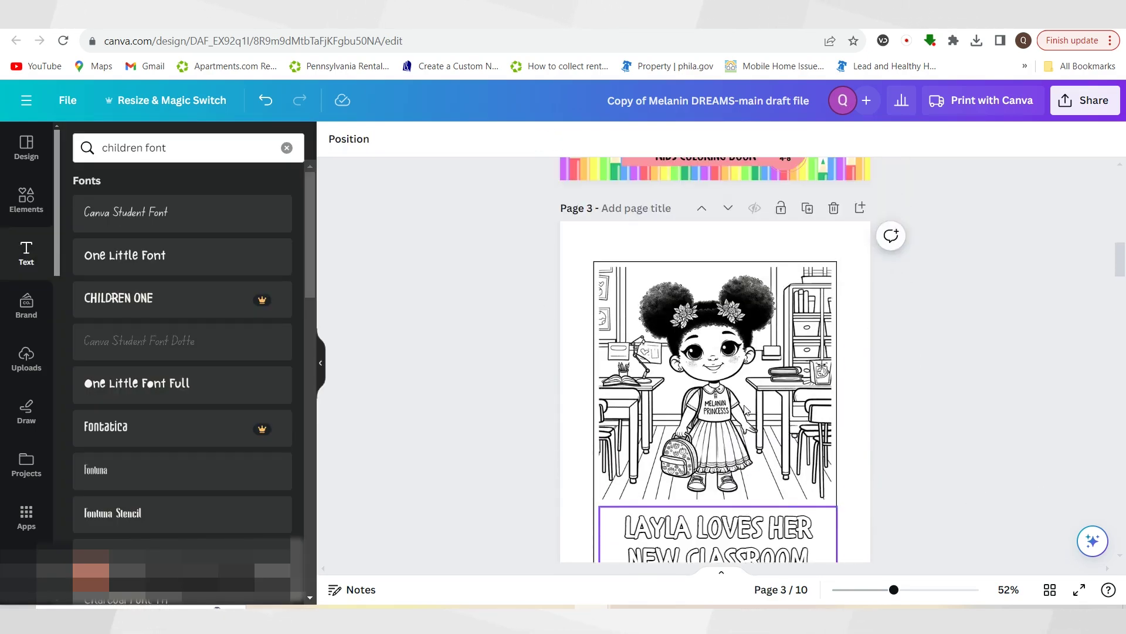
scroll(703, 488, down, 1)
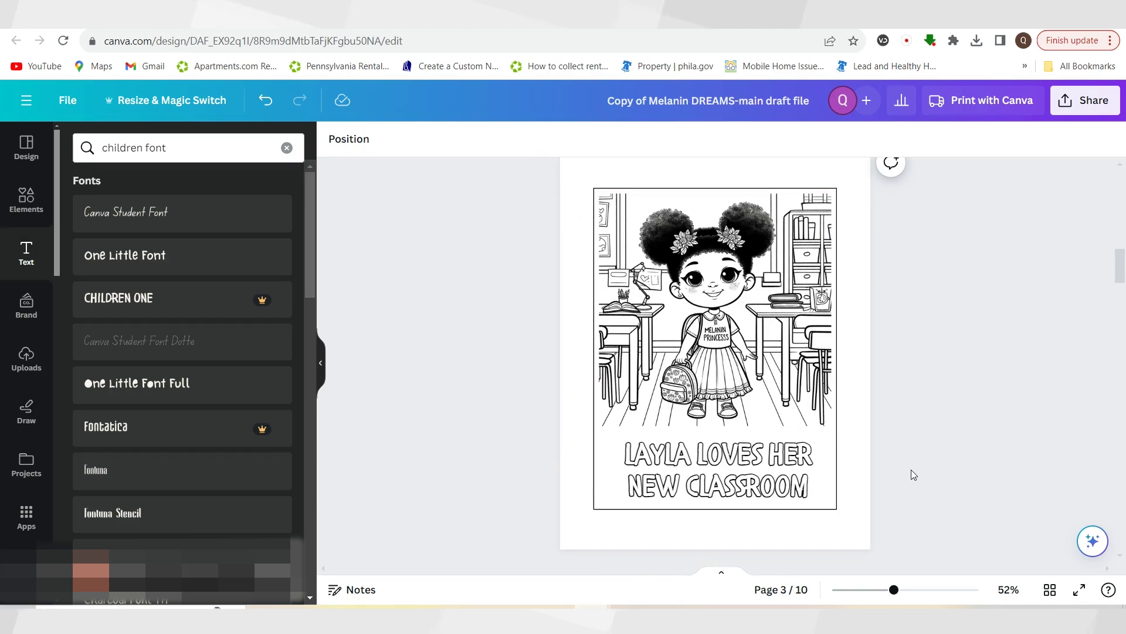
scroll(910, 469, up, 1)
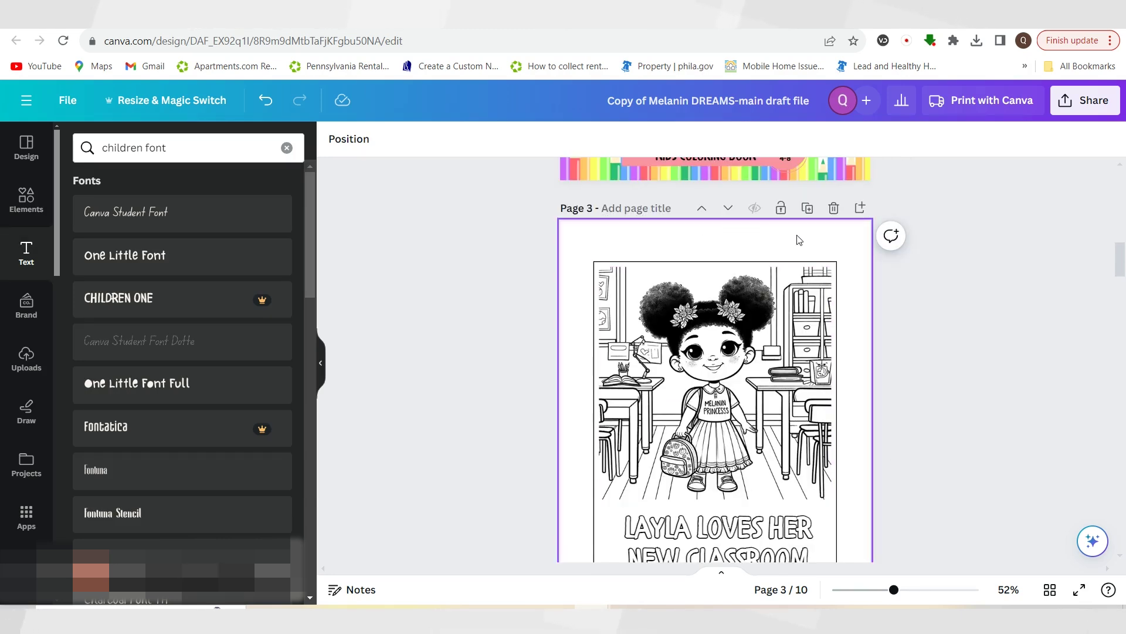
click(807, 207)
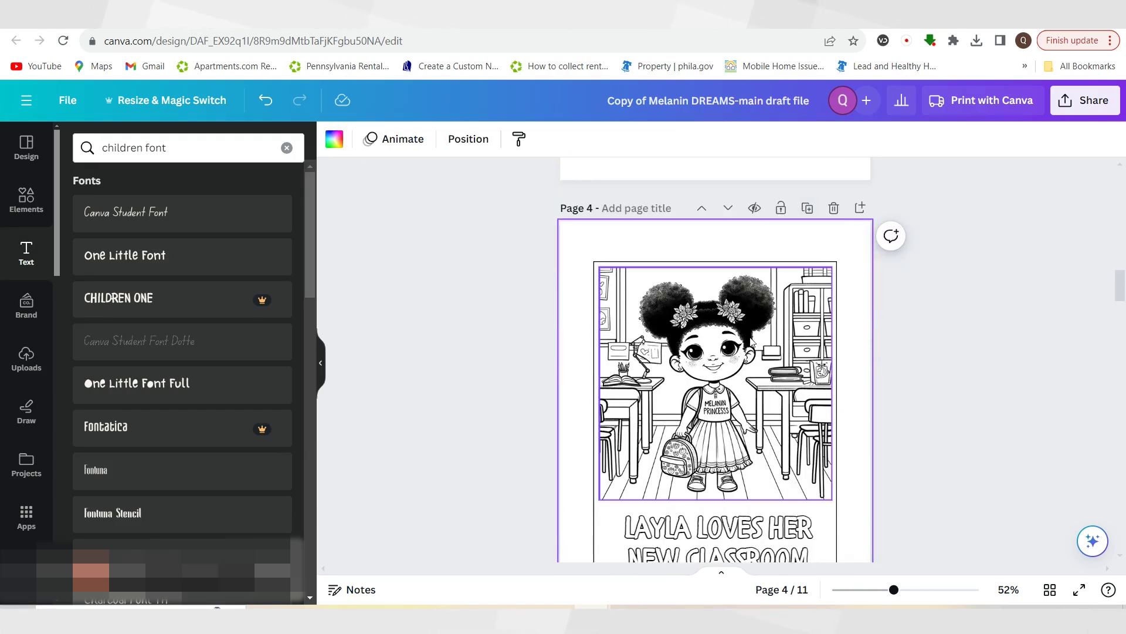
scroll(756, 299, down, 1)
click(742, 326)
scroll(966, 318, up, 7)
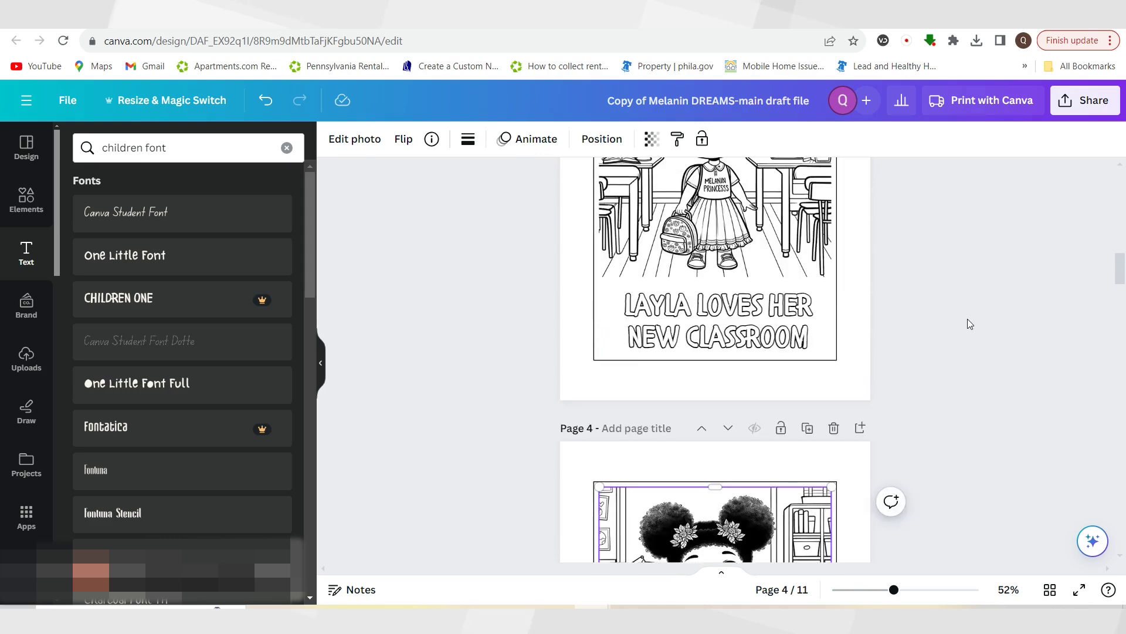
click(859, 206)
scroll(812, 395, down, 8)
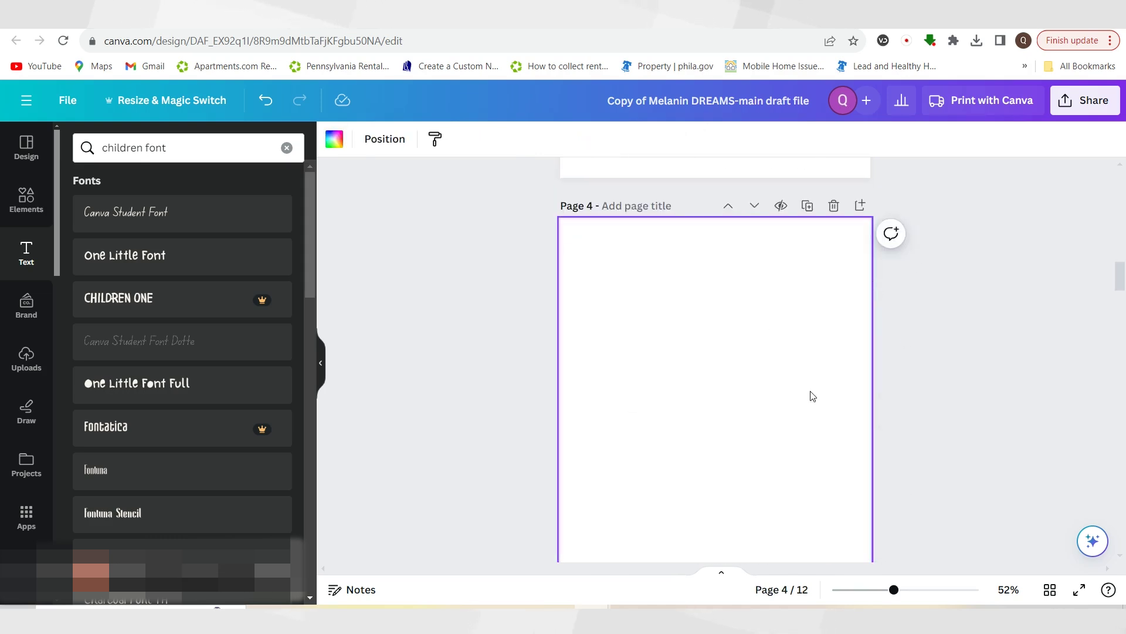
- Place the uploaded school hallway image on page 5, enlarge it over the classroom picture, and center it within the frame
click(758, 346)
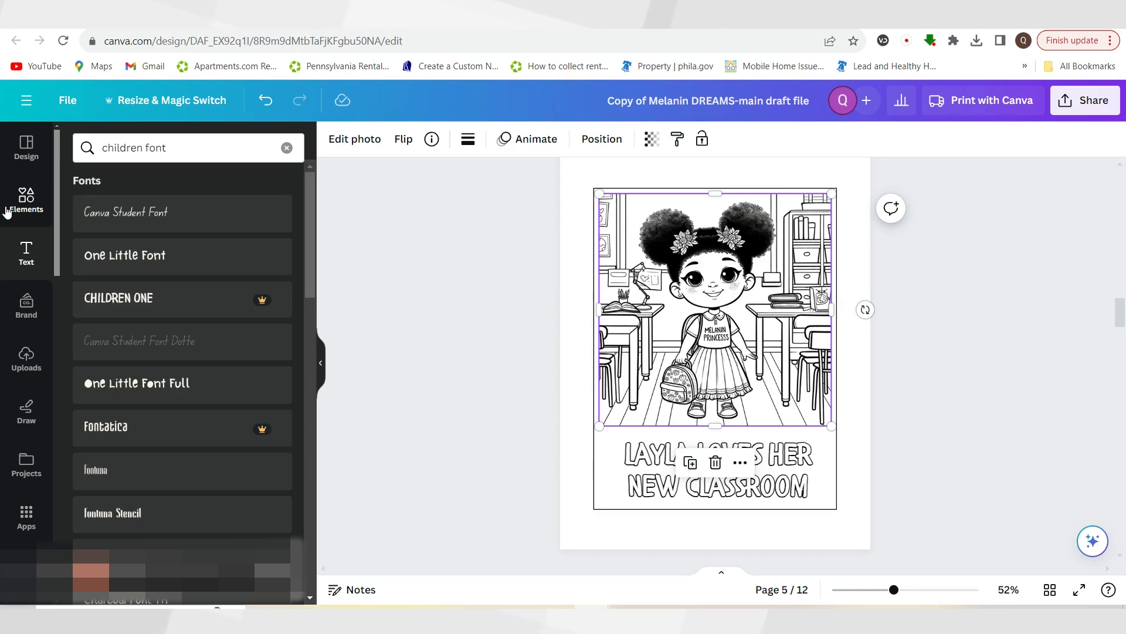
click(7, 210)
click(26, 356)
scroll(246, 393, down, 5)
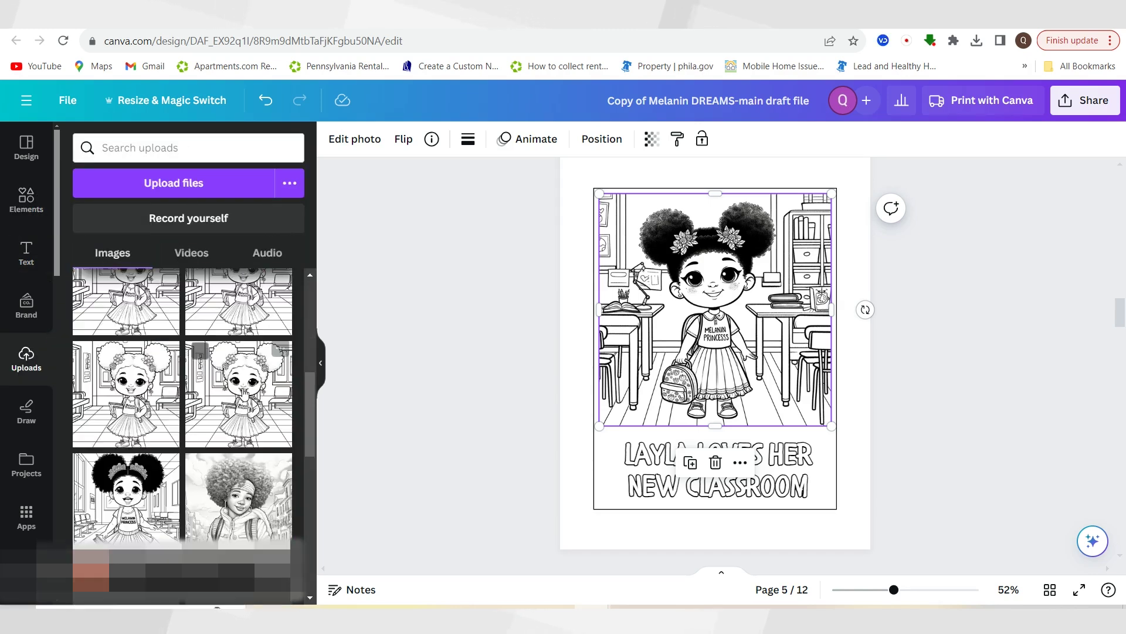
drag(245, 393, 623, 226)
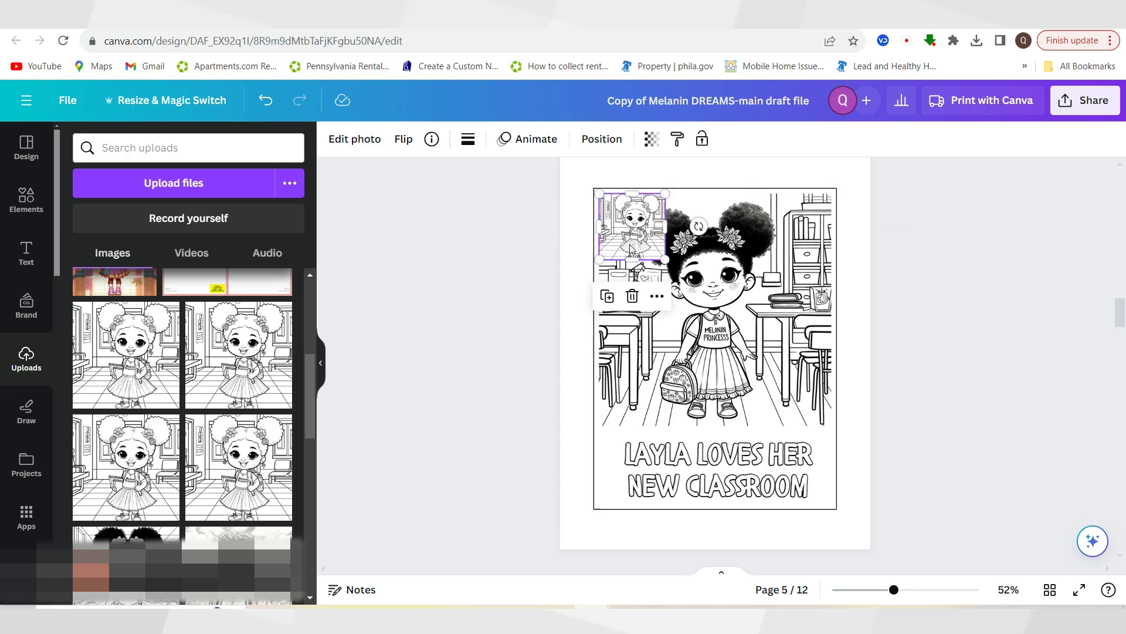
drag(662, 260, 793, 467)
drag(762, 352, 755, 352)
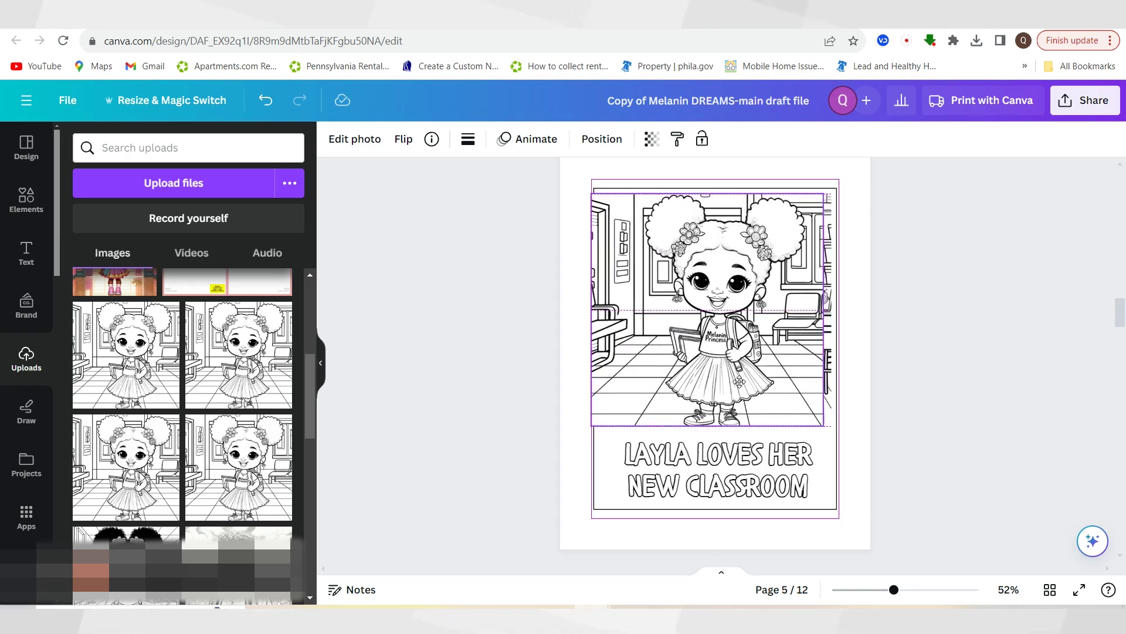
click(831, 379)
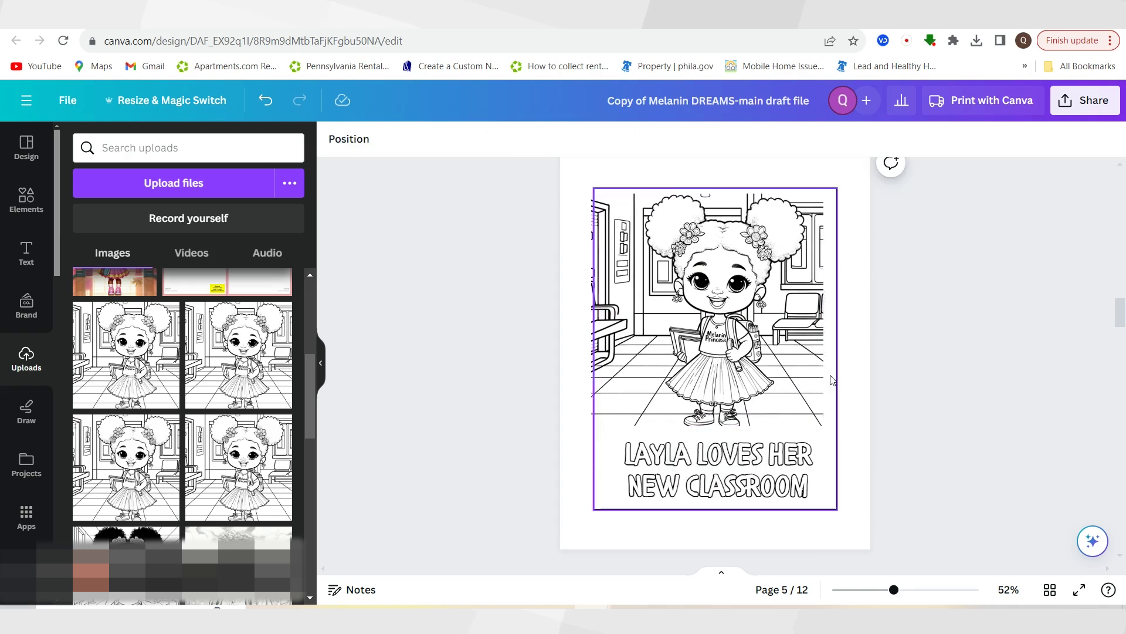
drag(659, 359, 667, 359)
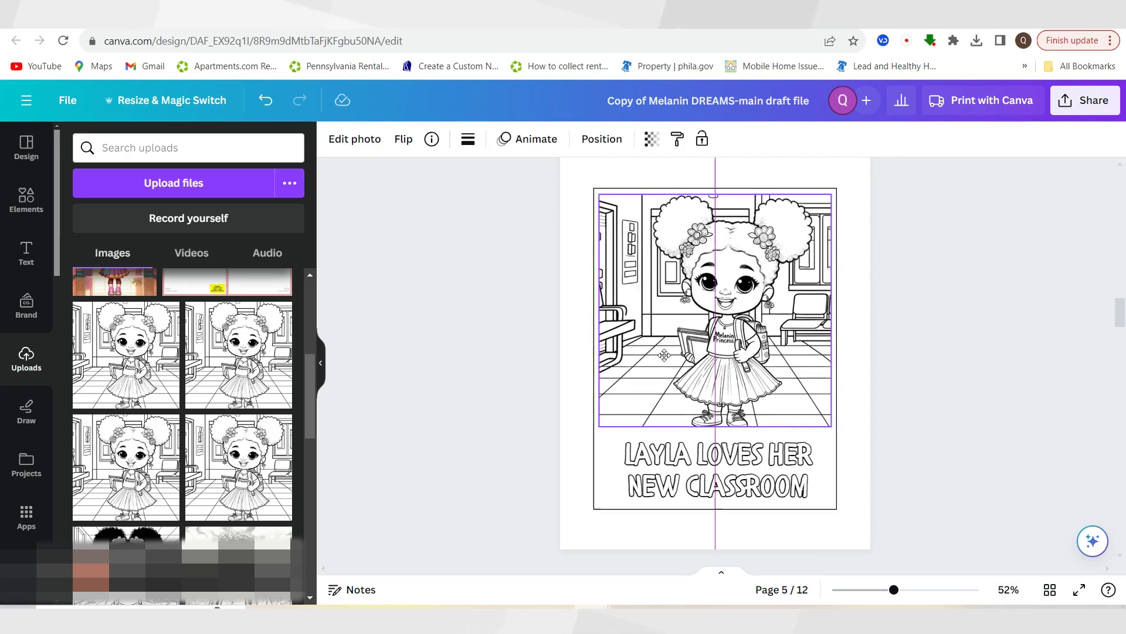
- Change the page 5 caption to read "LAYLA LOVES HER NEW SCHOOL"
click(784, 480)
click(803, 479)
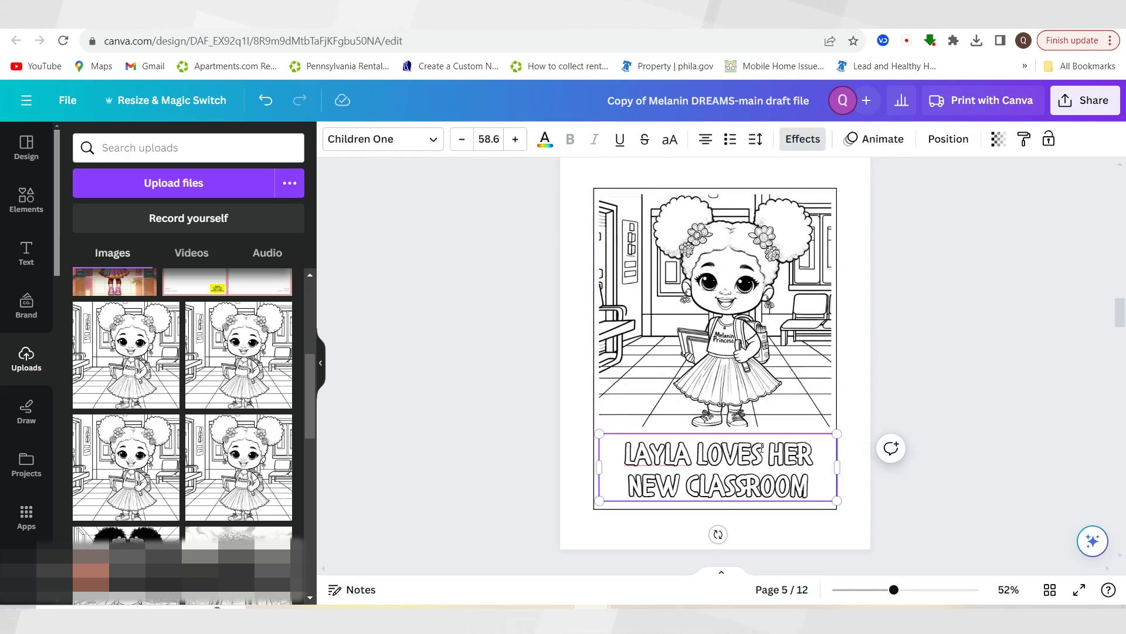
drag(734, 452, 790, 477)
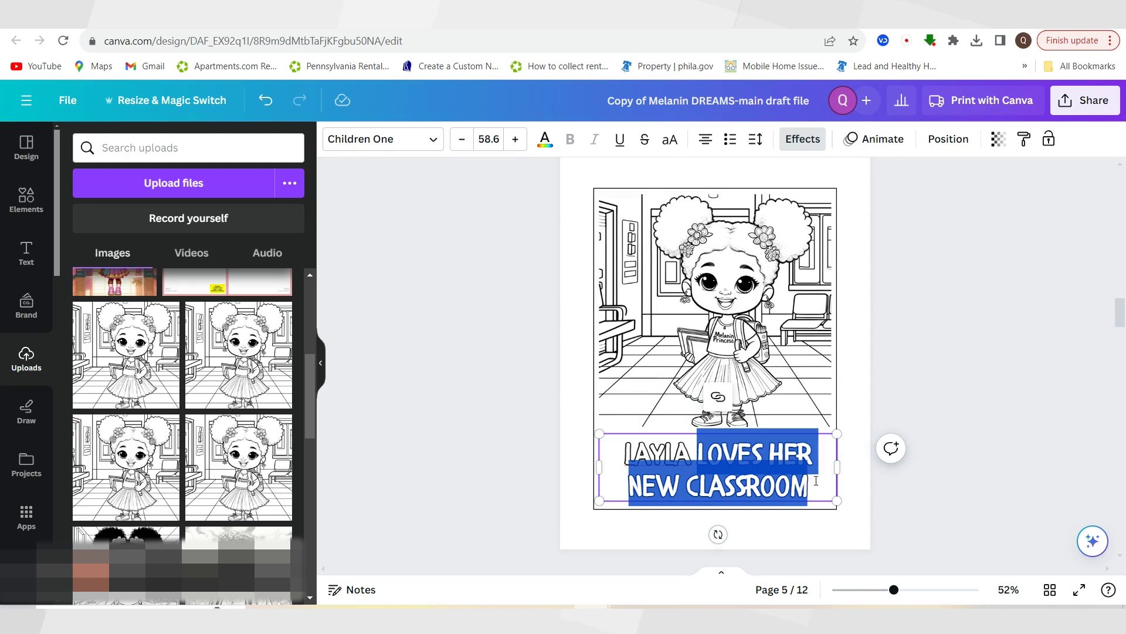
key(BackSpace)
text(LOVES)
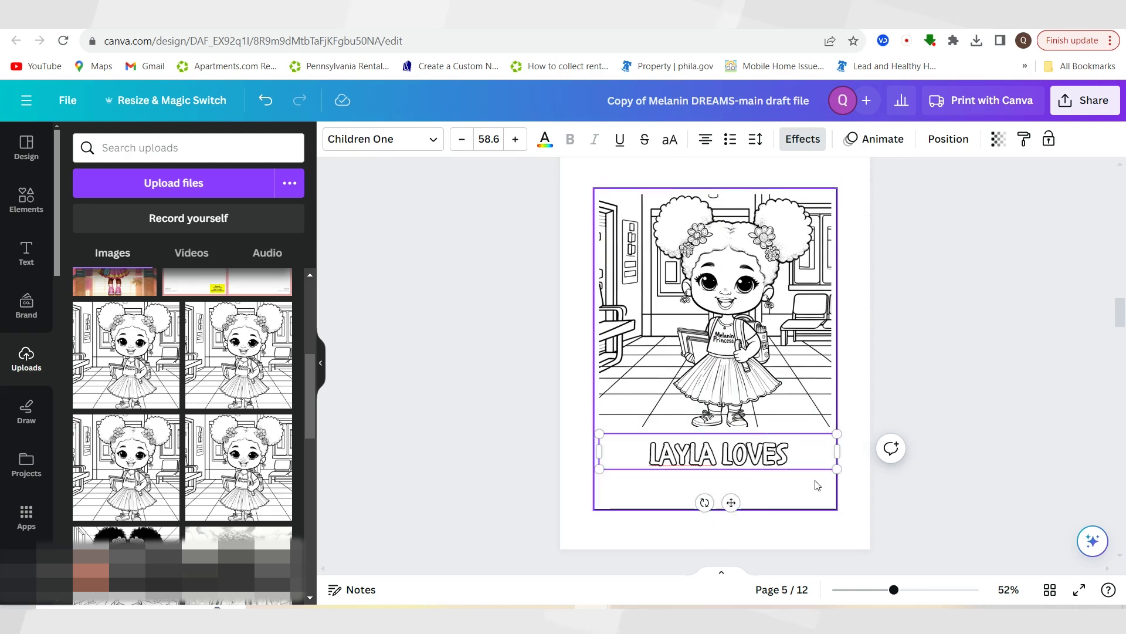
text( HER NEW SC)
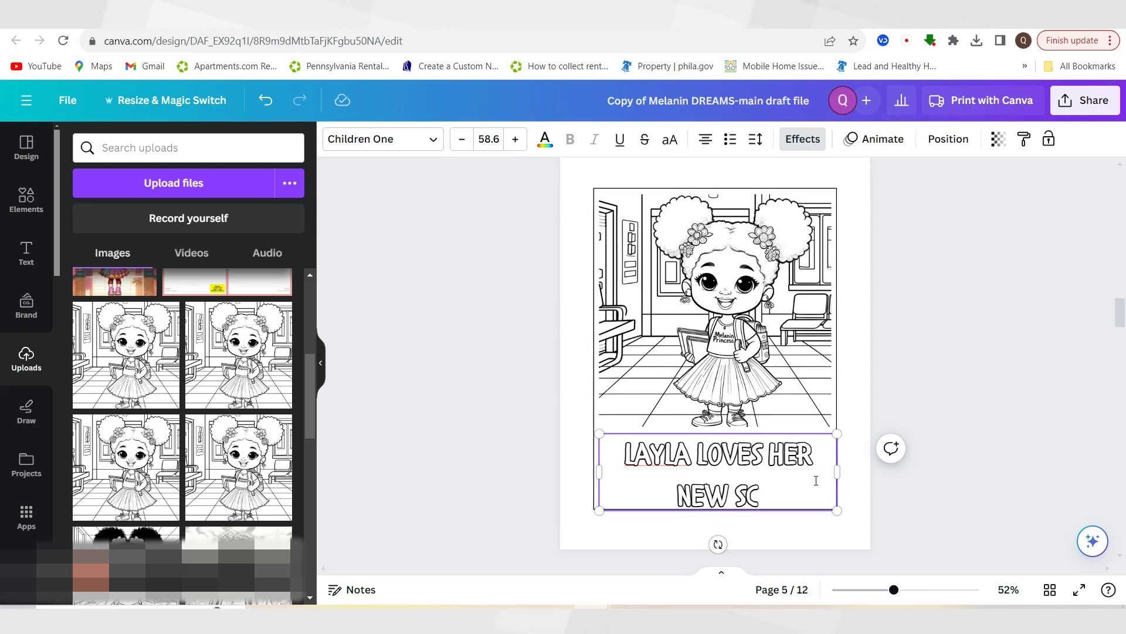
text(HOOL)
- Tighten the page 5 caption's line spacing so both lines sit inside the frame
click(753, 146)
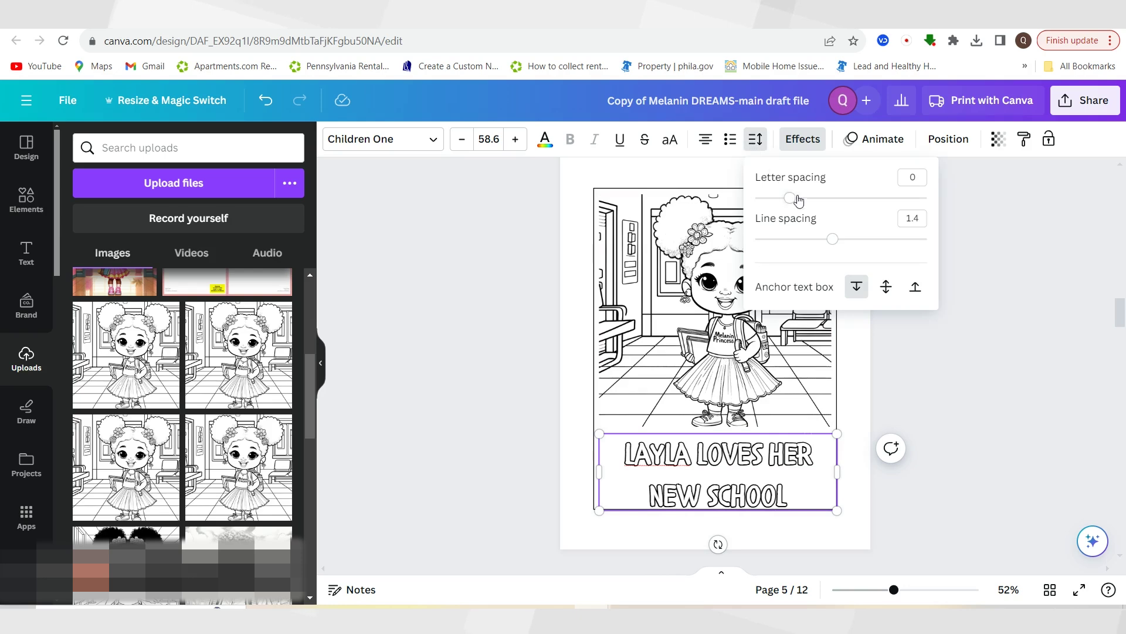
drag(824, 239, 804, 239)
click(771, 461)
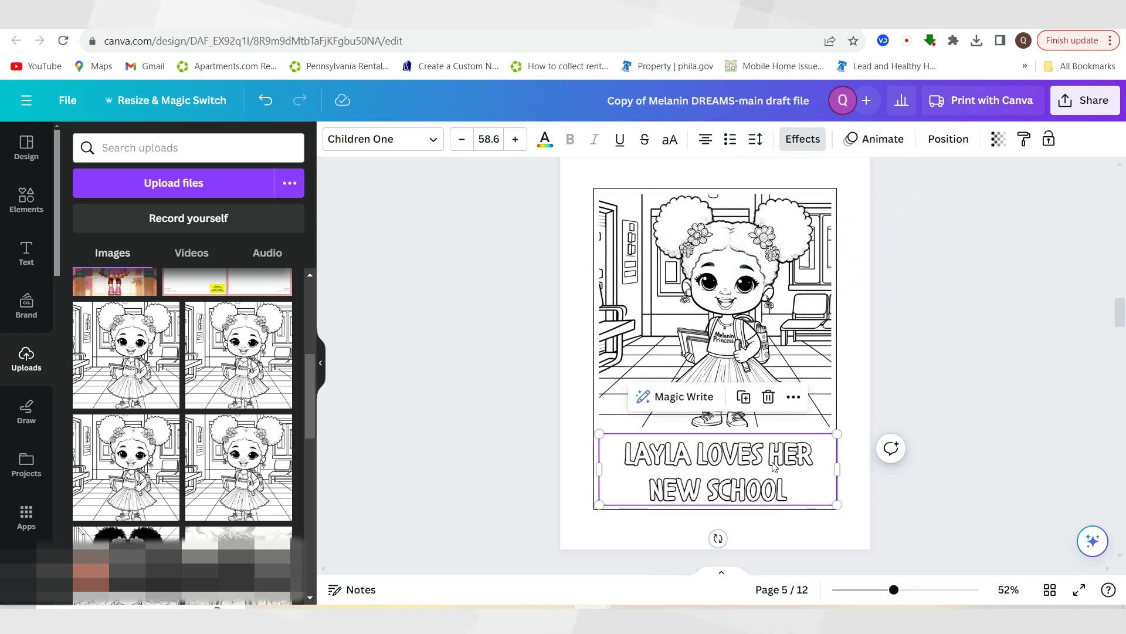
- Center the page 5 caption within the frame and duplicate page 5
drag(771, 462, 769, 461)
click(993, 455)
scroll(976, 450, up, 1)
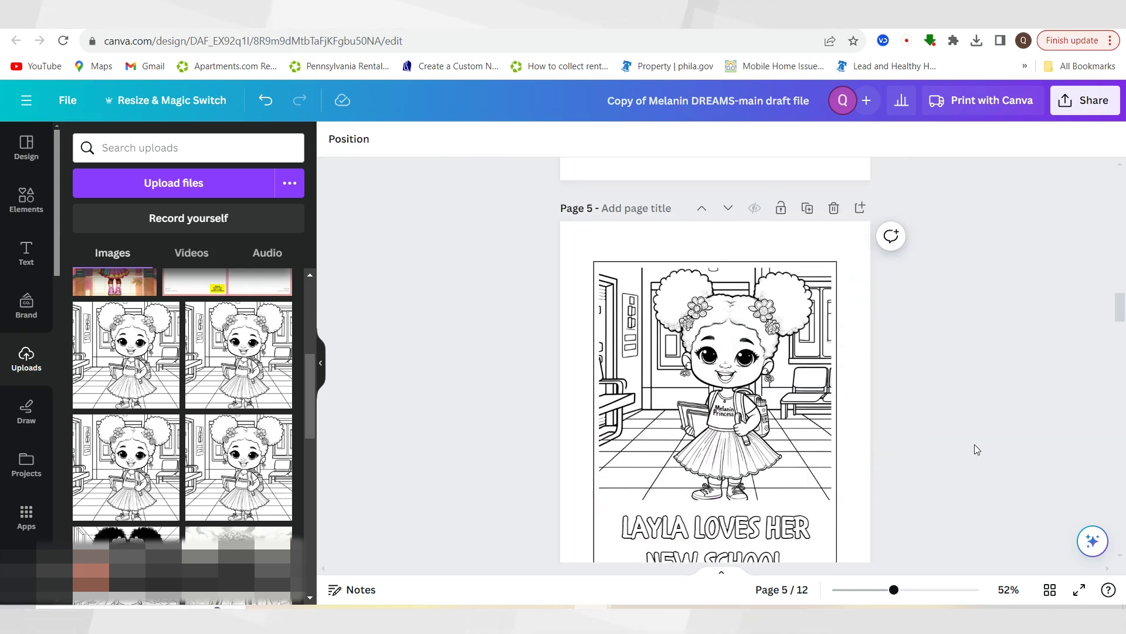
click(809, 208)
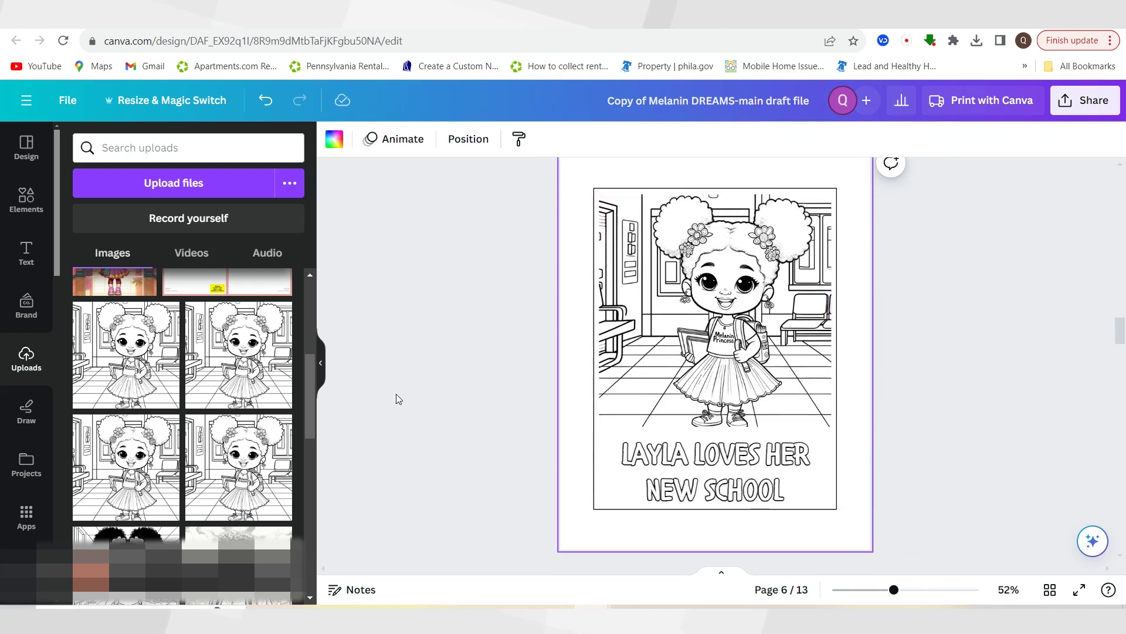
- Place the uploaded image of the girl with dark hair puffs on page 6, enlarge it over the old picture, and center it in the frame
scroll(174, 422, down, 2)
scroll(174, 423, down, 2)
drag(126, 432, 633, 230)
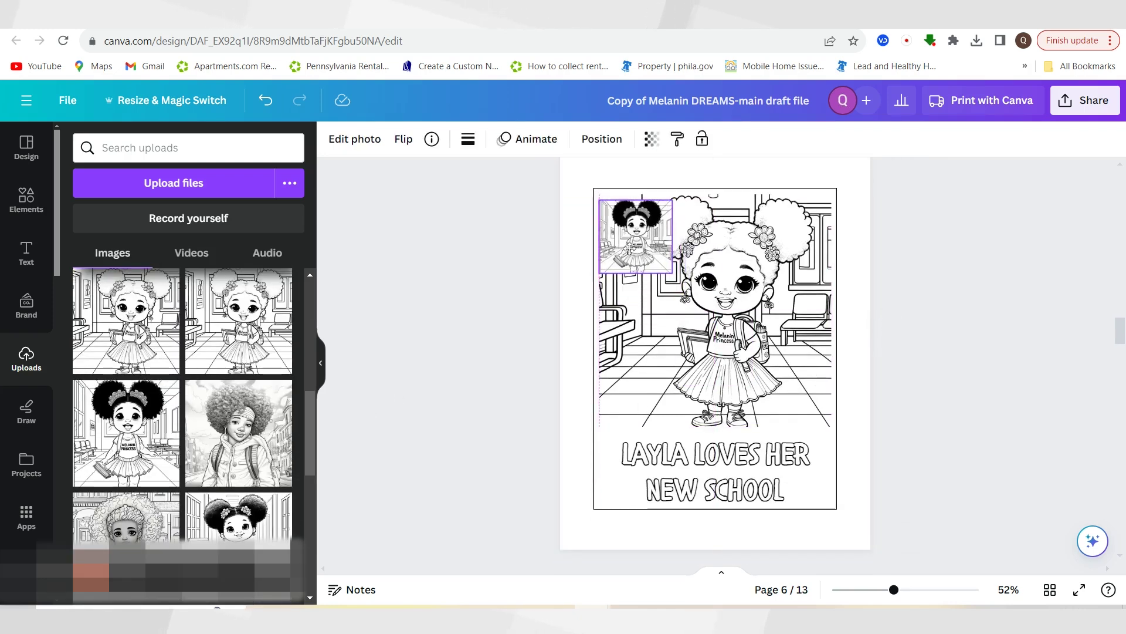
drag(669, 267, 839, 434)
drag(831, 396, 824, 398)
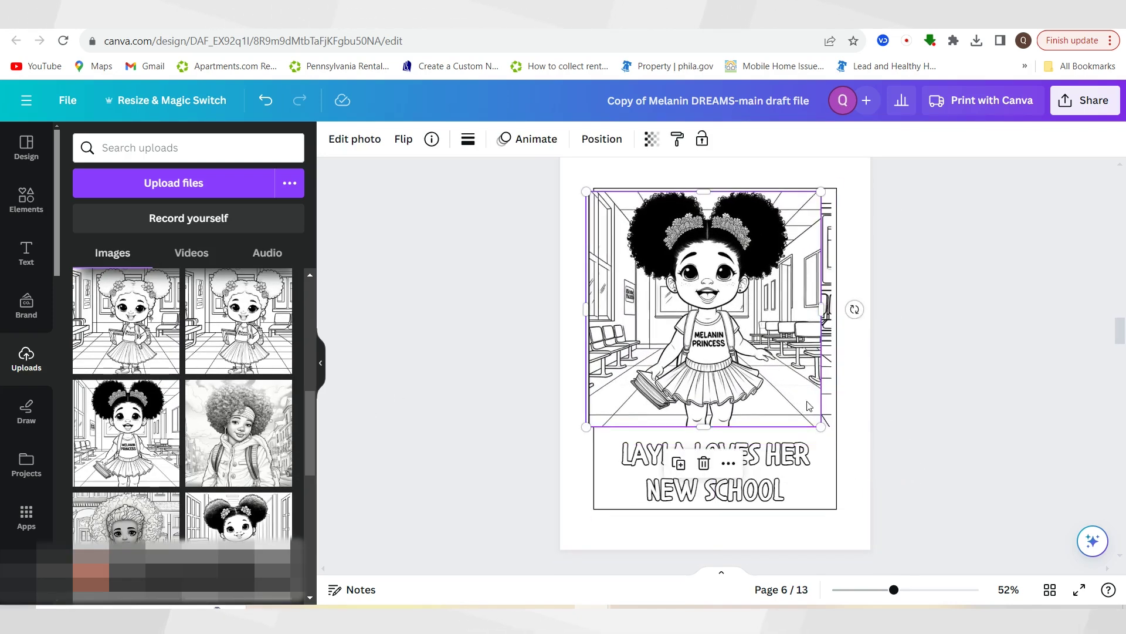
- Change the page 6 caption to read "LAYLA EXCITED TO MEET NEW FRIENDS"
click(715, 462)
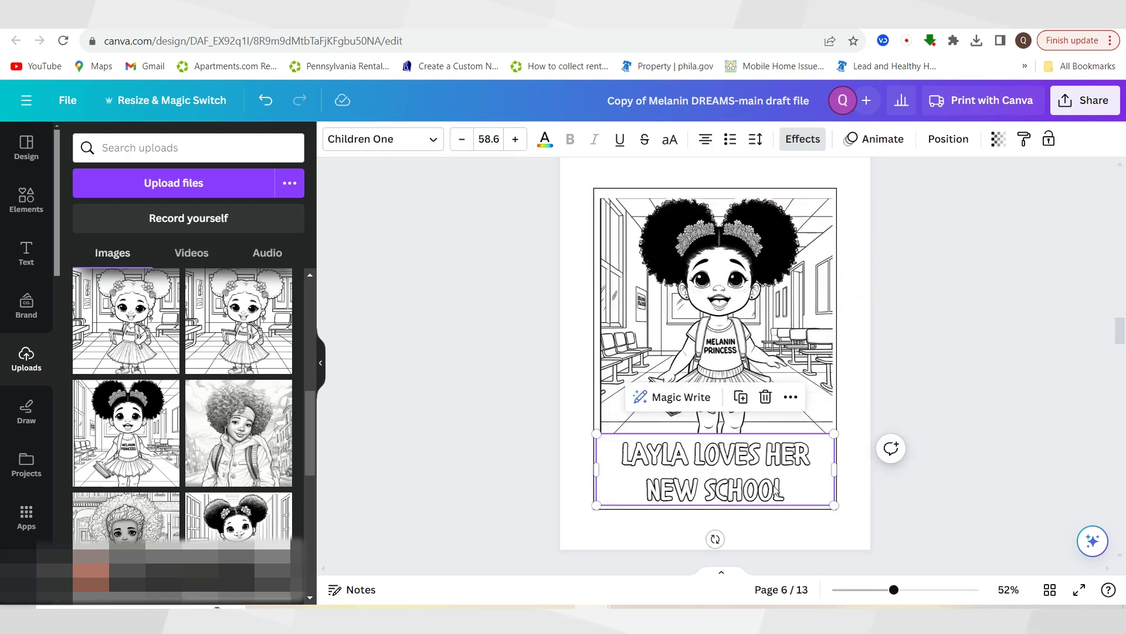
drag(700, 456, 762, 473)
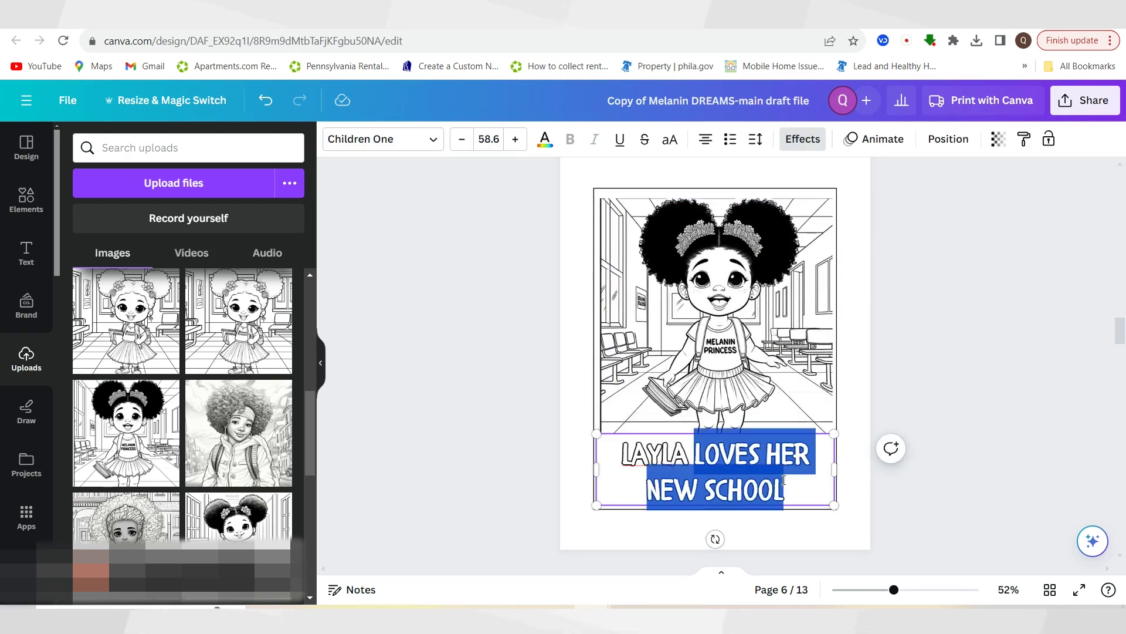
key(BackSpace)
text(EX)
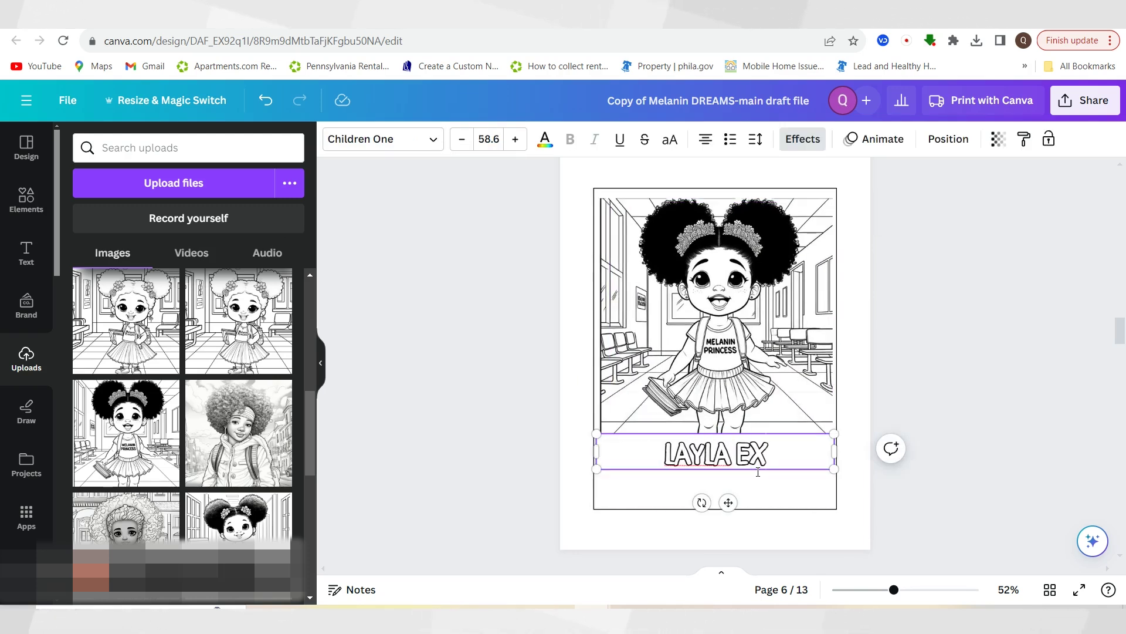
text(CITED TO MEE)
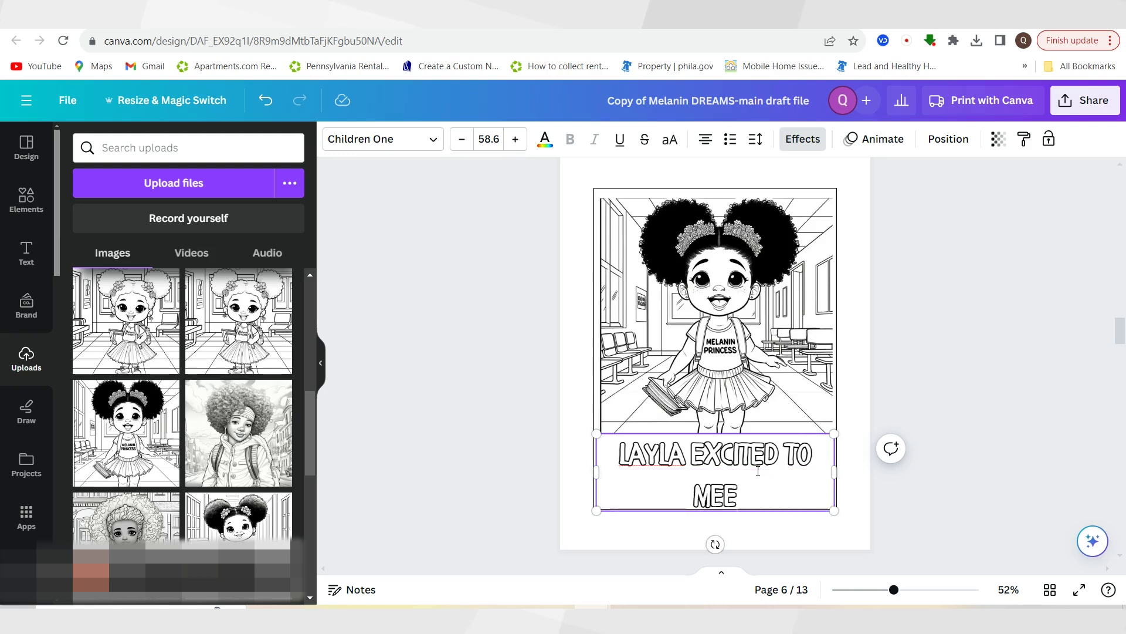
text(T NEW FRIENDS)
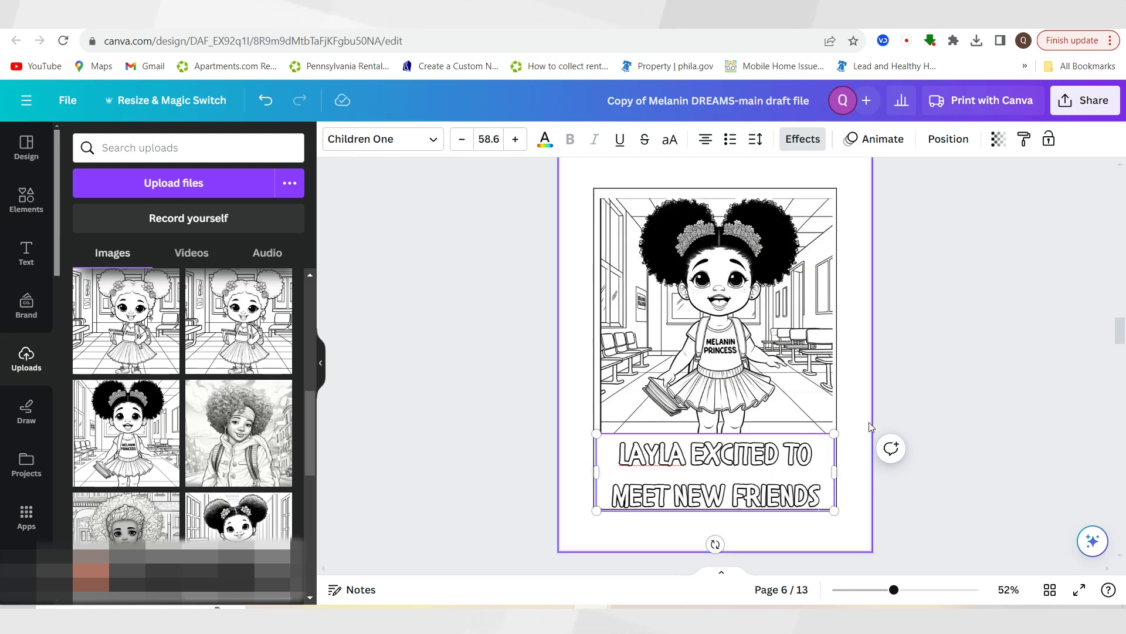
- Set the page 6 caption's line spacing to 1.1 so both lines fit inside the frame
click(755, 139)
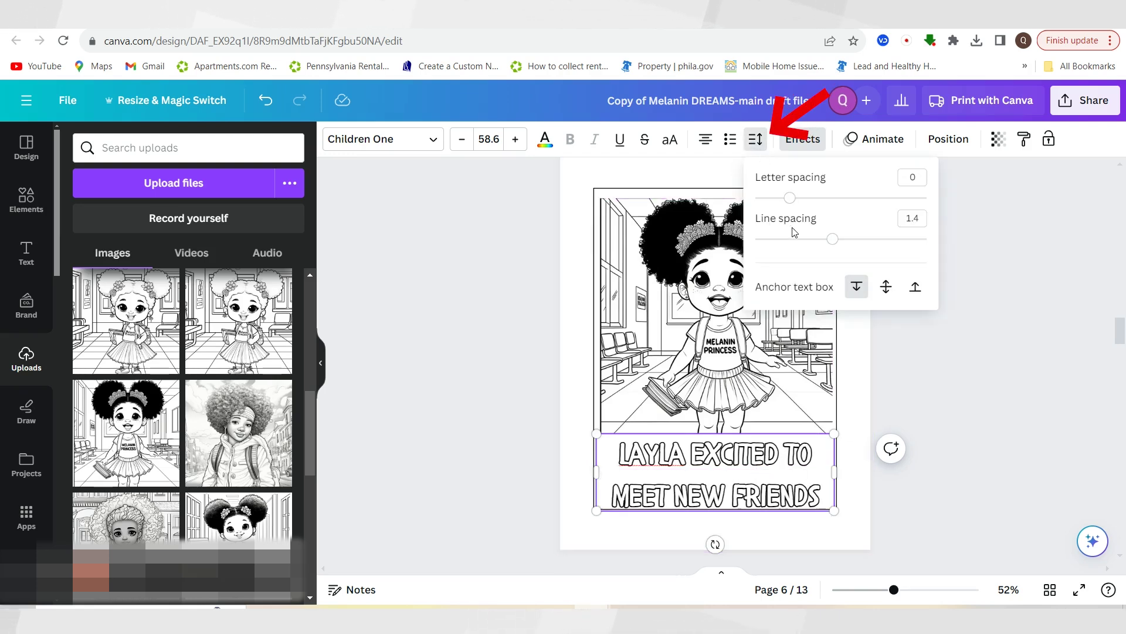
drag(822, 239, 808, 239)
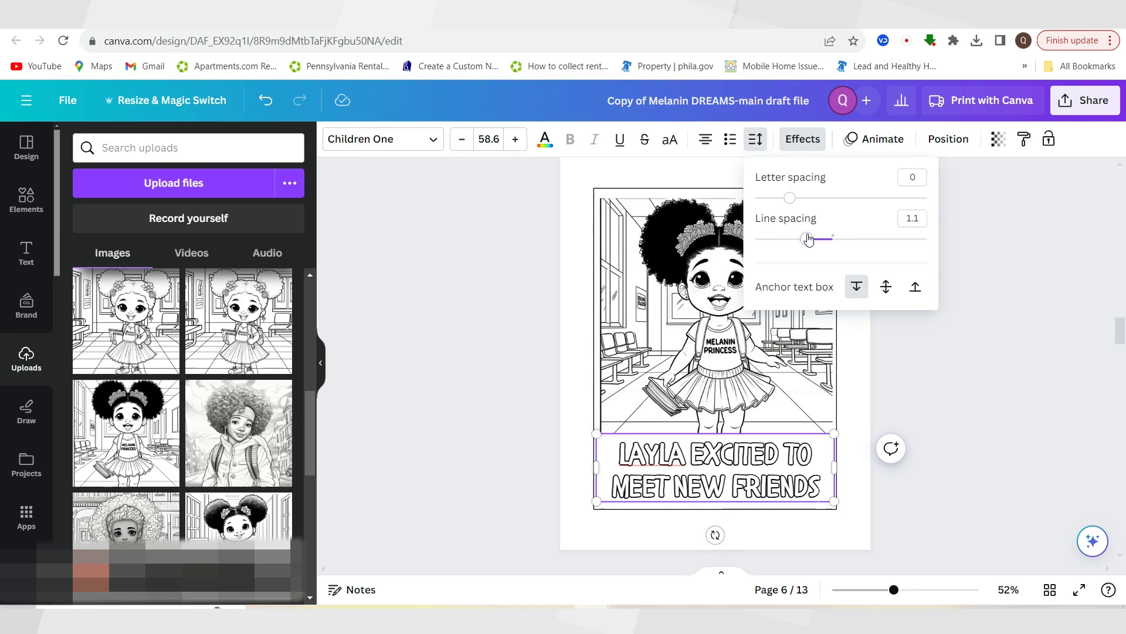
click(897, 469)
click(857, 469)
click(775, 463)
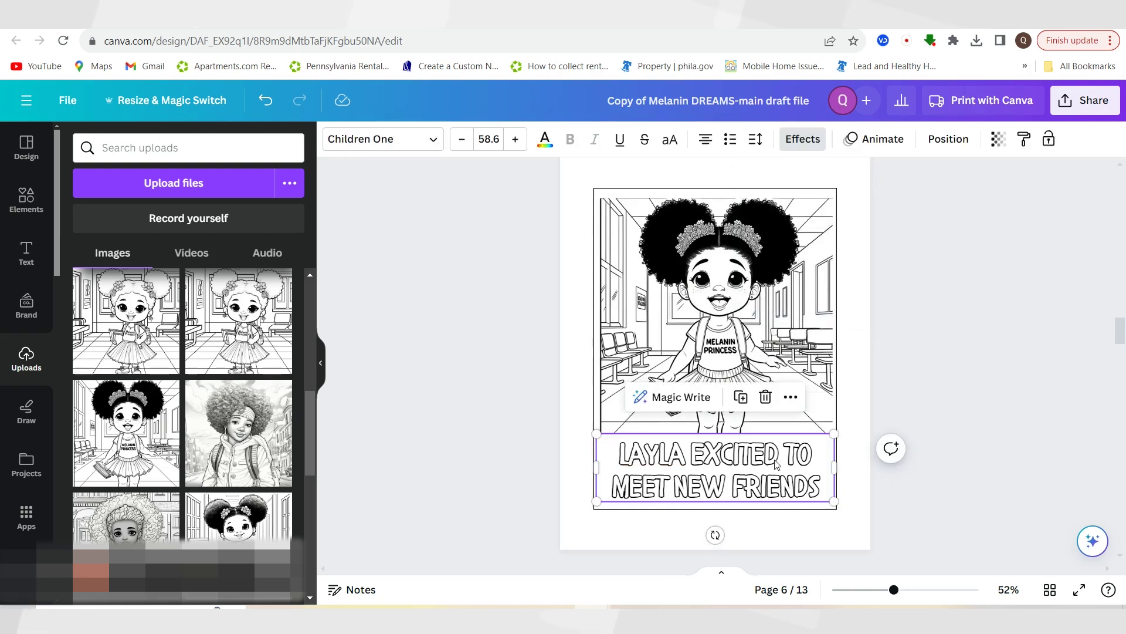
drag(775, 463, 776, 464)
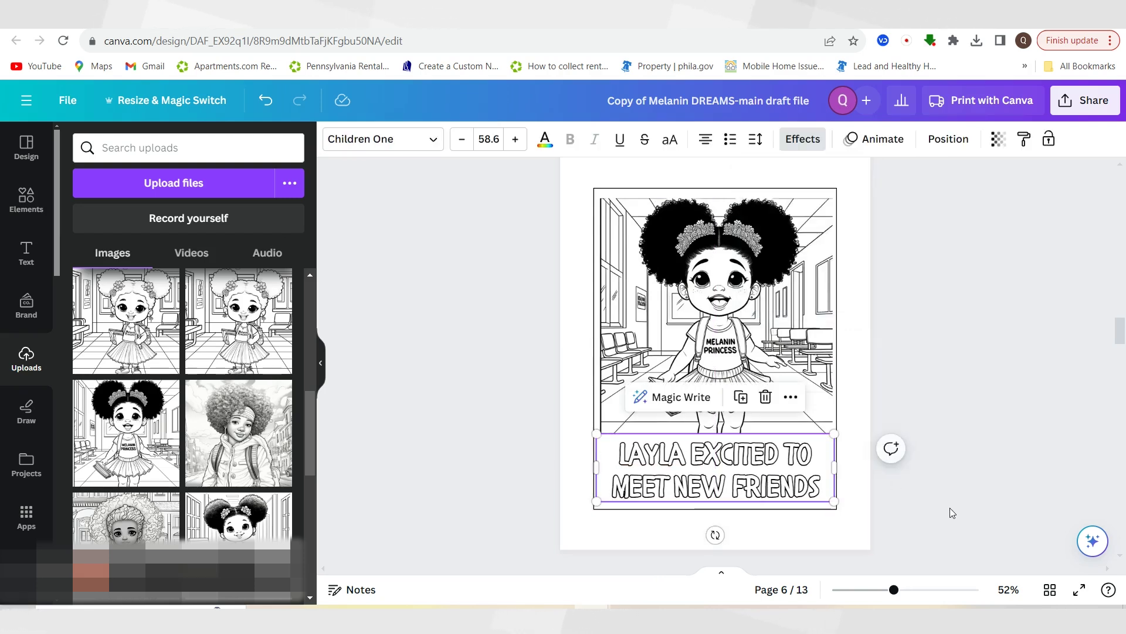
click(951, 512)
click(802, 498)
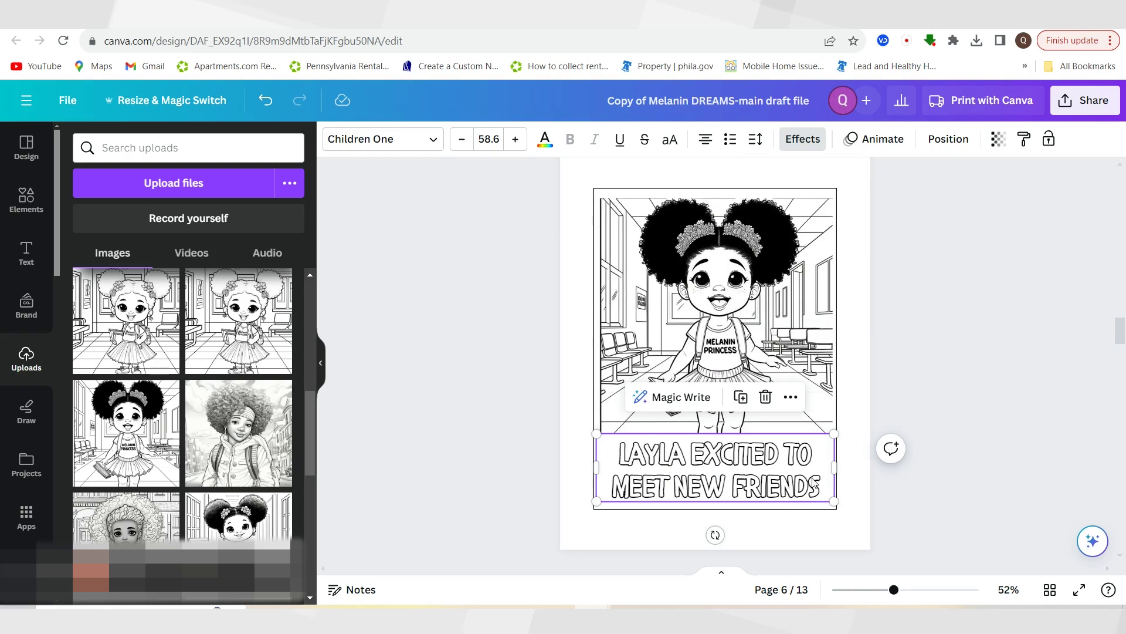
click(983, 424)
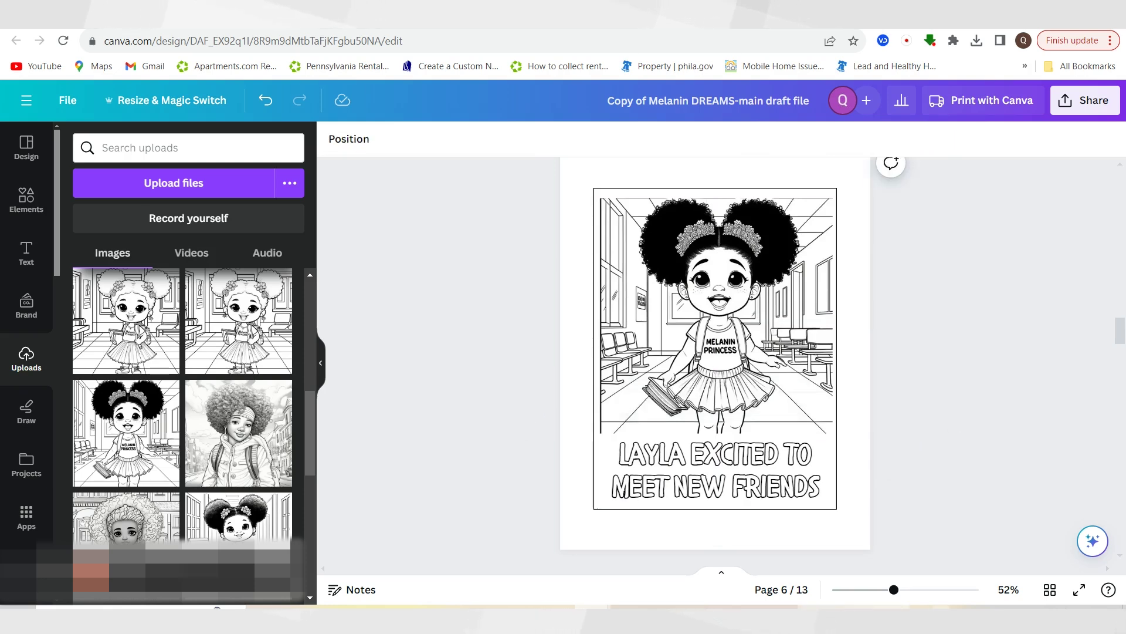
- Insert one blank page after page 5 and another after the "LAYLA EXCITED TO MEET NEW FRIENDS" page
scroll(929, 495, up, 10)
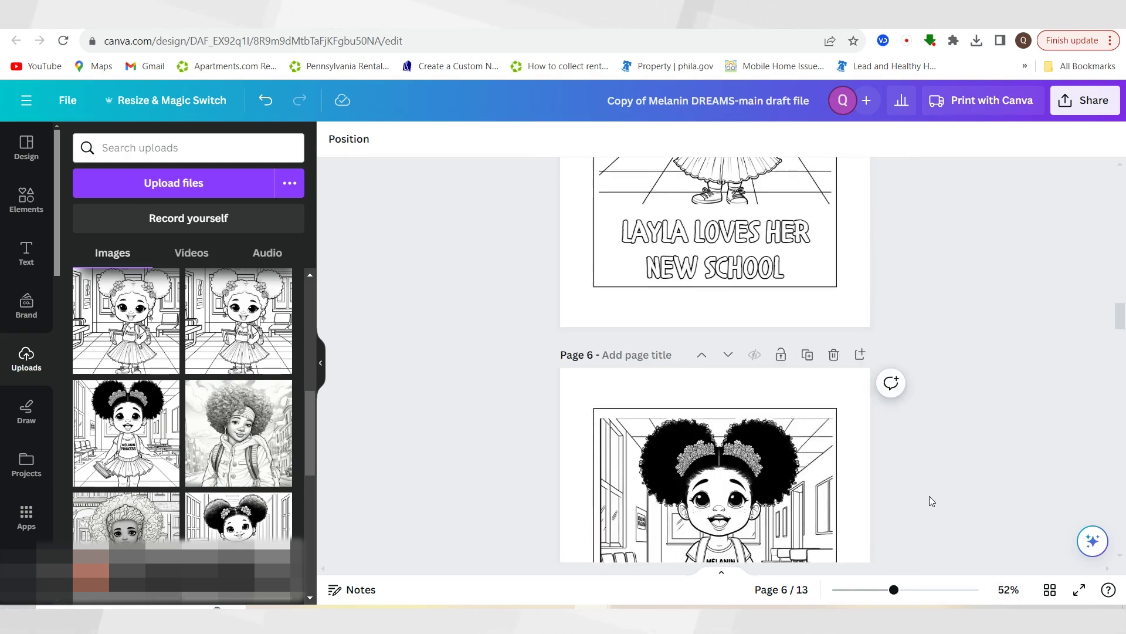
click(860, 352)
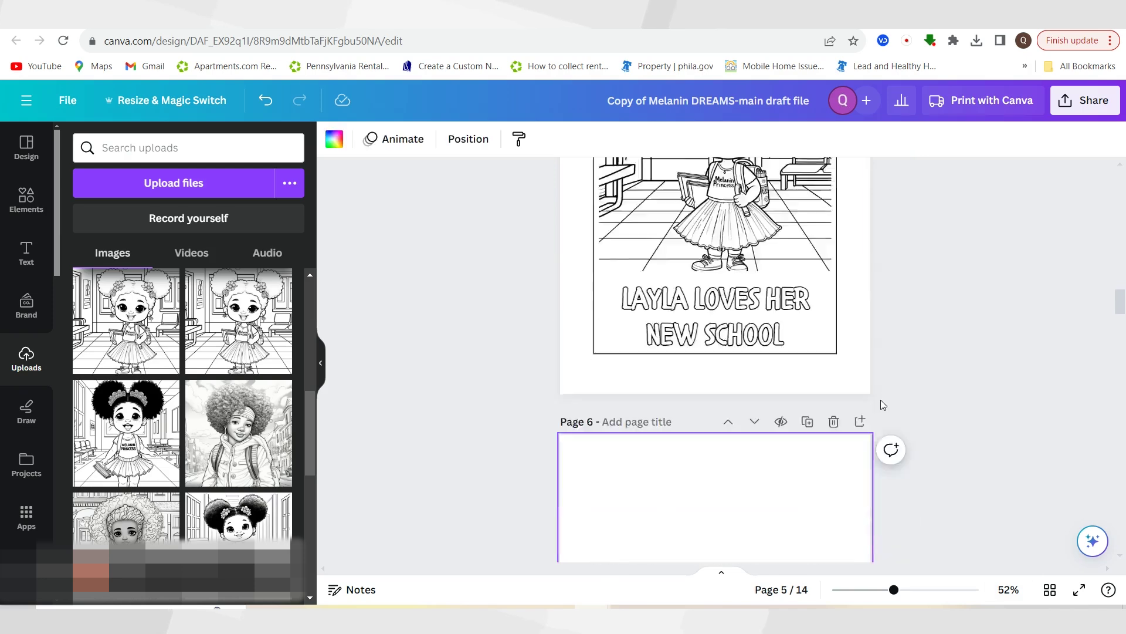
scroll(907, 484, down, 8)
click(860, 283)
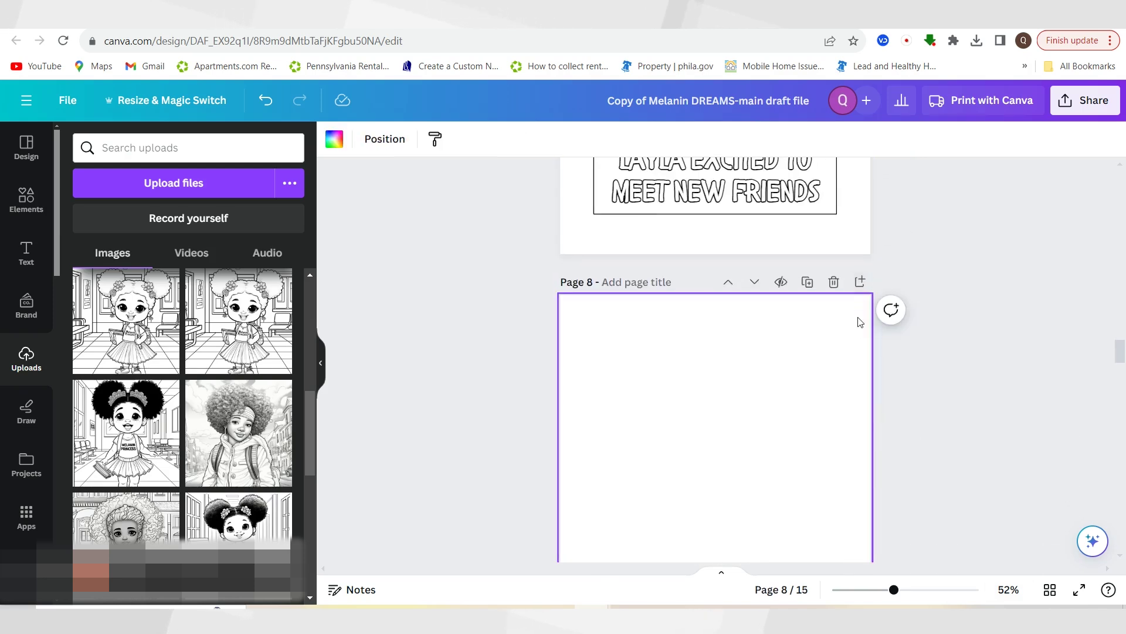
- In the page overview, move the untitled color illustration from page 1 to the end of the design
scroll(853, 401, up, 8)
click(1050, 590)
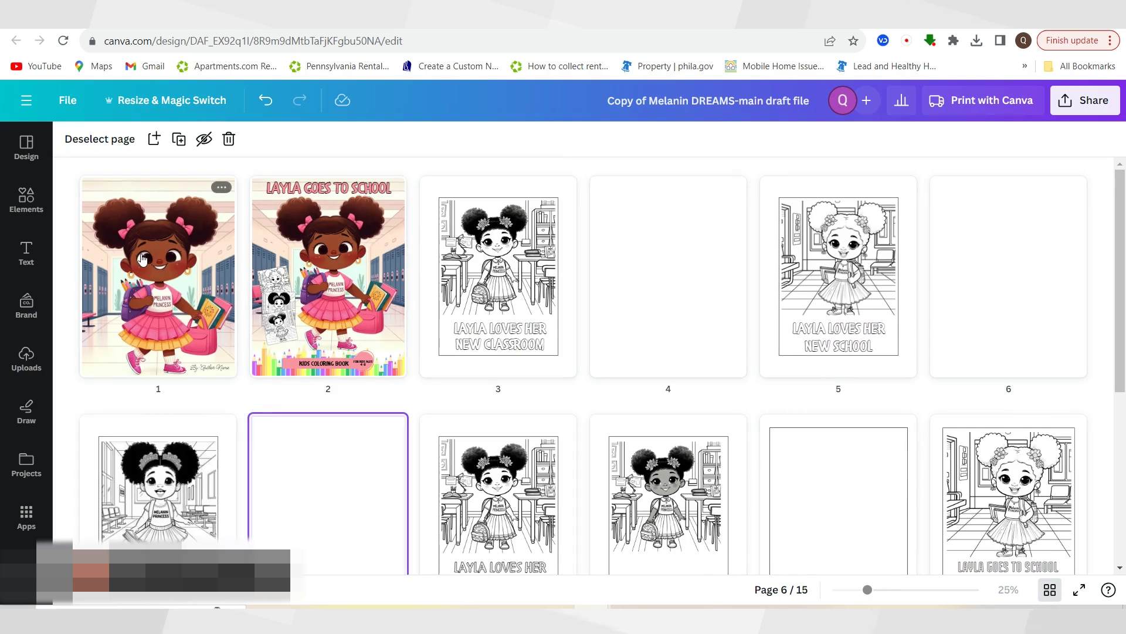
click(141, 258)
drag(148, 265, 164, 282)
double_click(159, 275)
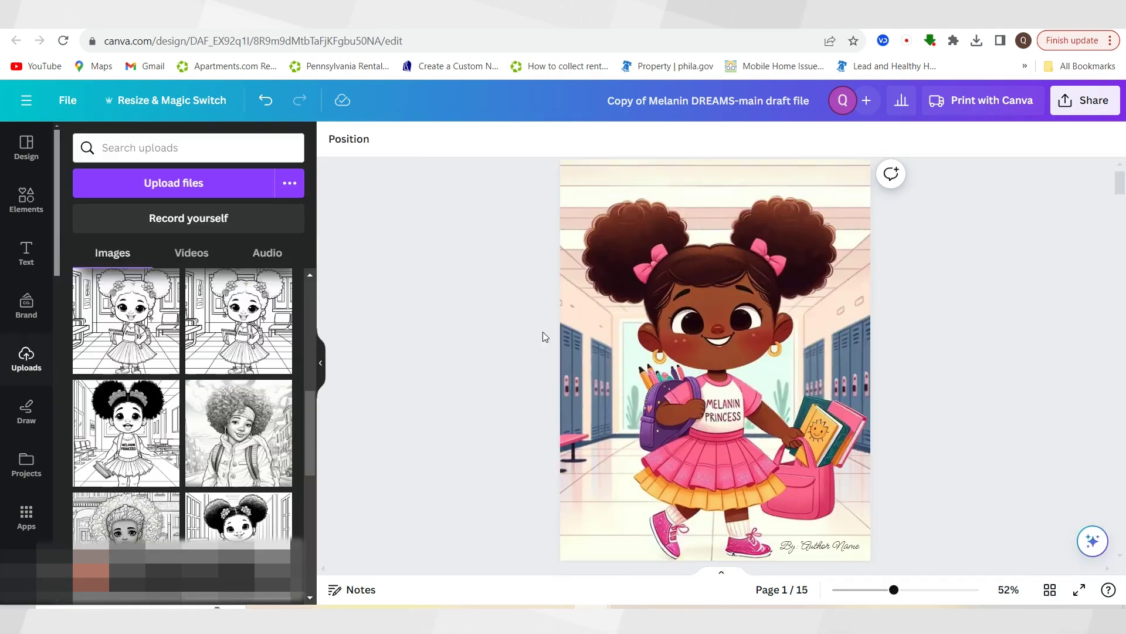
click(1050, 589)
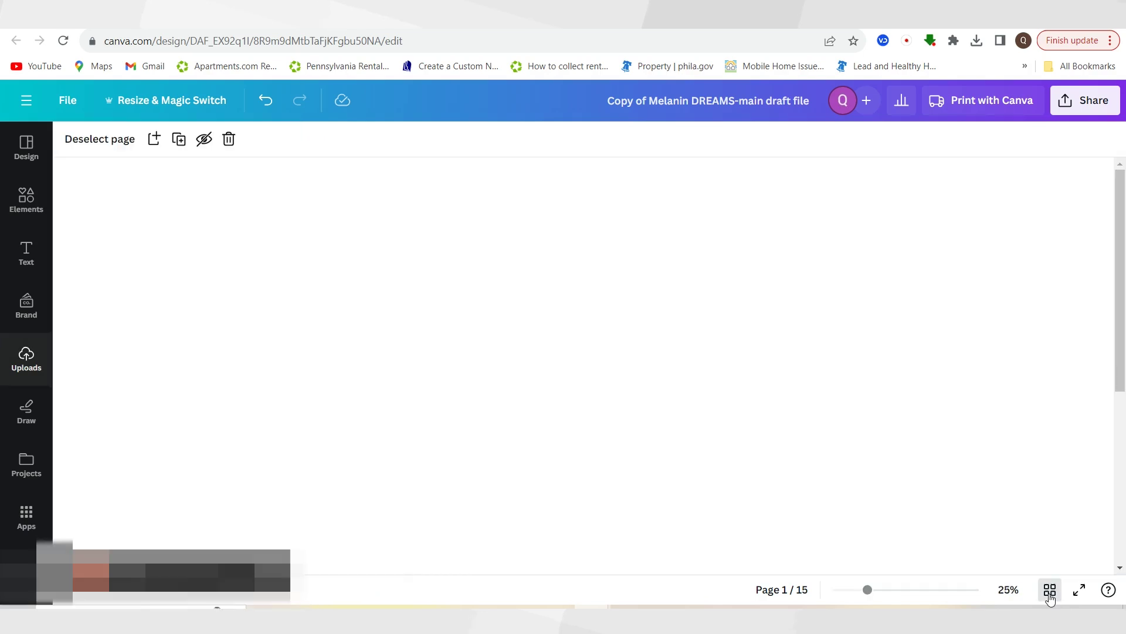
drag(158, 275, 625, 484)
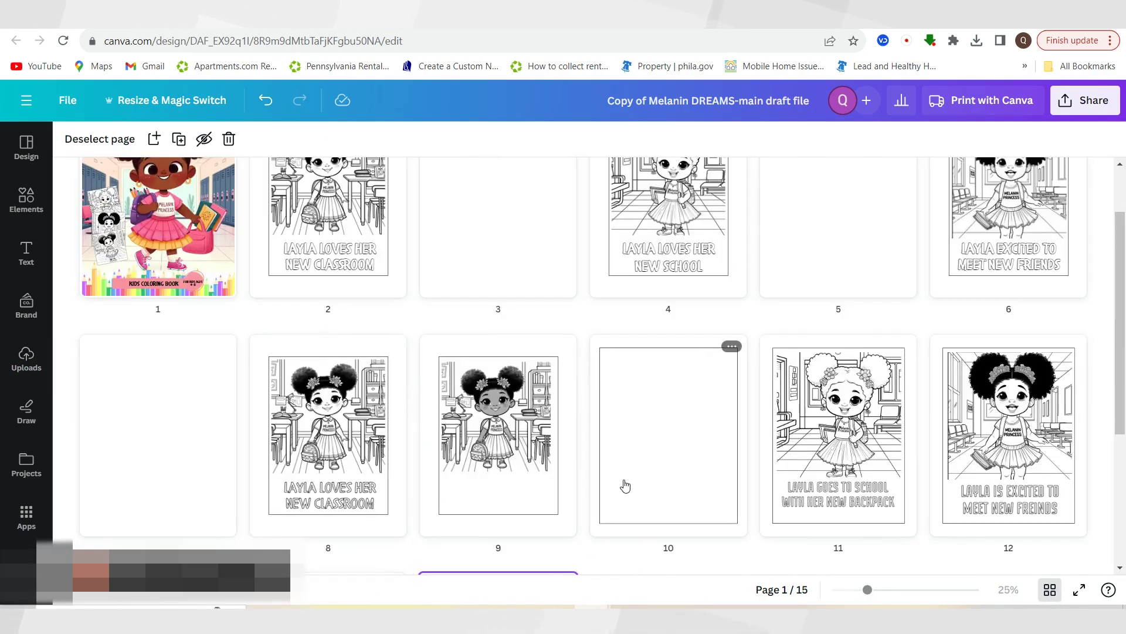
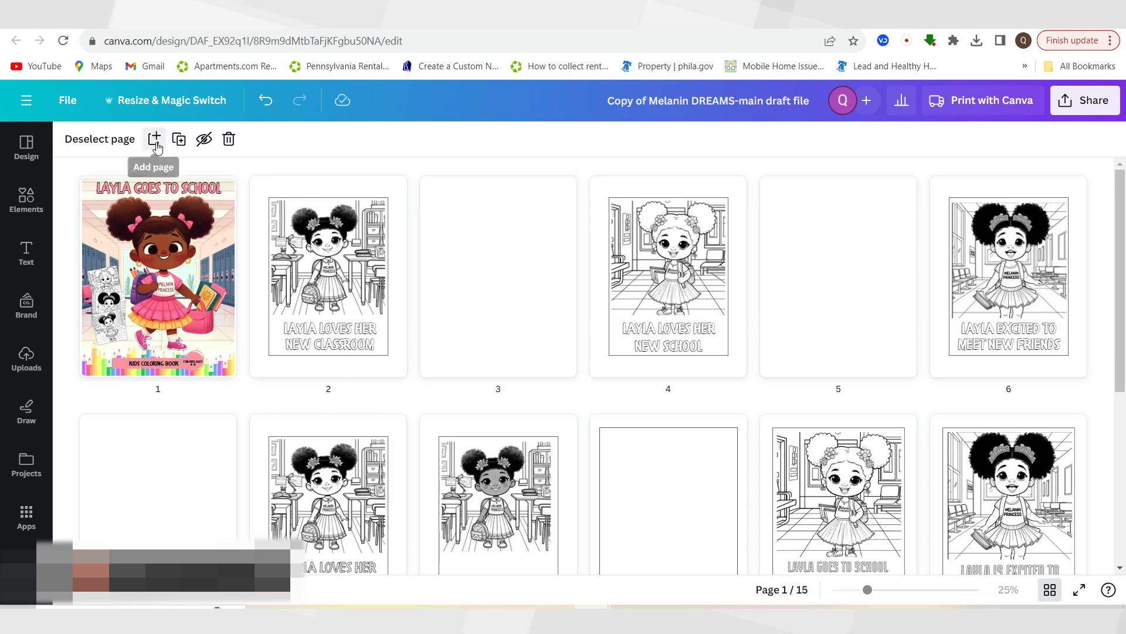
- Insert a blank page after the "LAYLA GOES TO SCHOOL" cover and duplicate that blank page
double_click(192, 243)
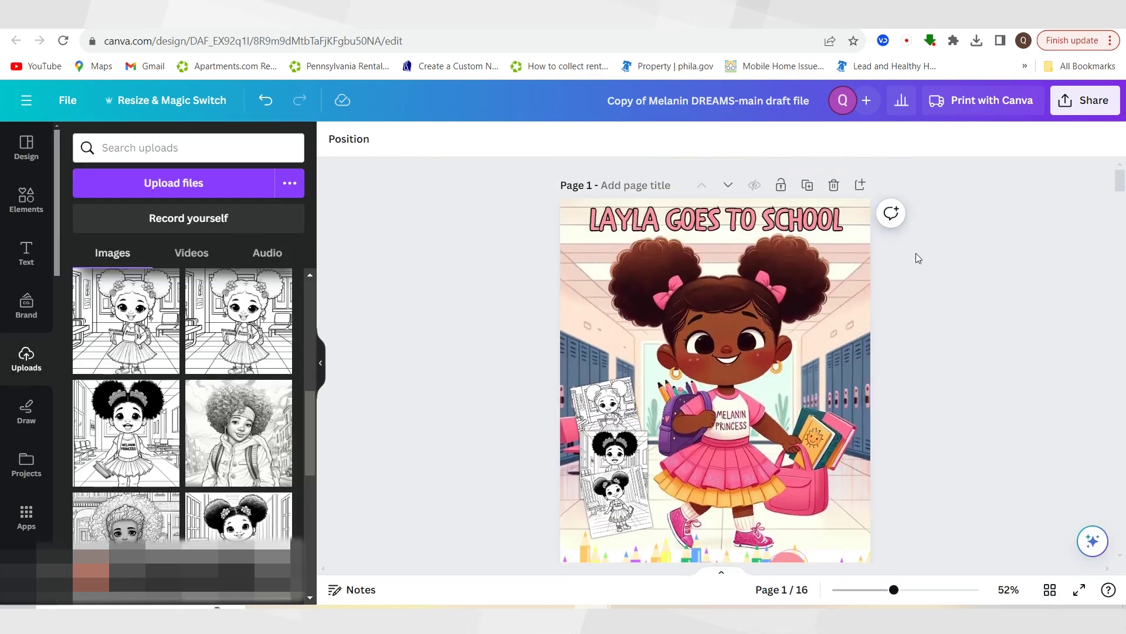
click(860, 185)
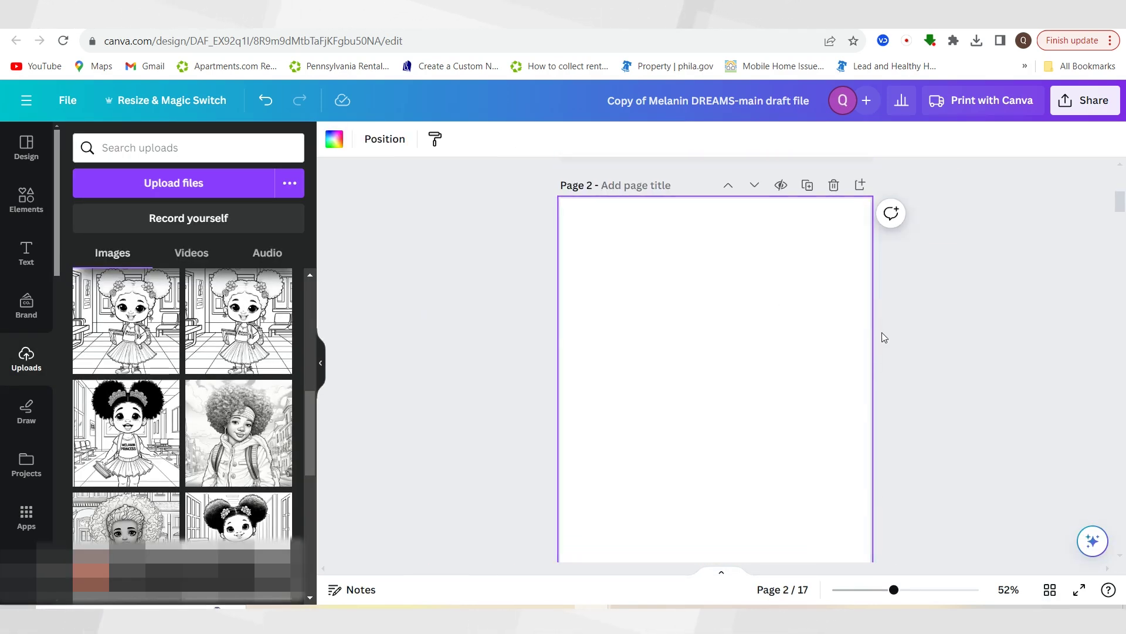
scroll(988, 377, up, 6)
click(710, 379)
scroll(977, 427, down, 8)
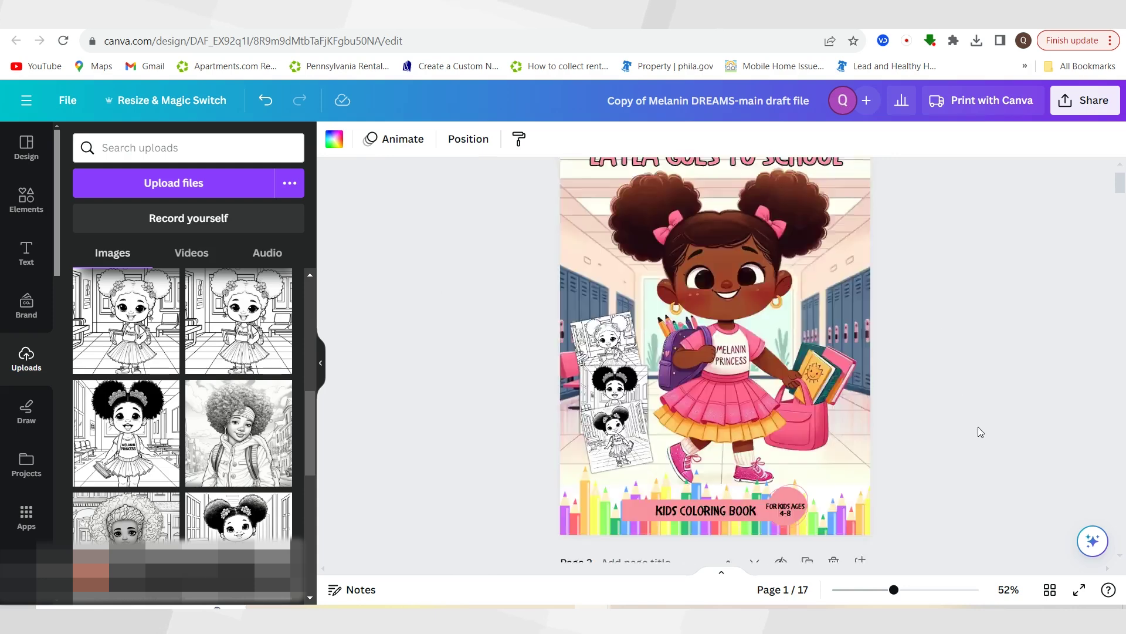
scroll(971, 429, up, 4)
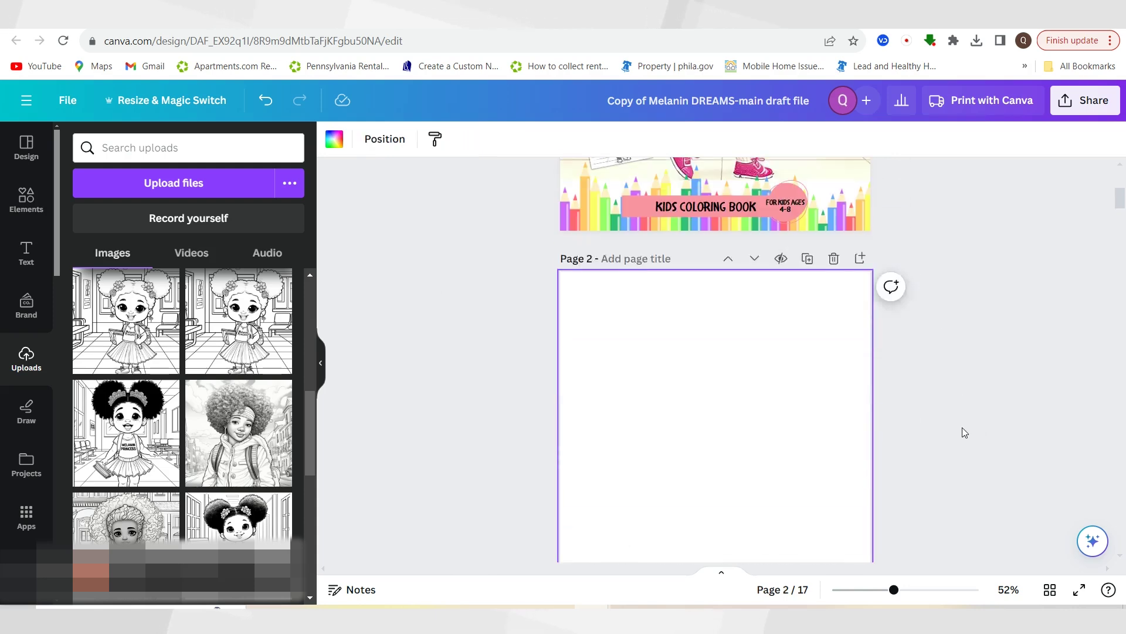
click(809, 260)
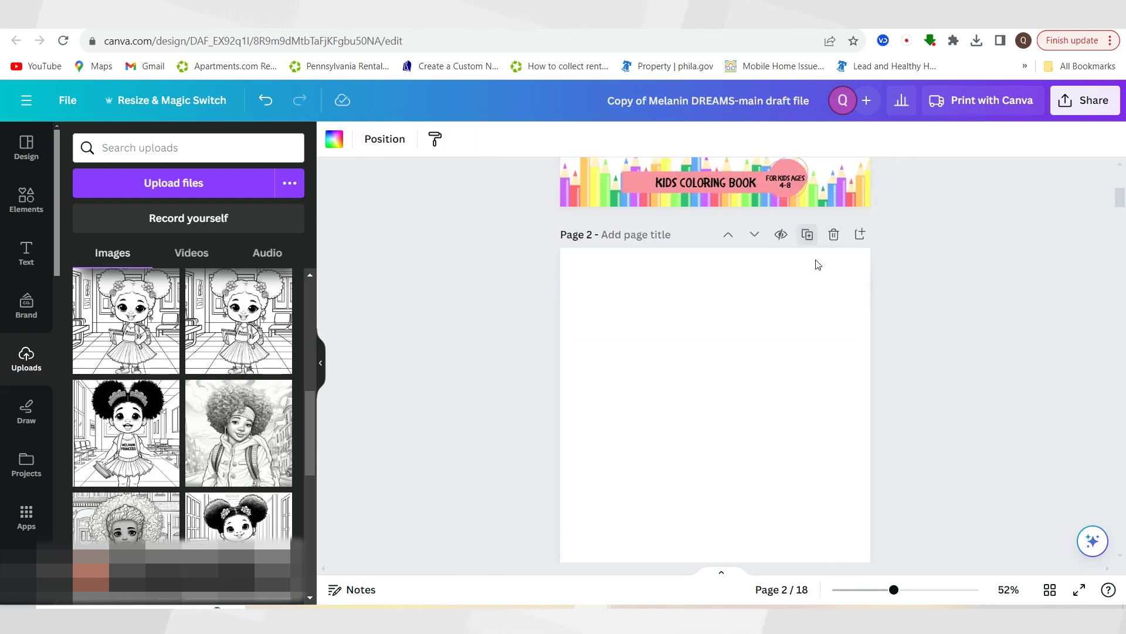
- Add the text "THIS COLORING BOOK BELOINGS TO" to page 3 in the Children One font, enlarge it to size 65.3, and center it
click(26, 249)
click(121, 298)
drag(697, 410, 592, 384)
text(THIS COL)
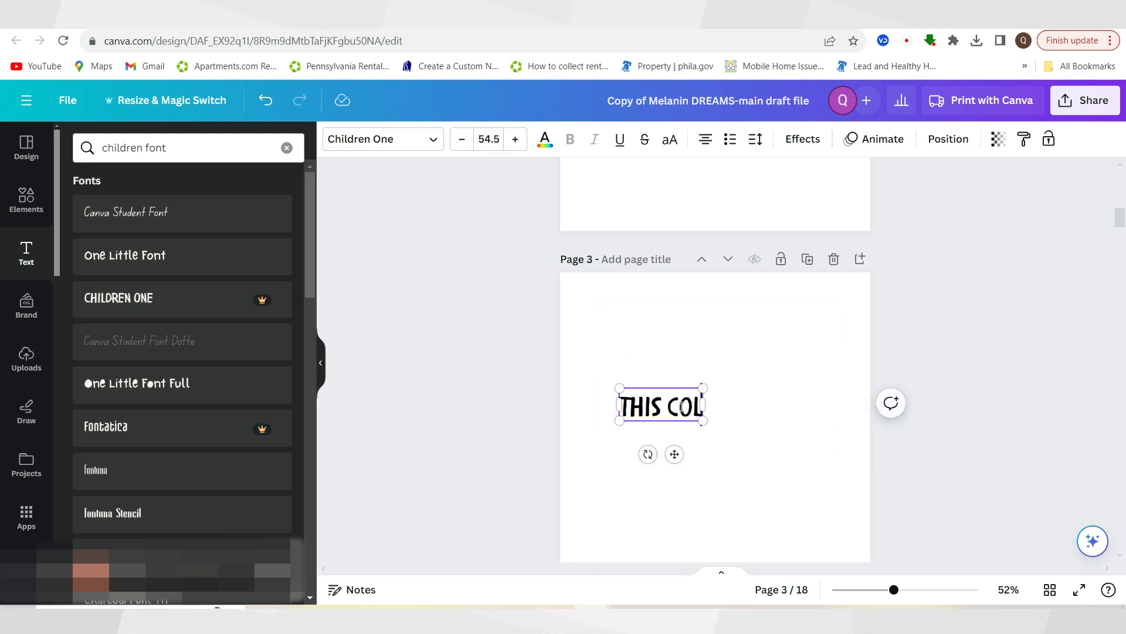
text(ORING BOOK BELOINGS TO)
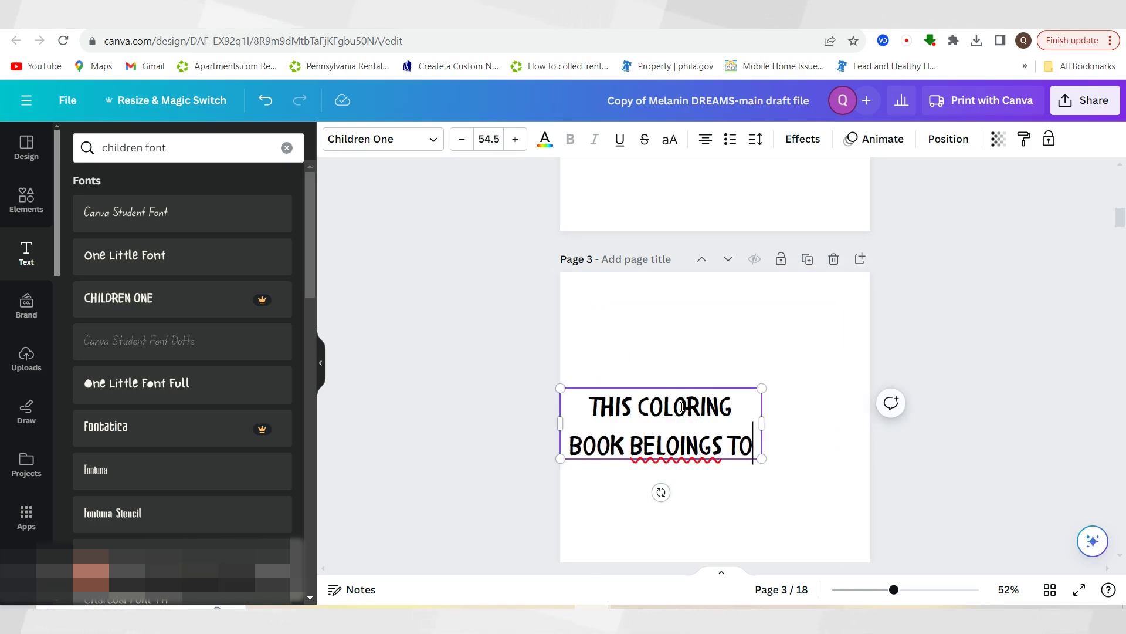
mouse_move(761, 388)
mouse_down()
mouse_move(799, 373)
mouse_move(760, 392)
mouse_move(776, 376)
mouse_up()
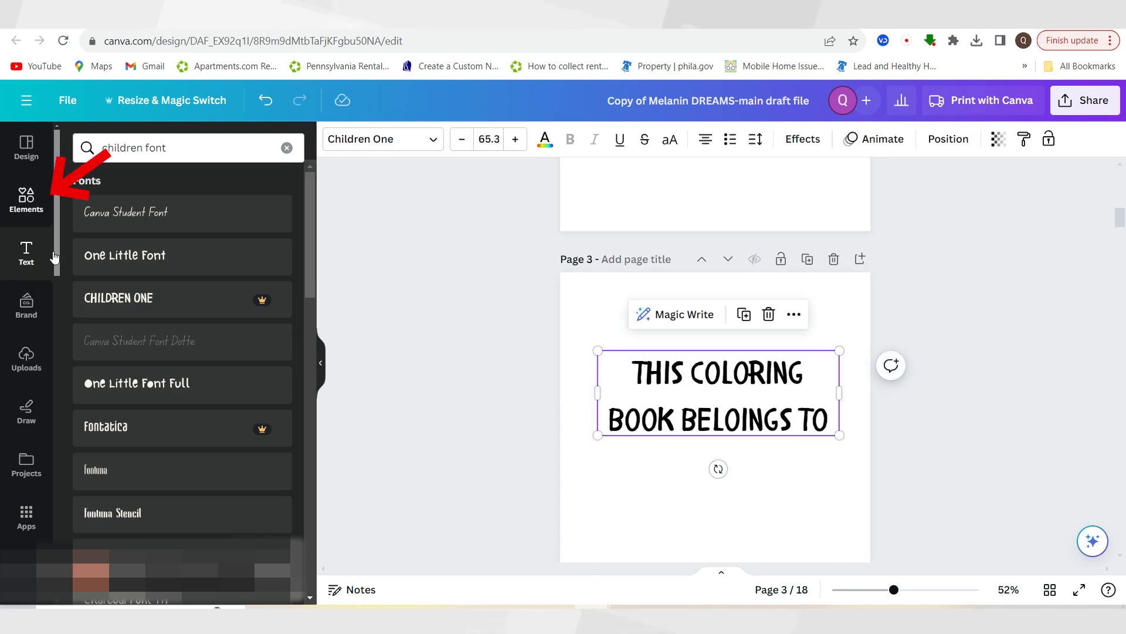
- Add a horizontal line centered below the page 3 text and lengthen it on both ends to form a name line
click(182, 367)
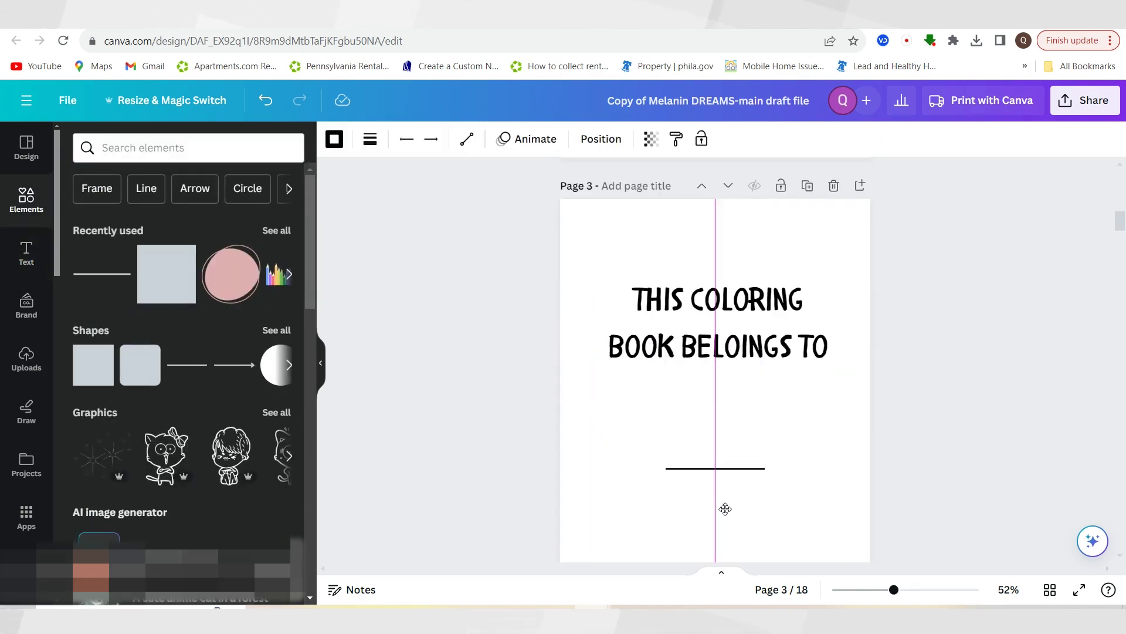
drag(666, 469, 628, 468)
drag(764, 468, 811, 468)
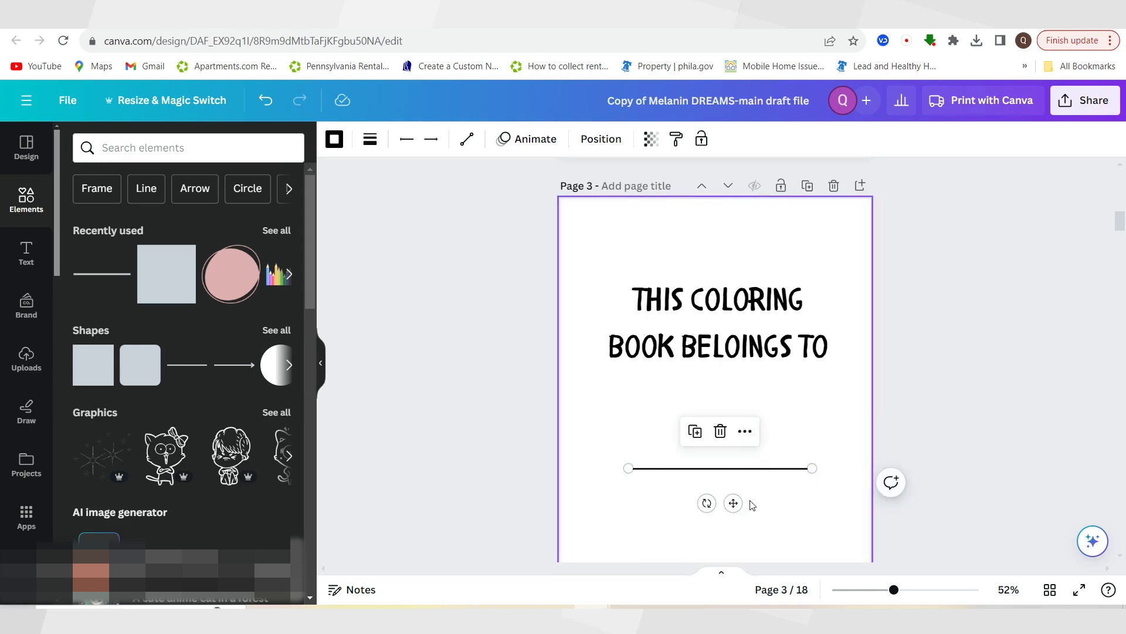
- Duplicate blank page 2 between the cover and the ownership page
click(718, 323)
scroll(934, 393, up, 10)
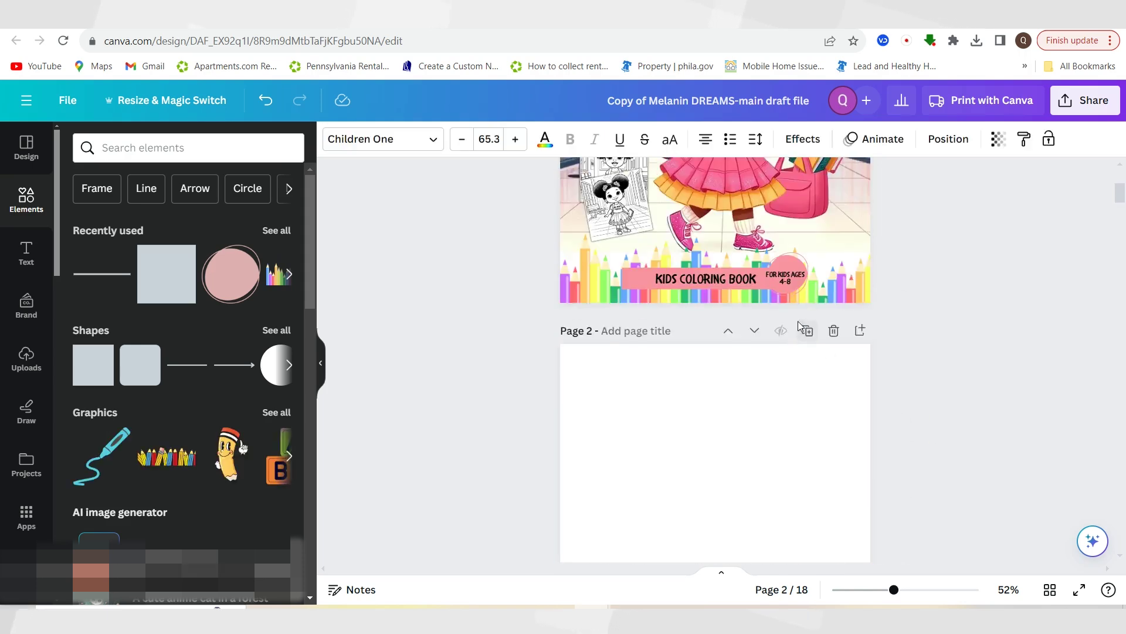
click(808, 330)
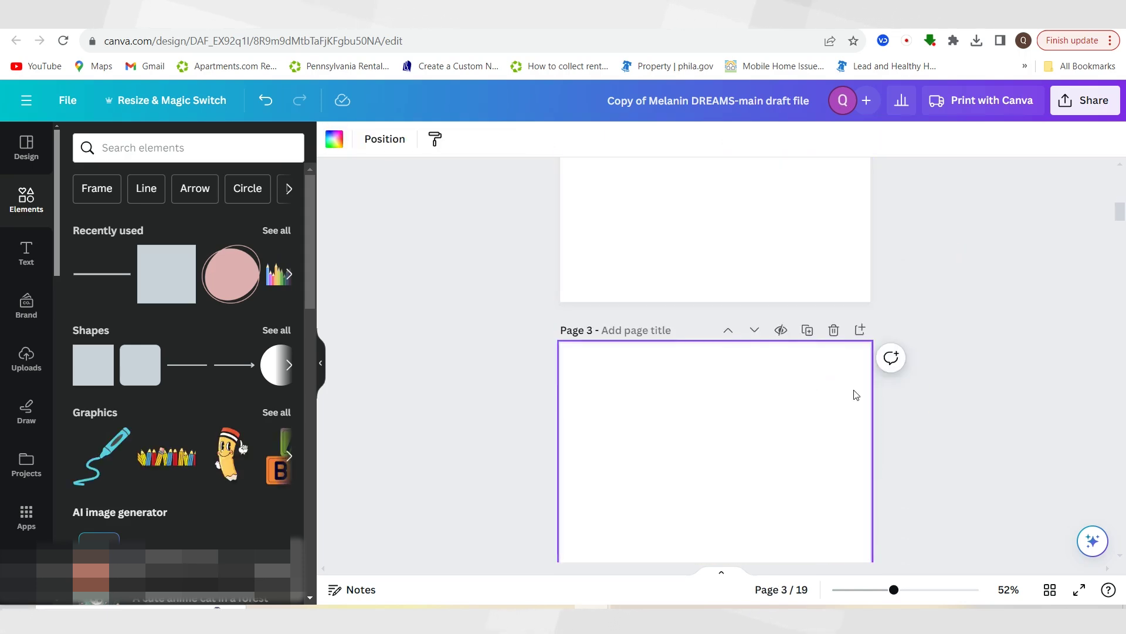
- Add the text "COPYRIGHT" in the Children One font to the blank page 3, just before the ownership page
scroll(746, 398, down, 6)
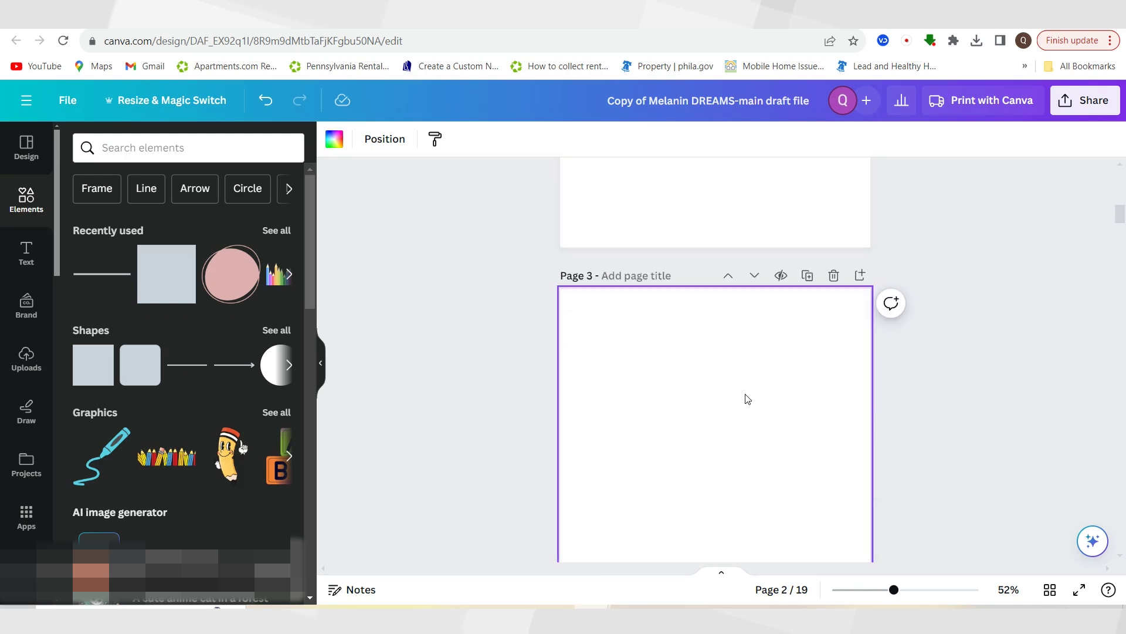
scroll(754, 402, up, 5)
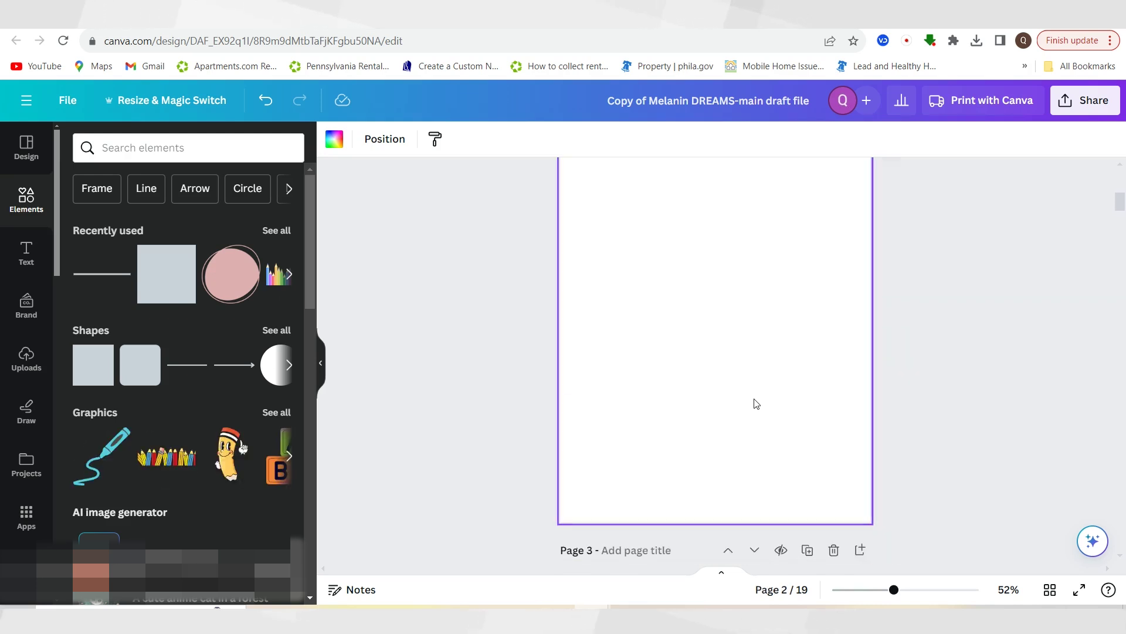
scroll(754, 403, down, 5)
click(29, 265)
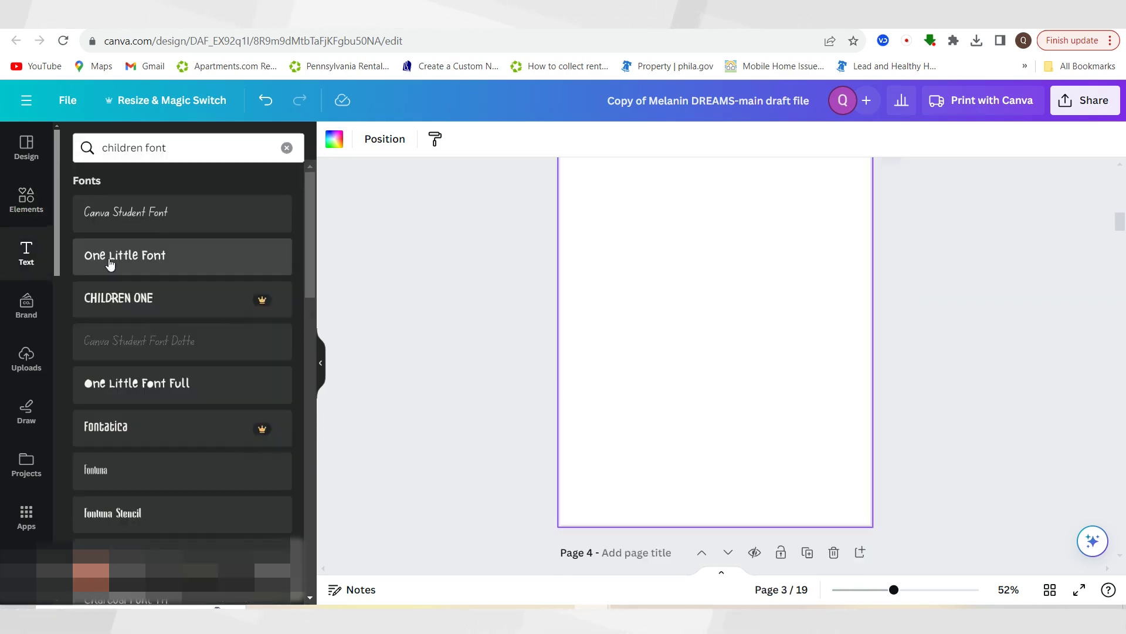
click(136, 300)
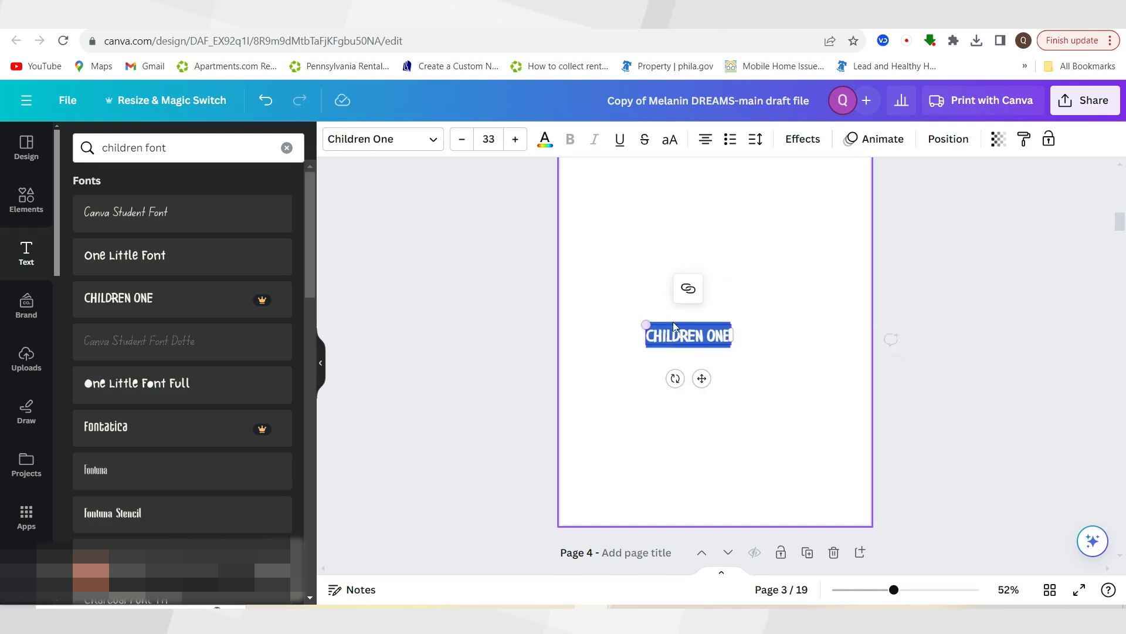
text(COPYRIGHT)
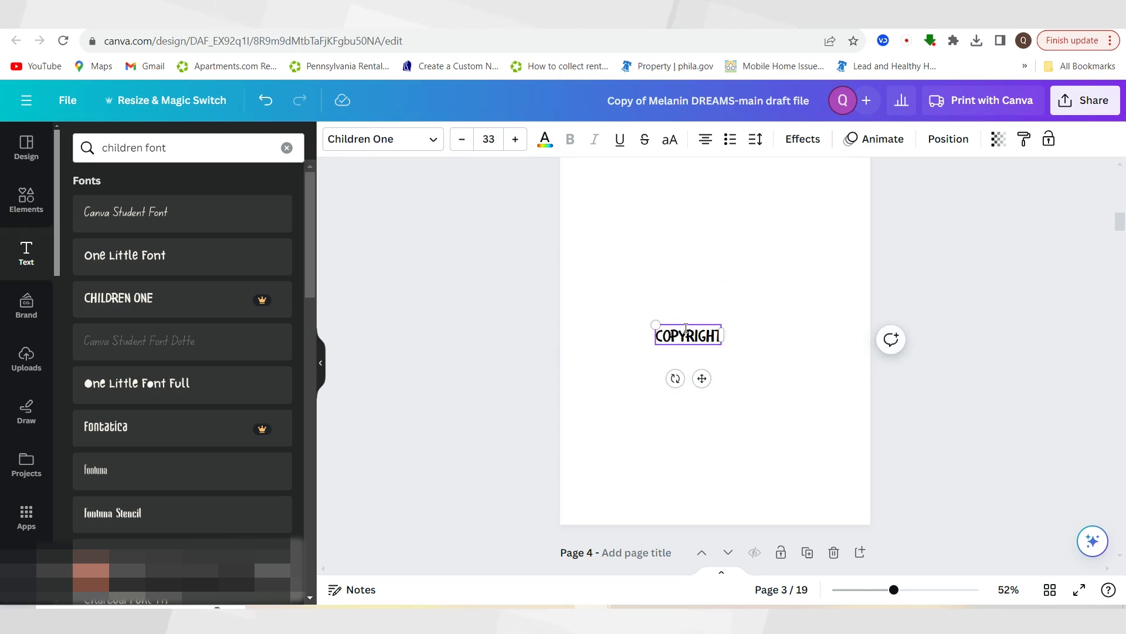
- Enlarge the "COPYRIGHT" text to size 68 and move it to the middle of page 3
drag(655, 325, 616, 305)
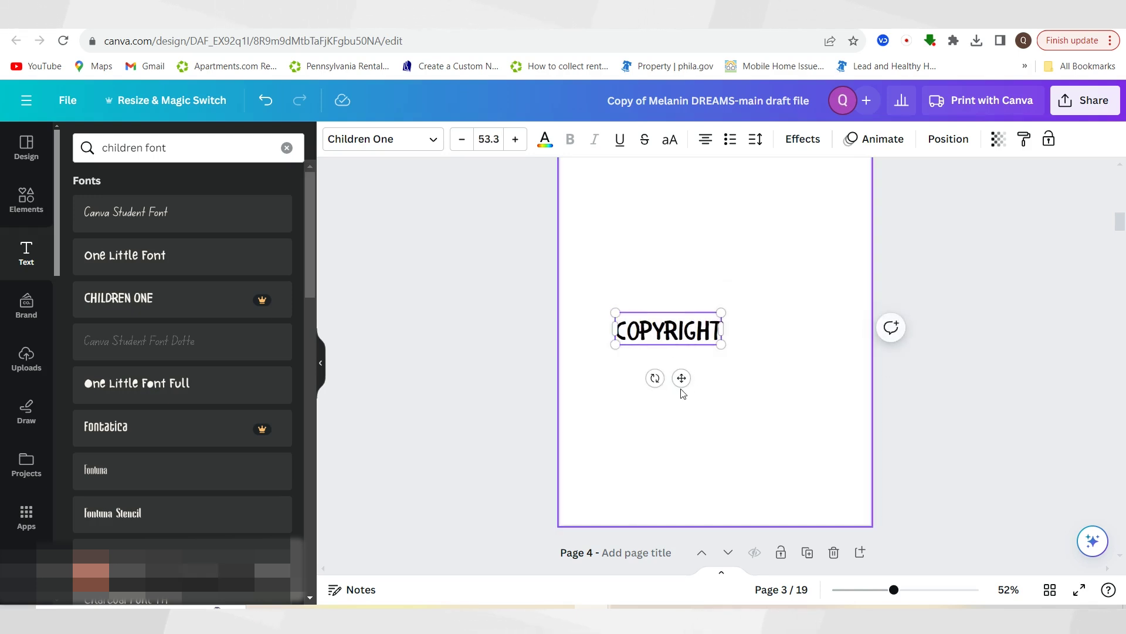
drag(679, 377, 731, 324)
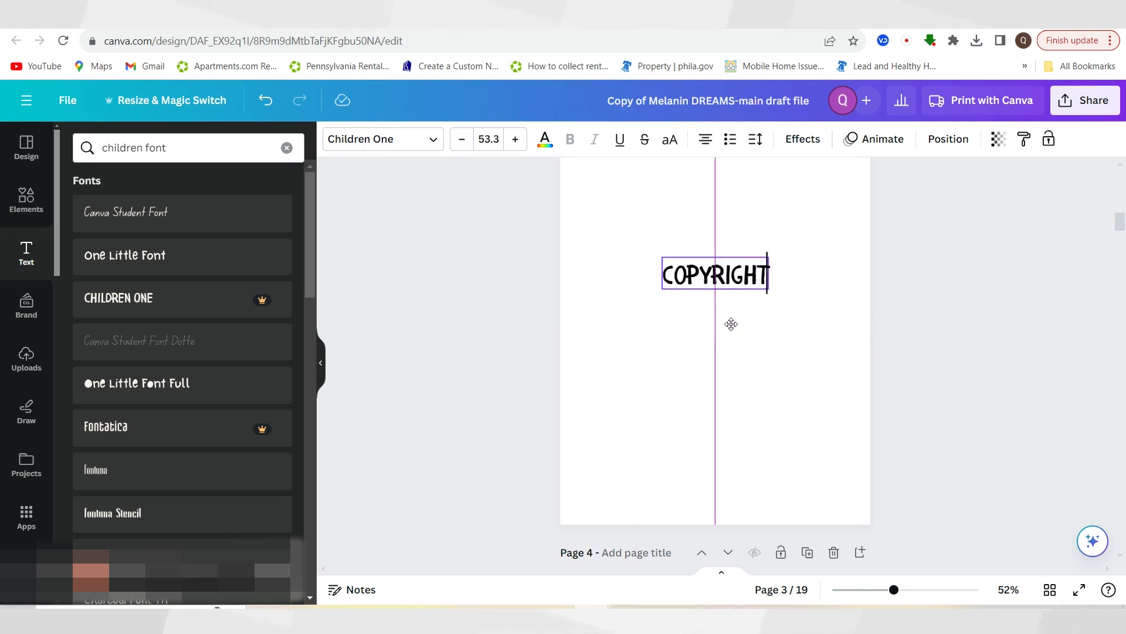
click(956, 403)
scroll(956, 402, up, 2)
click(668, 350)
drag(662, 335, 633, 326)
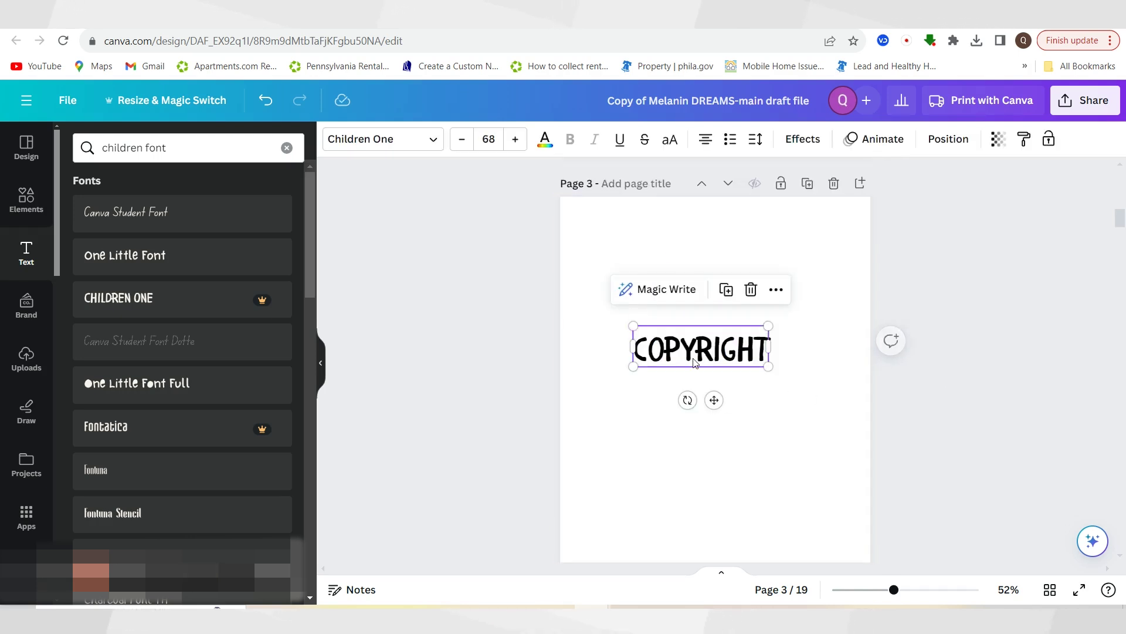
drag(697, 360, 704, 390)
- Review the book's page order in the grid overview, from the cover through the front matter to the coloring pages
click(1050, 590)
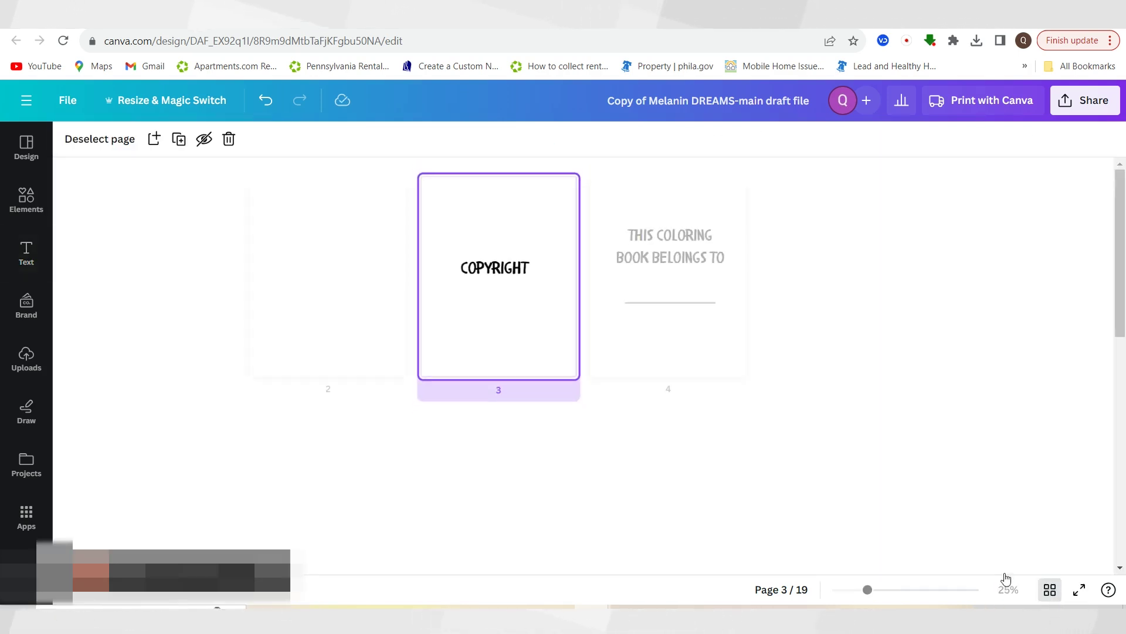
scroll(745, 437, down, 1)
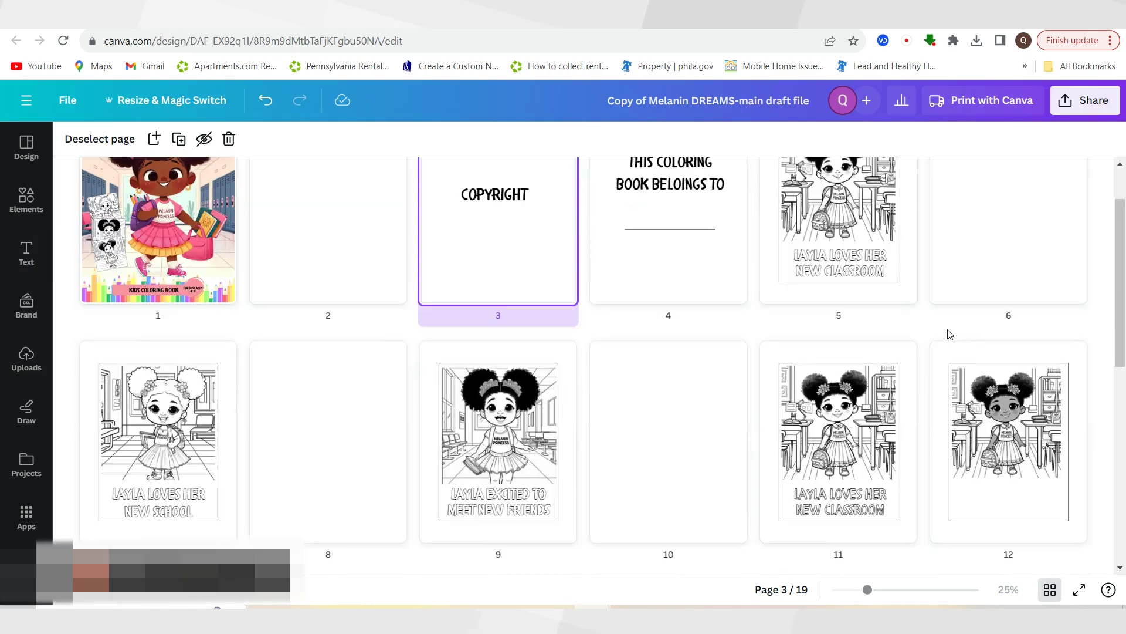
scroll(660, 440, up, 1)
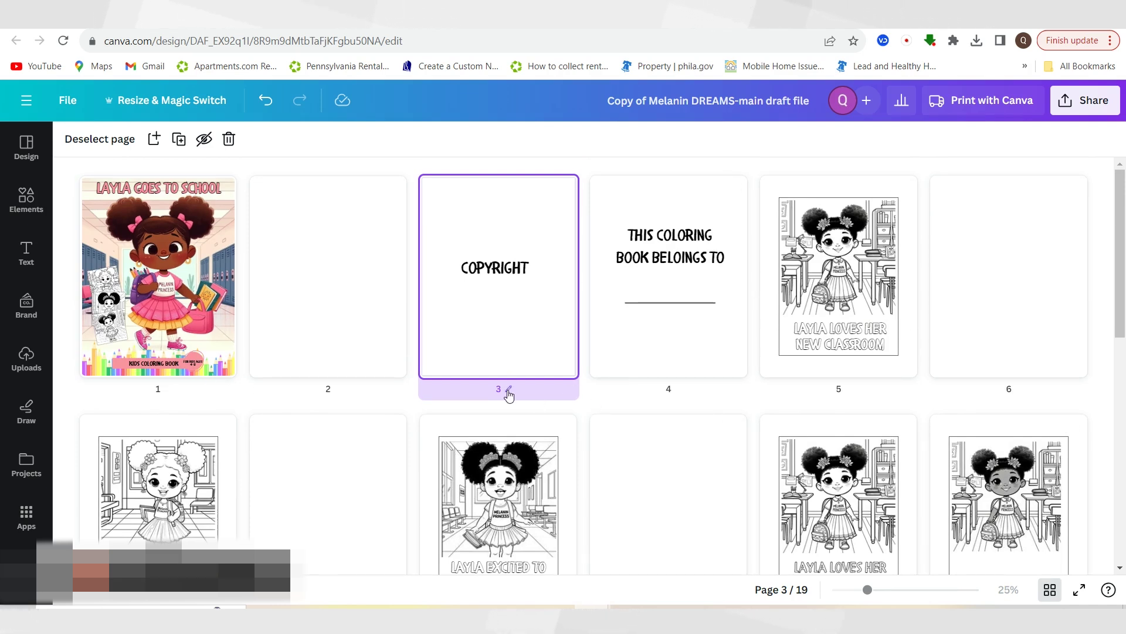
scroll(632, 335, down, 3)
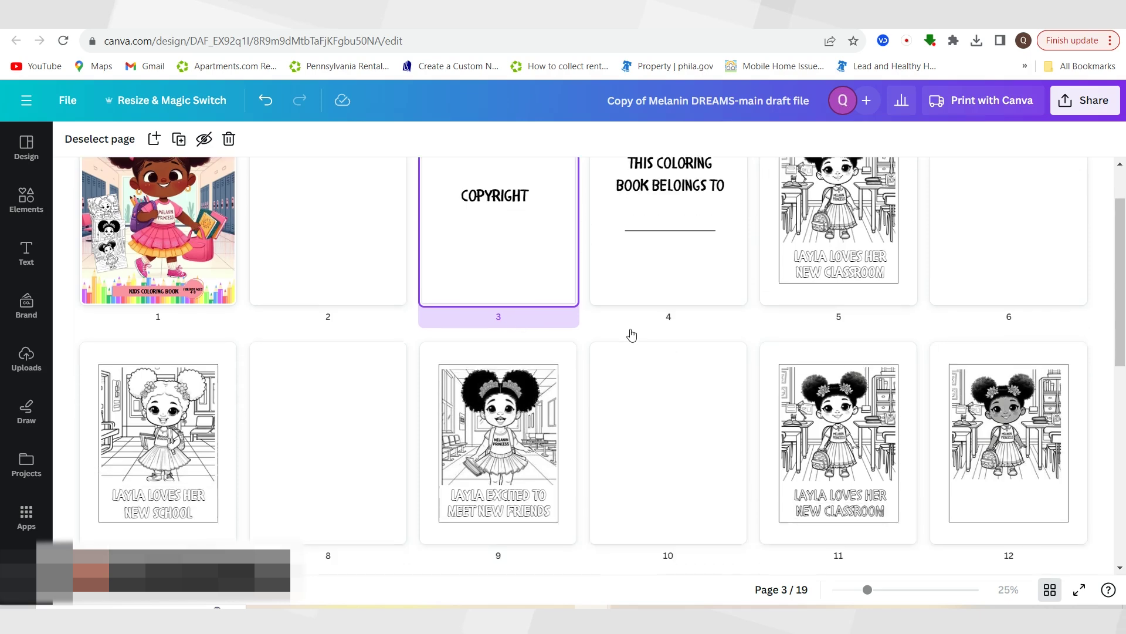
scroll(474, 358, up, 3)
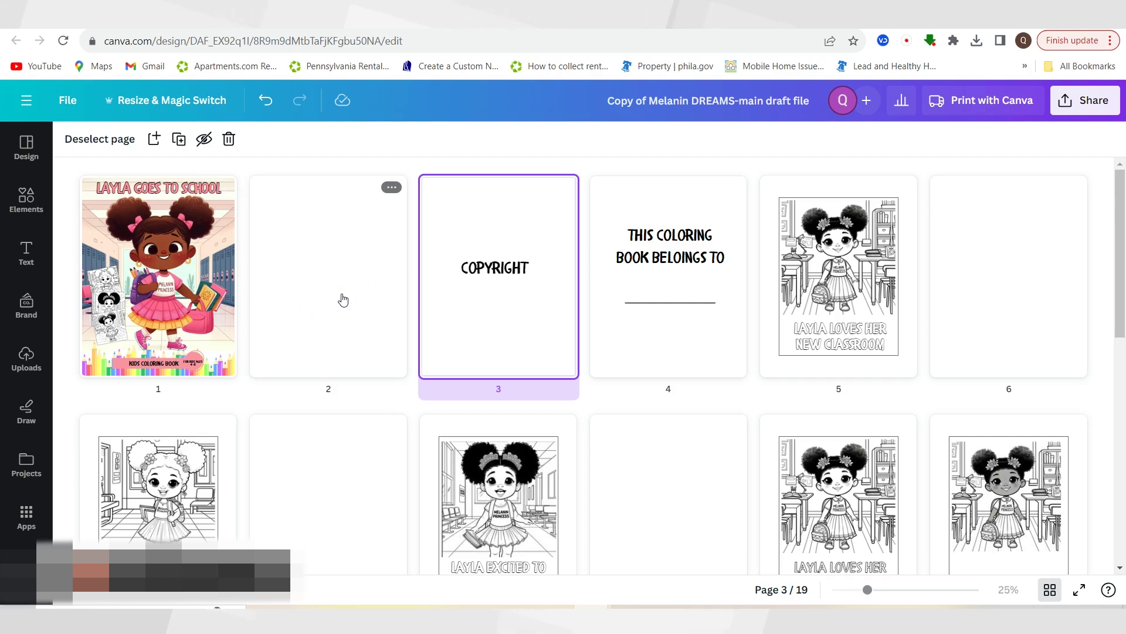
click(174, 305)
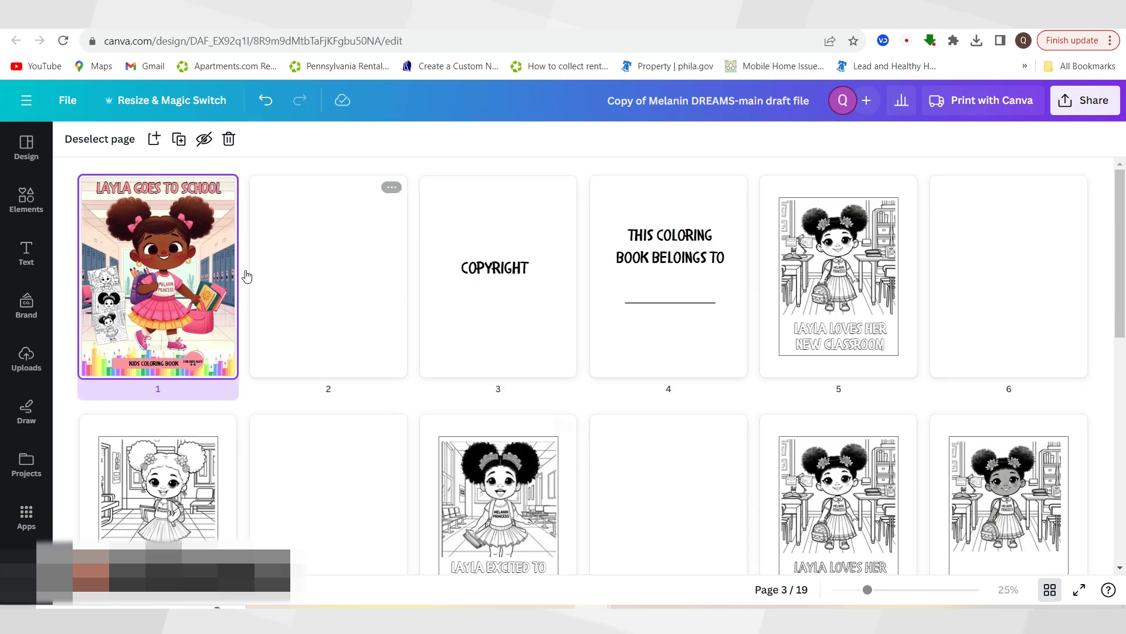
scroll(532, 425, down, 1)
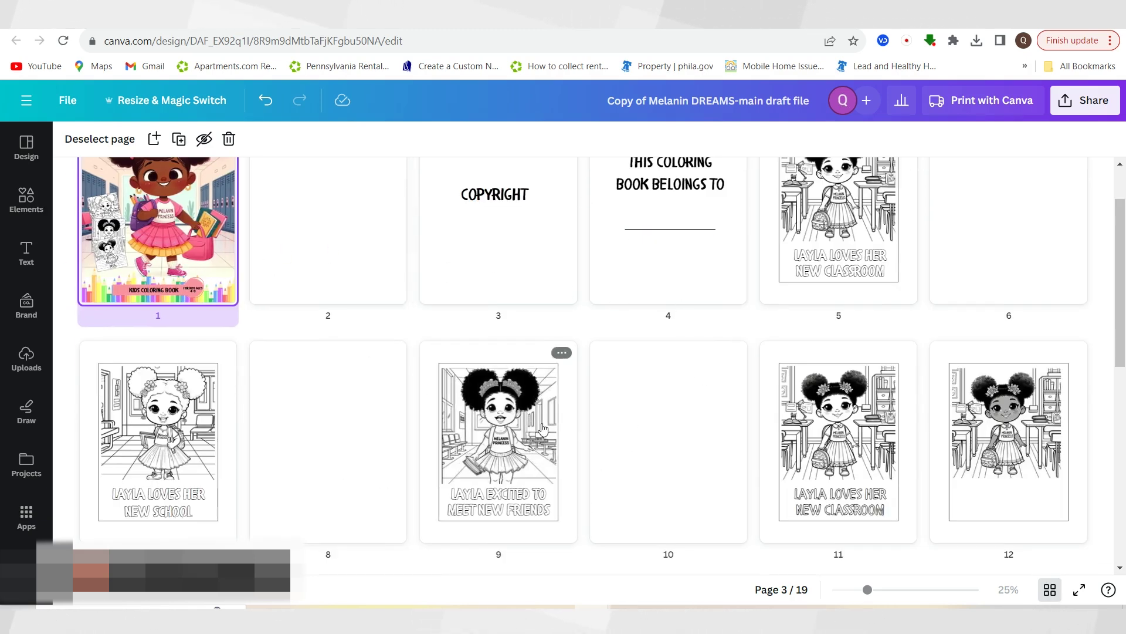
- Open the design's download settings and set the file type to PDF Standard
click(1085, 100)
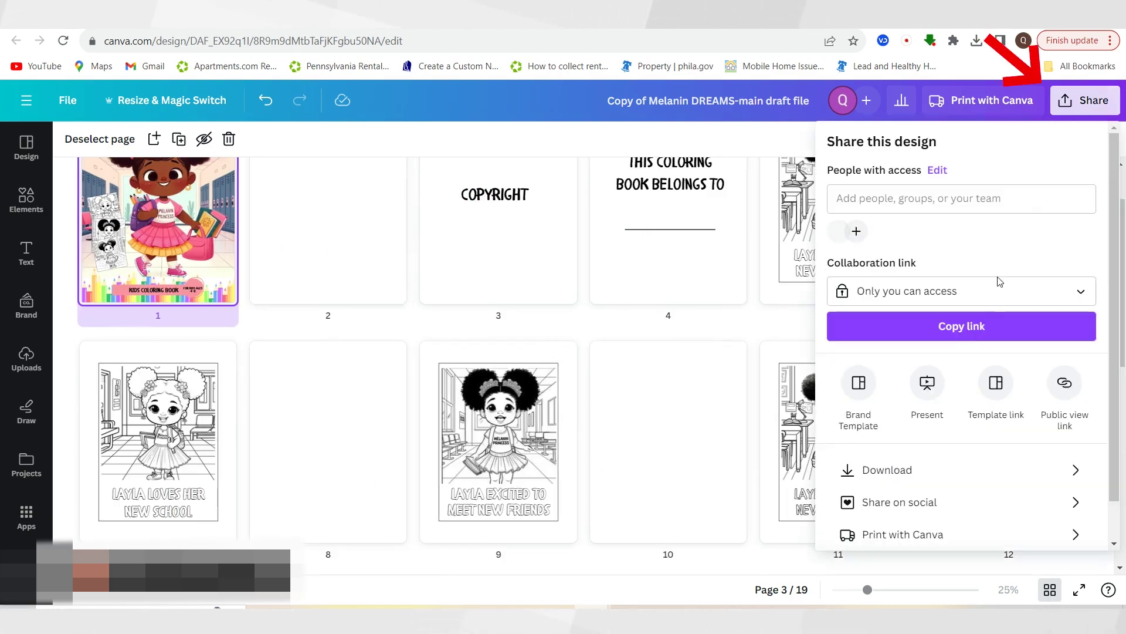
click(936, 469)
click(985, 203)
click(944, 331)
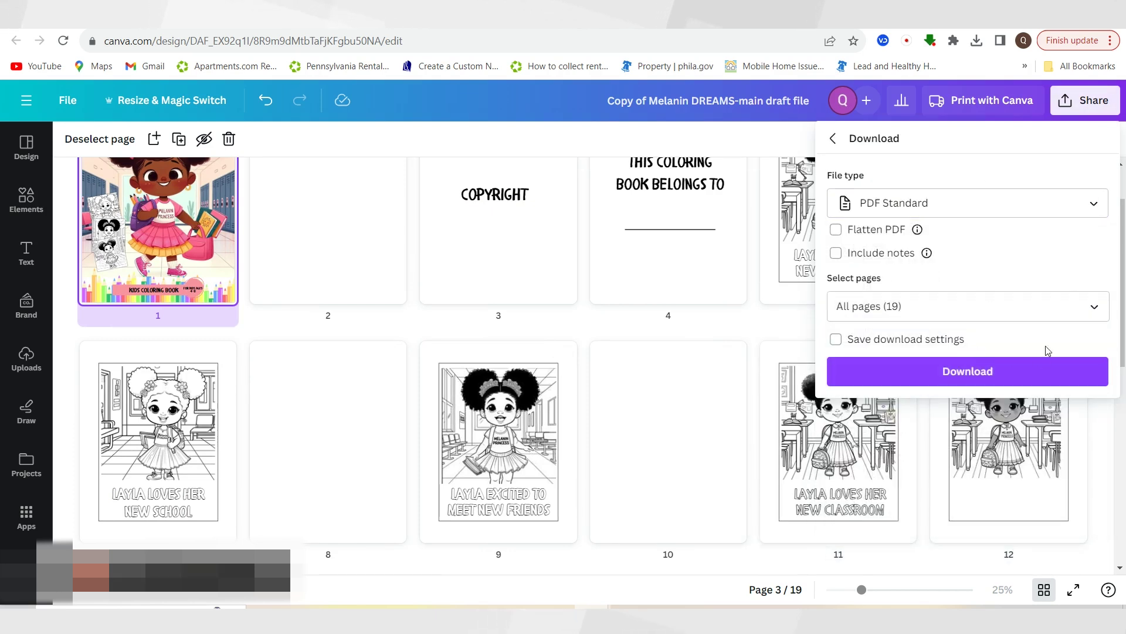
- Limit the download to pages 1-9 and download the PDF
click(1055, 306)
click(1083, 349)
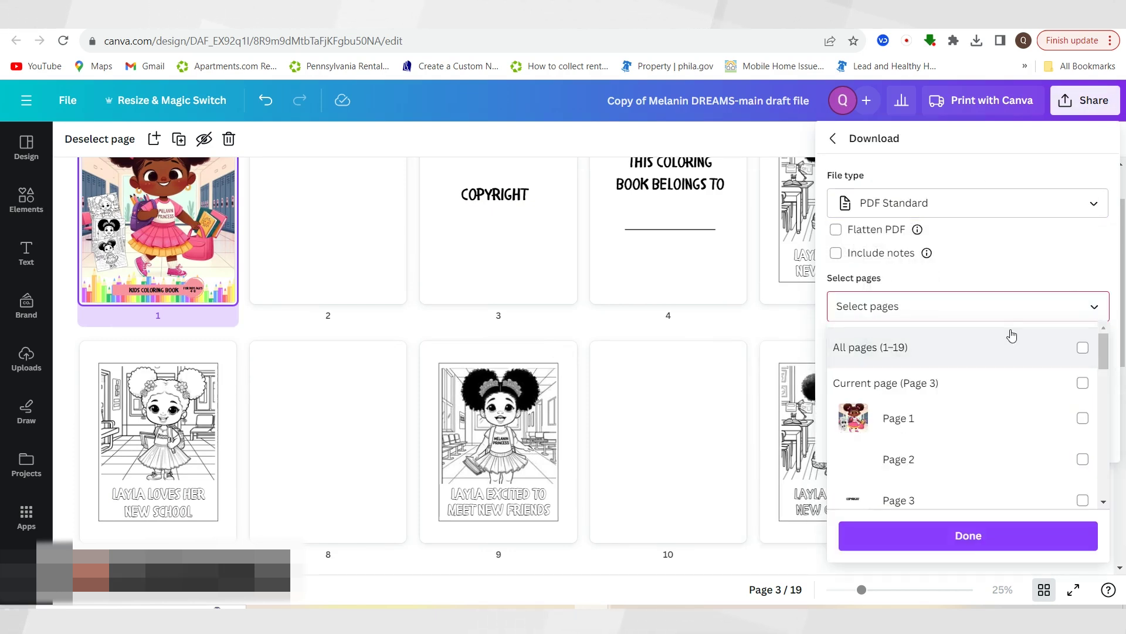
click(990, 312)
click(990, 311)
text(1-9)
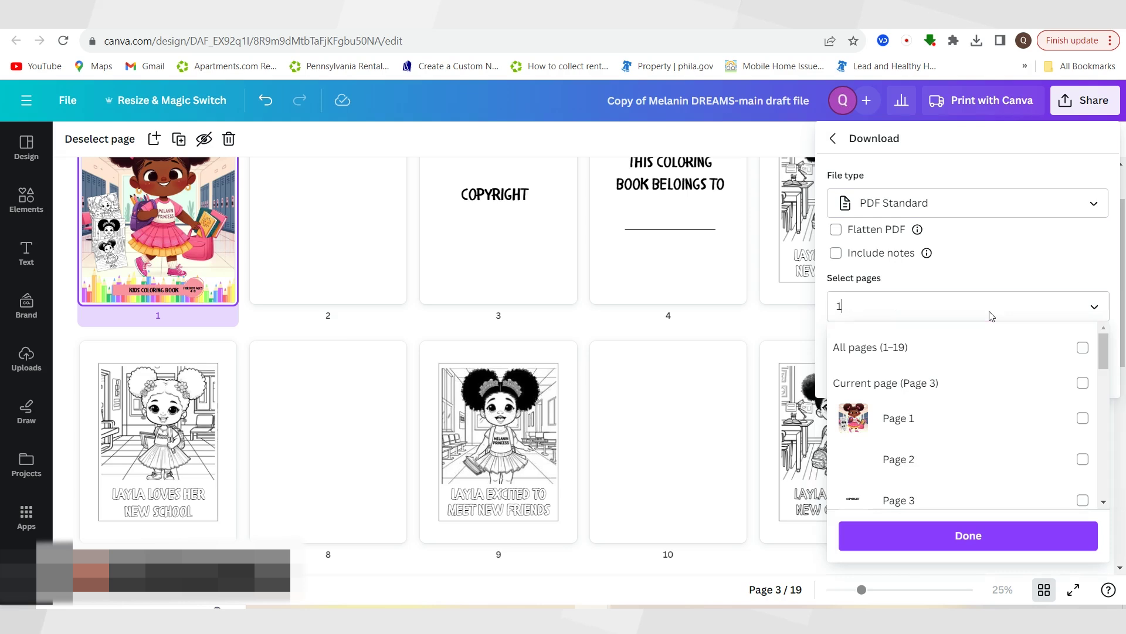
click(938, 551)
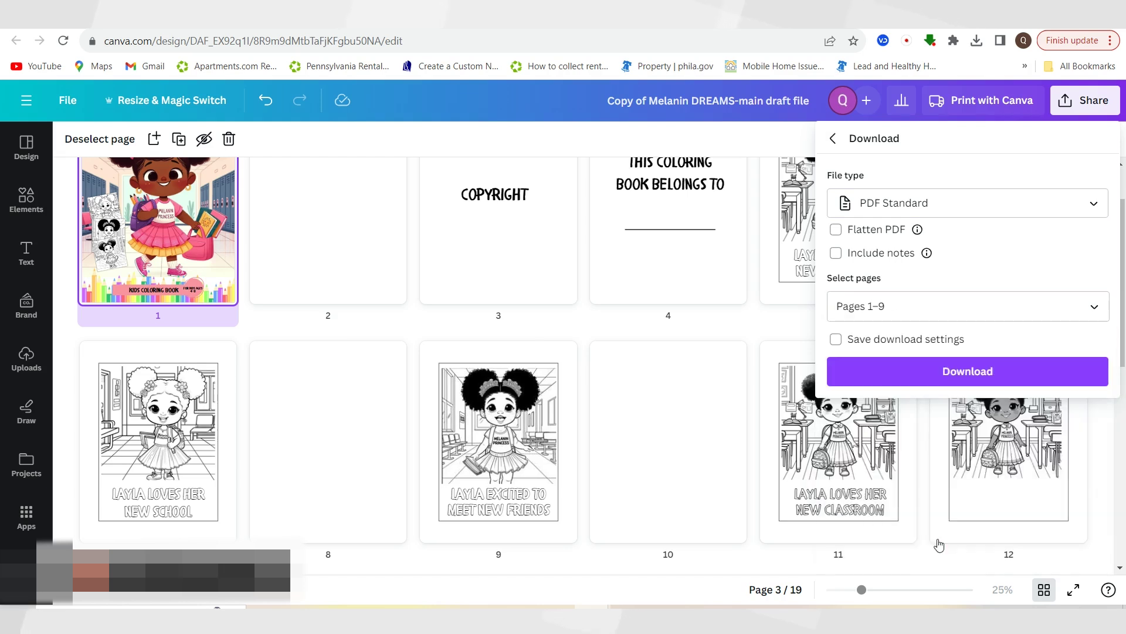
click(873, 376)
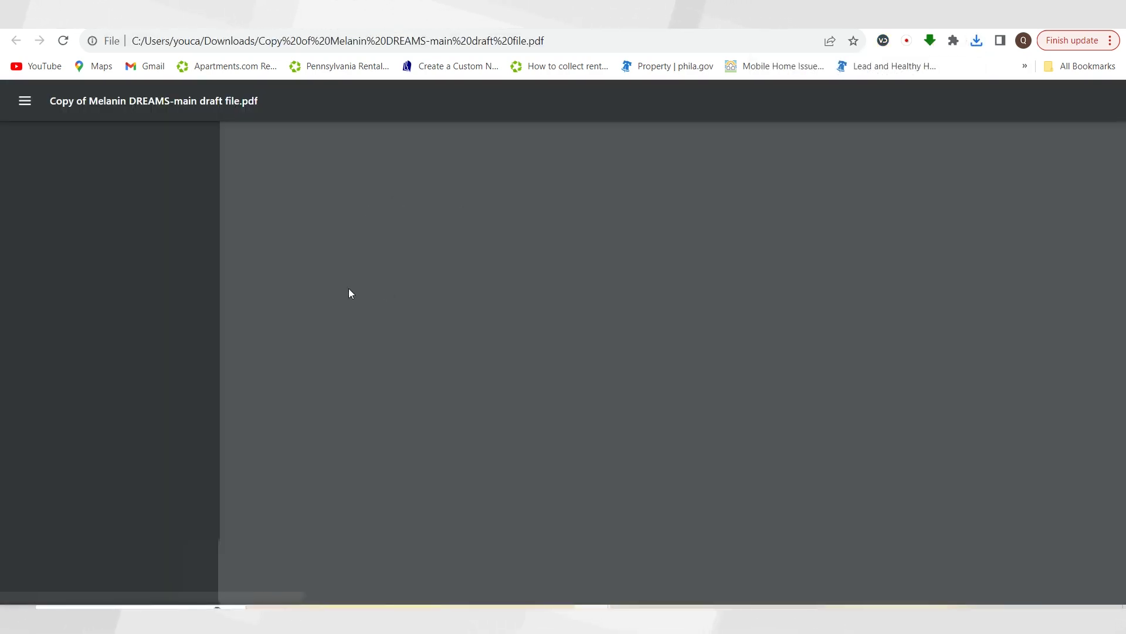
- Check the cover page in the downloaded PDF and compare it with the "layla goes to school" full cover design
scroll(962, 335, down, 3)
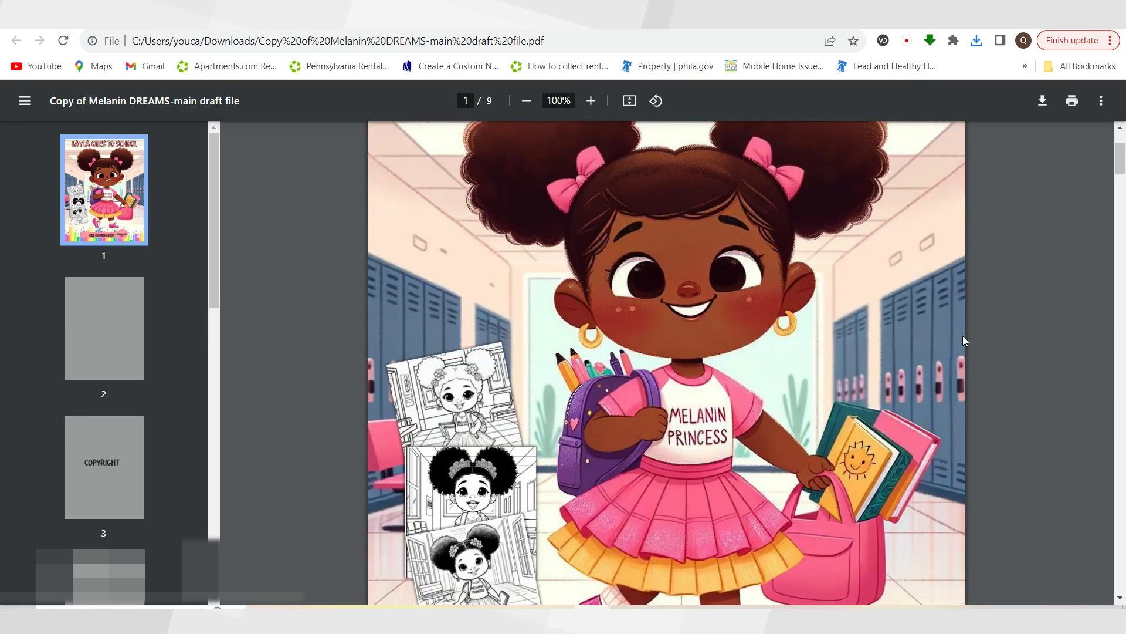
scroll(889, 330, up, 3)
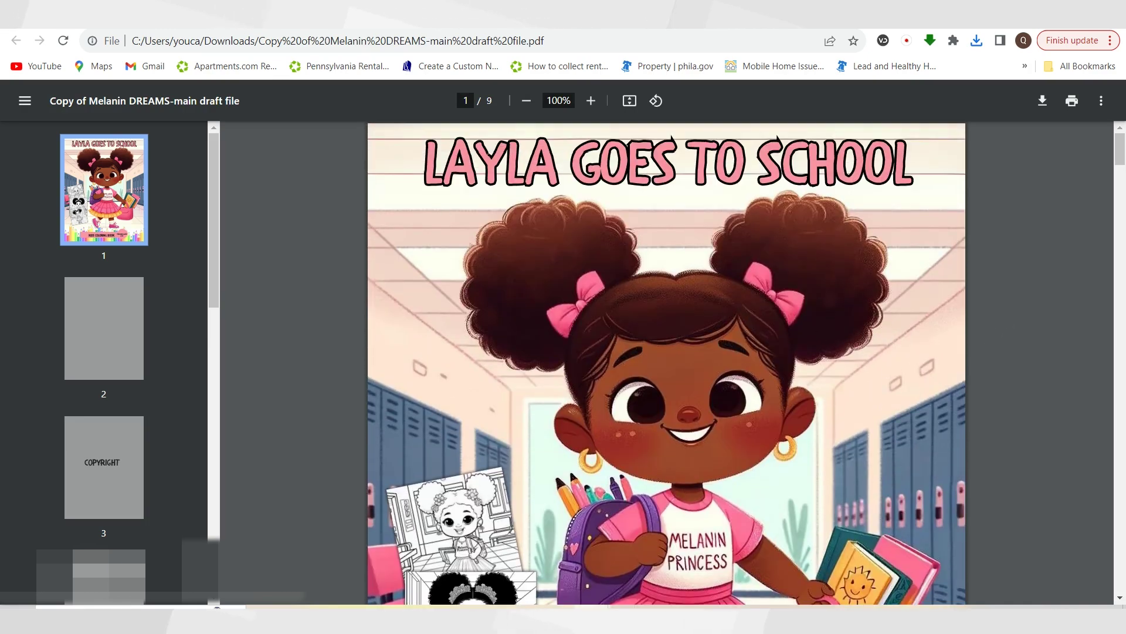
click(375, 16)
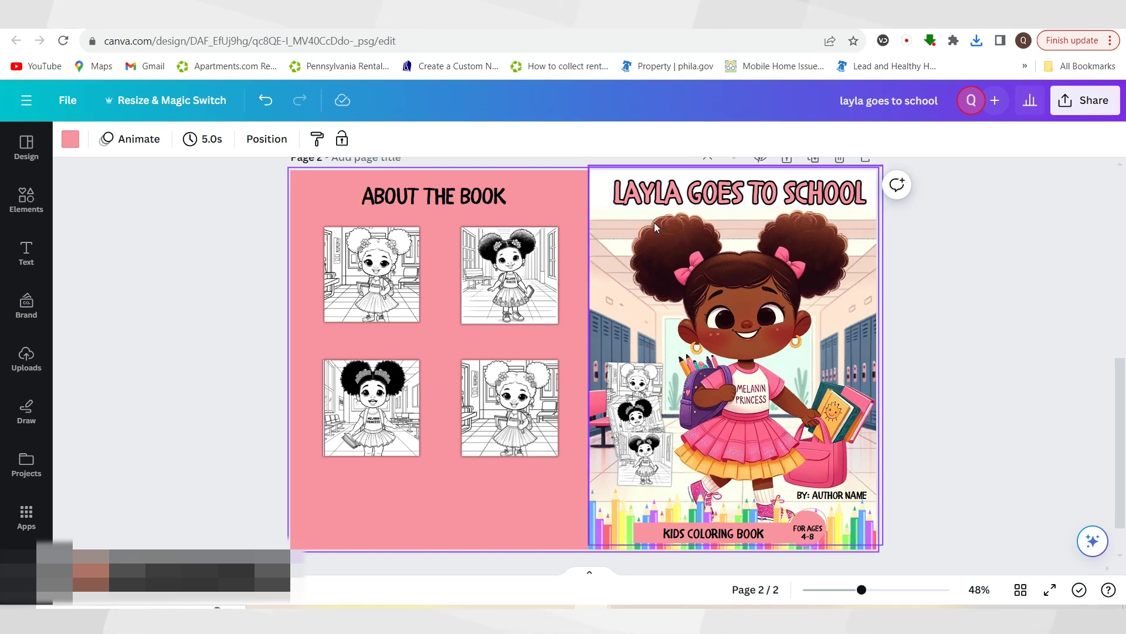
click(346, 16)
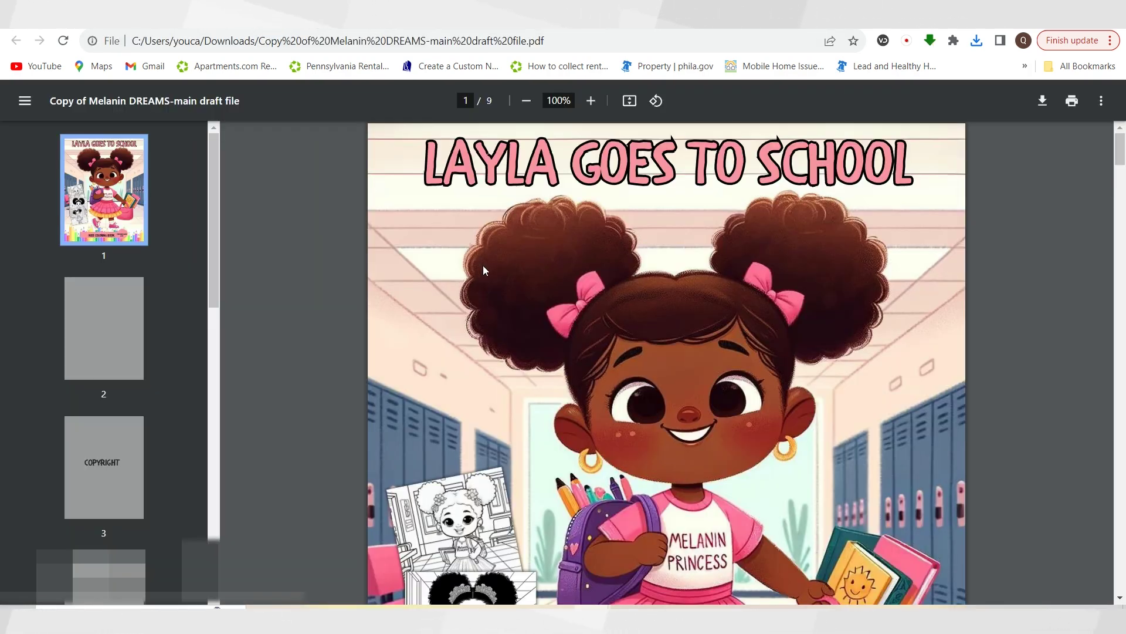
- Examine pages 2 to 9 of the downloaded PDF in order, including the blank, copyright, ownership and coloring pages
click(120, 335)
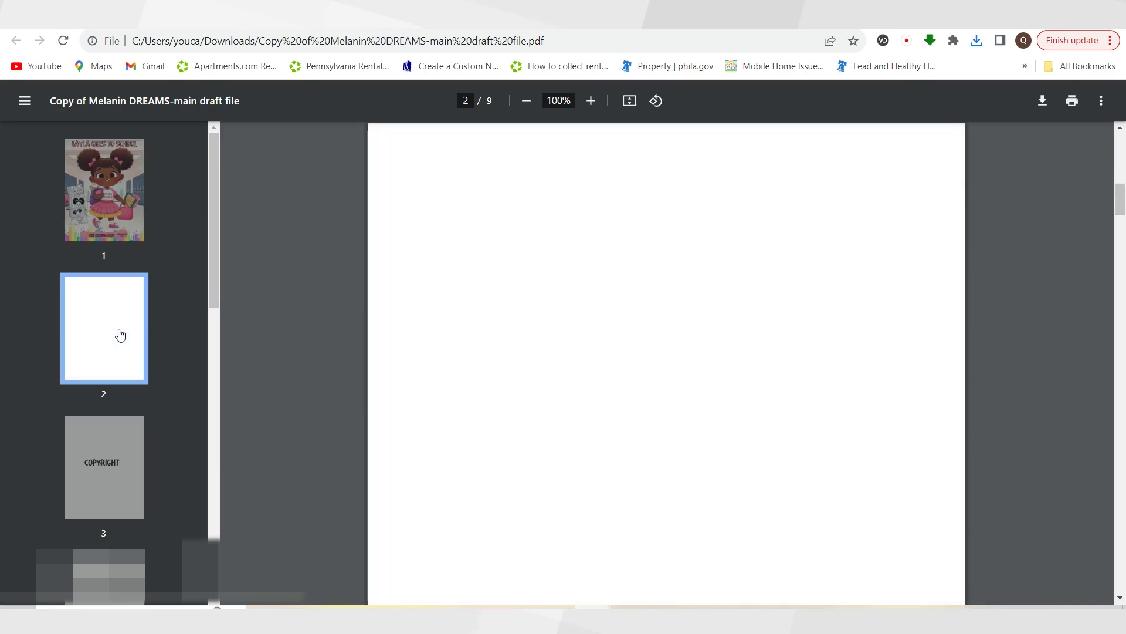
click(108, 470)
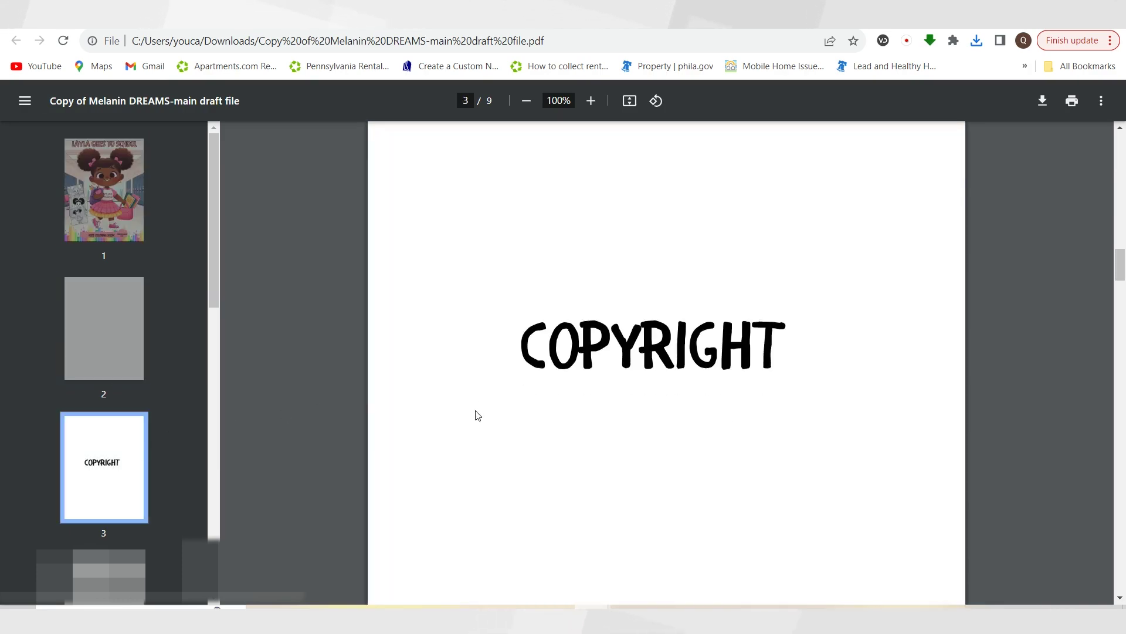
scroll(105, 470, down, 2)
click(105, 468)
scroll(105, 467, down, 3)
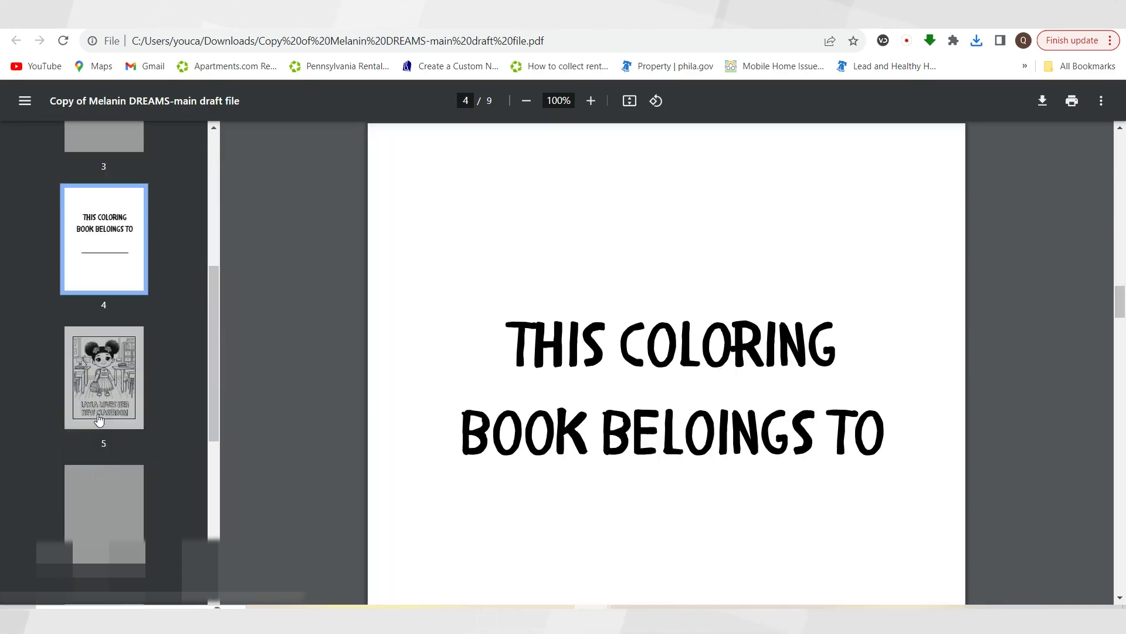
click(104, 381)
scroll(693, 457, down, 1)
scroll(693, 457, down, 2)
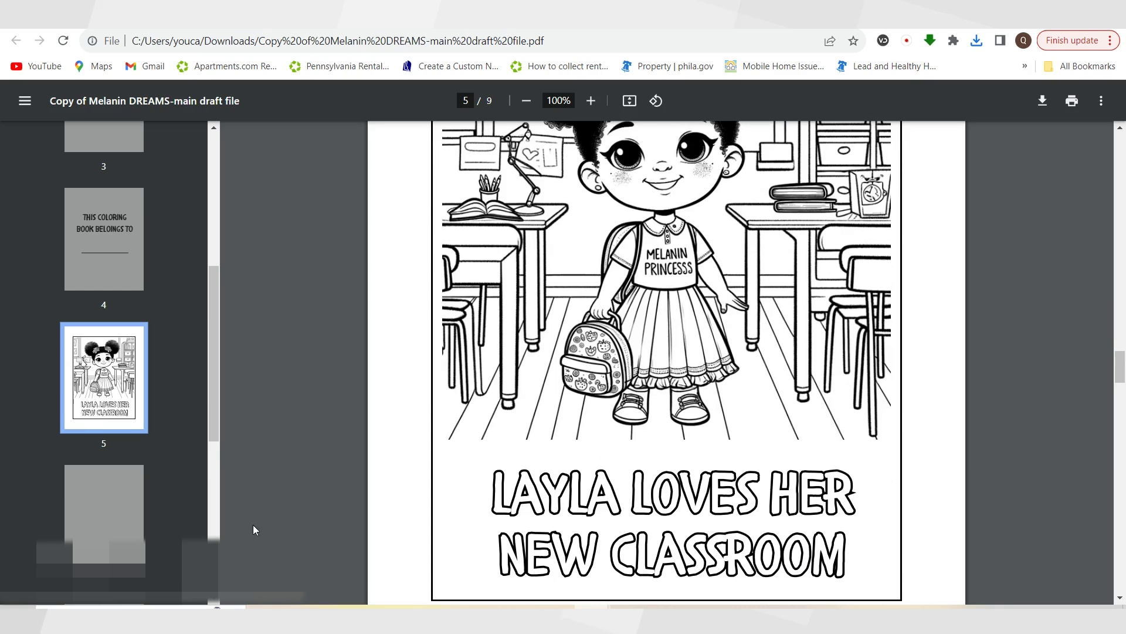
click(121, 522)
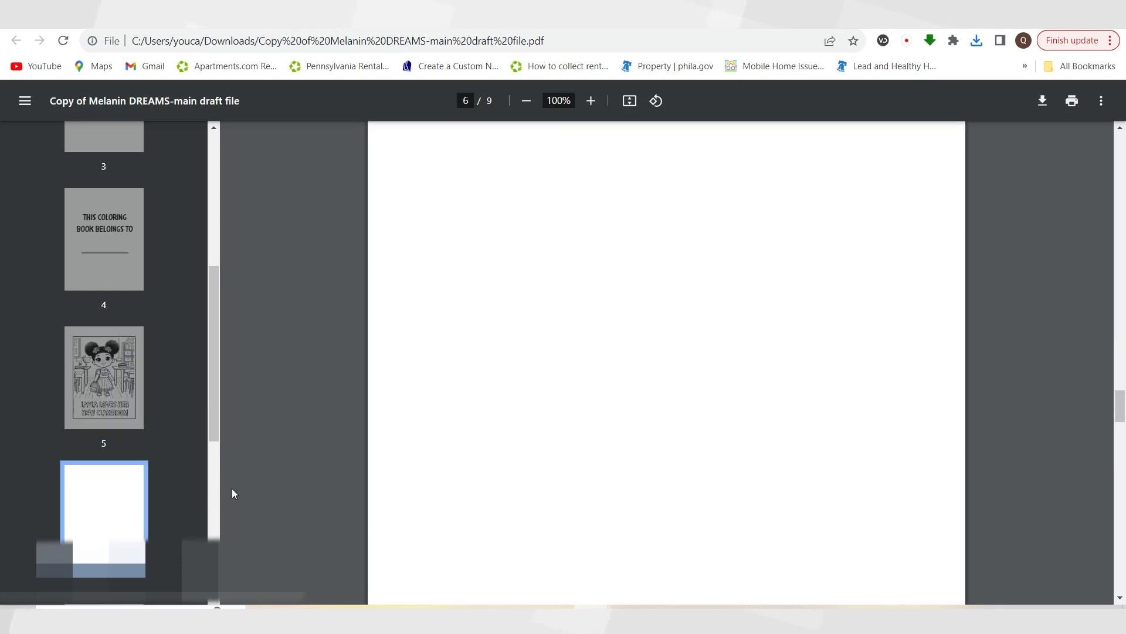
scroll(786, 437, down, 10)
scroll(48, 491, down, 3)
click(92, 410)
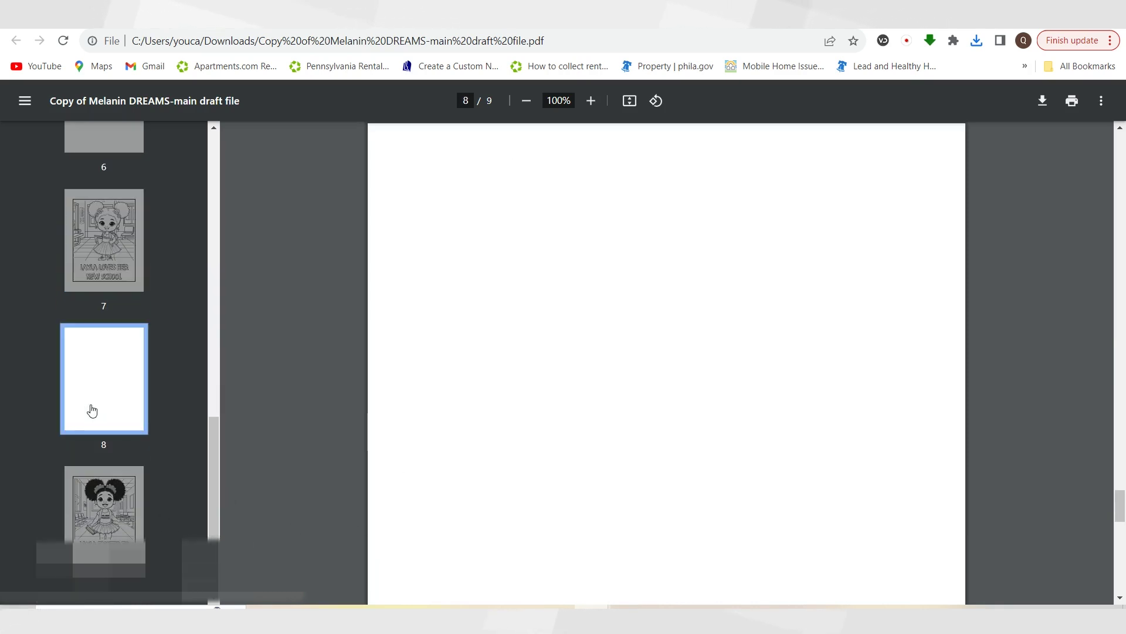
click(96, 532)
scroll(802, 444, down, 4)
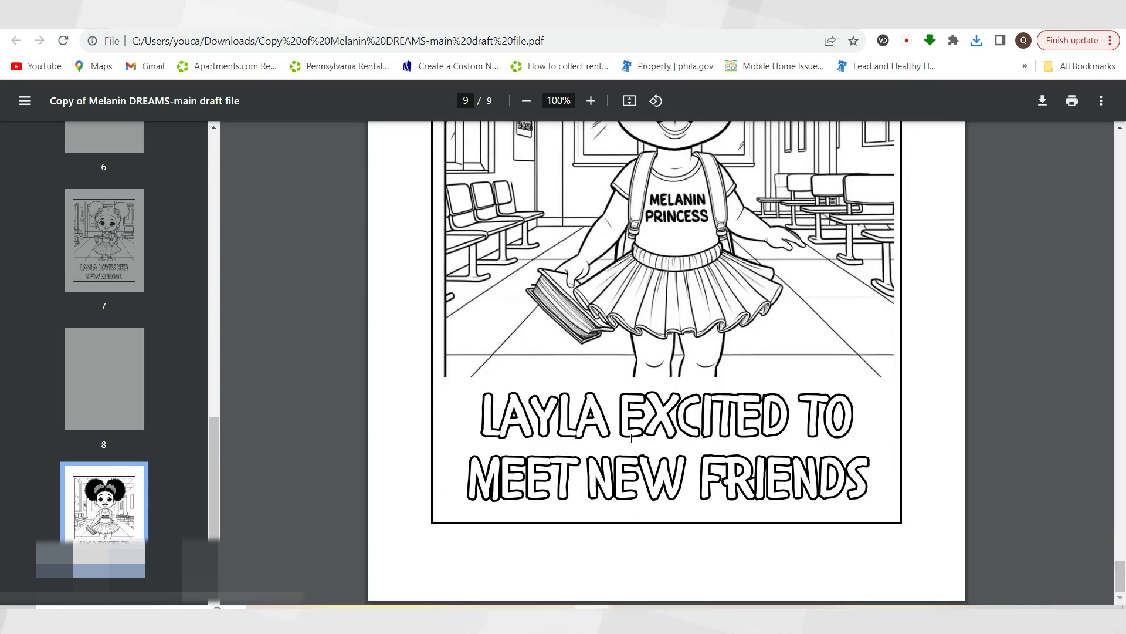
- Go back through the PDF's coloring pages to the front of the book and inspect the cover's lower part
scroll(750, 440, up, 5)
click(114, 252)
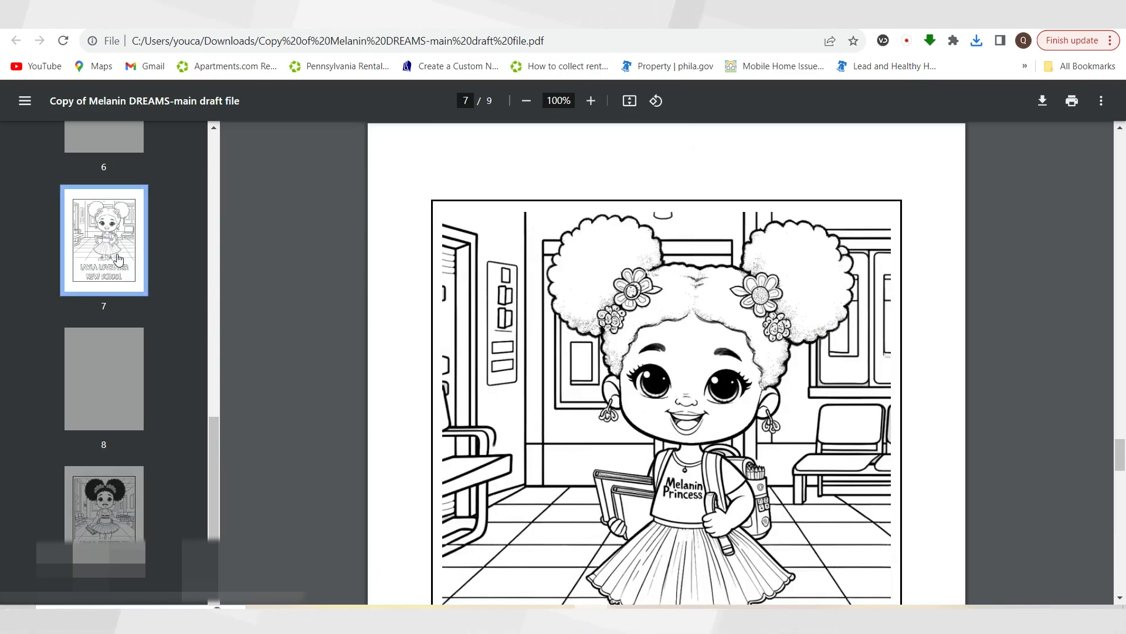
scroll(120, 215, up, 3)
click(120, 216)
scroll(175, 260, up, 8)
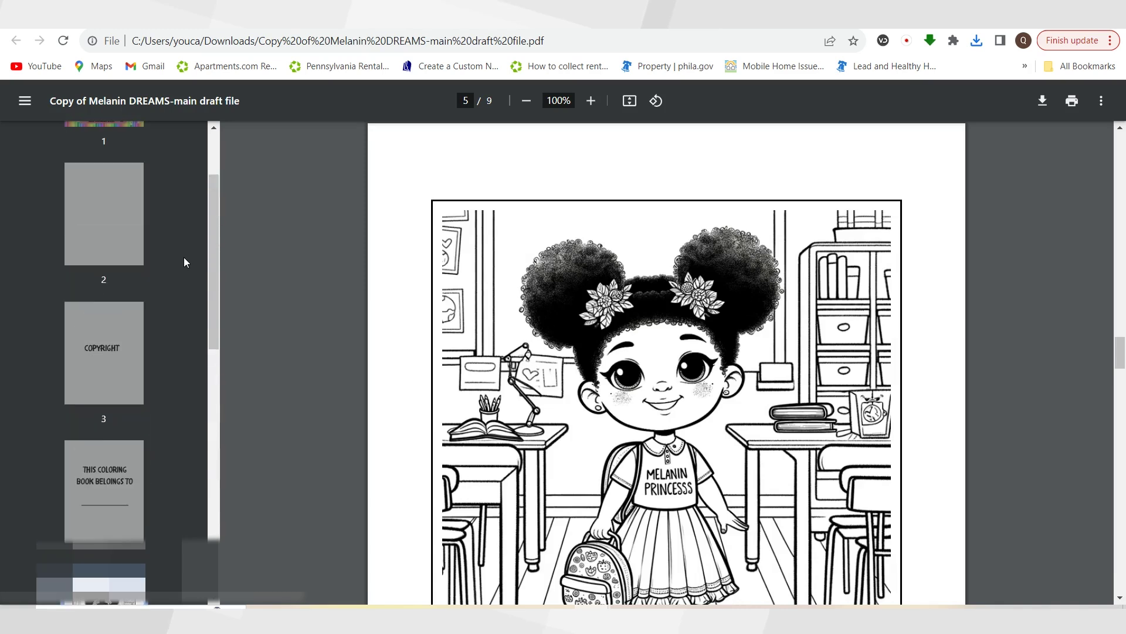
click(117, 229)
scroll(944, 393, down, 5)
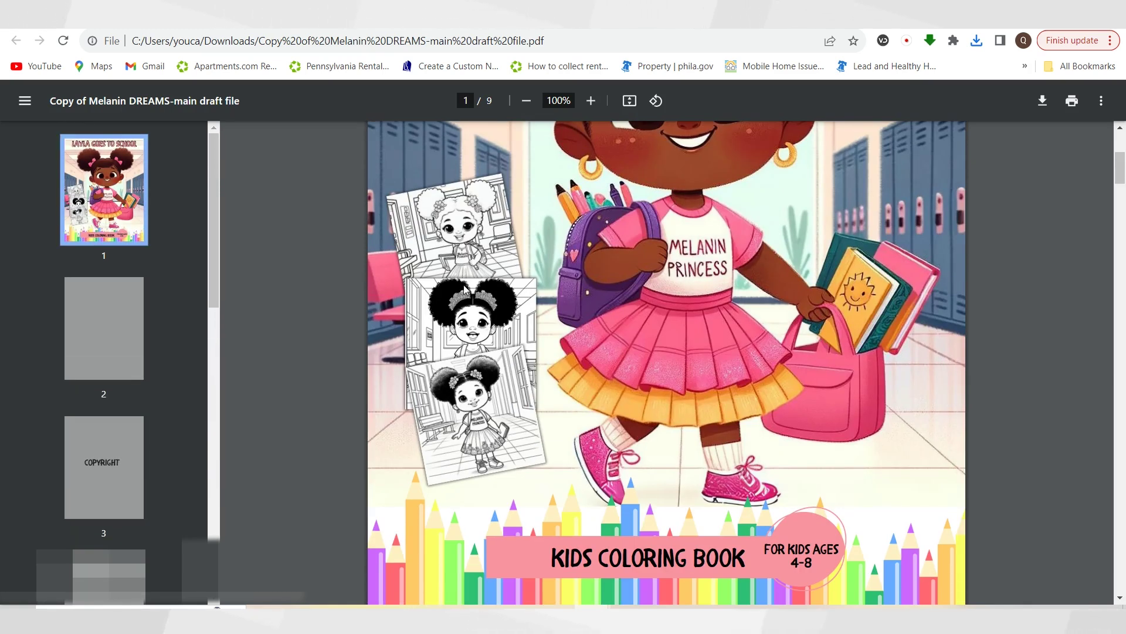
- Inspect the PDF's front cover from the age label up to the character, and compare it with the "layla goes to school" full cover design
scroll(832, 425, down, 4)
scroll(832, 426, up, 7)
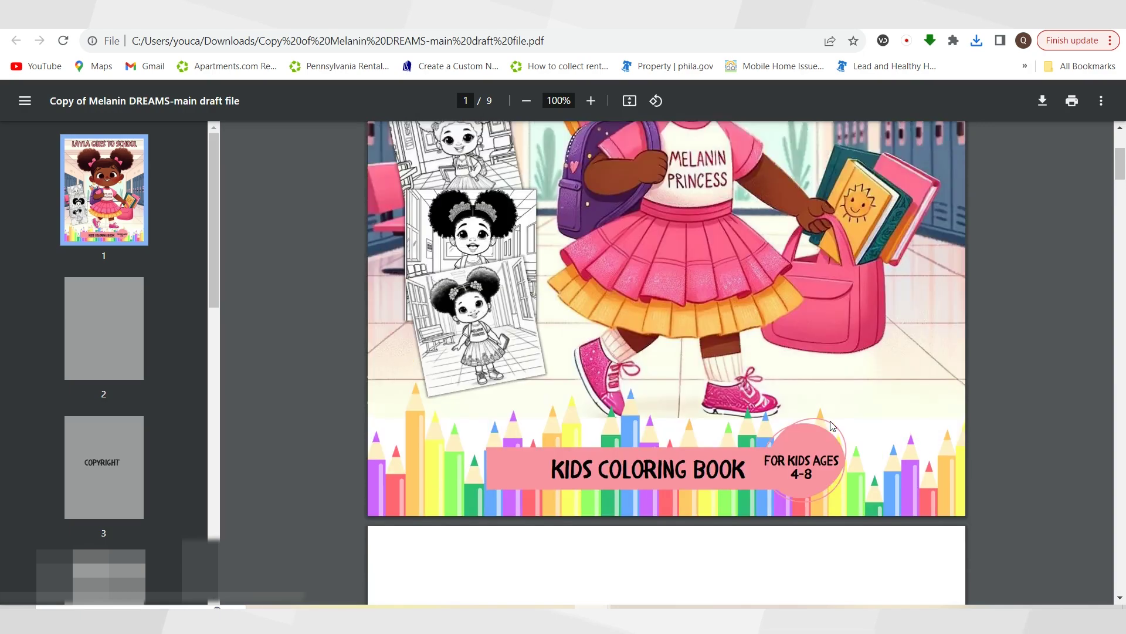
scroll(832, 425, up, 2)
scroll(591, 221, down, 1)
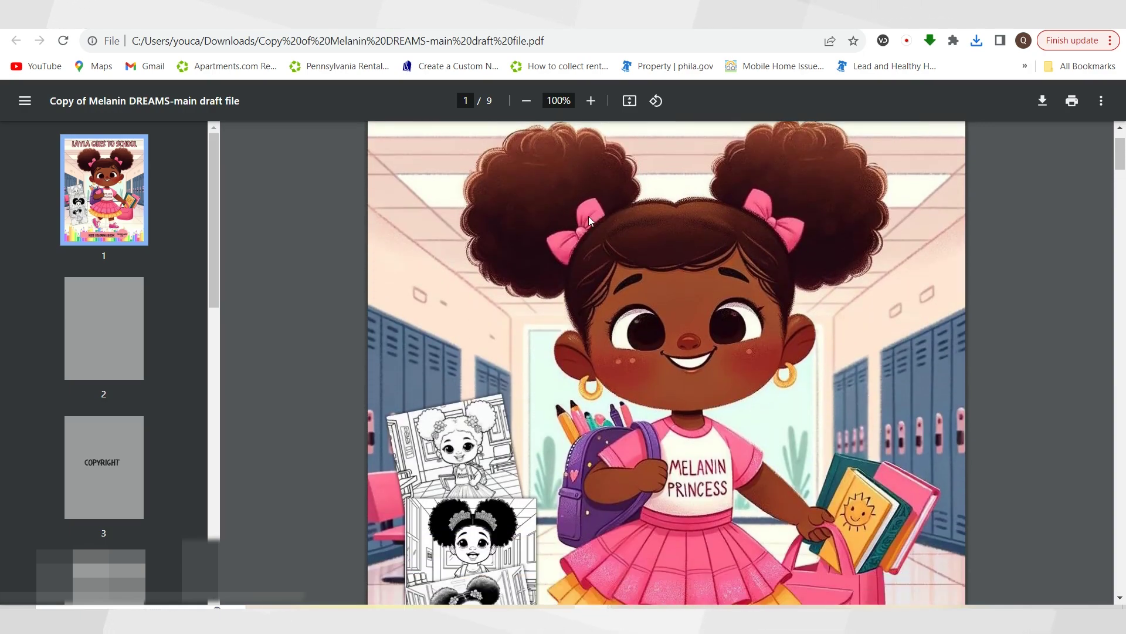
click(469, 21)
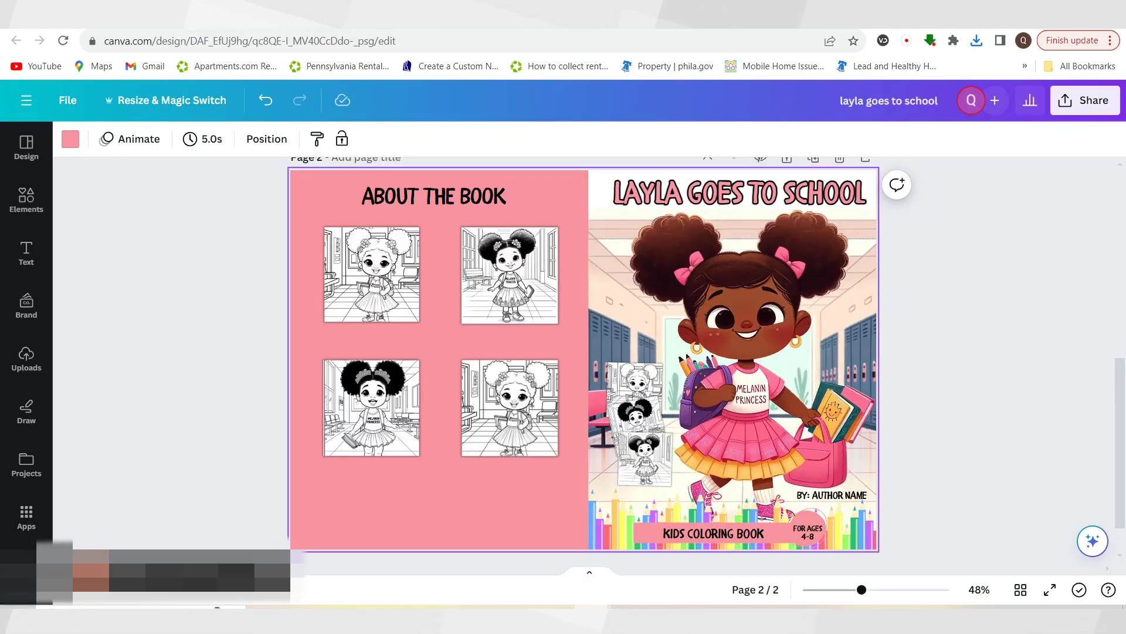
click(341, 21)
click(469, 20)
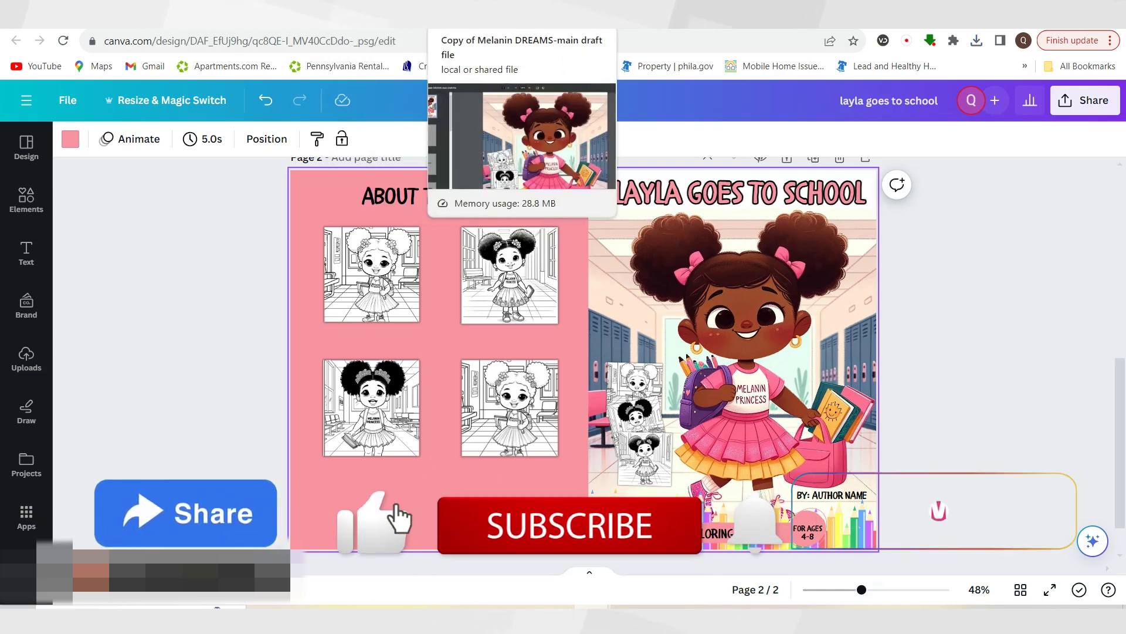
- Review the downloaded PDF from the cover through the ownership page and captioned coloring pages to the final page 9
click(493, 17)
scroll(779, 372, down, 10)
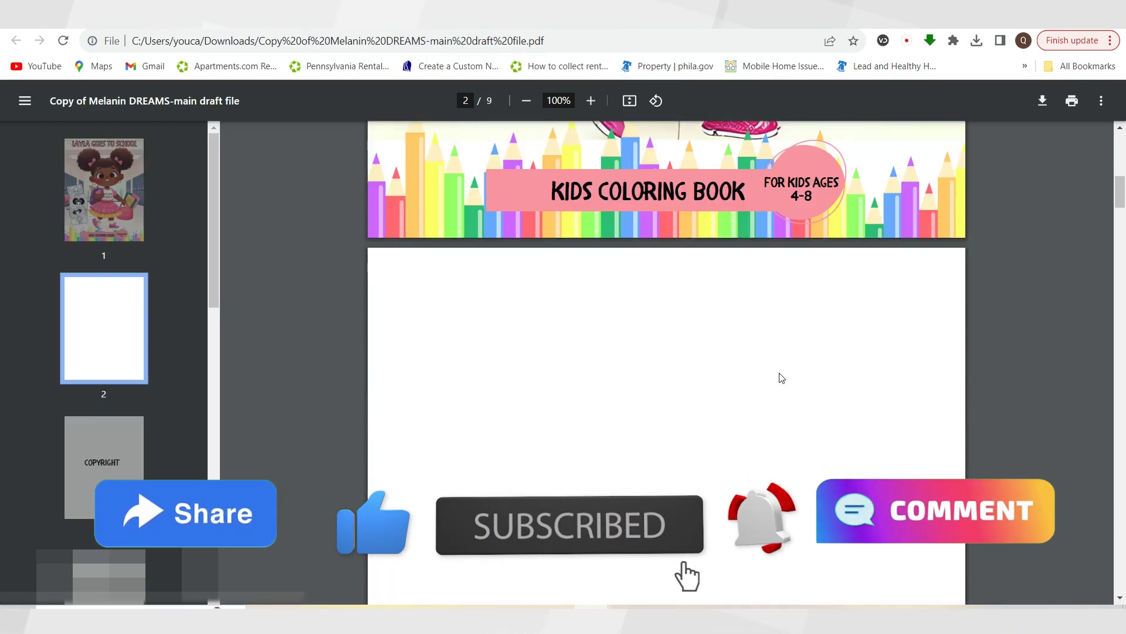
scroll(781, 378, down, 20)
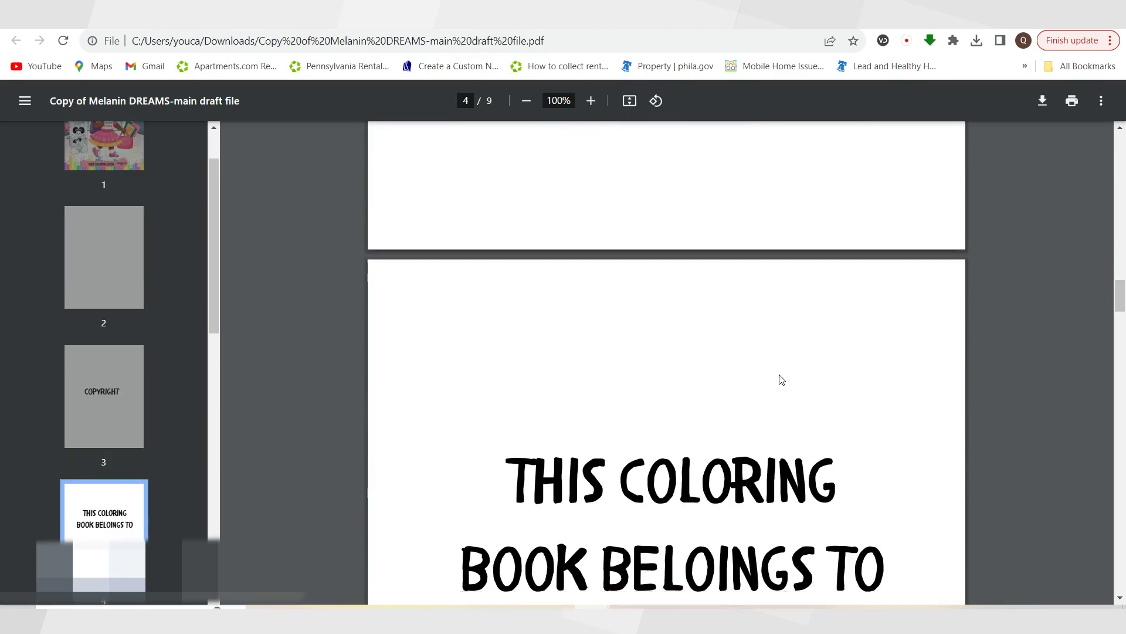
scroll(781, 379, down, 10)
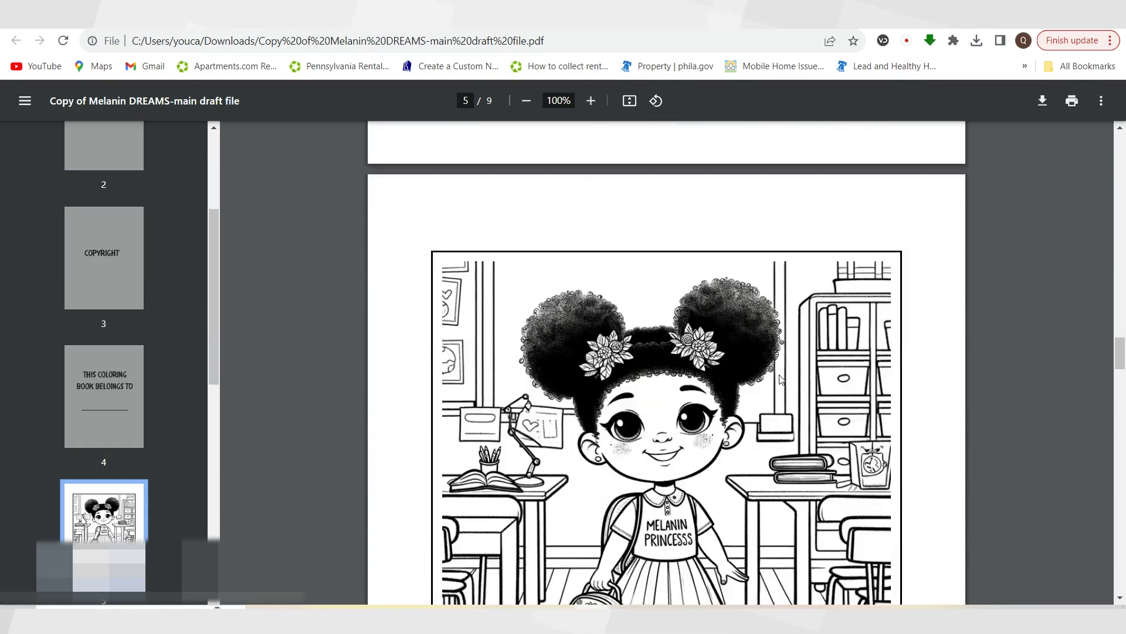
scroll(782, 379, down, 5)
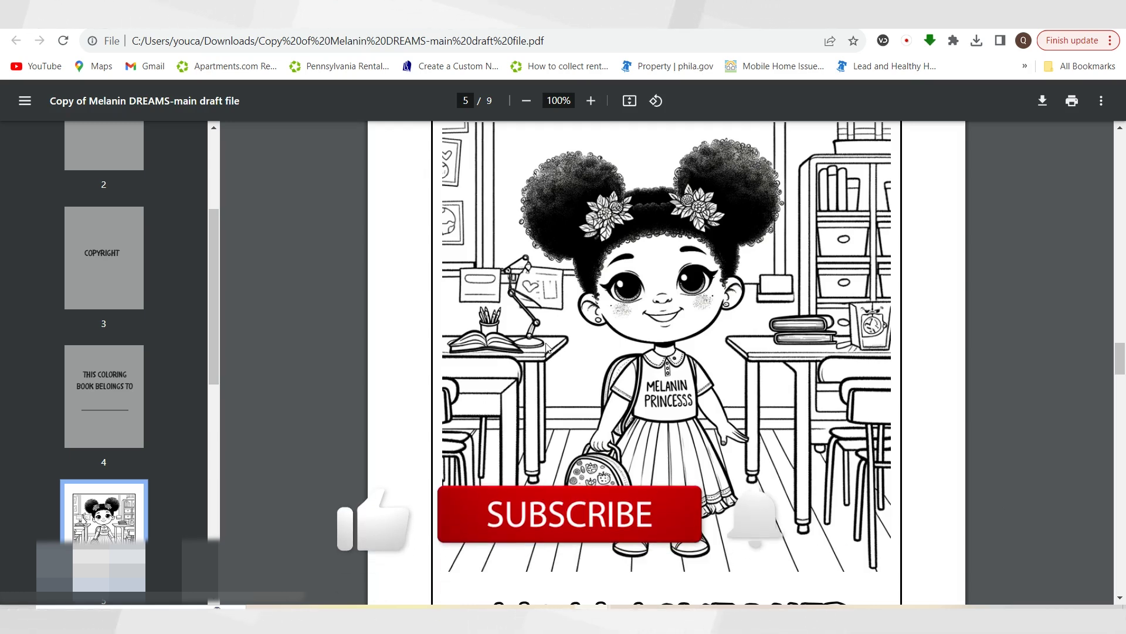
scroll(607, 451, down, 10)
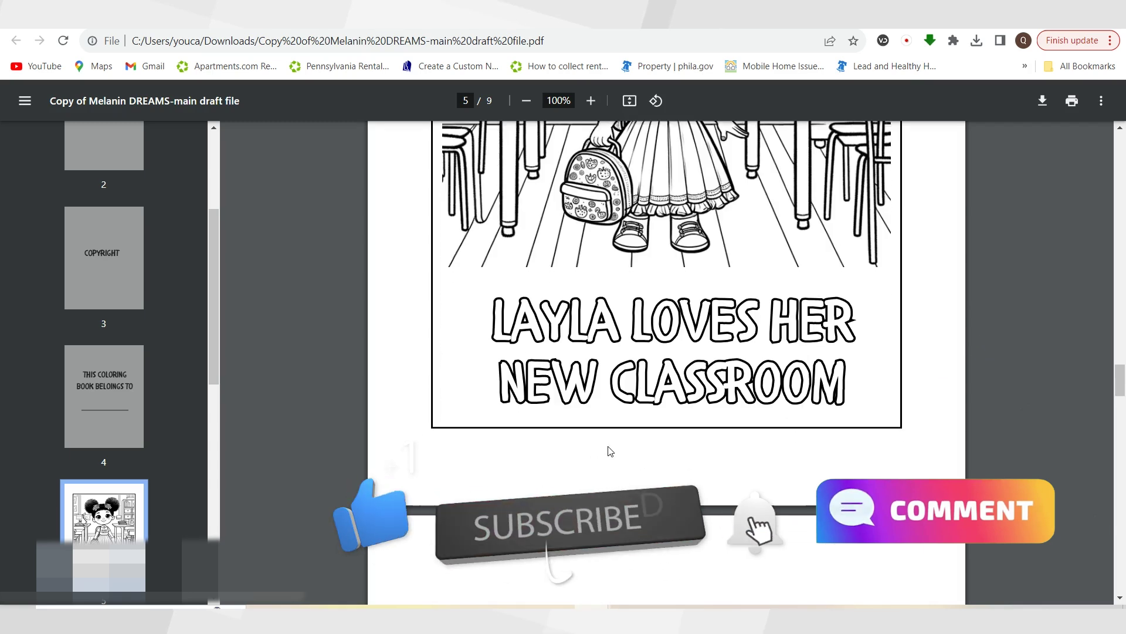
scroll(610, 450, down, 10)
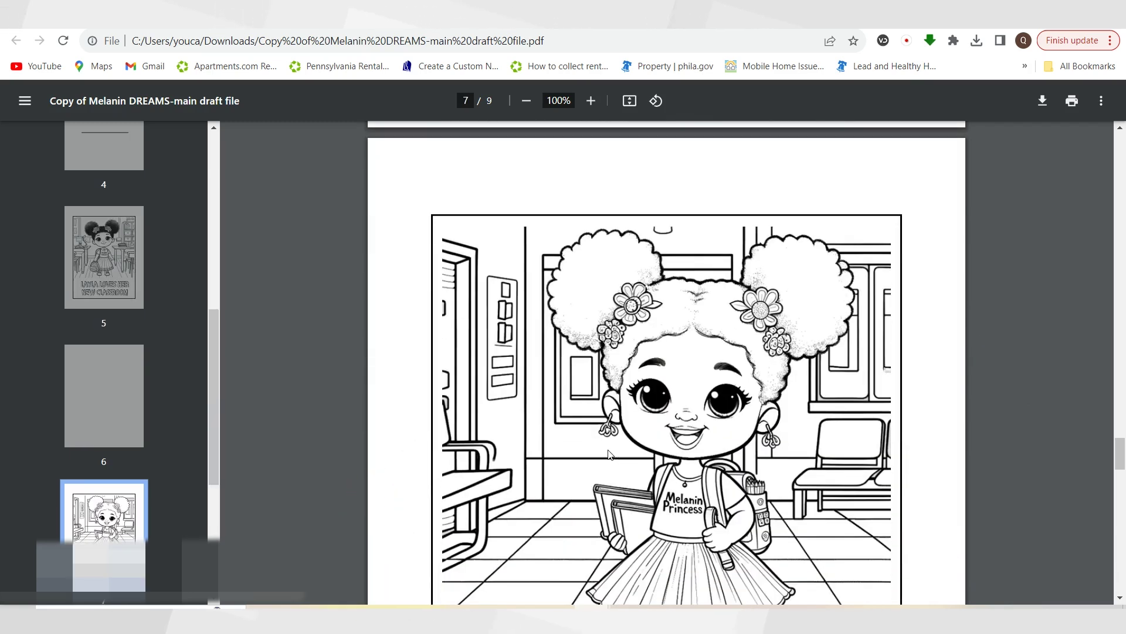
scroll(925, 291, down, 5)
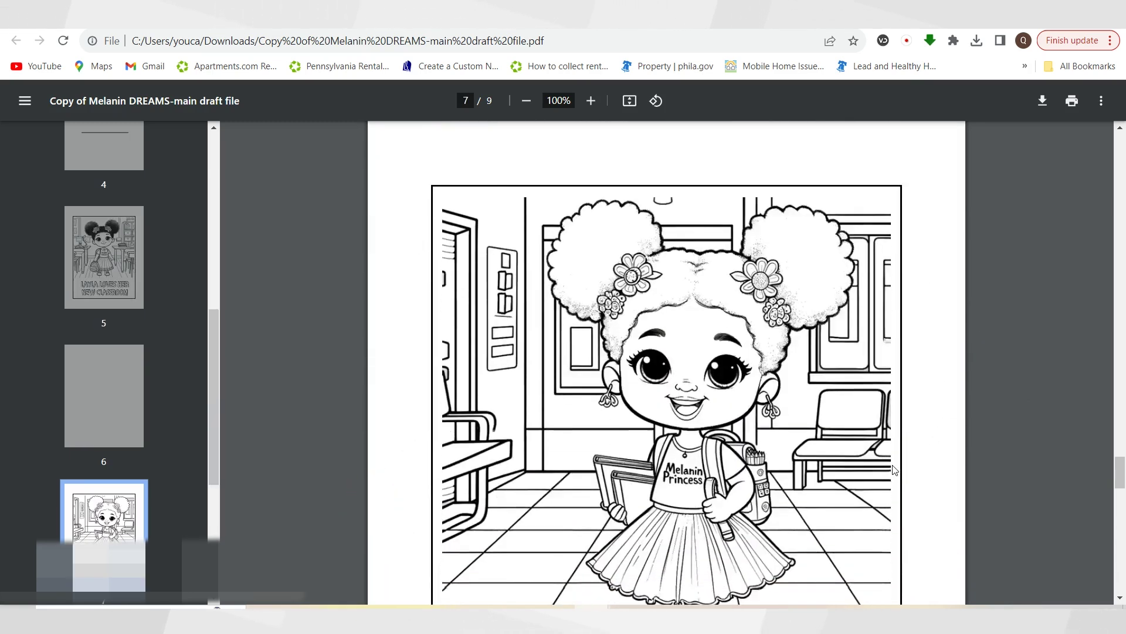
scroll(655, 452, down, 20)
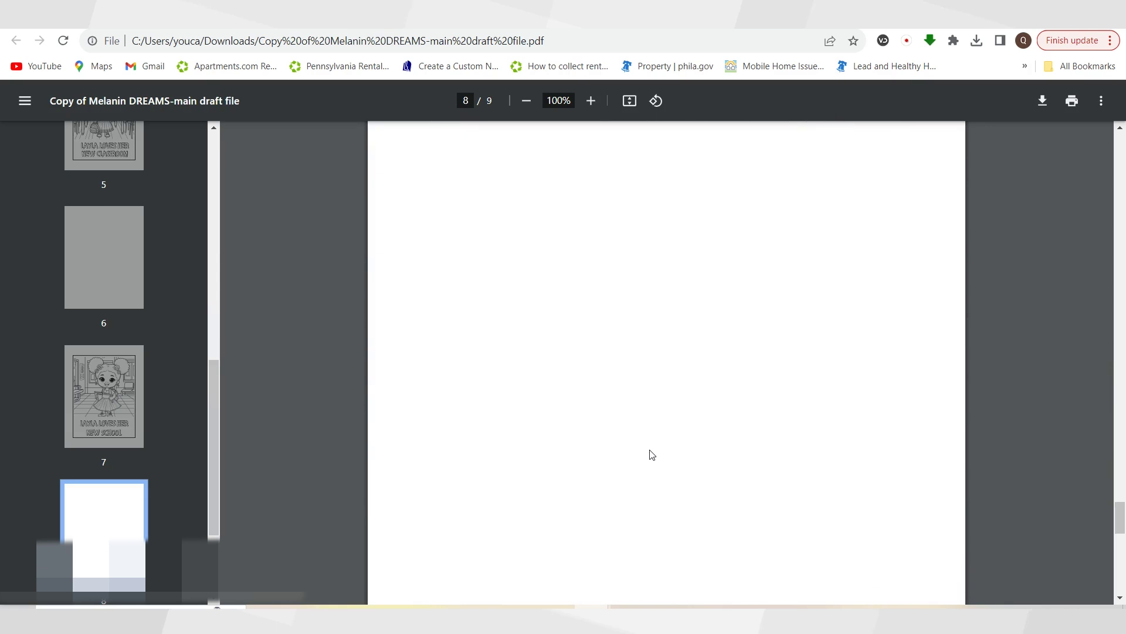
scroll(650, 455, up, 20)
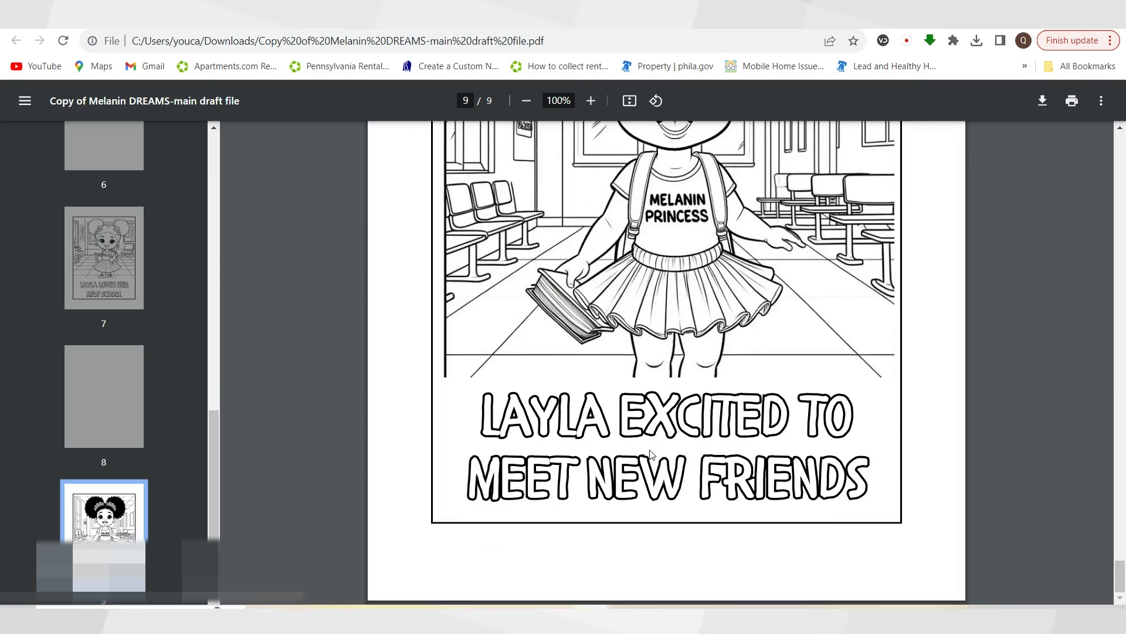
- Return to the PDF's cover and reread the book through the copyright page and first coloring page to blank page 6
scroll(653, 454, up, 20)
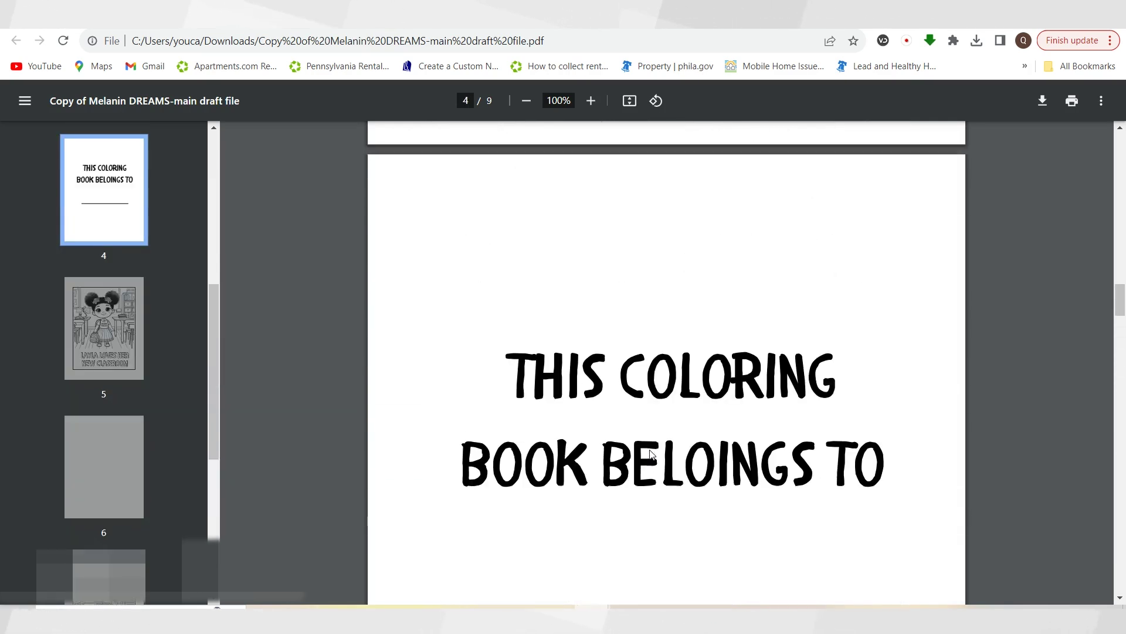
scroll(651, 453, up, 20)
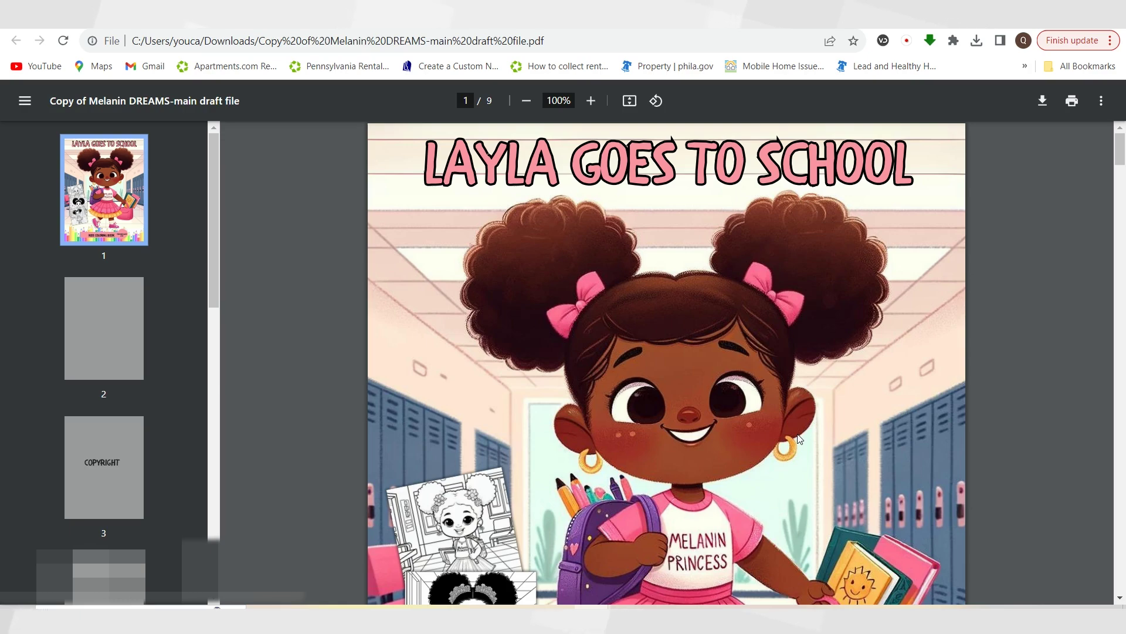
scroll(589, 409, down, 14)
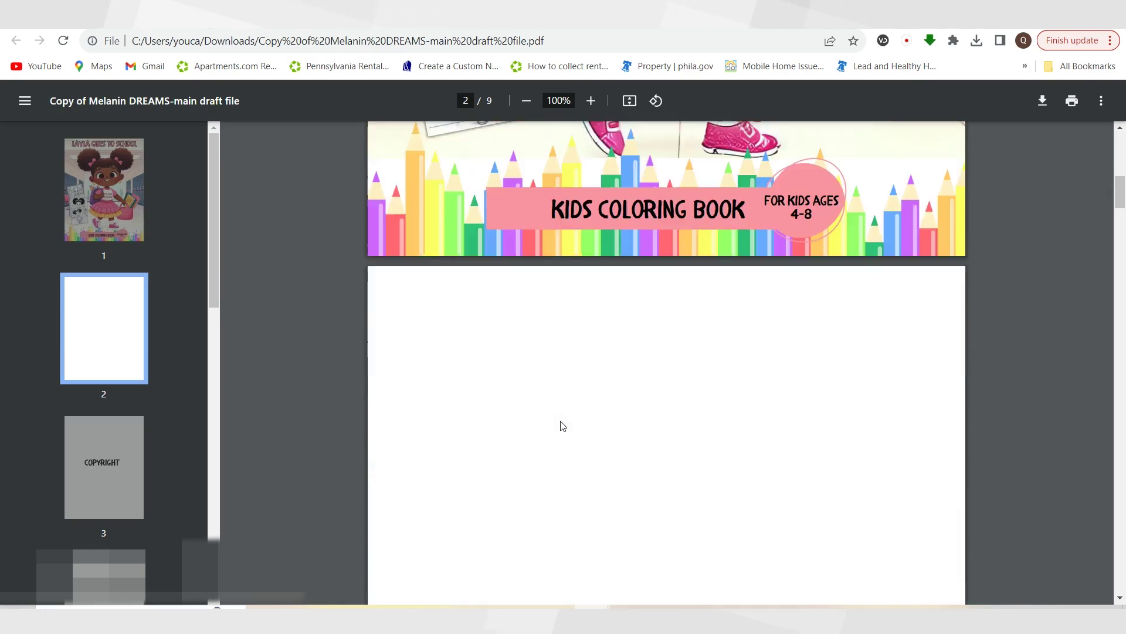
scroll(699, 429, down, 20)
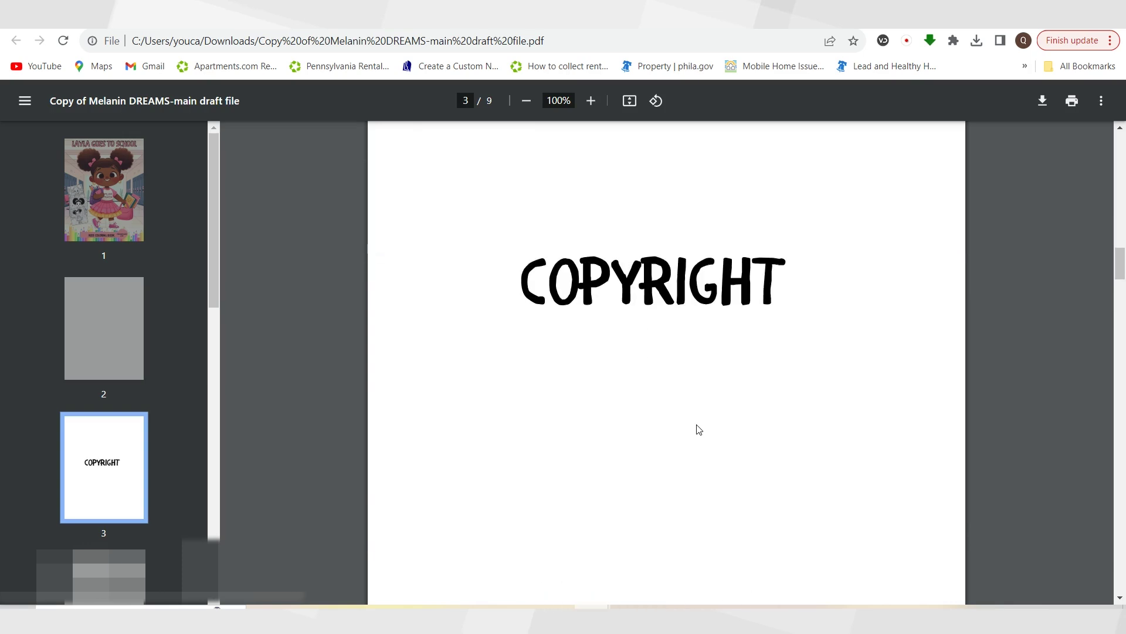
scroll(699, 429, down, 20)
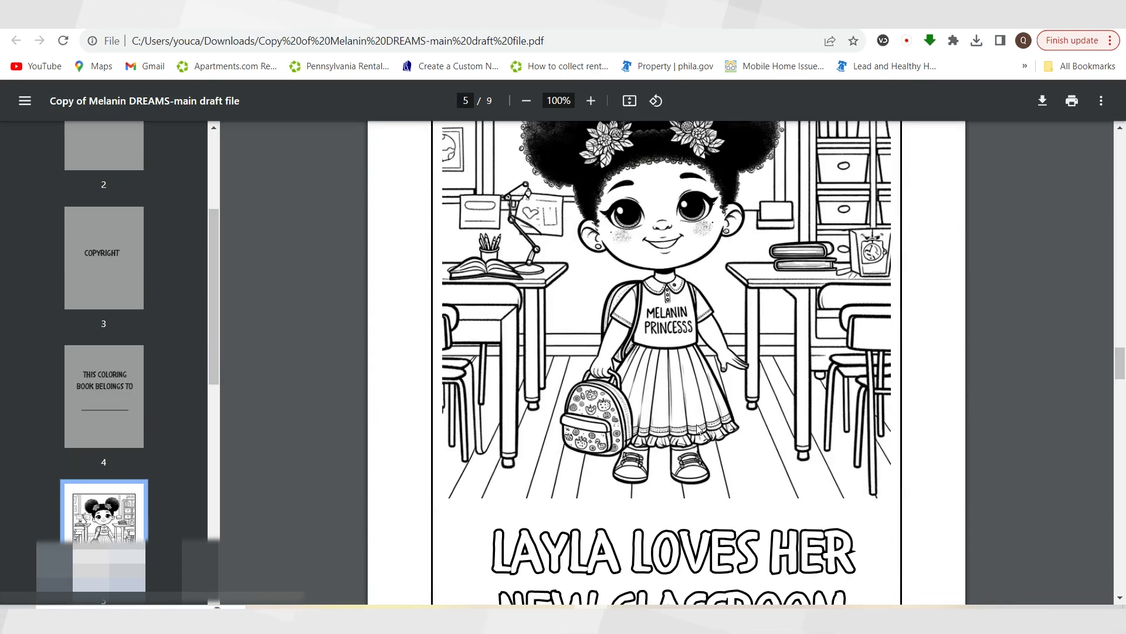
scroll(698, 430, down, 20)
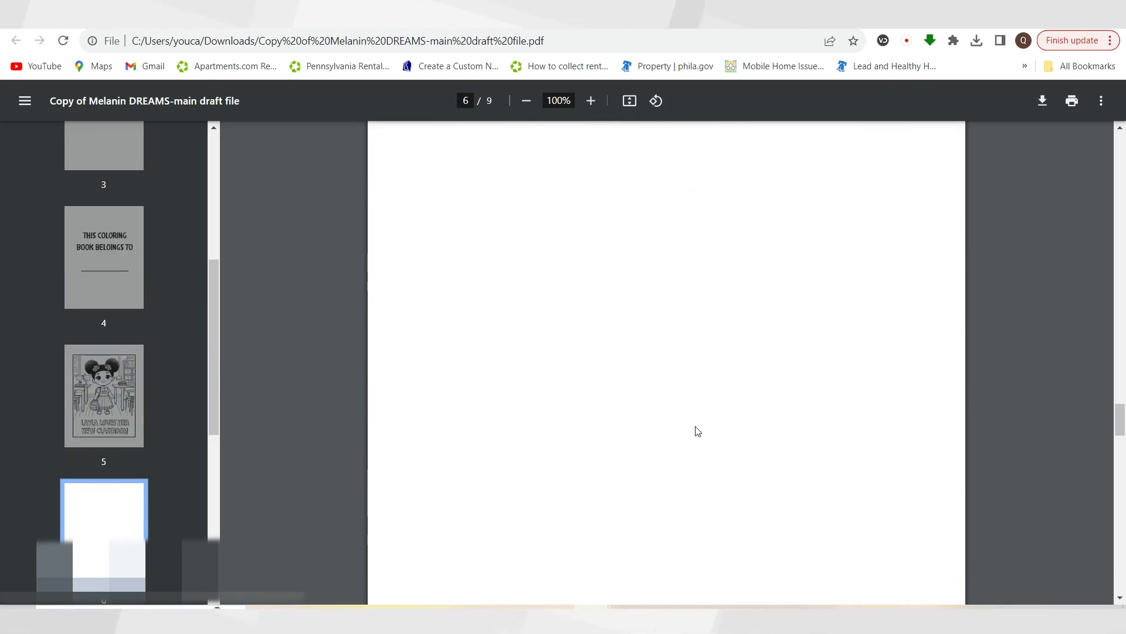